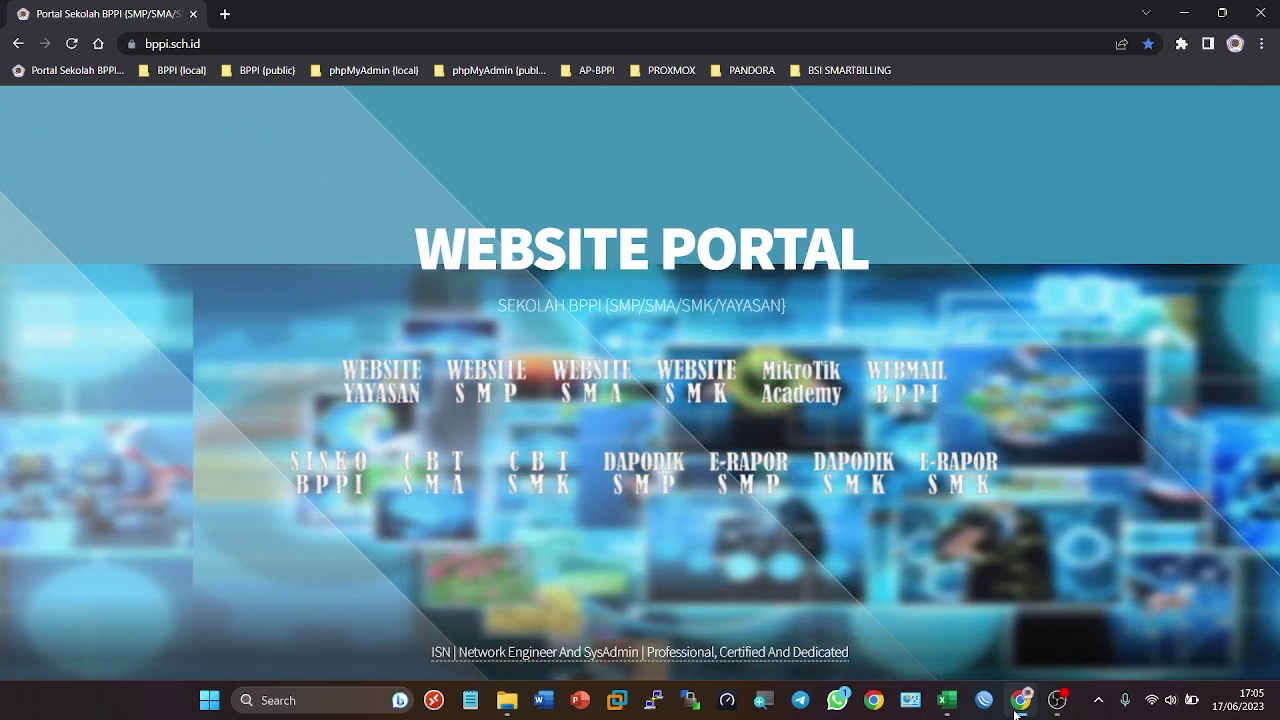
# Step: From the bppi.sch.id school portal, open SISKO BPPI and go to the Info Guru login page
pyautogui.click(147, 43)
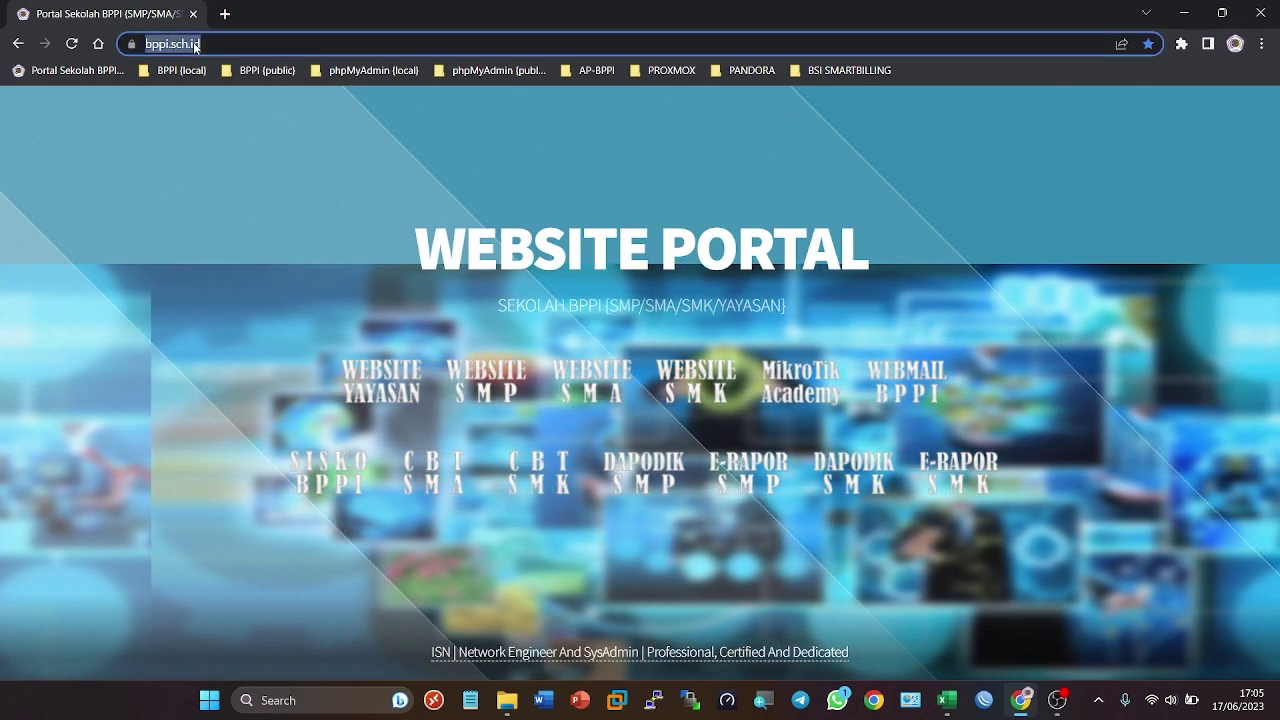
pyautogui.press('End')
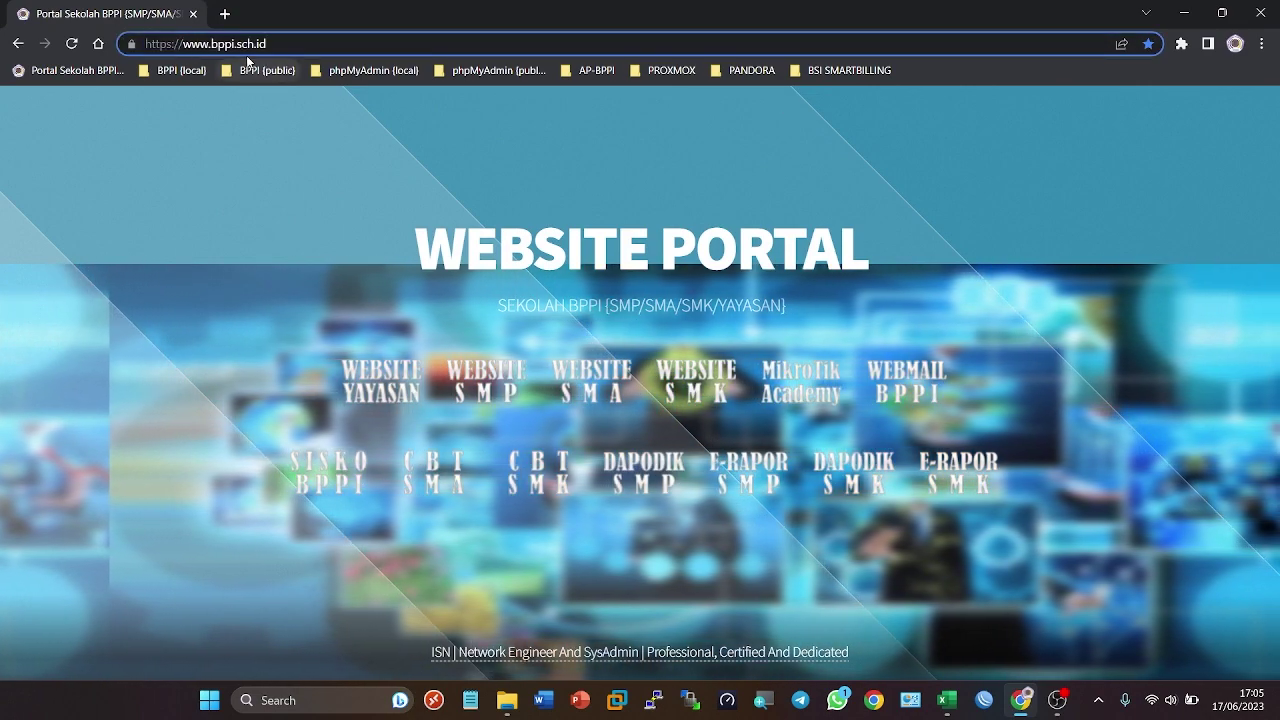
pyautogui.click(258, 124)
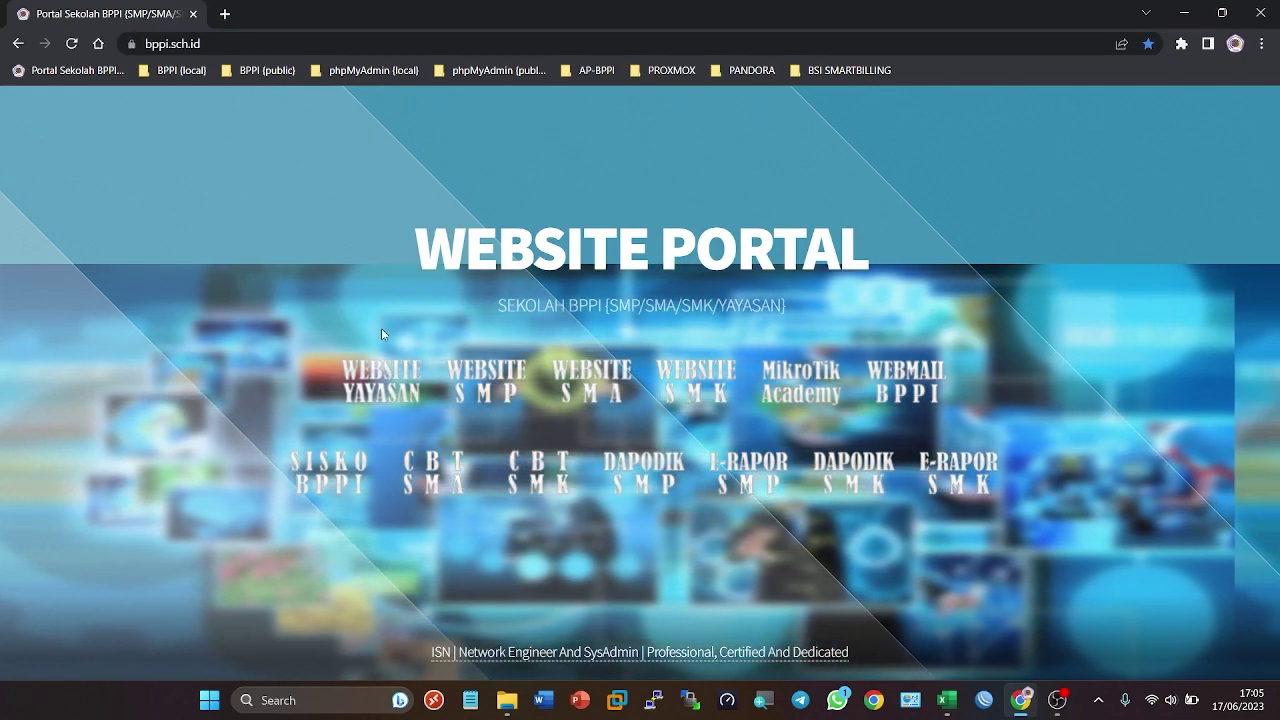
pyautogui.click(344, 484)
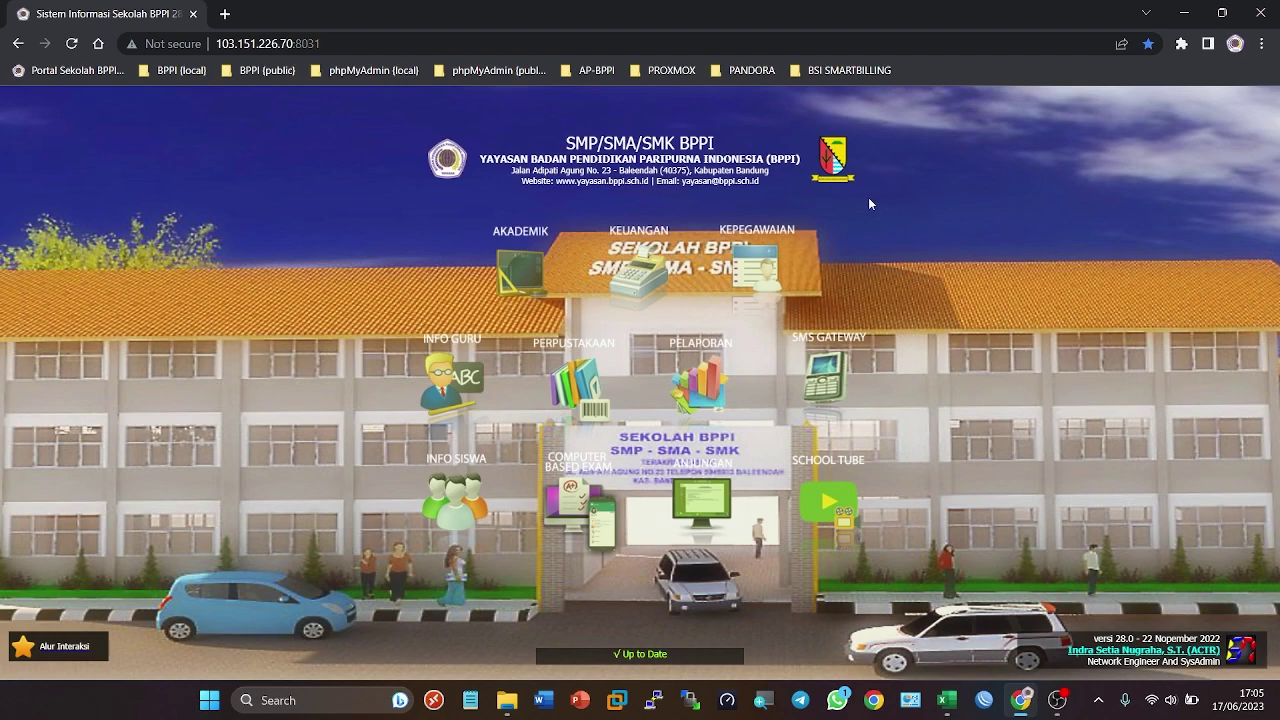
pyautogui.click(458, 380)
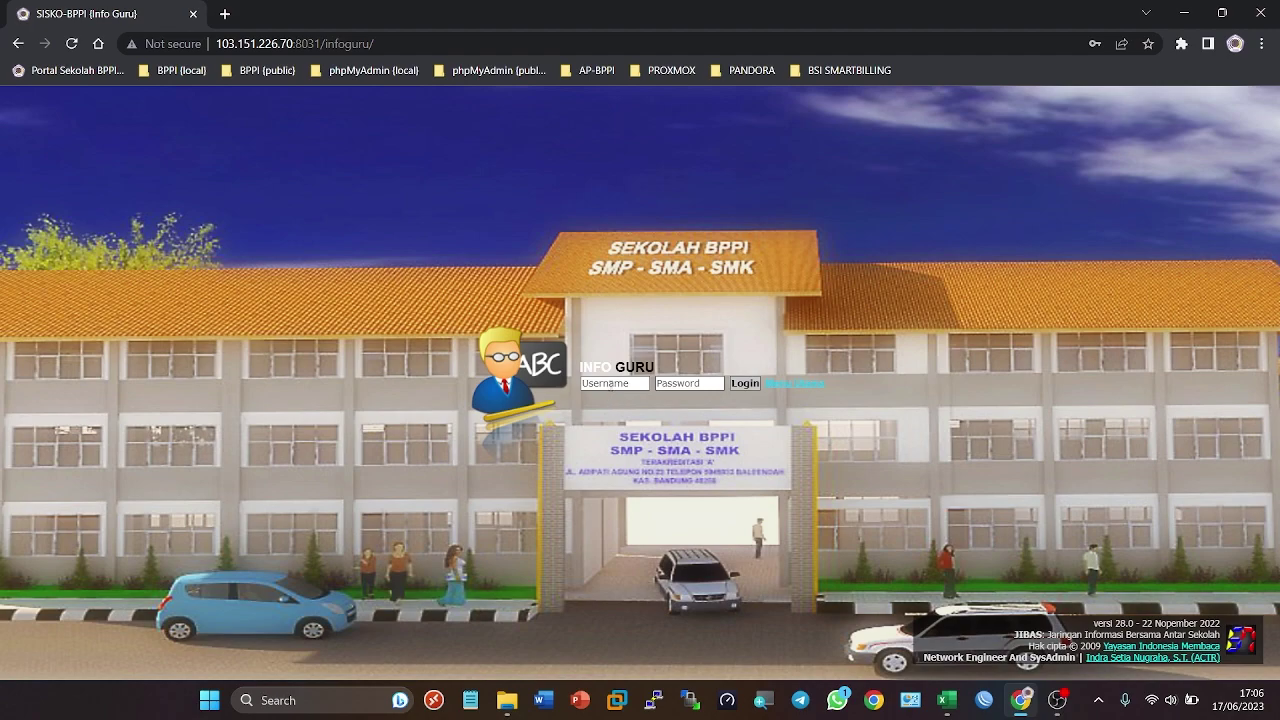
# Step: Log in to Info Guru with the first saved teacher account, filling in its username and password
pyautogui.click(625, 383)
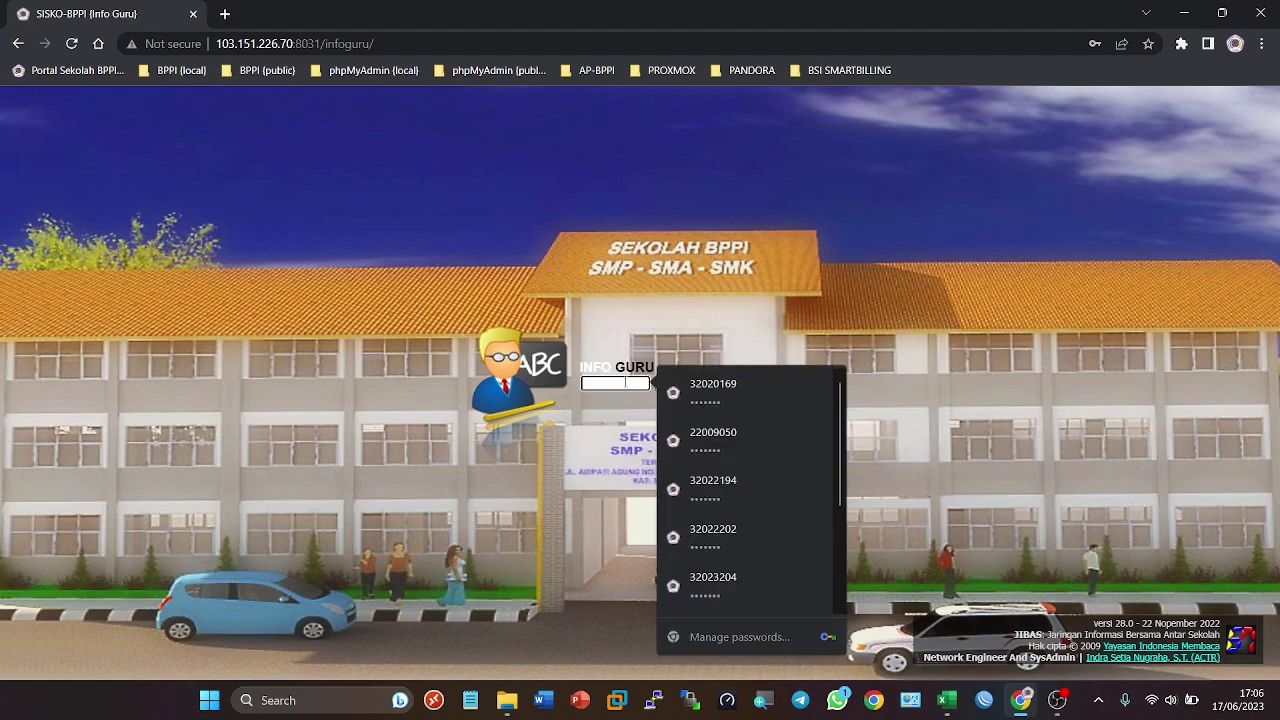
pyautogui.click(722, 392)
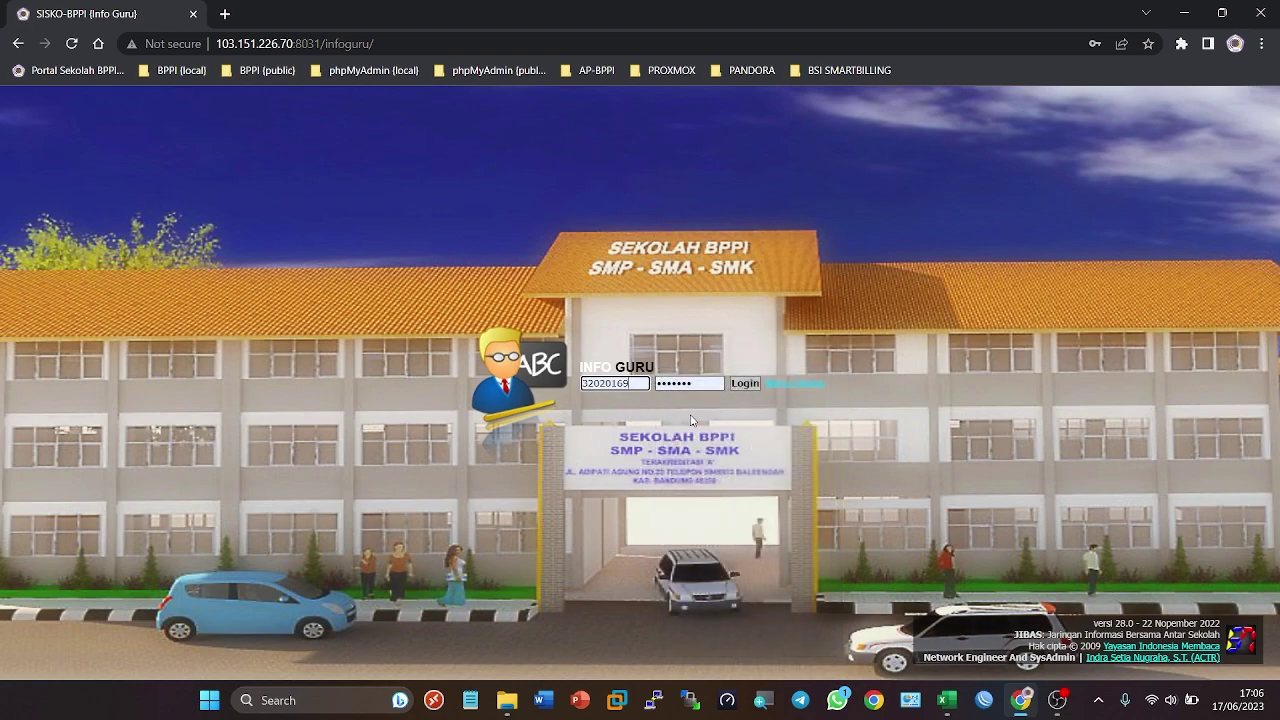
pyautogui.click(745, 384)
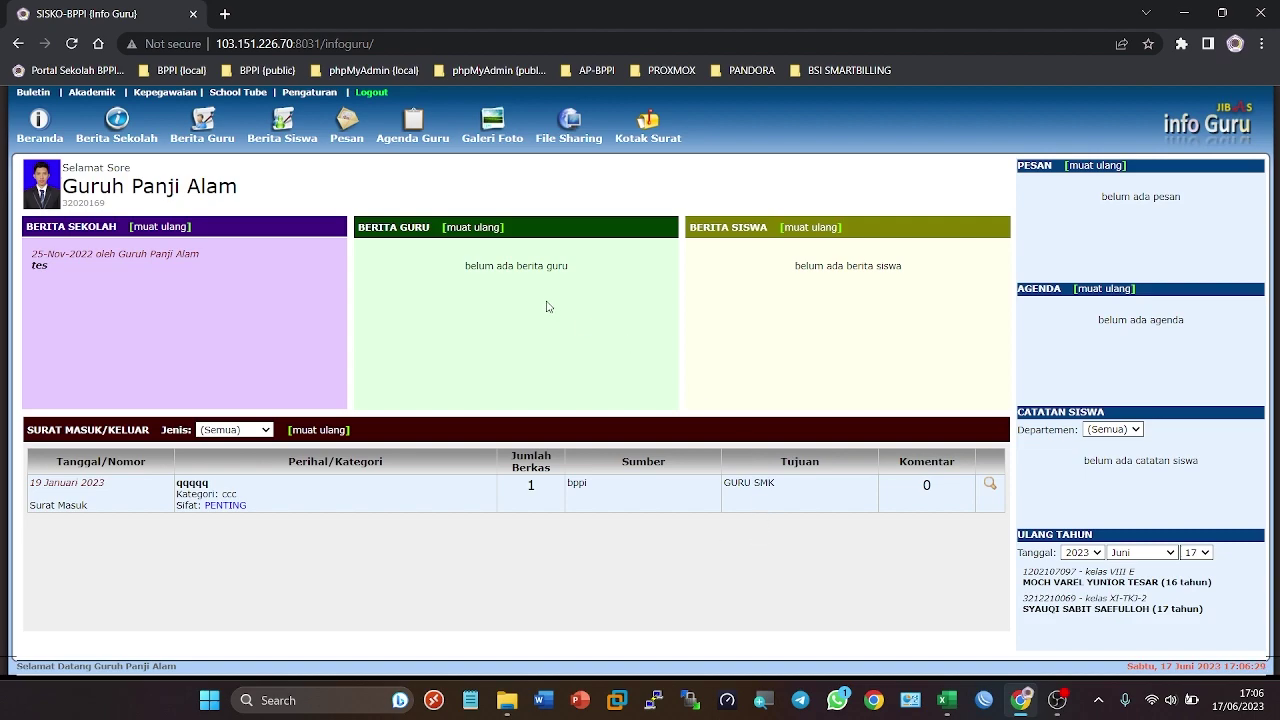
# Step: Open the Penilaian Pelajaran page from the academic assessment section
pyautogui.click(92, 92)
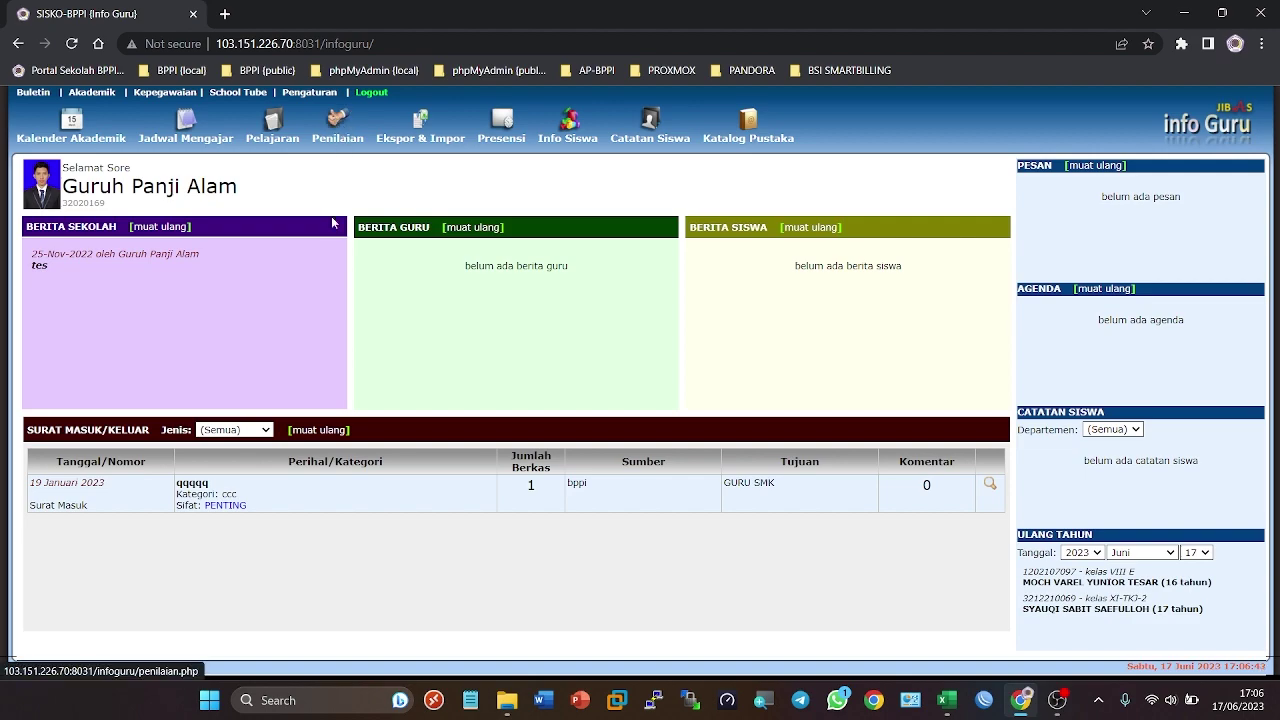
pyautogui.click(341, 145)
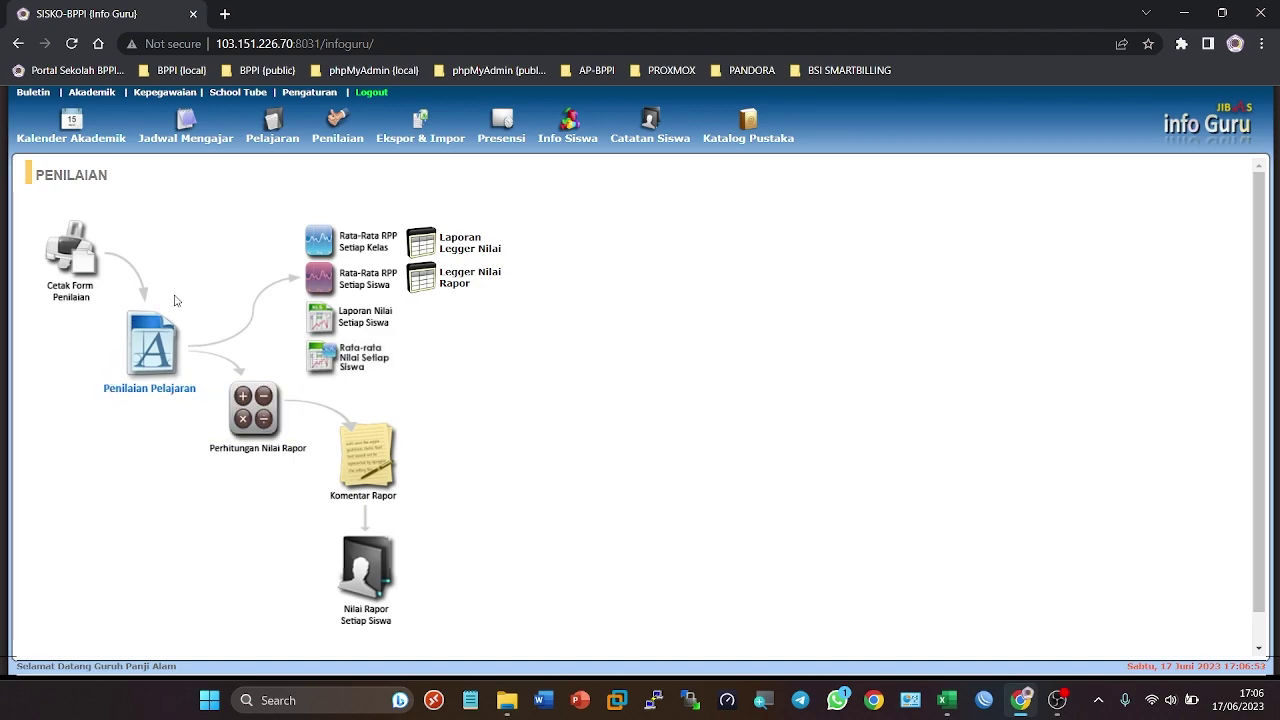
pyautogui.click(167, 362)
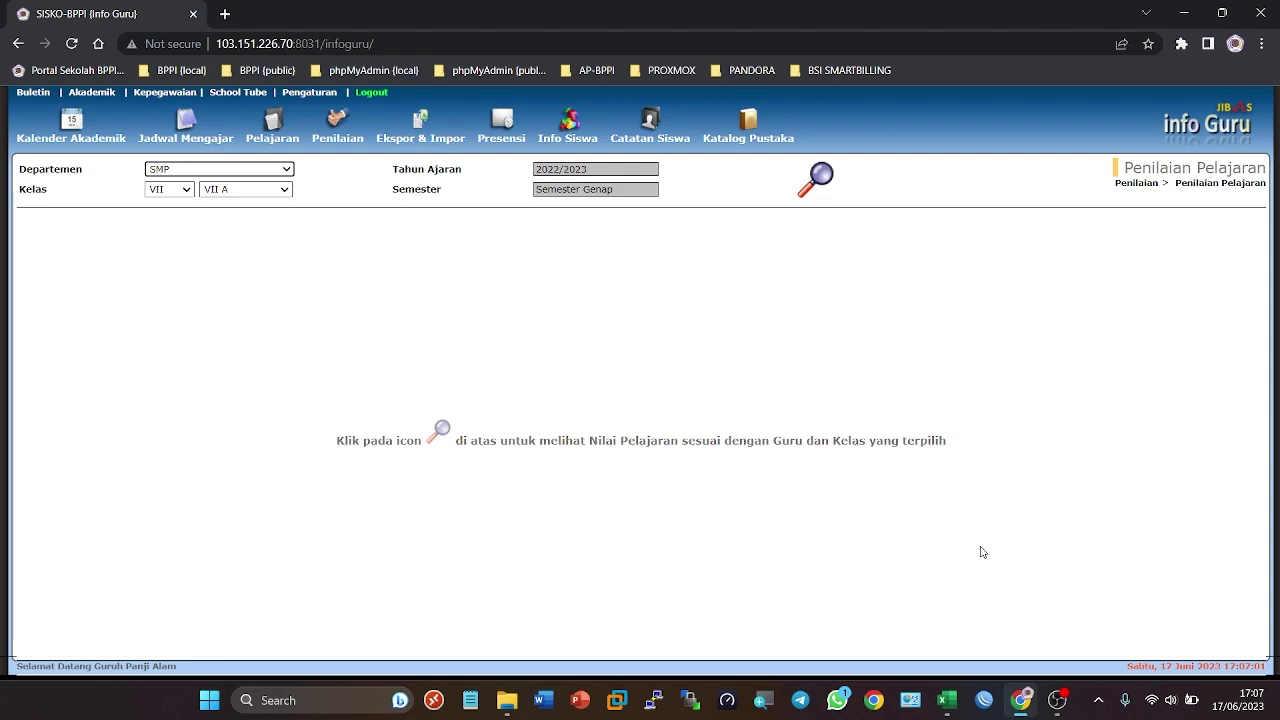
# Step: Load the lesson assessments for department SMK, grade XI, class XI-TKJ-1
pyautogui.click(245, 176)
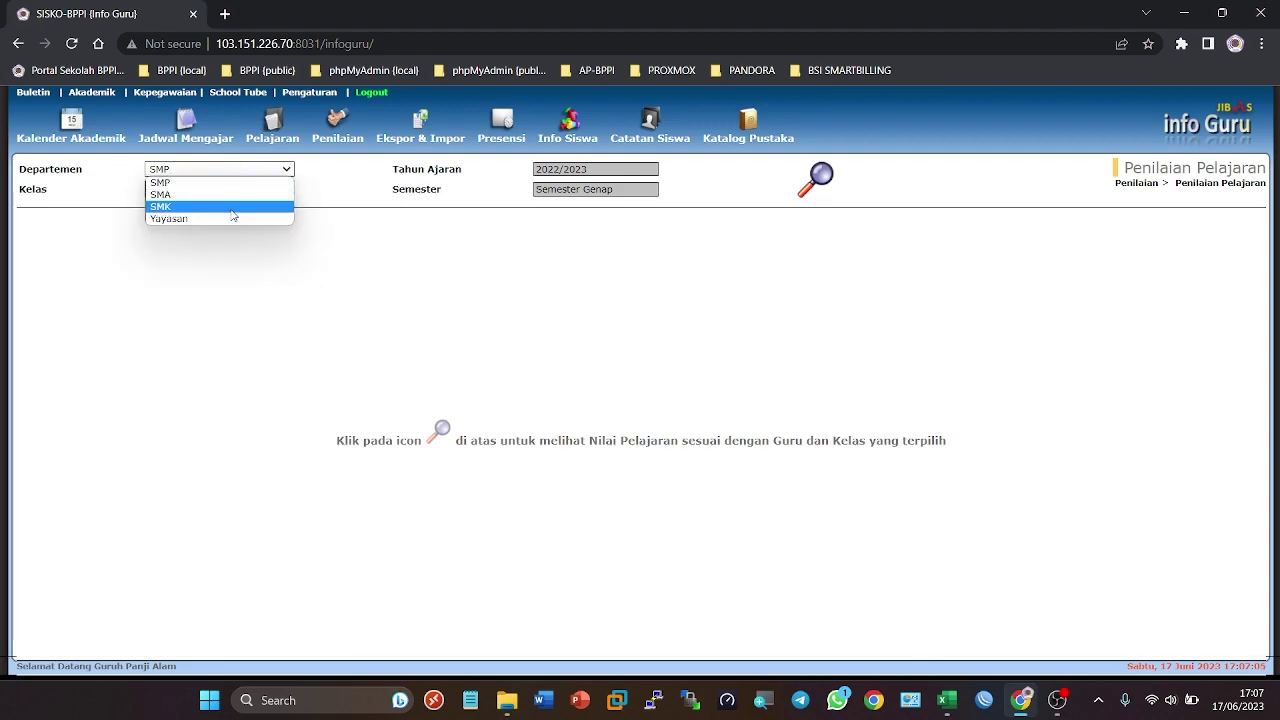
pyautogui.click(232, 207)
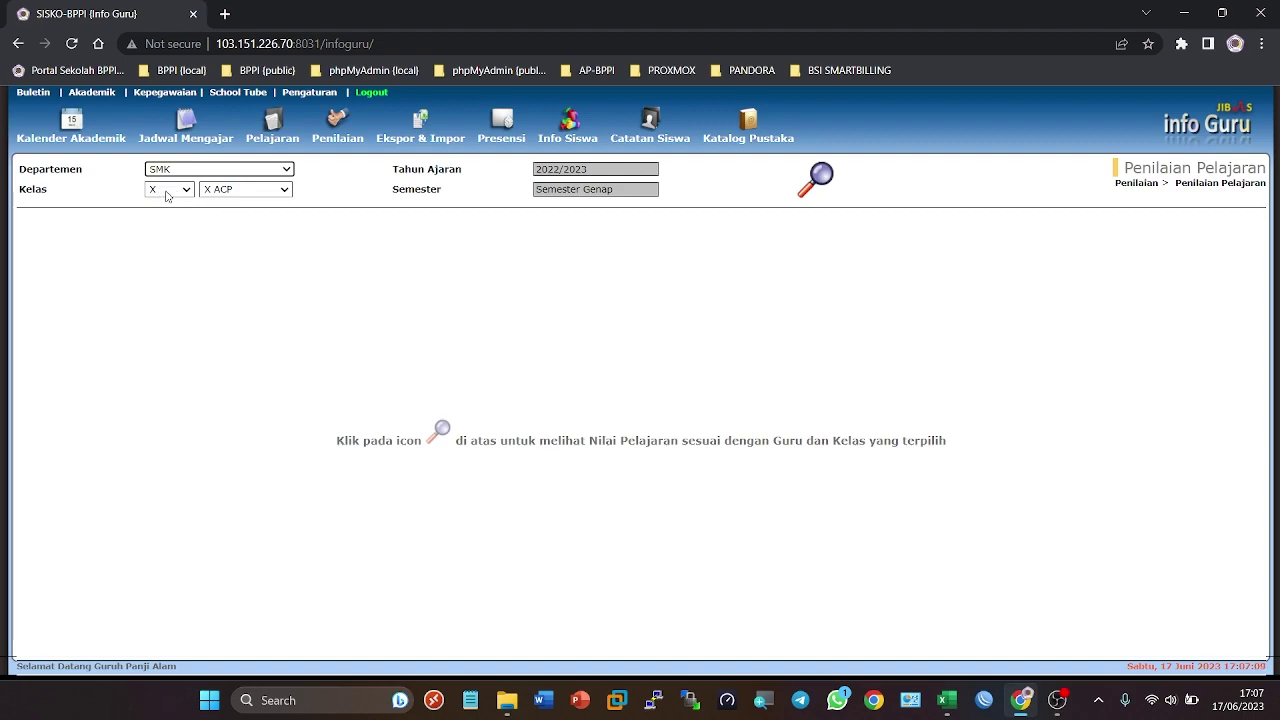
pyautogui.click(167, 197)
pyautogui.click(162, 214)
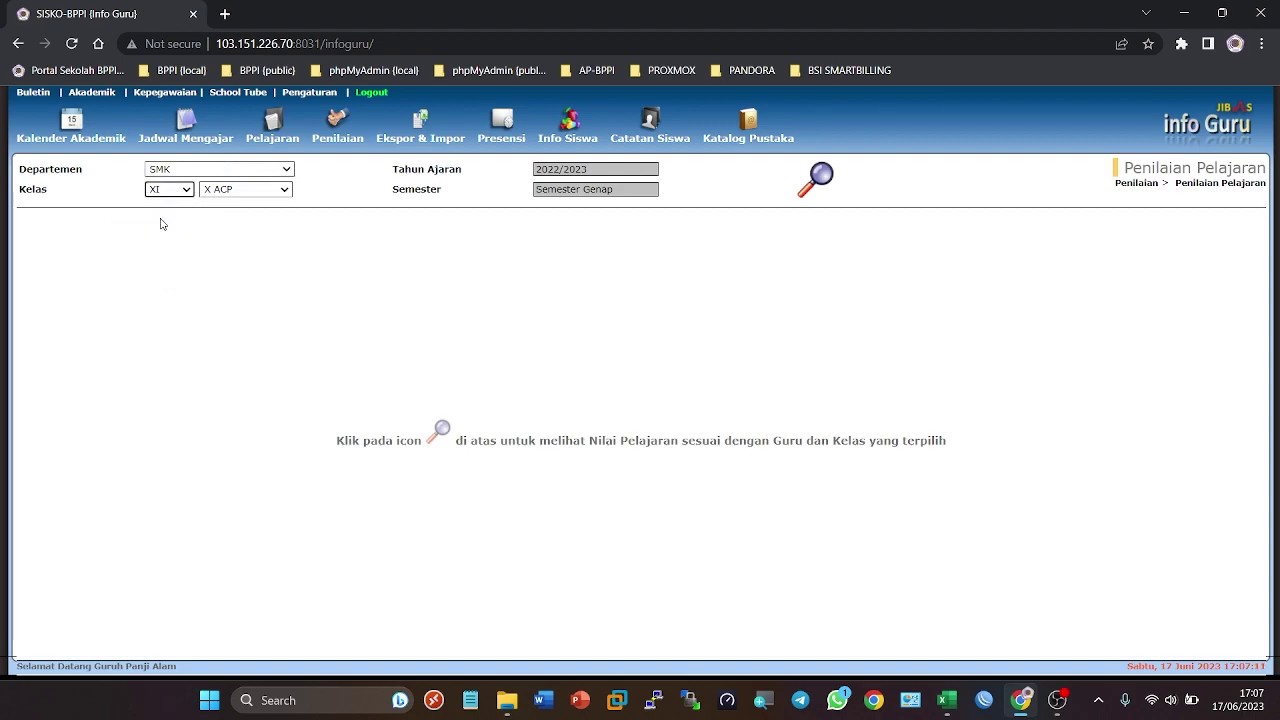
pyautogui.click(257, 192)
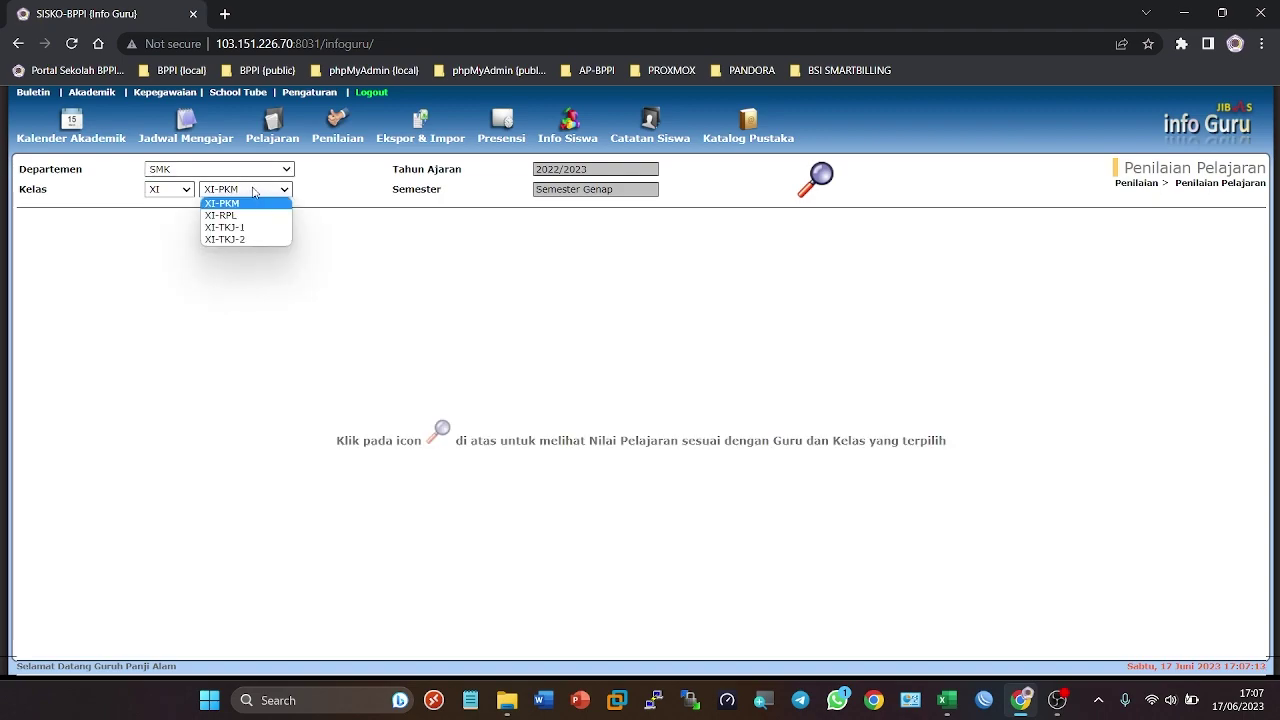
pyautogui.click(246, 229)
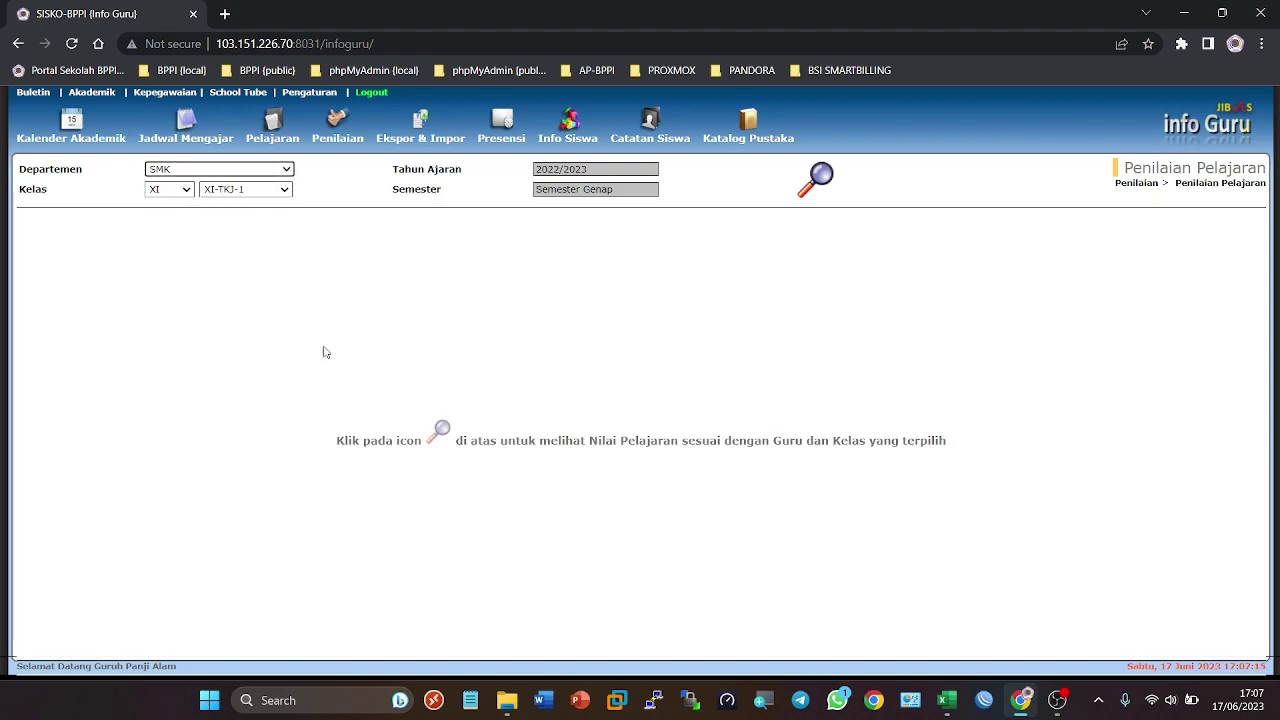
pyautogui.click(820, 182)
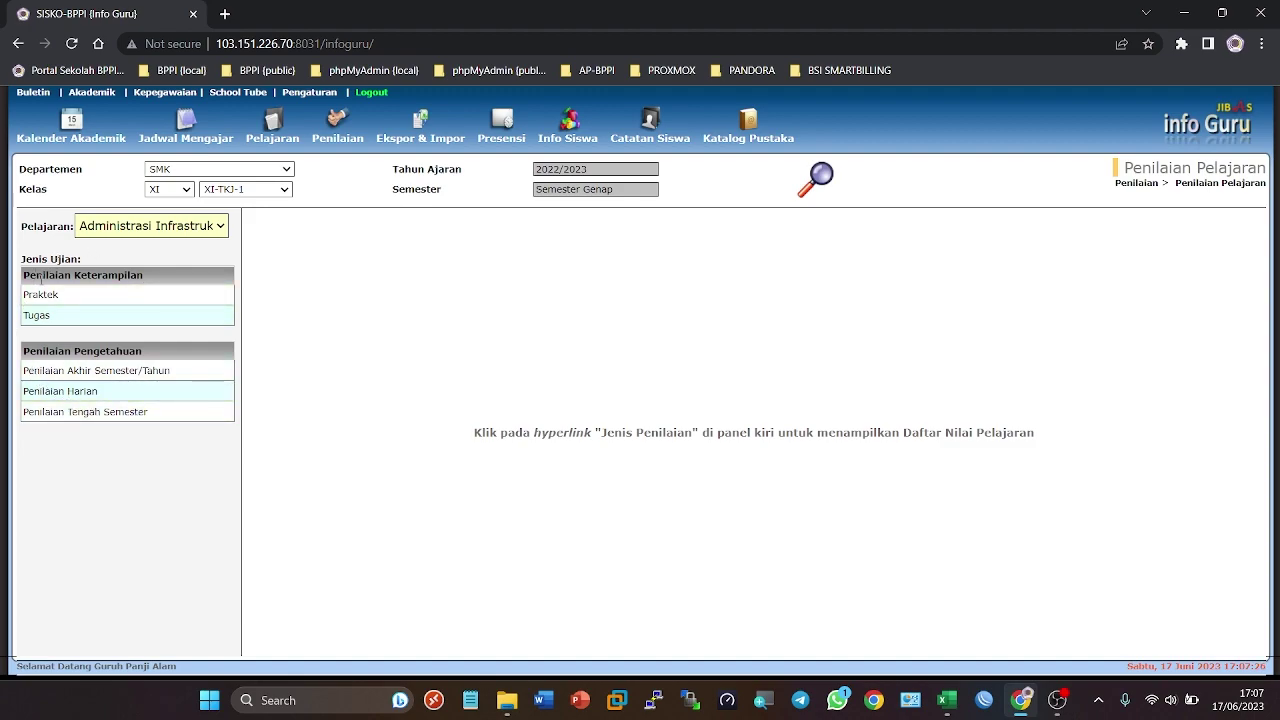
# Step: Look through the Praktek, Tugas, final, daily and midterm assessment types for the Administrasi Infrastruktur Jaringan subject
pyautogui.click(62, 296)
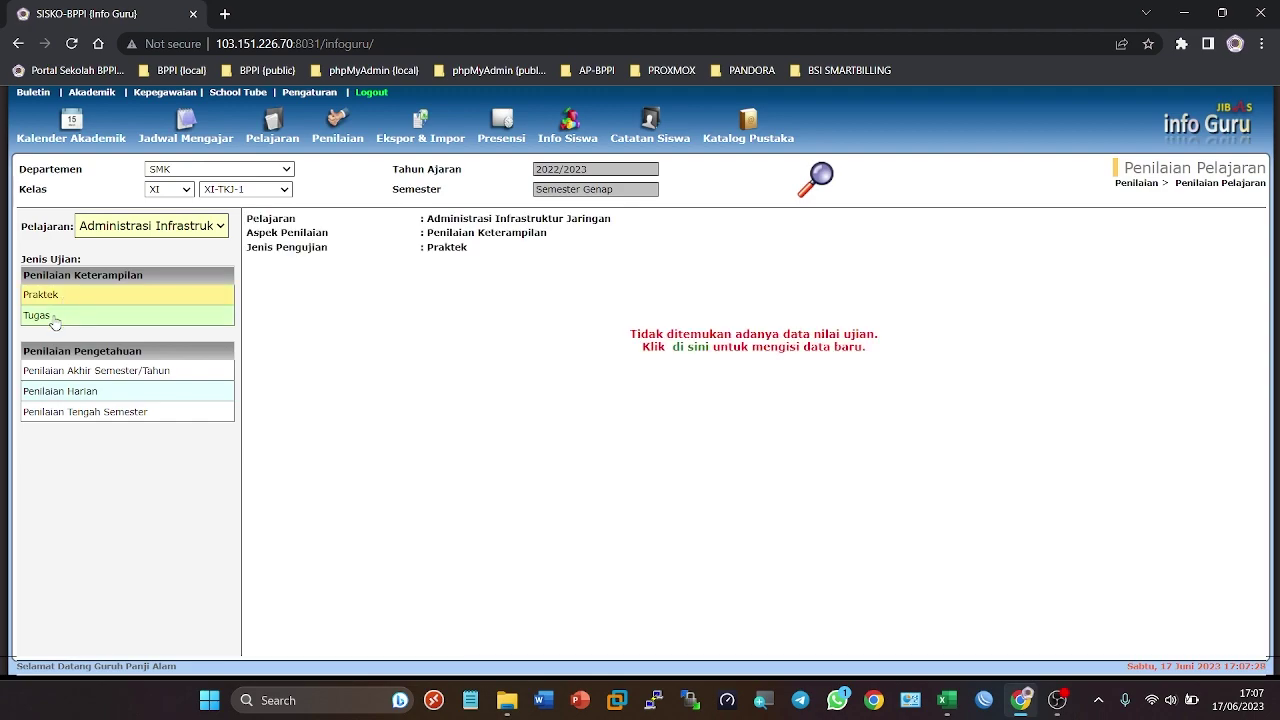
pyautogui.click(54, 318)
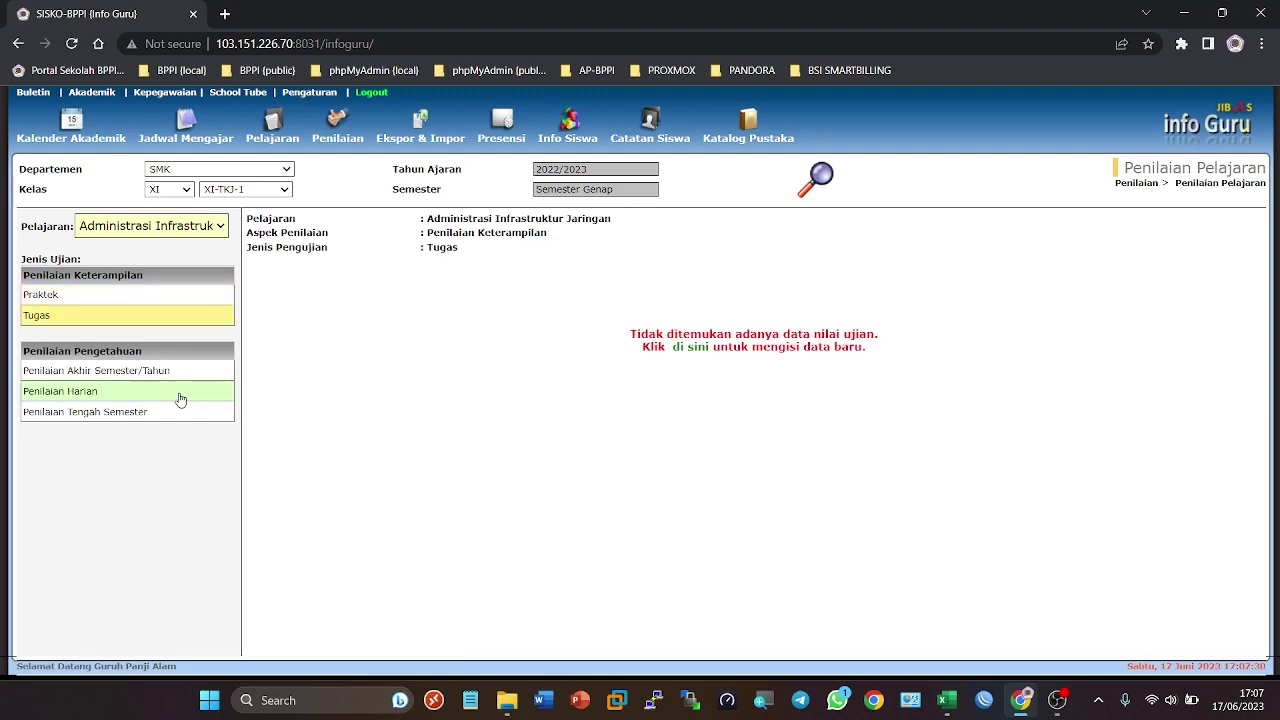
pyautogui.click(83, 376)
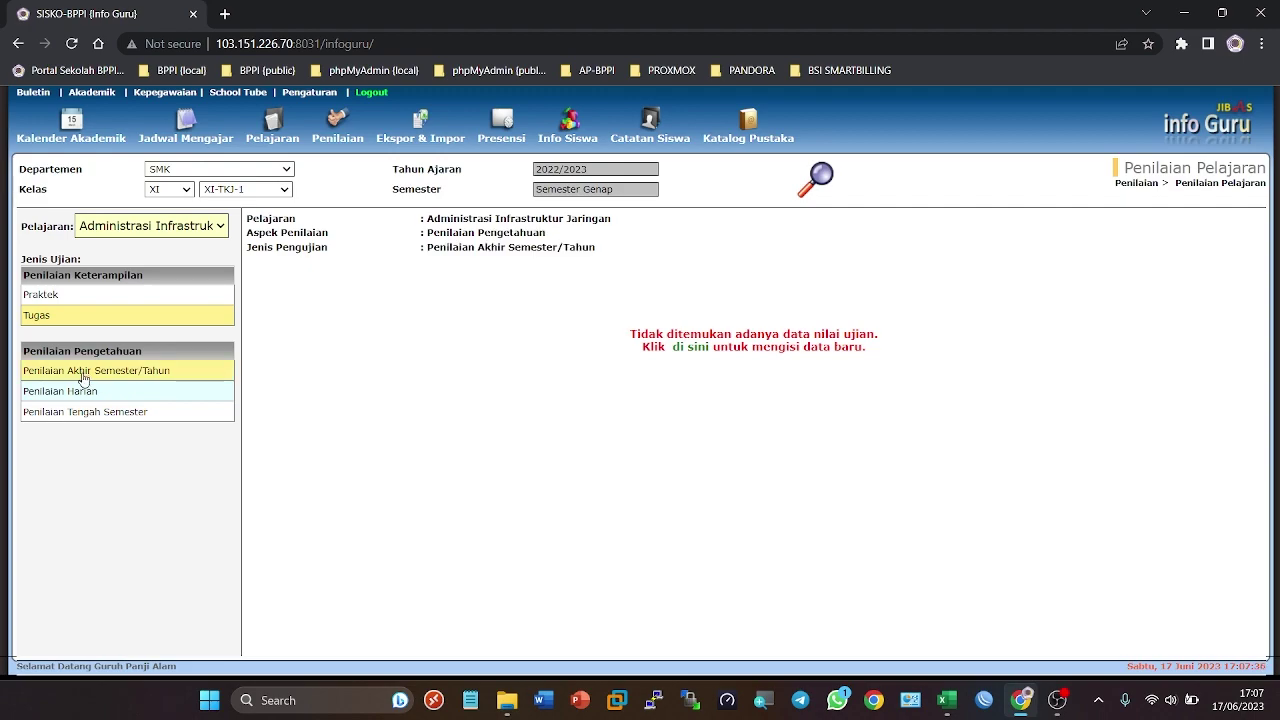
pyautogui.click(97, 394)
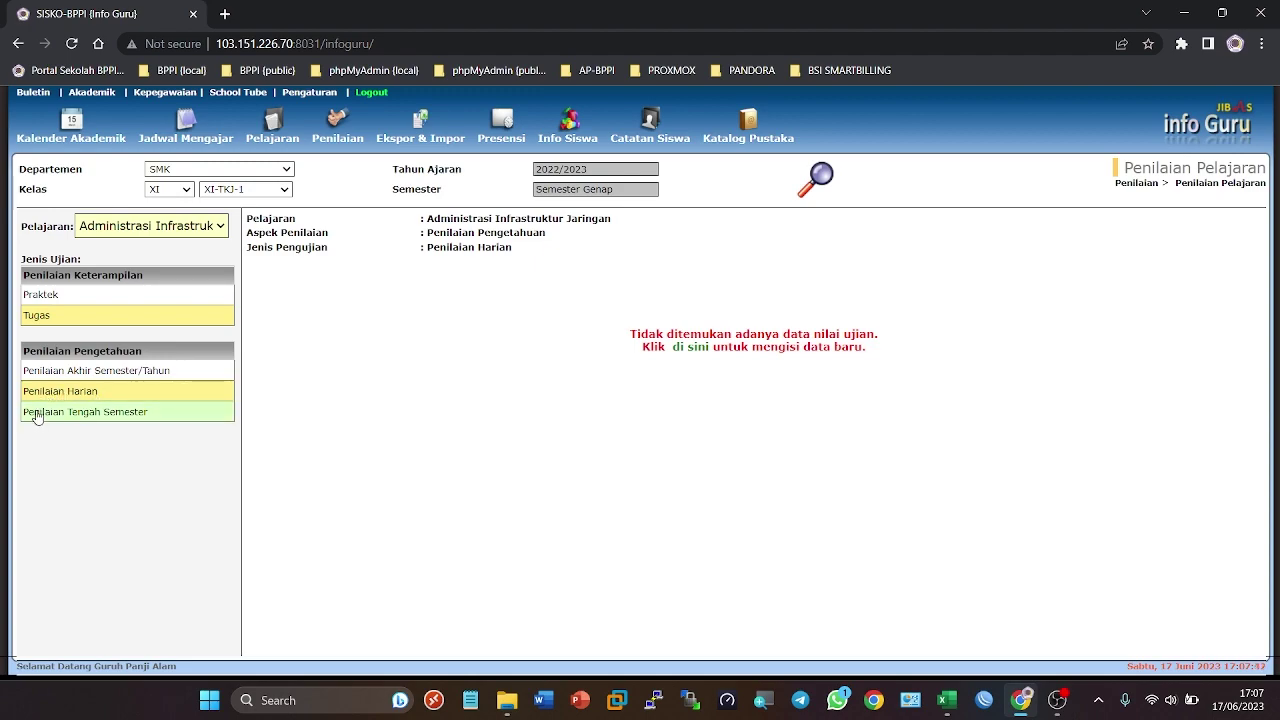
pyautogui.click(107, 422)
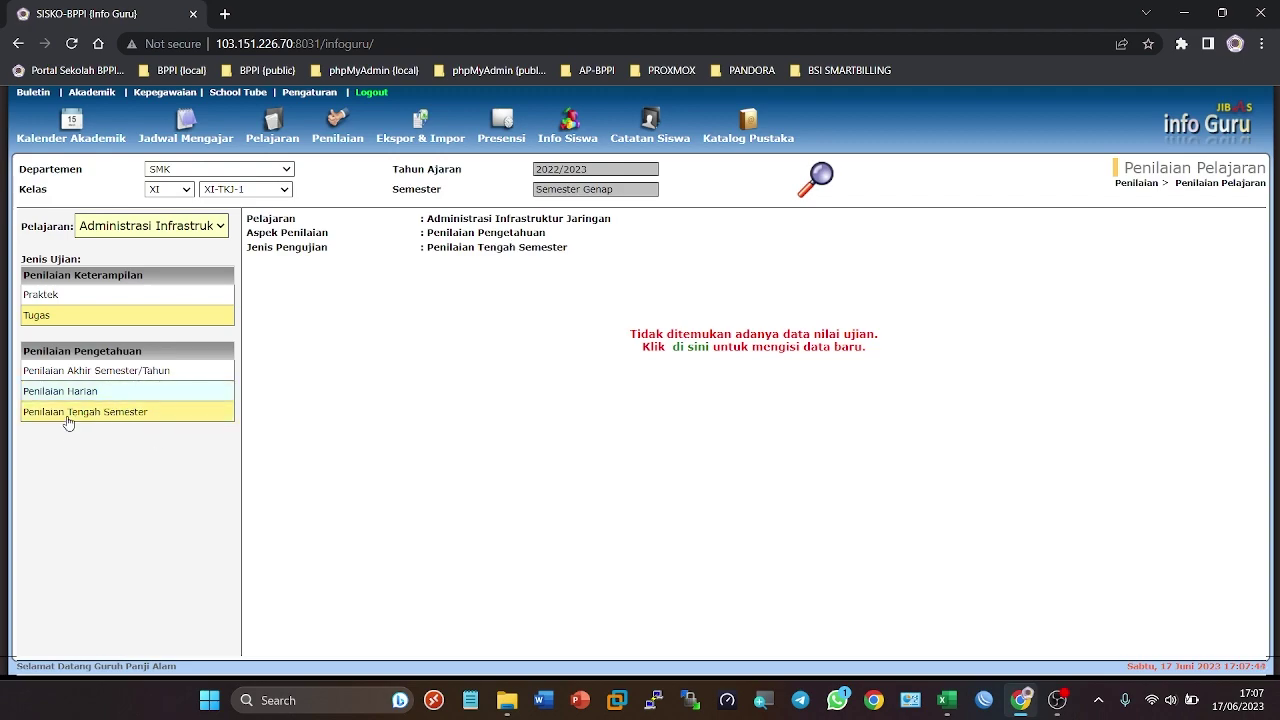
pyautogui.click(100, 371)
pyautogui.click(117, 318)
pyautogui.click(115, 302)
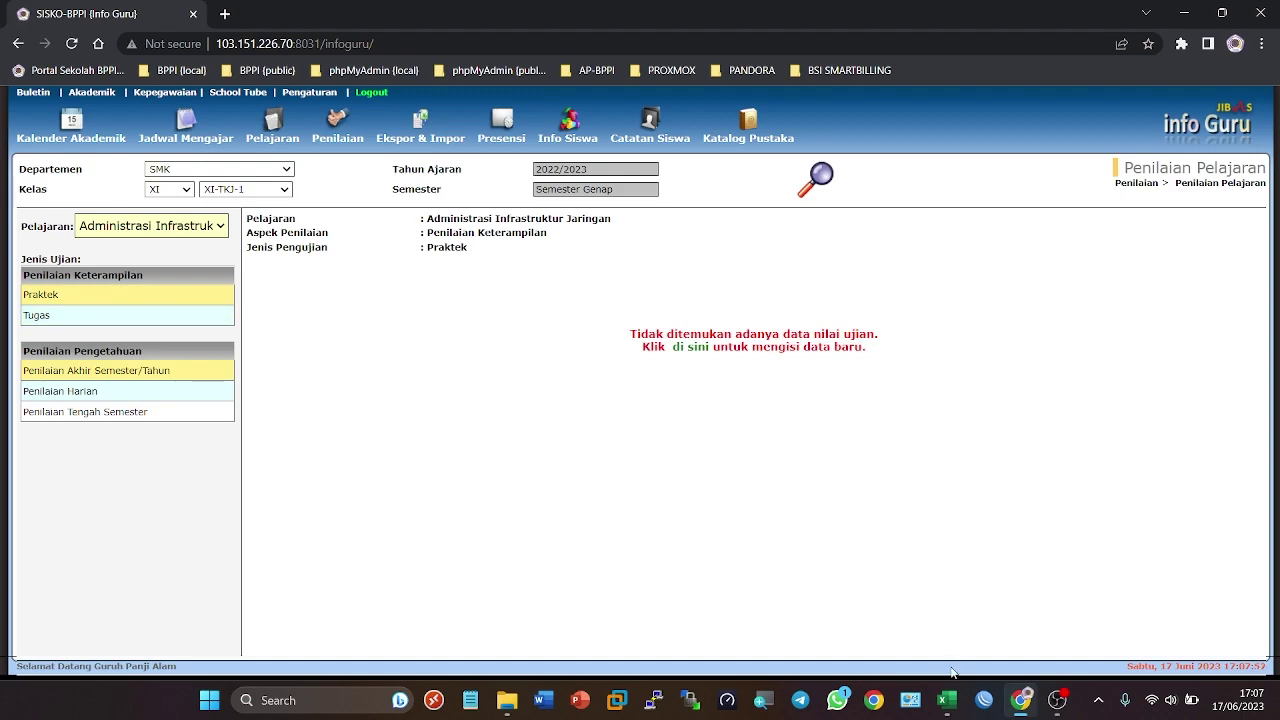
# Step: Switch to the Book1 workbook in Excel and review the Tugas 1, Tugas 2, Praktek 1 and Praktek 2 score columns
pyautogui.moveTo(948, 702)
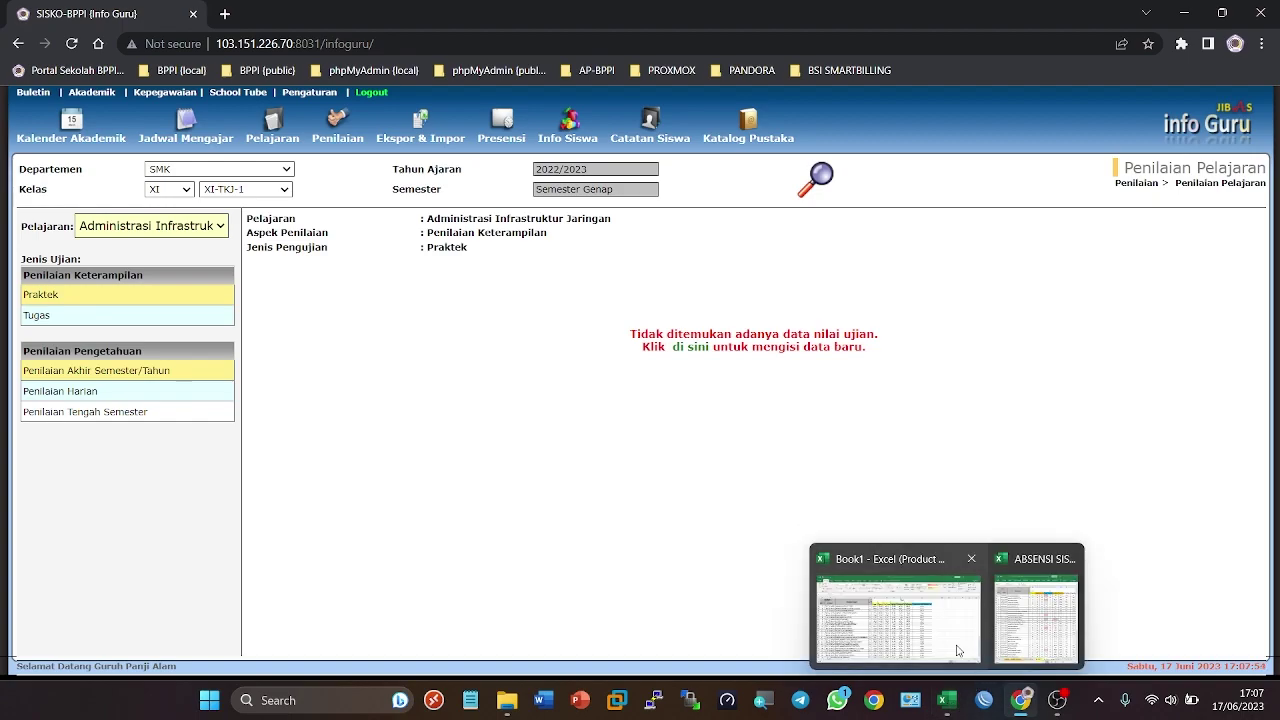
pyautogui.click(928, 625)
pyautogui.click(966, 502)
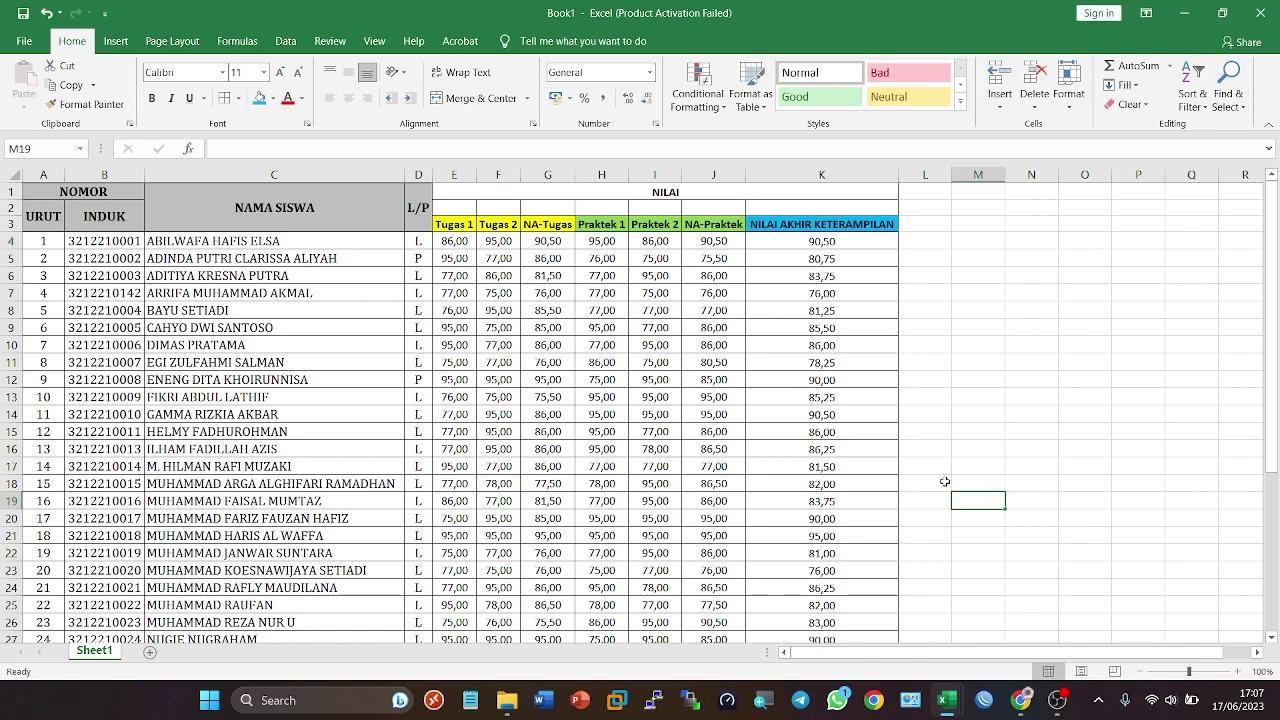
pyautogui.click(460, 224)
pyautogui.click(495, 224)
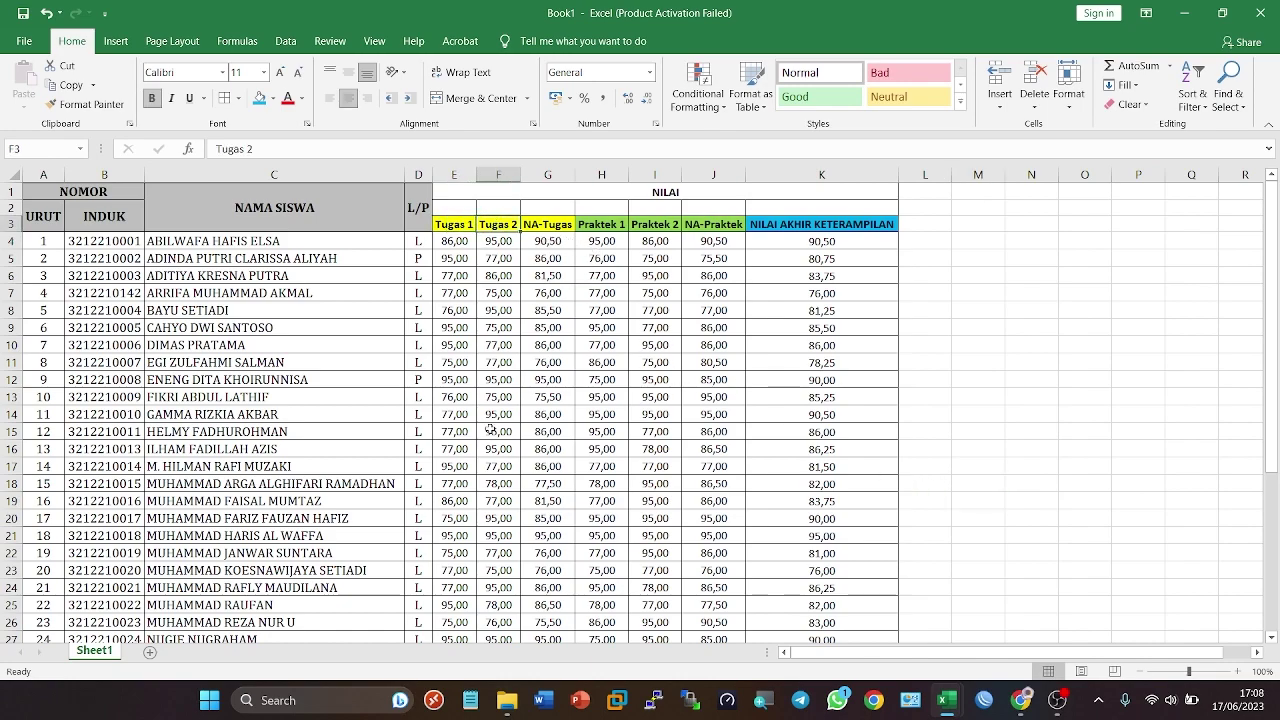
pyautogui.click(597, 224)
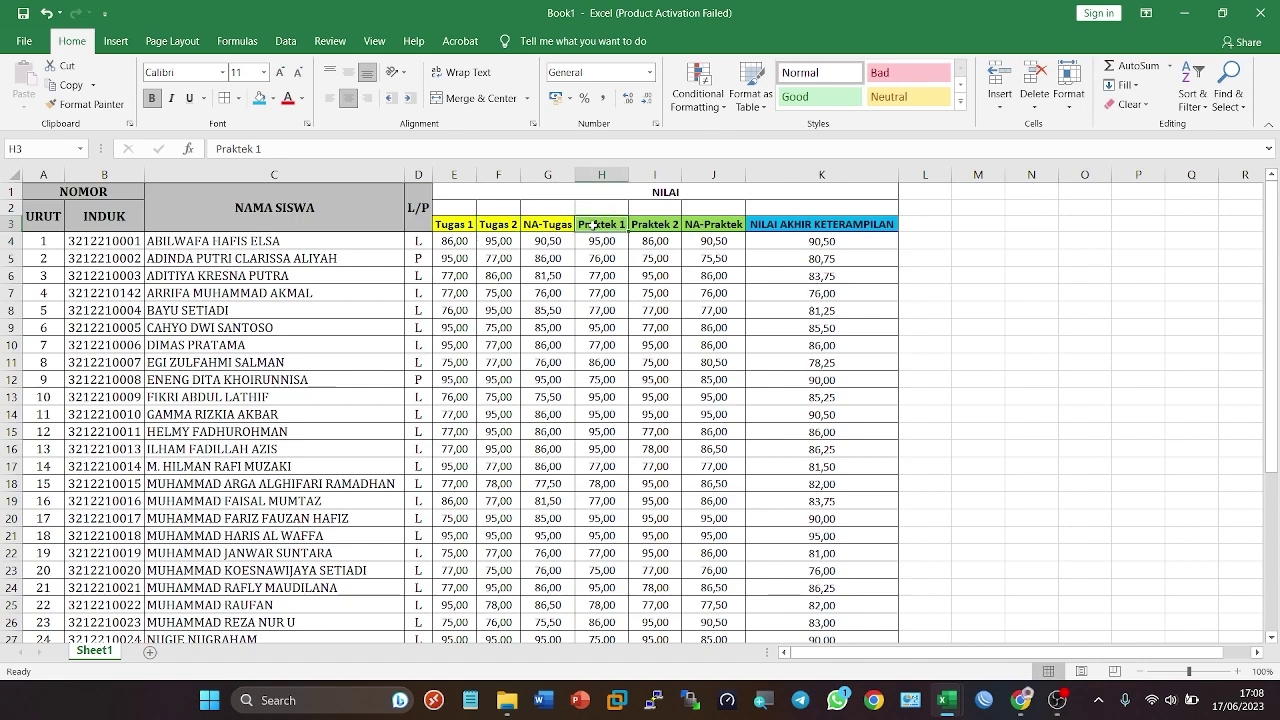
pyautogui.click(669, 224)
pyautogui.click(640, 366)
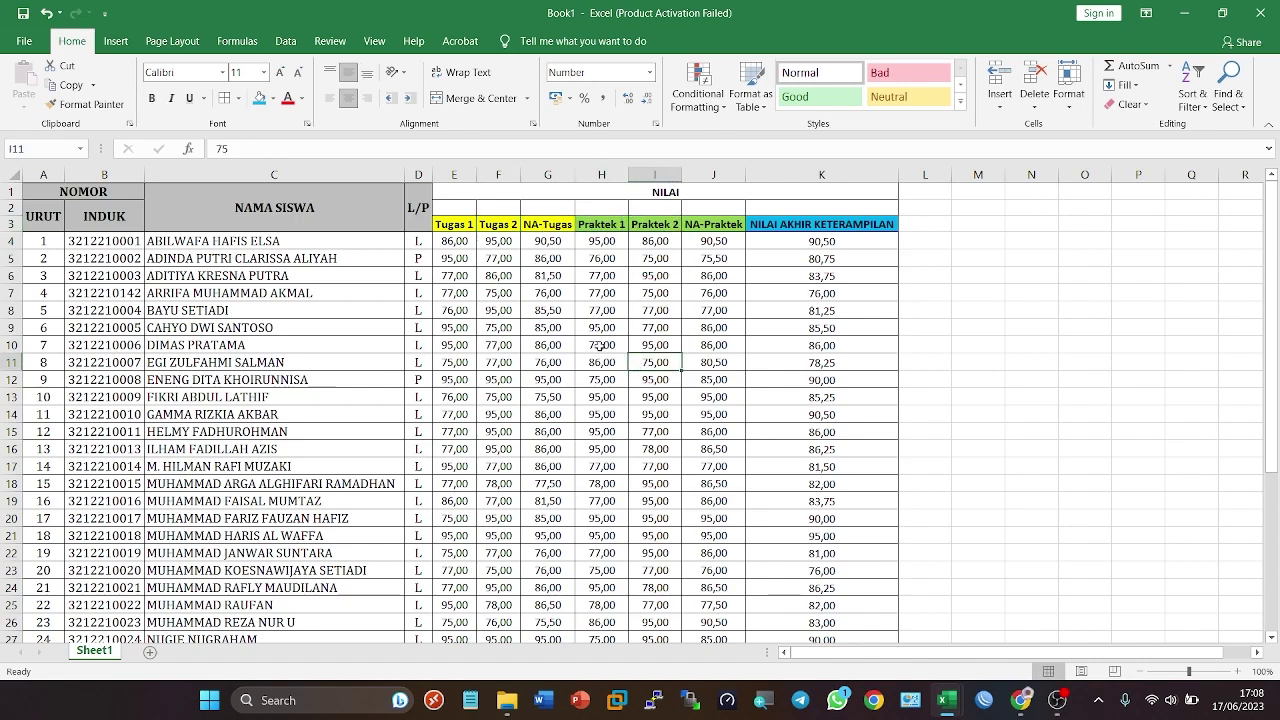
# Step: Inspect how the first student's NA-Tugas score in G4 is calculated from Tugas 1 and Tugas 2
pyautogui.click(562, 227)
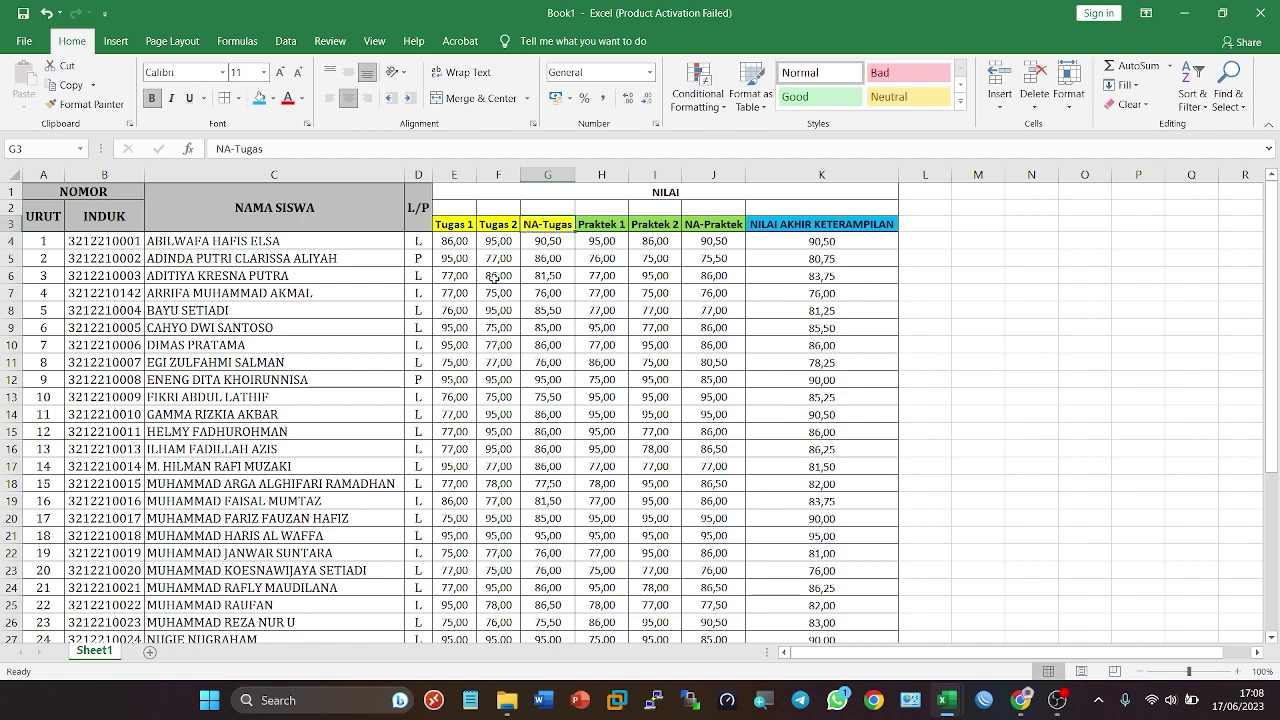
pyautogui.click(546, 243)
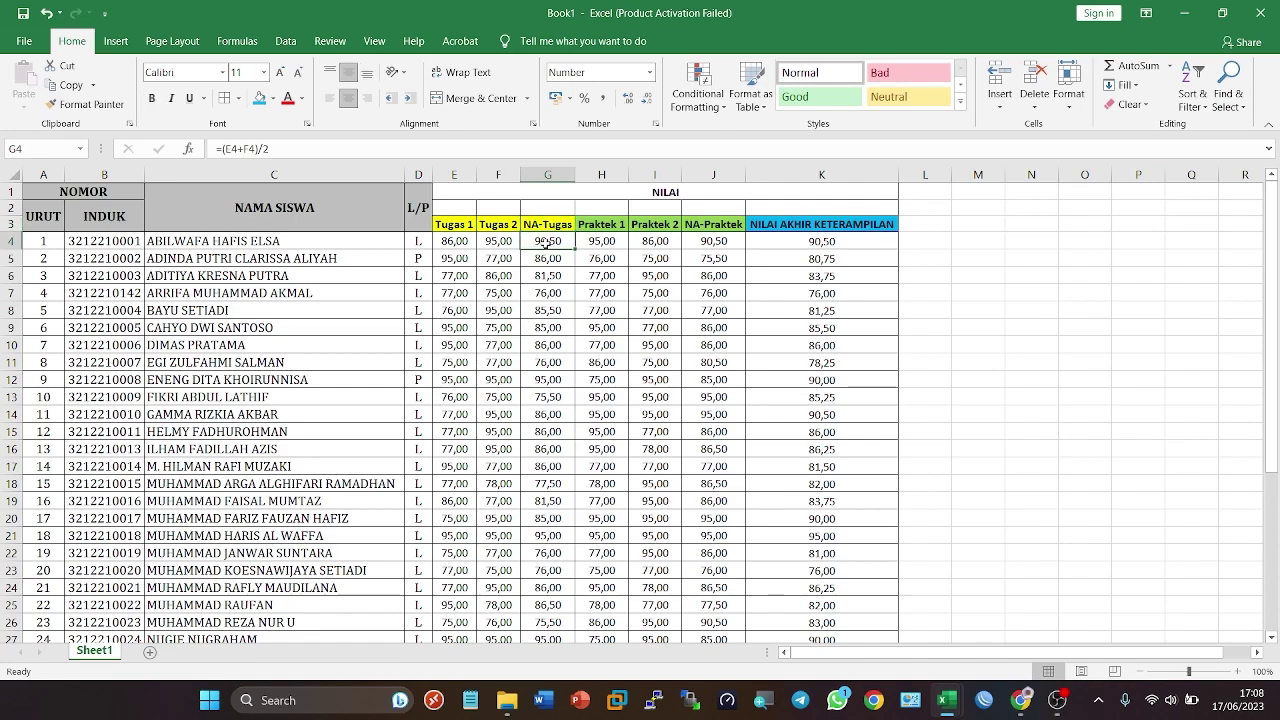
pyautogui.click(459, 241)
pyautogui.click(497, 243)
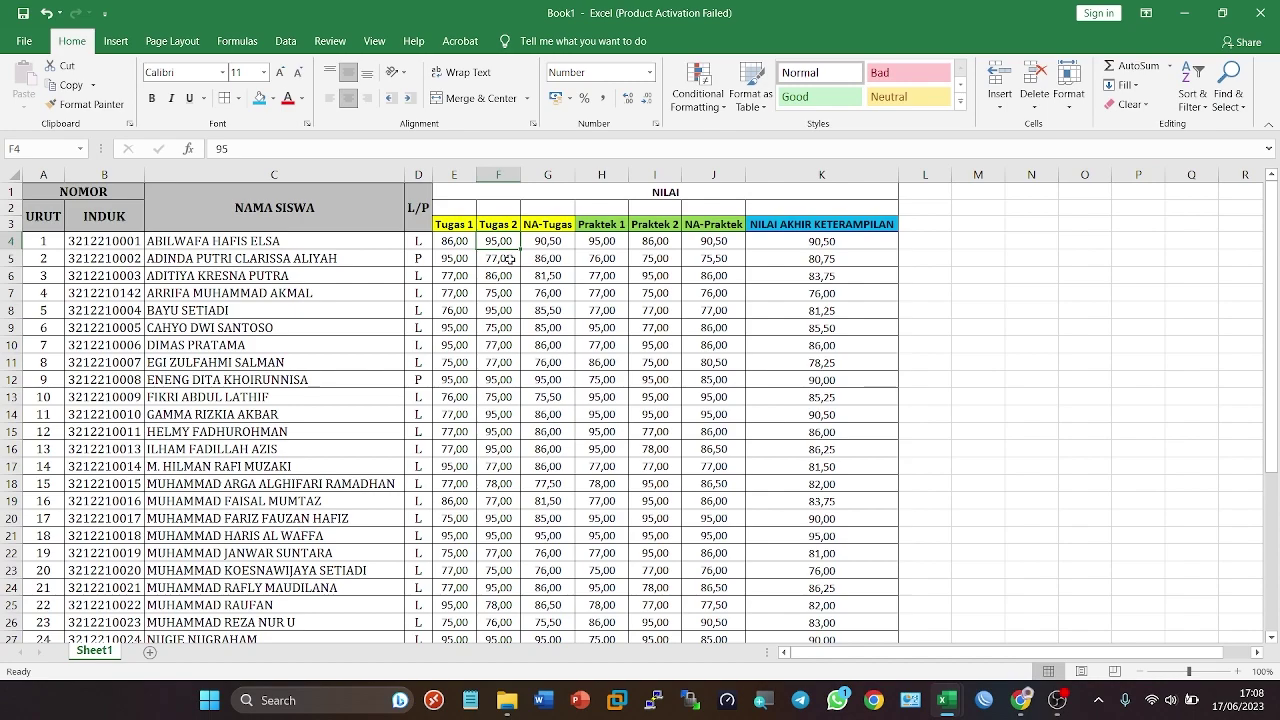
pyautogui.click(552, 241)
pyautogui.click(327, 150)
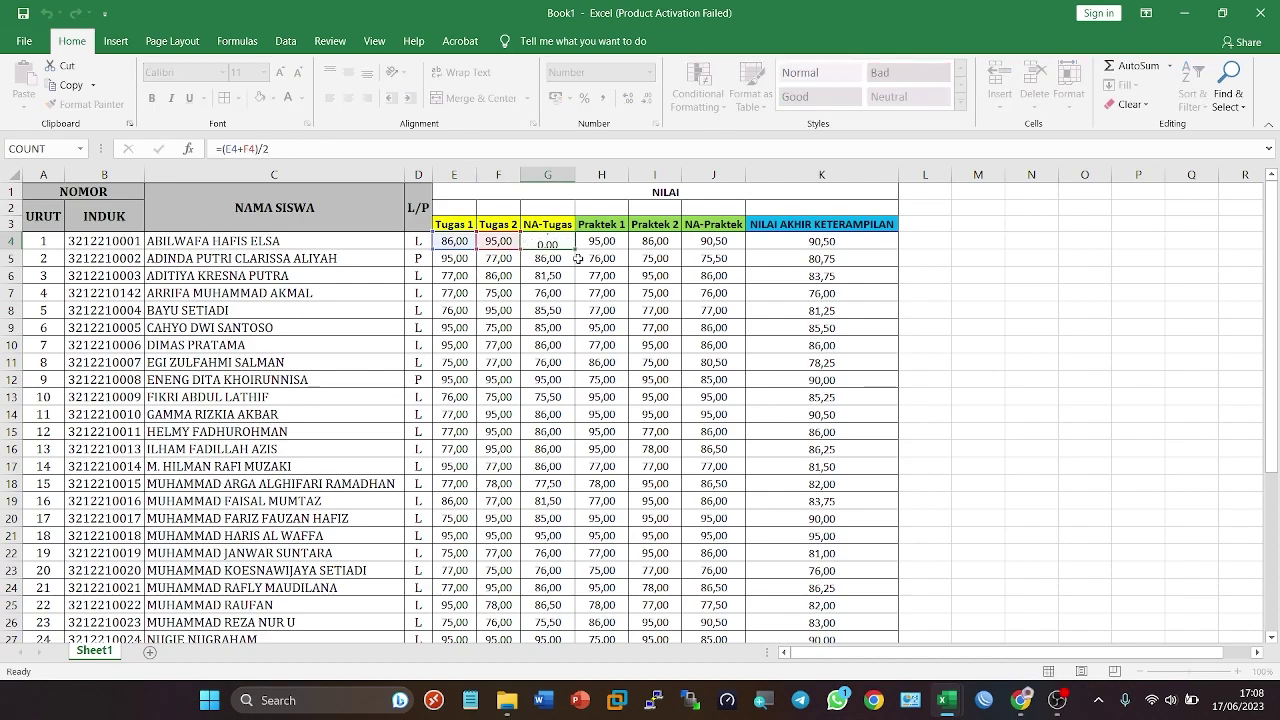
pyautogui.press('Return')
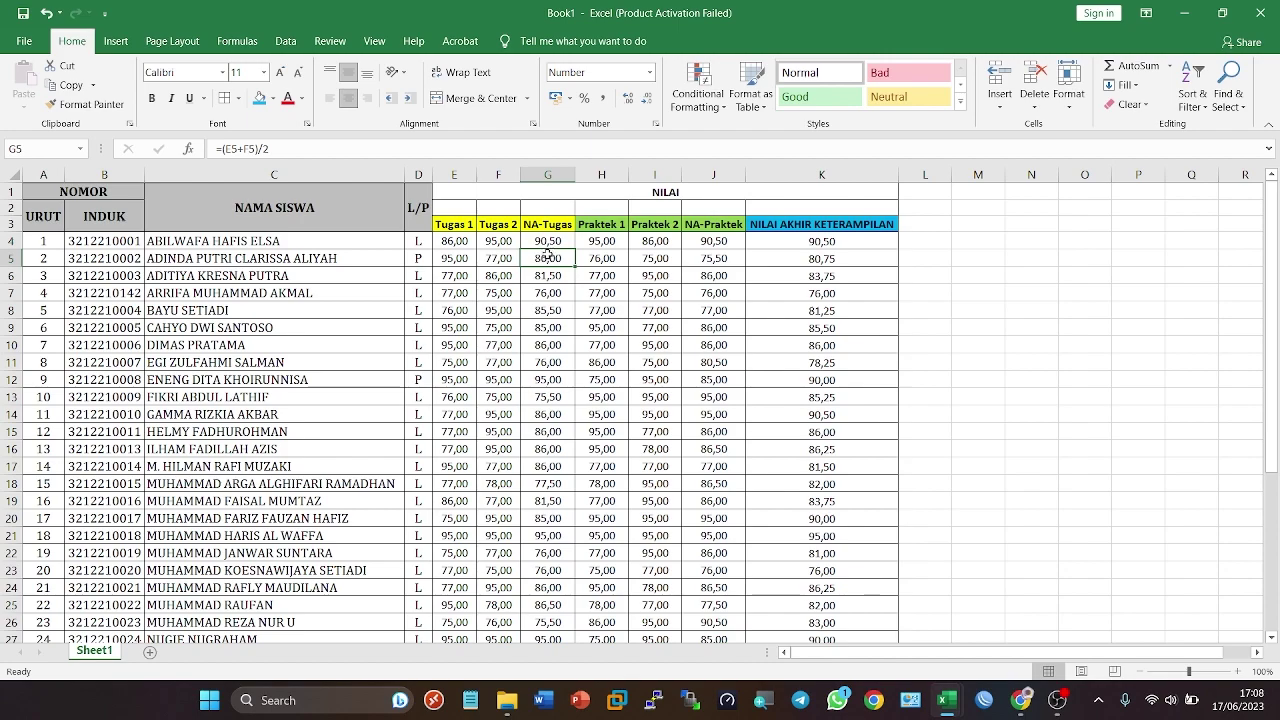
# Step: Review the first student's Praktek 1, Praktek 2 and NA-Praktek scores and the NA-Praktek heading
pyautogui.click(603, 238)
pyautogui.click(650, 240)
pyautogui.click(689, 242)
pyautogui.click(617, 247)
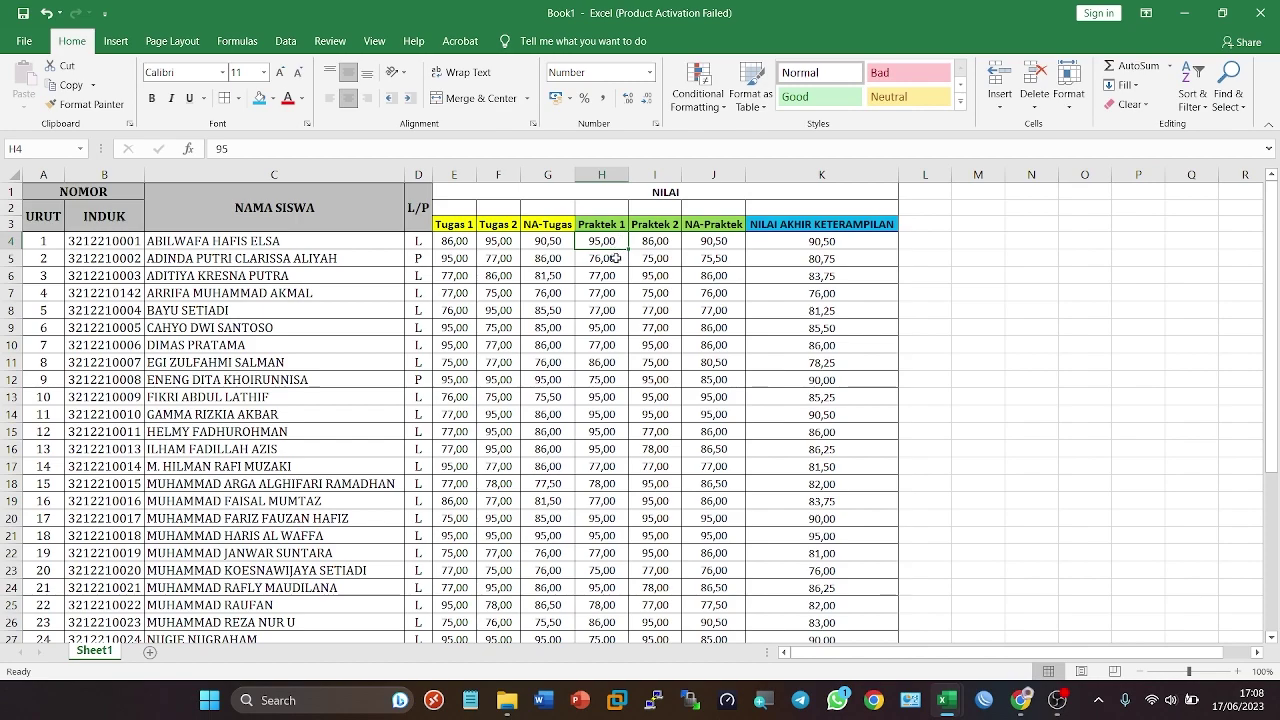
pyautogui.click(720, 229)
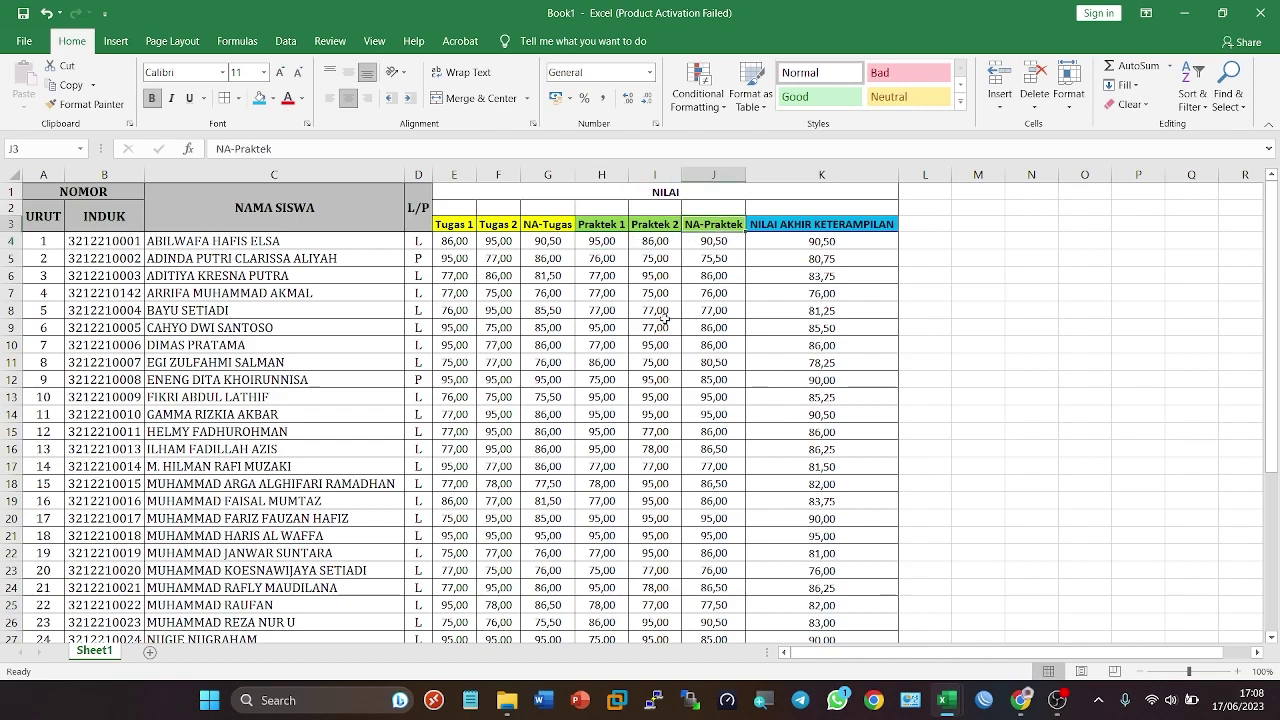
# Step: Inspect how the first student's NILAI AKHIR KETERAMPILAN in K4 is calculated from the NA-Tugas and NA-Praktek scores
pyautogui.click(560, 238)
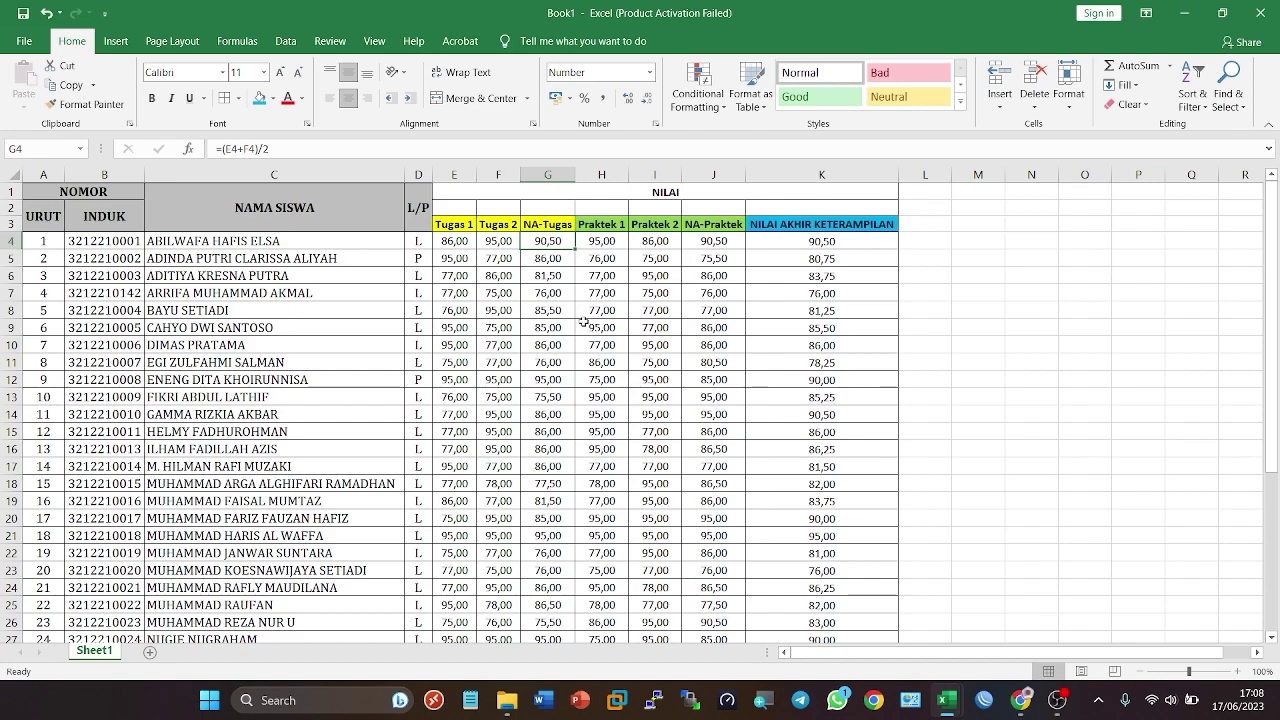
pyautogui.click(704, 240)
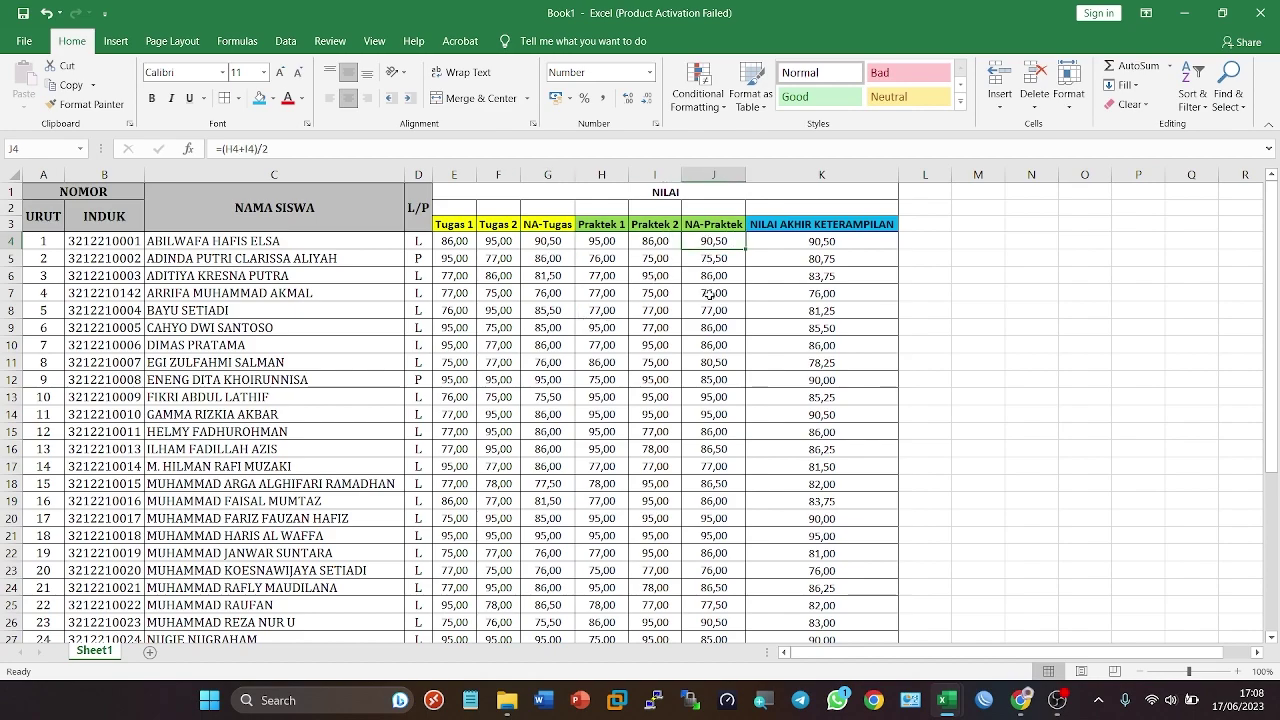
pyautogui.click(563, 244)
pyautogui.click(822, 240)
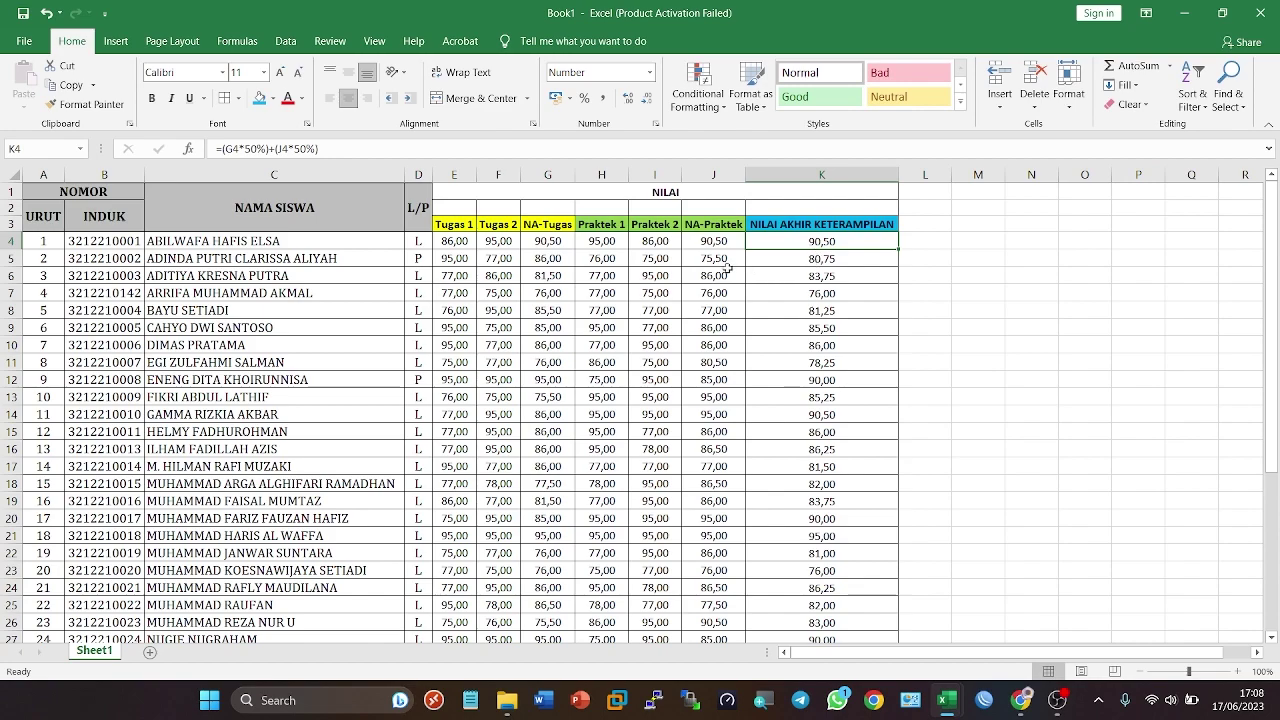
pyautogui.click(708, 245)
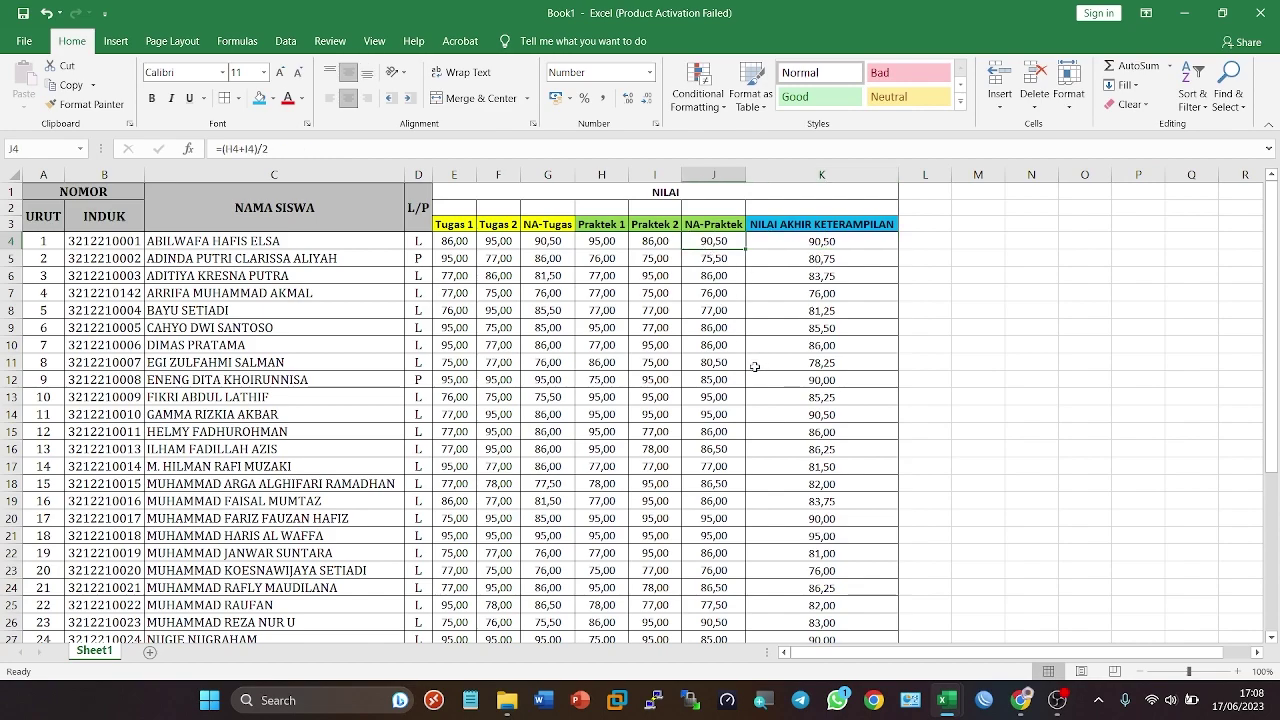
# Step: Switch to the SISKO-BPPI Info Guru page in Chrome and open a new score entry form for the Praktek assessment
pyautogui.click(1020, 712)
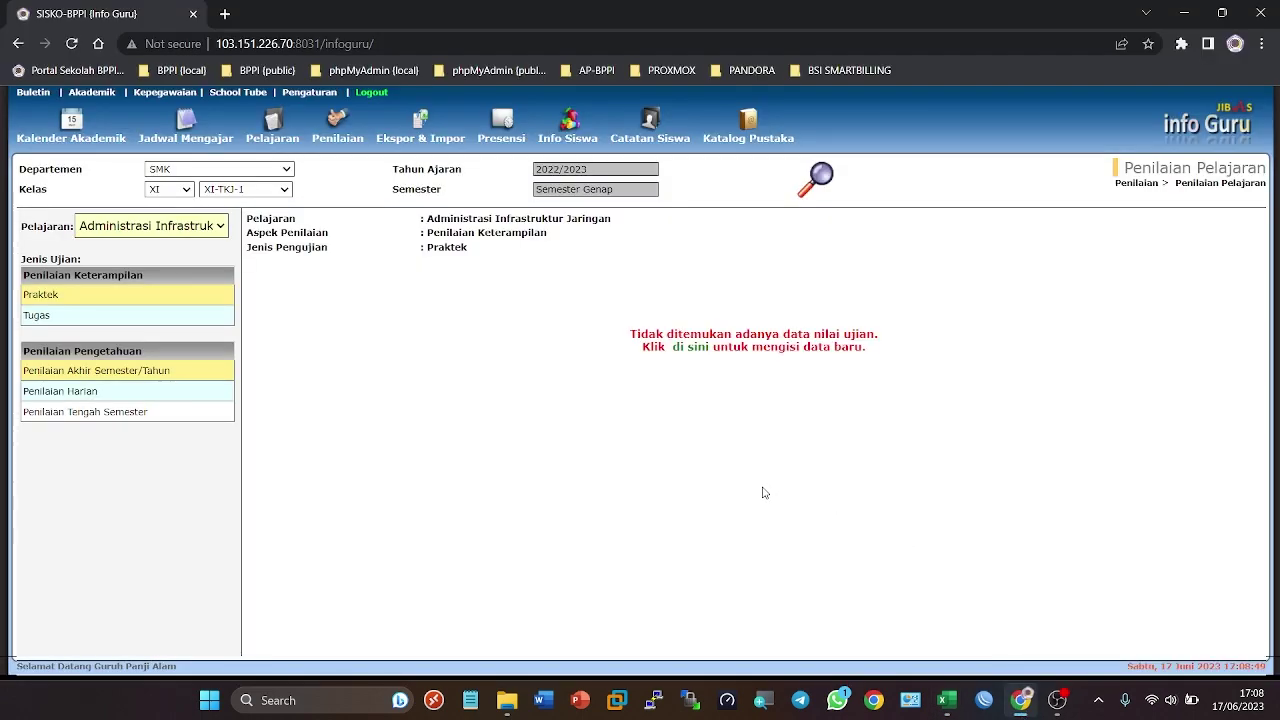
pyautogui.click(211, 300)
pyautogui.click(697, 352)
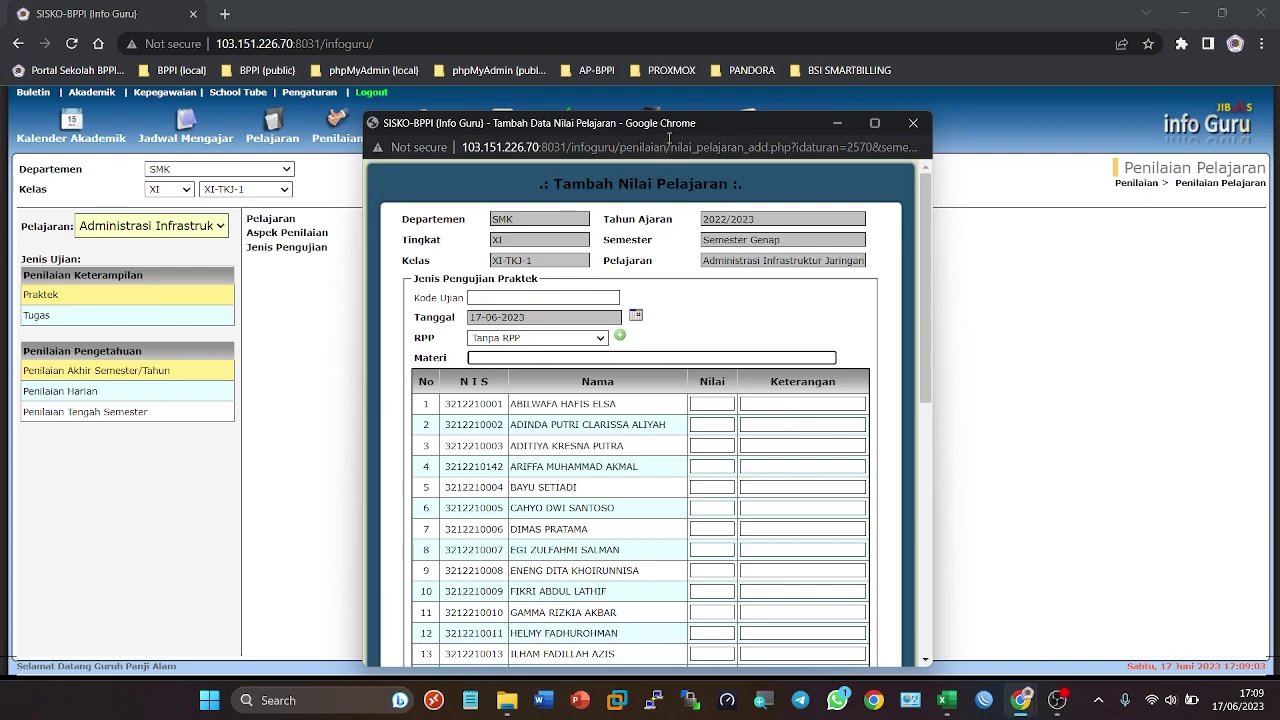
pyautogui.moveTo(668, 126); pyautogui.dragTo(516, 77)
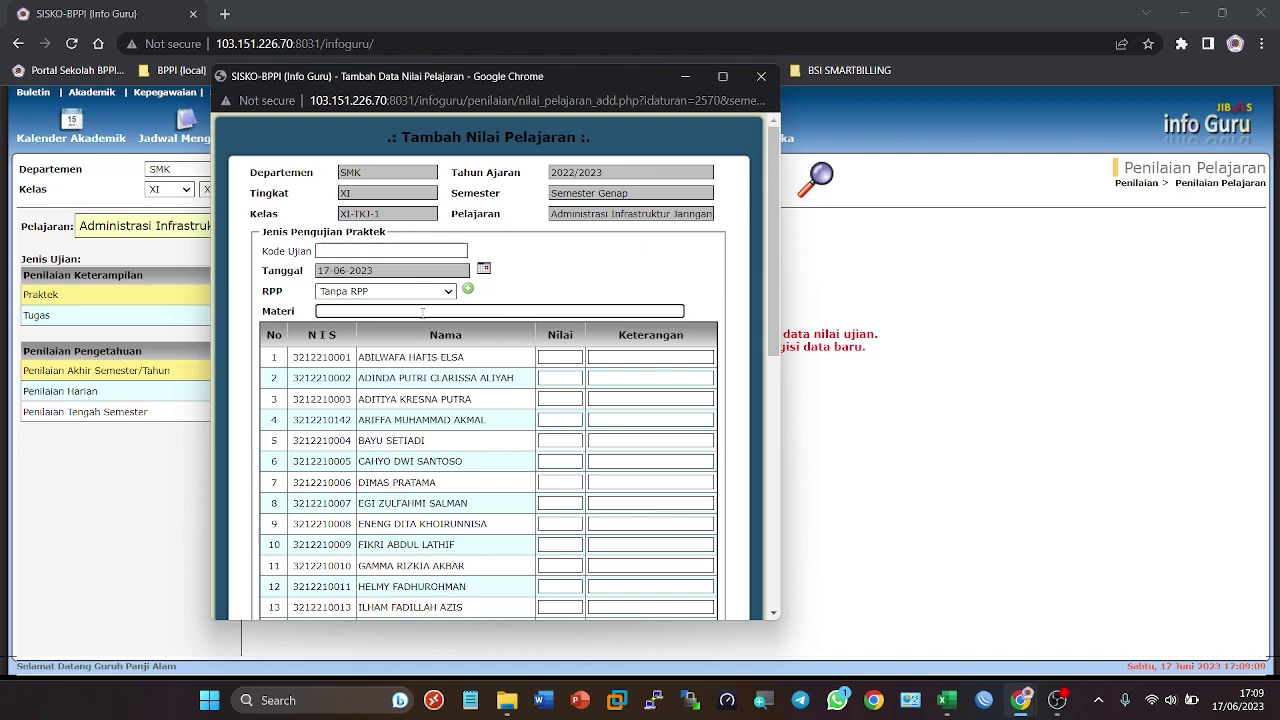
# Step: Set the Materi of the new Praktek assessment to "Praktek 1" and go to the first student's score field
pyautogui.scroll(-3, 416, 312)
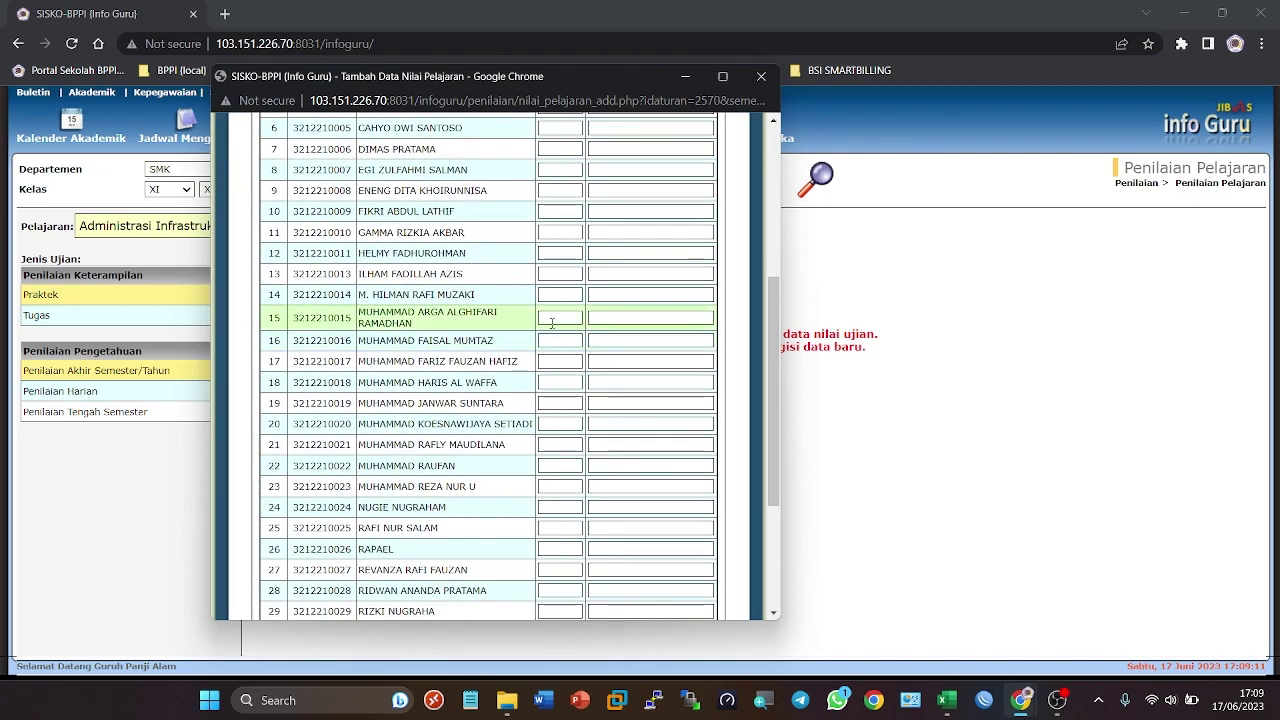
pyautogui.scroll(3, 557, 366)
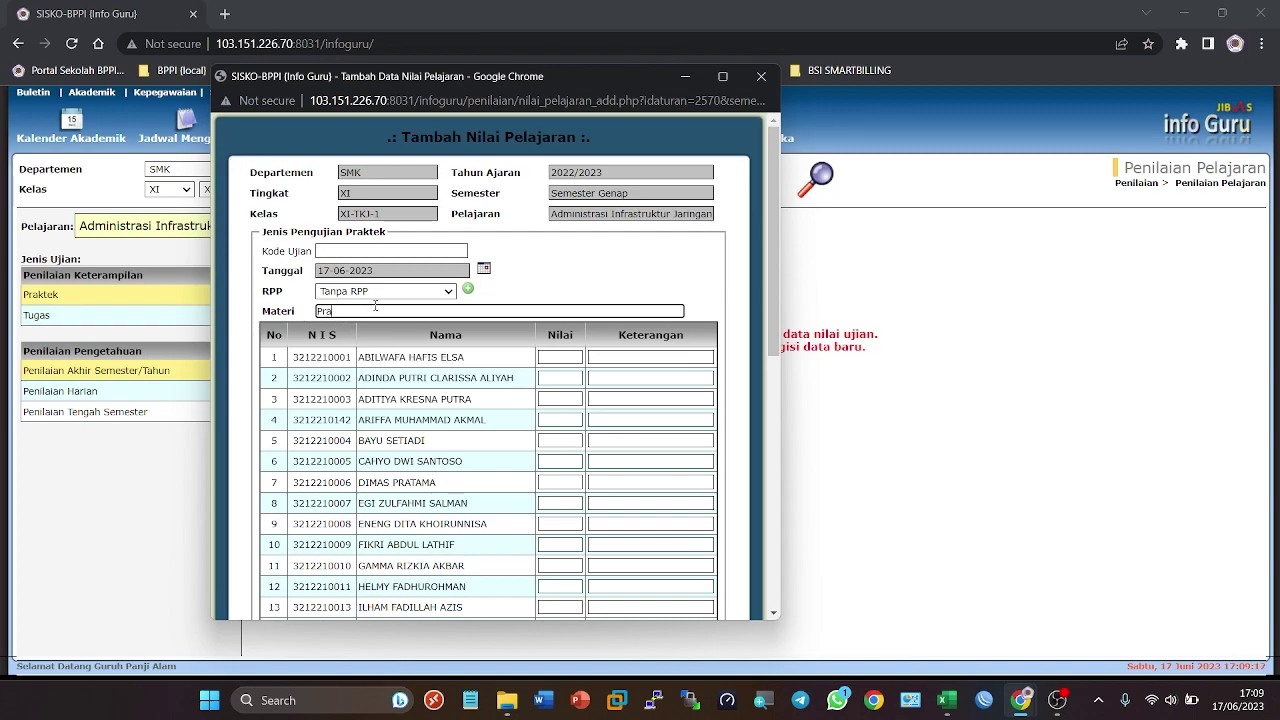
pyautogui.write('ek 1')
pyautogui.click(560, 357)
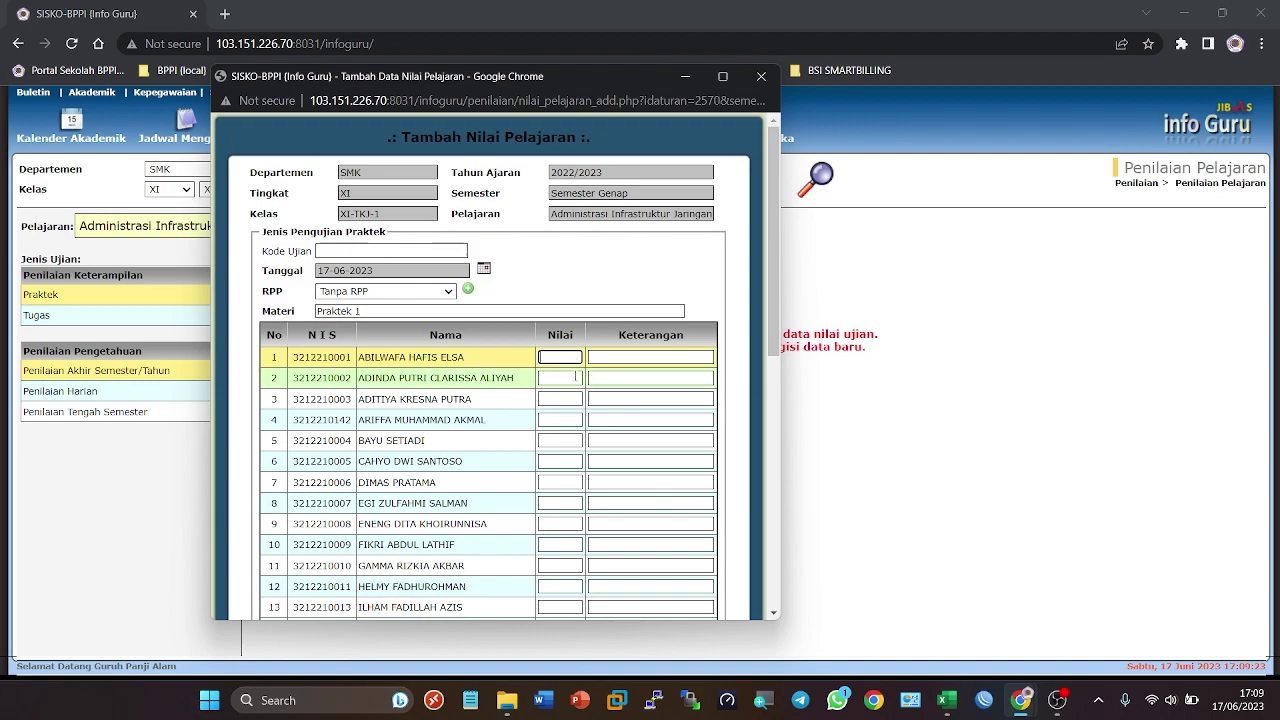
# Step: Arrange the Book1 workbook and the Tambah Nilai Pelajaran form side by side, each filling half of the screen
pyautogui.click(946, 699)
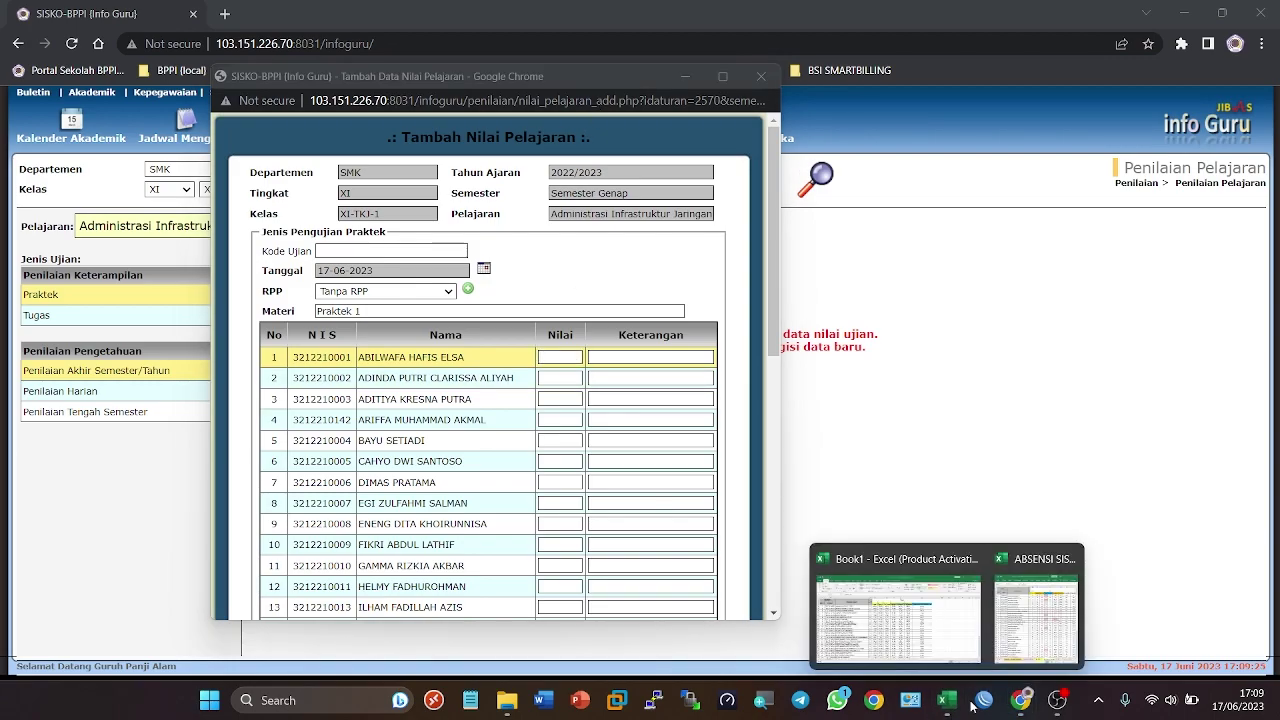
pyautogui.click(932, 624)
pyautogui.moveTo(763, 18); pyautogui.dragTo(1278, 60)
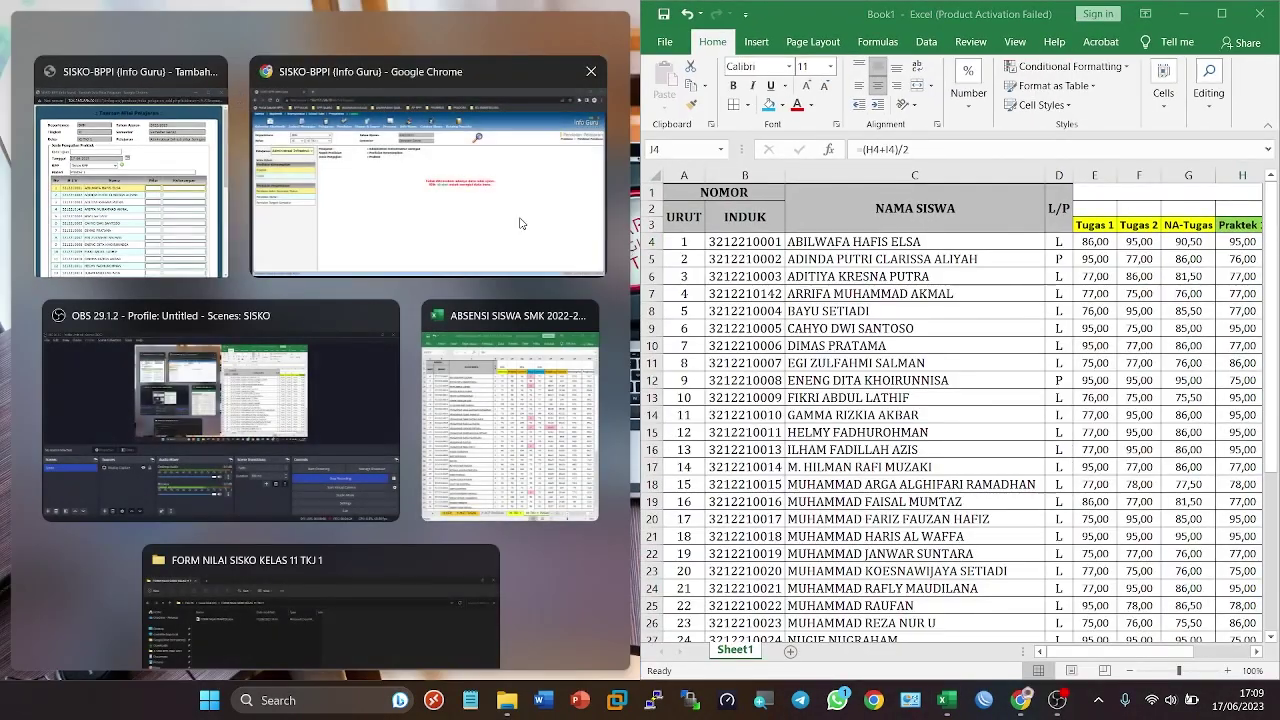
pyautogui.click(105, 172)
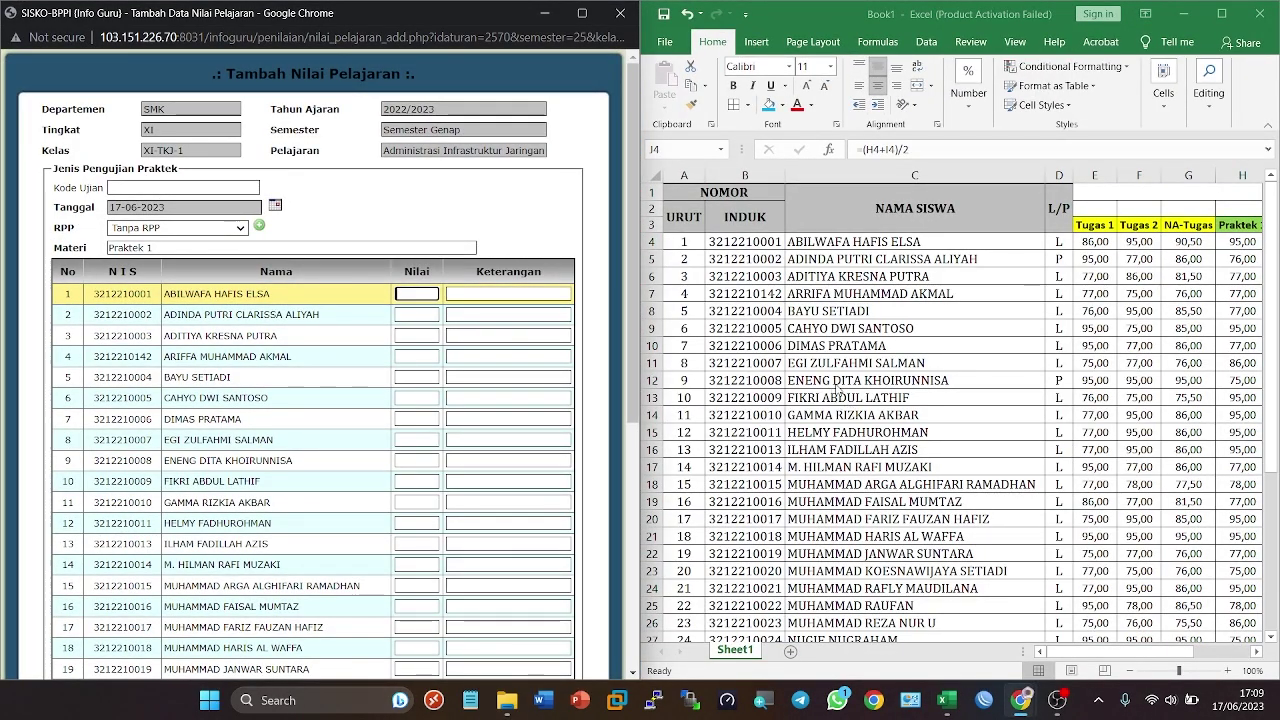
# Step: Enter the Nilai scores 95 and 76 for the first two students, following the workbook's Praktek 1 column
pyautogui.click(1240, 350)
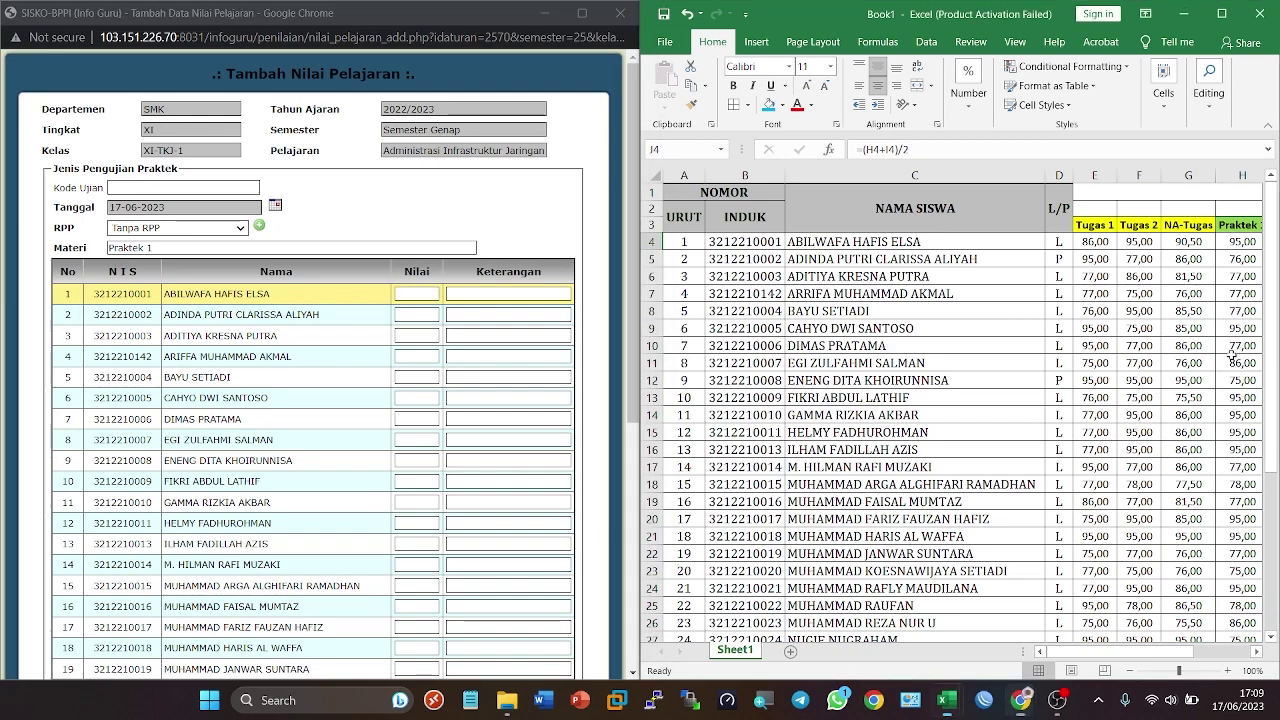
pyautogui.click(1256, 652)
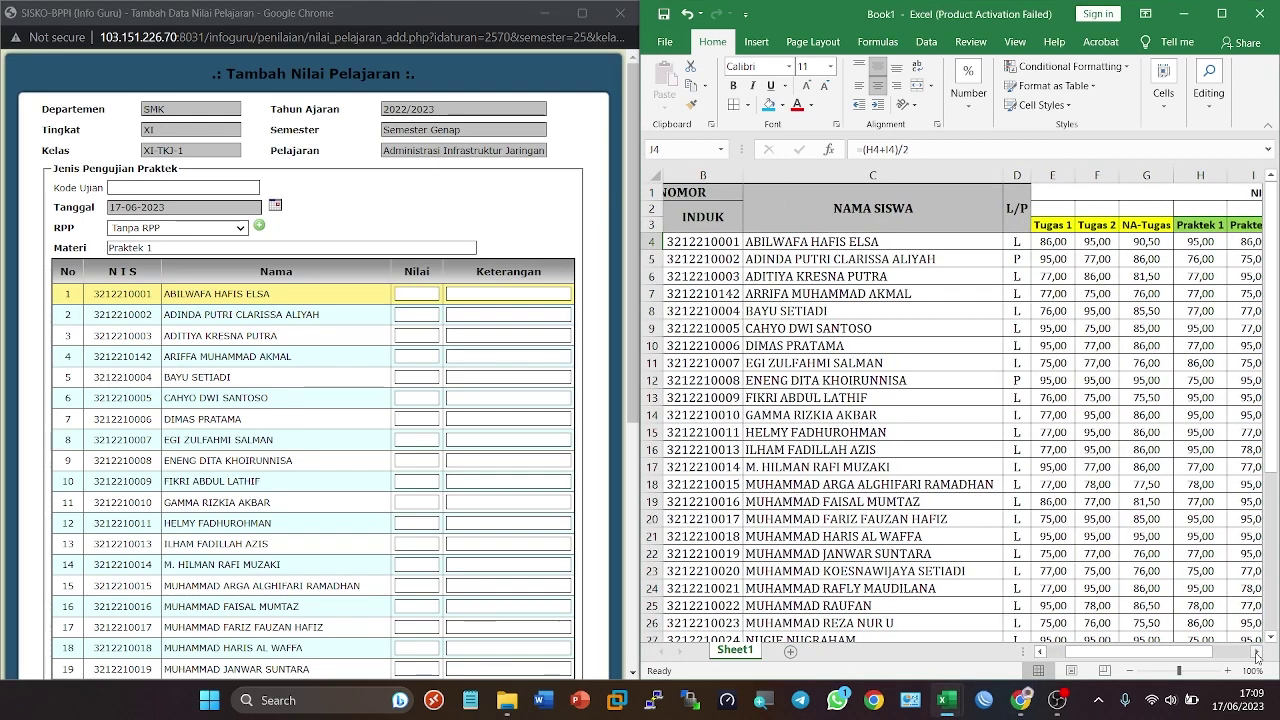
pyautogui.click(1200, 241)
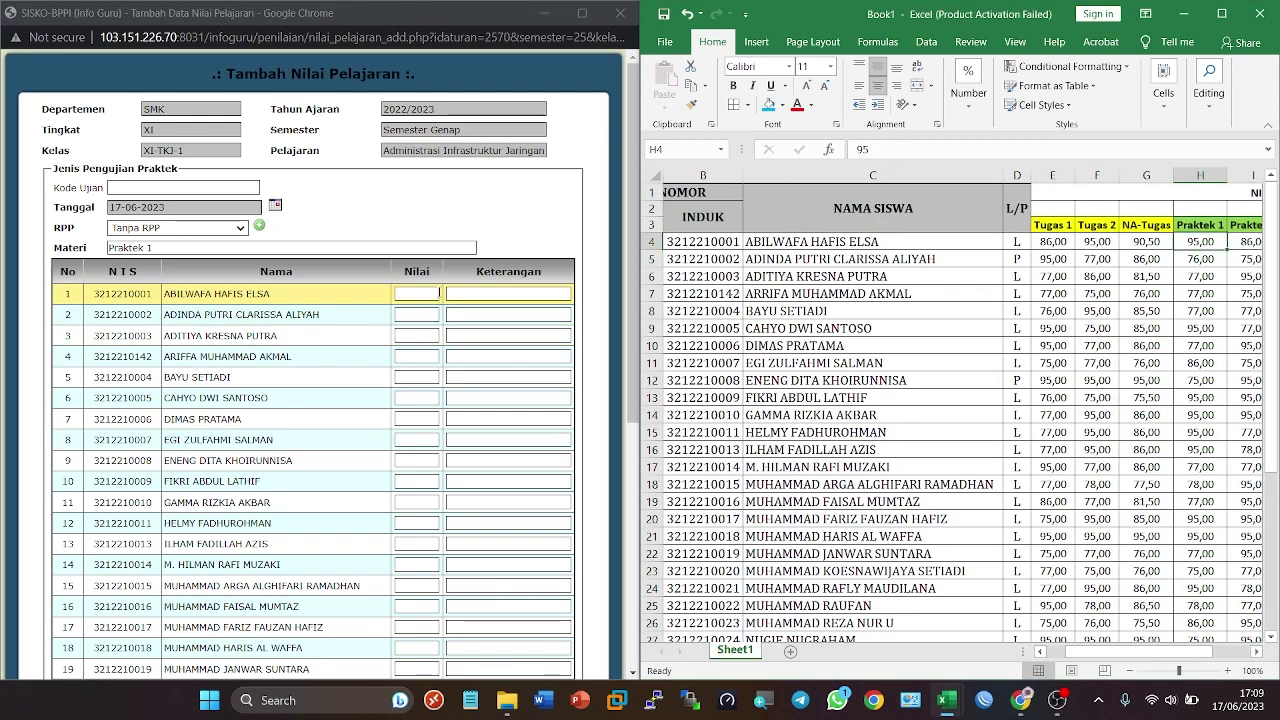
pyautogui.click(440, 293)
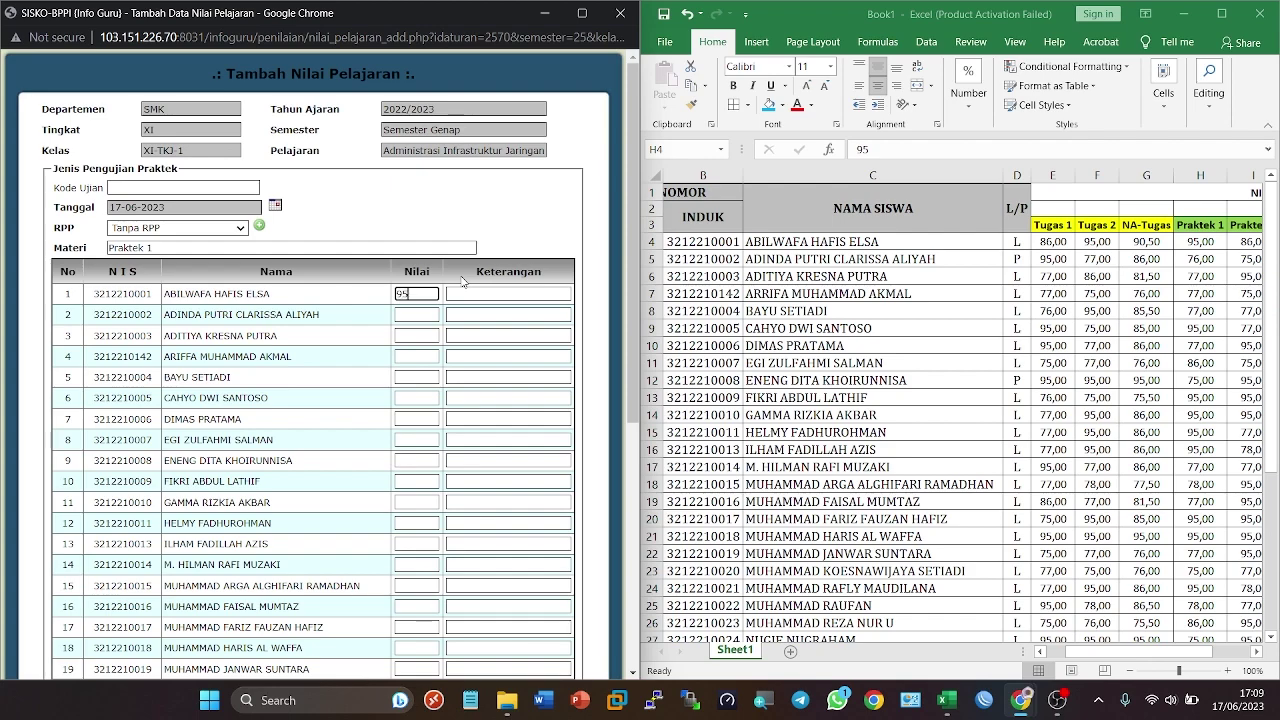
pyautogui.press('Tab')
pyautogui.press('Tab')
pyautogui.write('76')
pyautogui.press('Tab')
pyautogui.press('Tab')
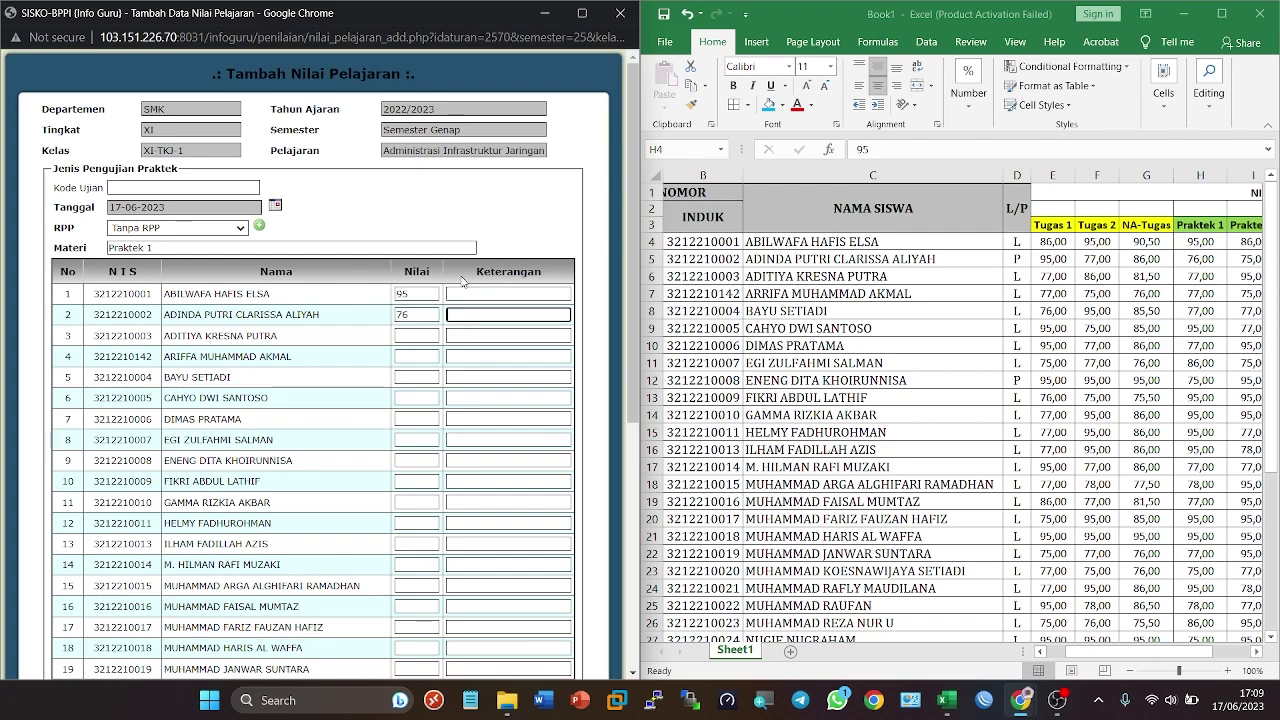
# Step: Enter the Nilai scores for students 3 to 6: 77 for the third, fourth and fifth, and 95 for the sixth
pyautogui.write('77')
pyautogui.press('Tab')
pyautogui.press('Tab')
pyautogui.write('7')
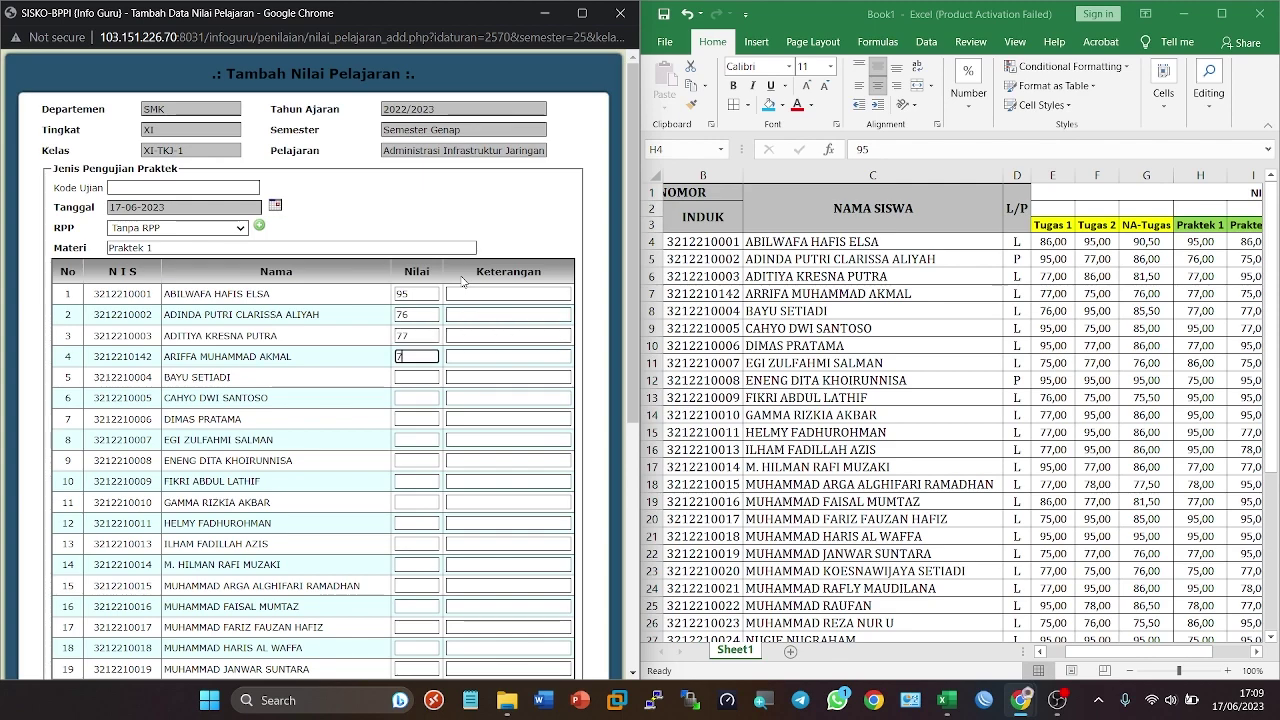
pyautogui.press('Tab')
pyautogui.press('Tab')
pyautogui.press('Tab')
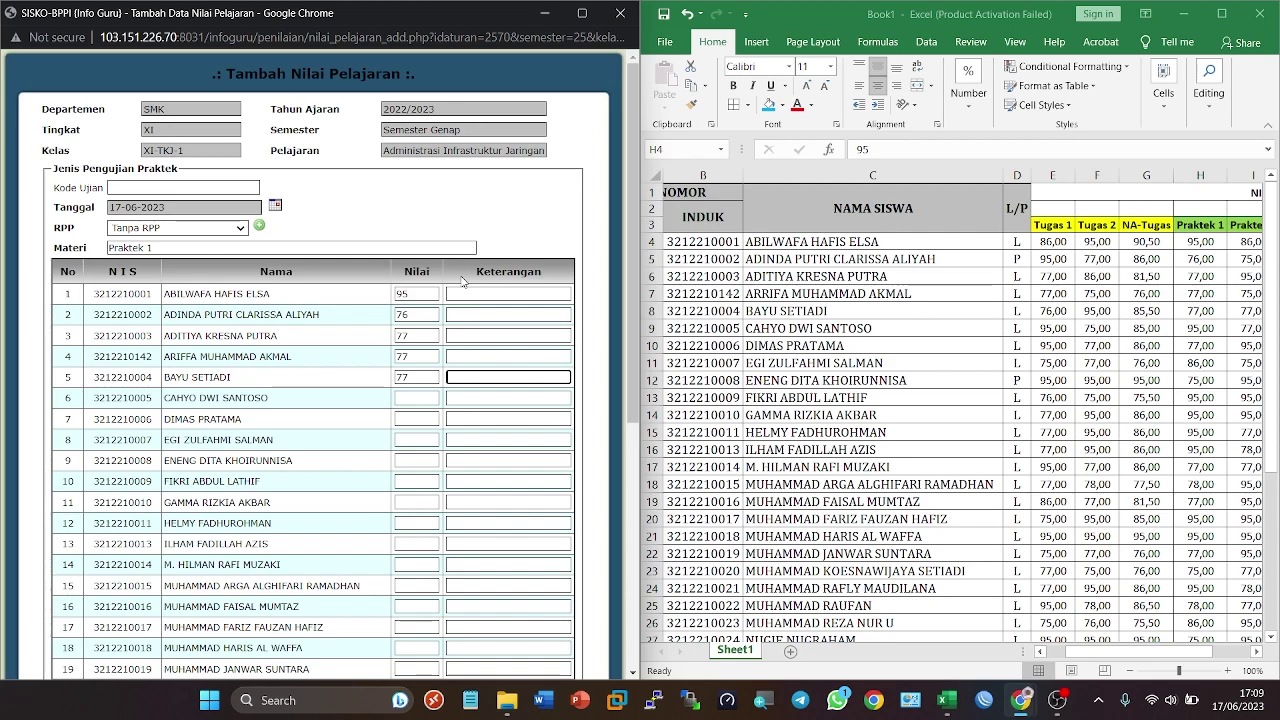
pyautogui.write('77')
pyautogui.press('Tab')
# Step: Clear the stray 77 from the fifth student's Keterangan field and empty the sixth student's Nilai
pyautogui.click(484, 375)
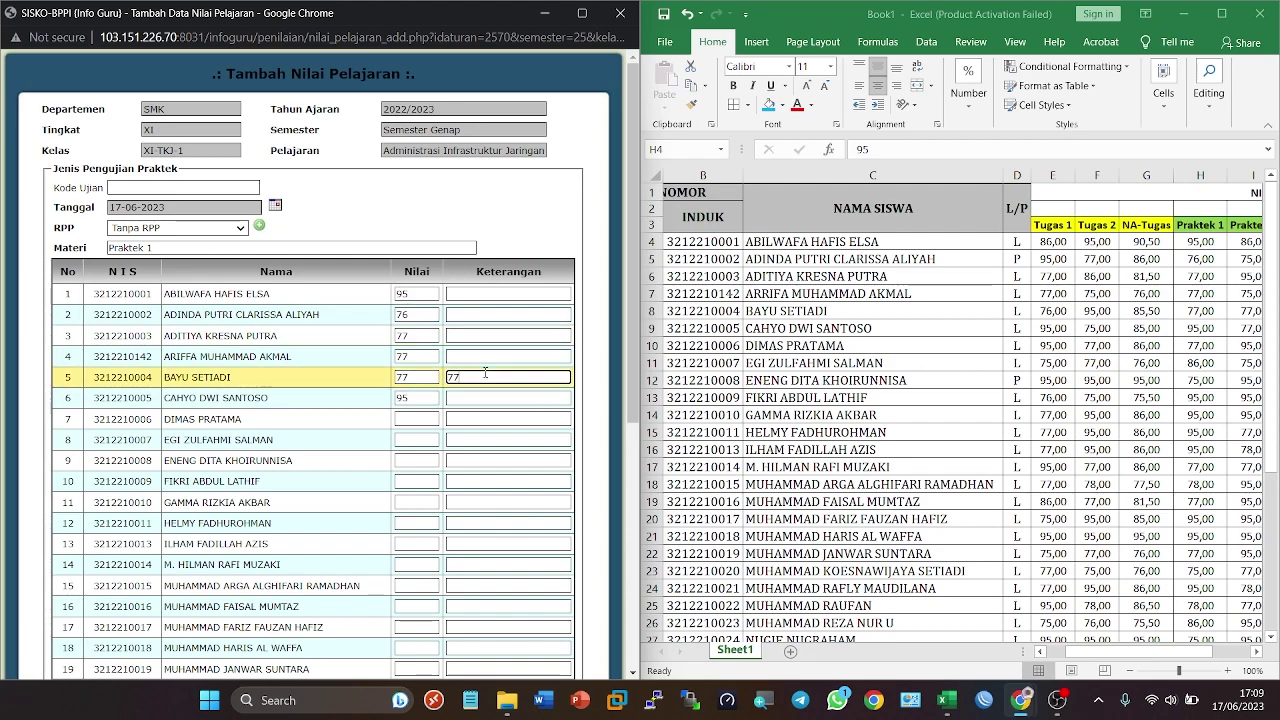
pyautogui.press('BackSpace')
pyautogui.press('BackSpace')
pyautogui.press('Tab')
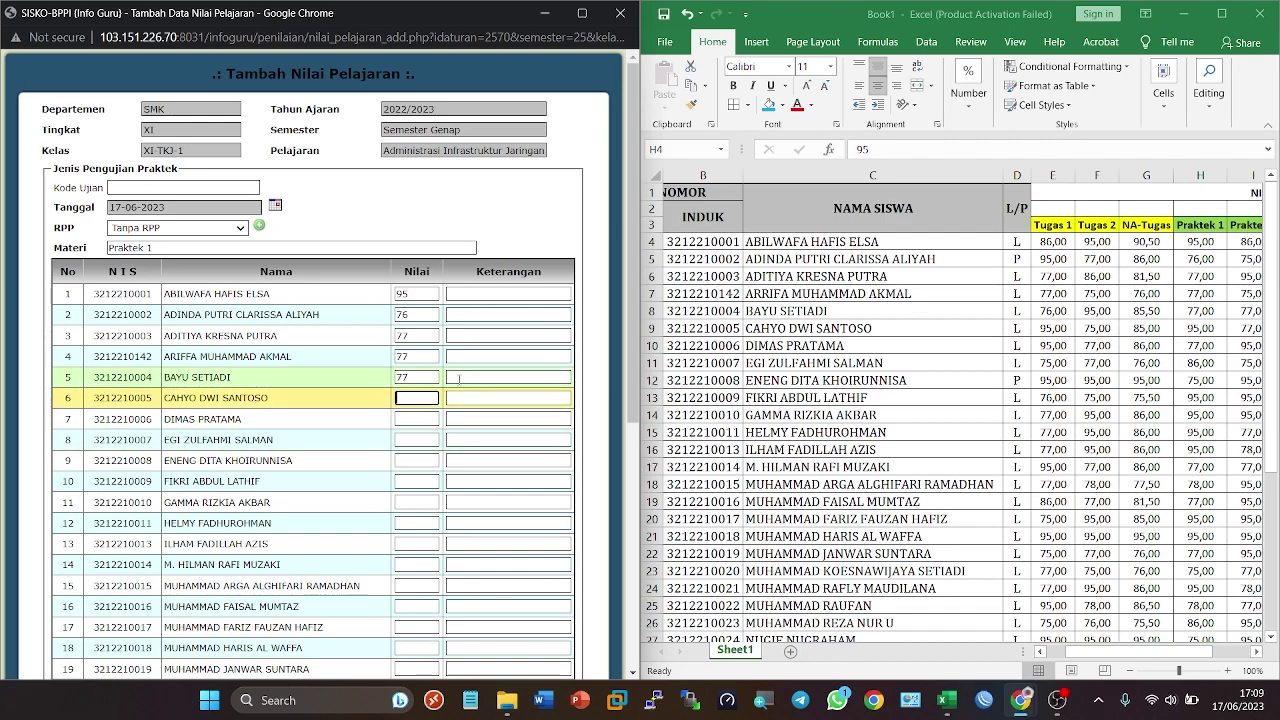
# Step: Enter 77 for the sixth and 95 for the seventh student, checking them against the workbook's Praktek 1 column
pyautogui.click(418, 419)
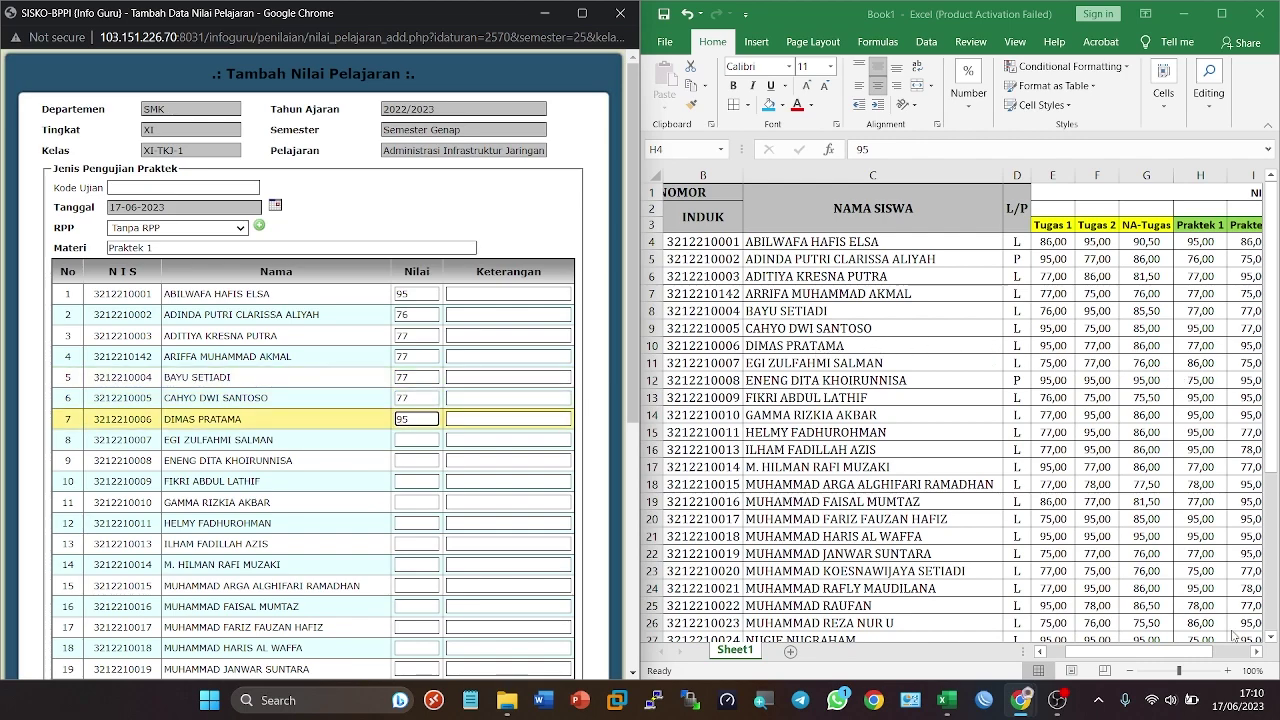
pyautogui.click(1258, 654)
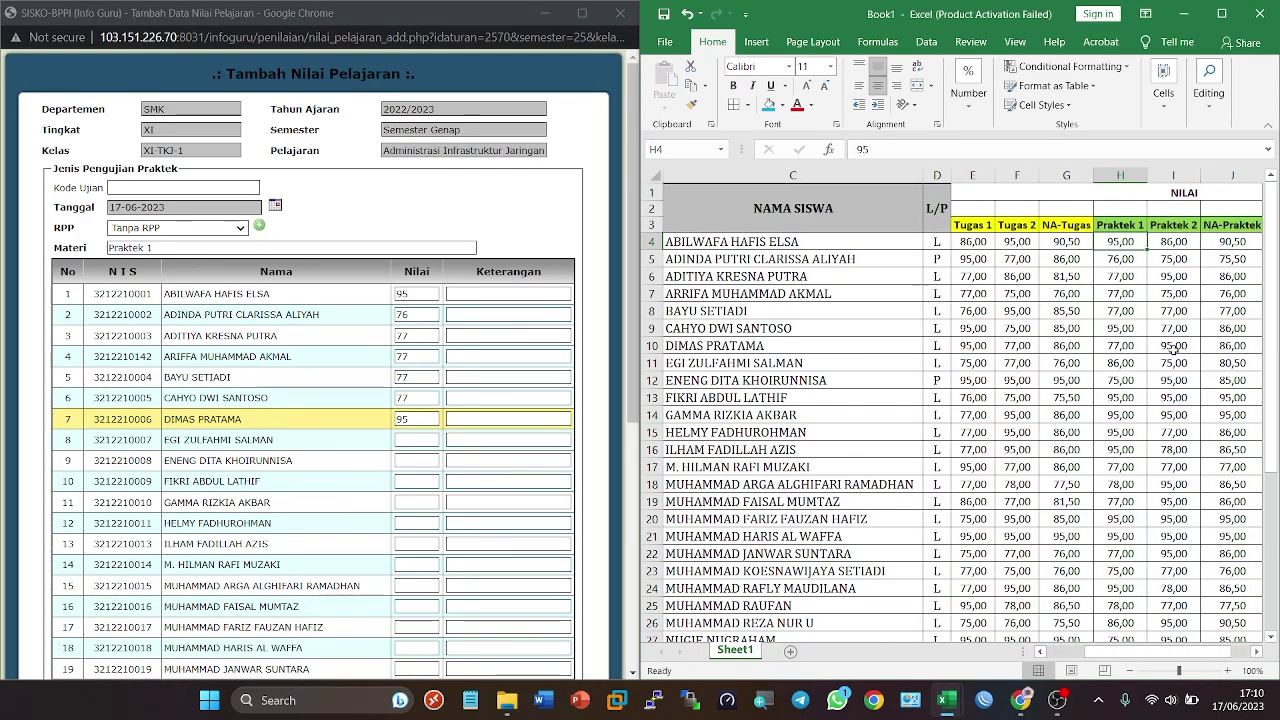
pyautogui.click(400, 419)
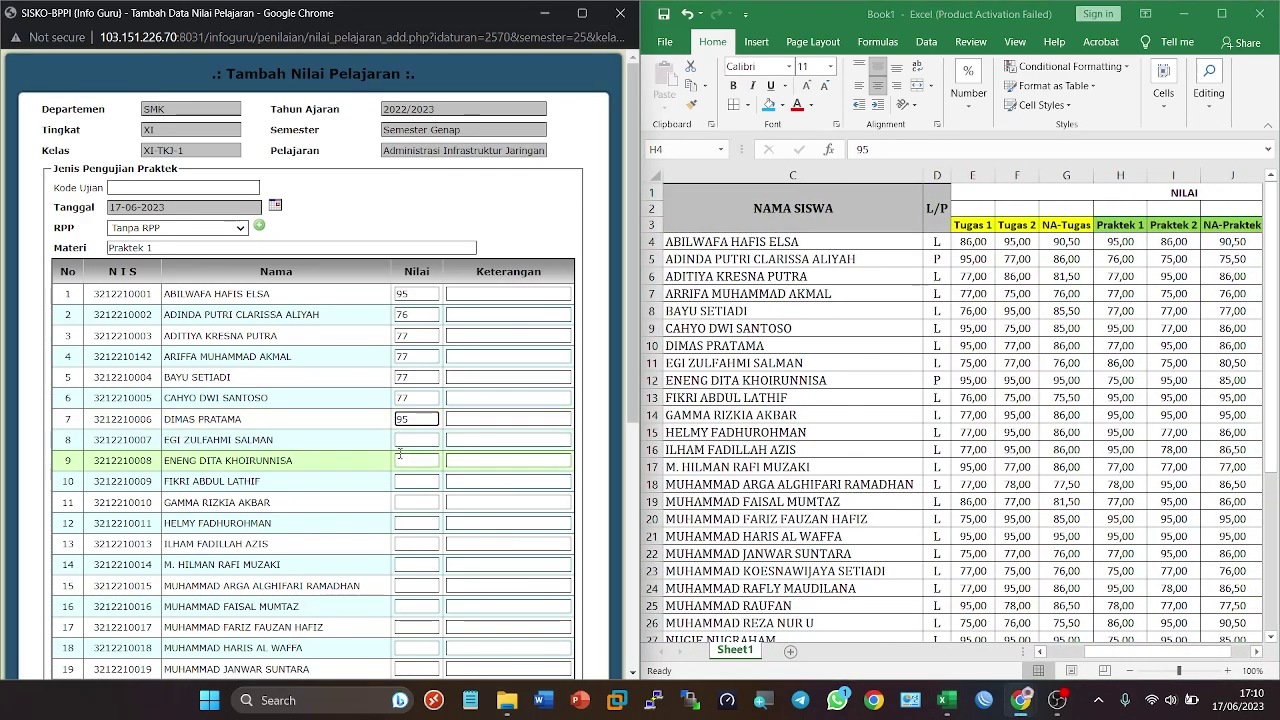
pyautogui.click(423, 441)
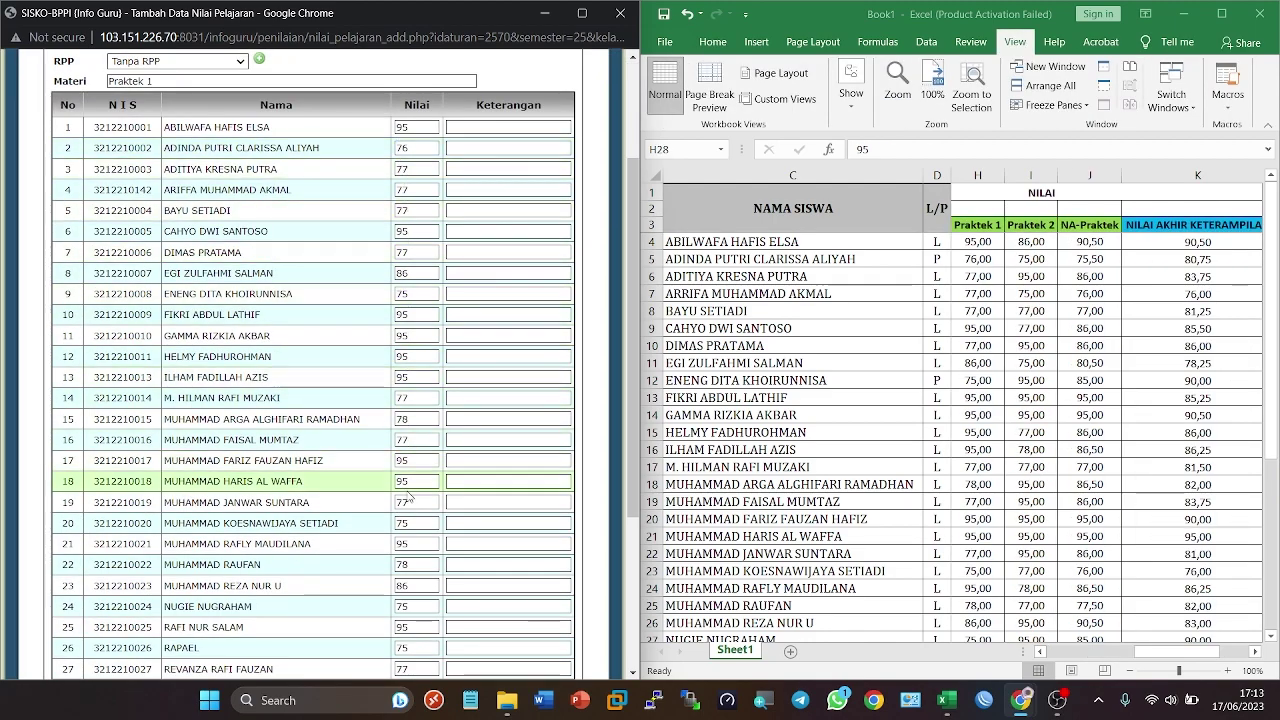
# Step: Enter 80 as the Nilai of the last student, number 36, and save the Praktek 1 scores
pyautogui.scroll(-3, 408, 497)
pyautogui.click(416, 605)
pyautogui.write('80')
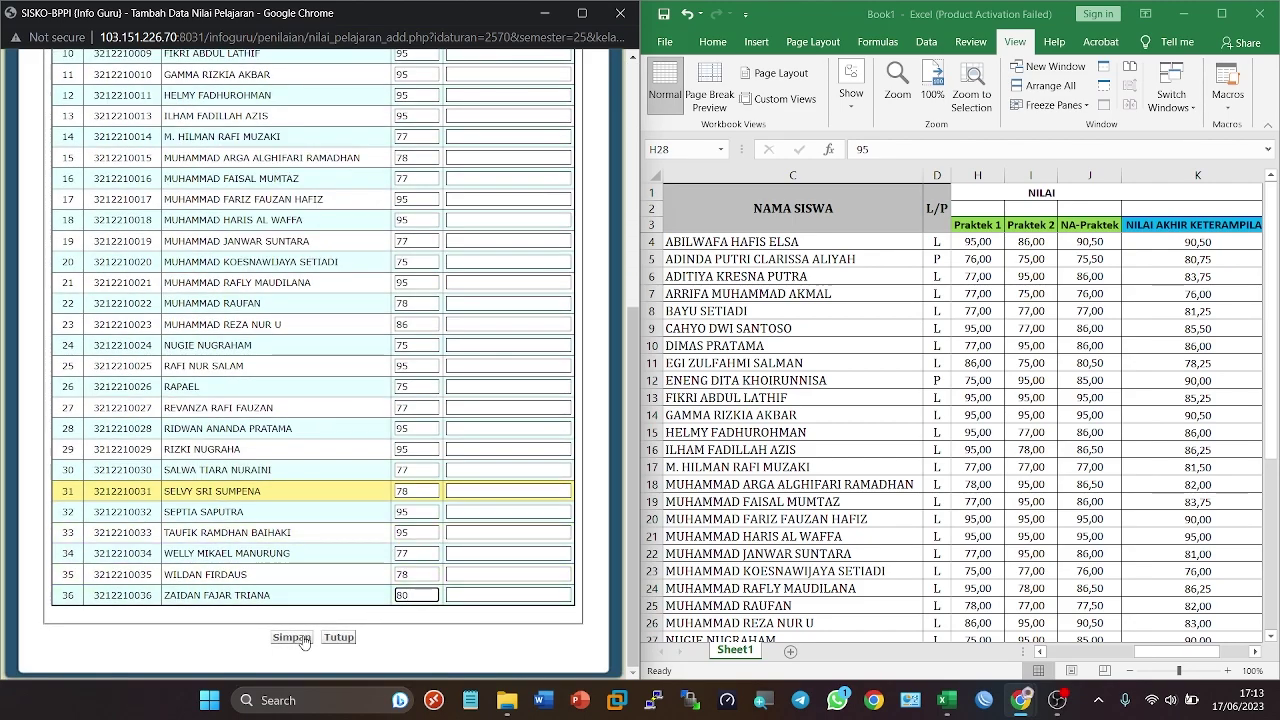
pyautogui.click(300, 646)
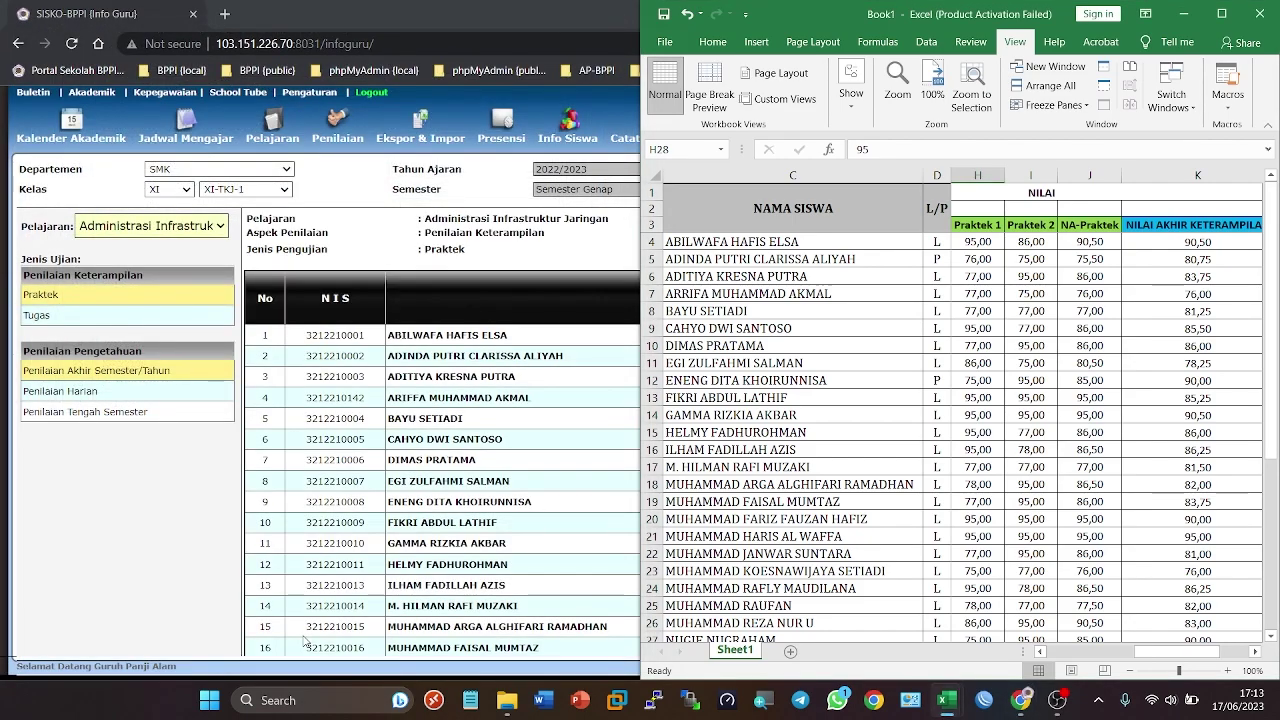
# Step: Bring the Info Guru page to the front and examine the saved Praktek-1 scores, class average and final score calculation options
pyautogui.click(558, 20)
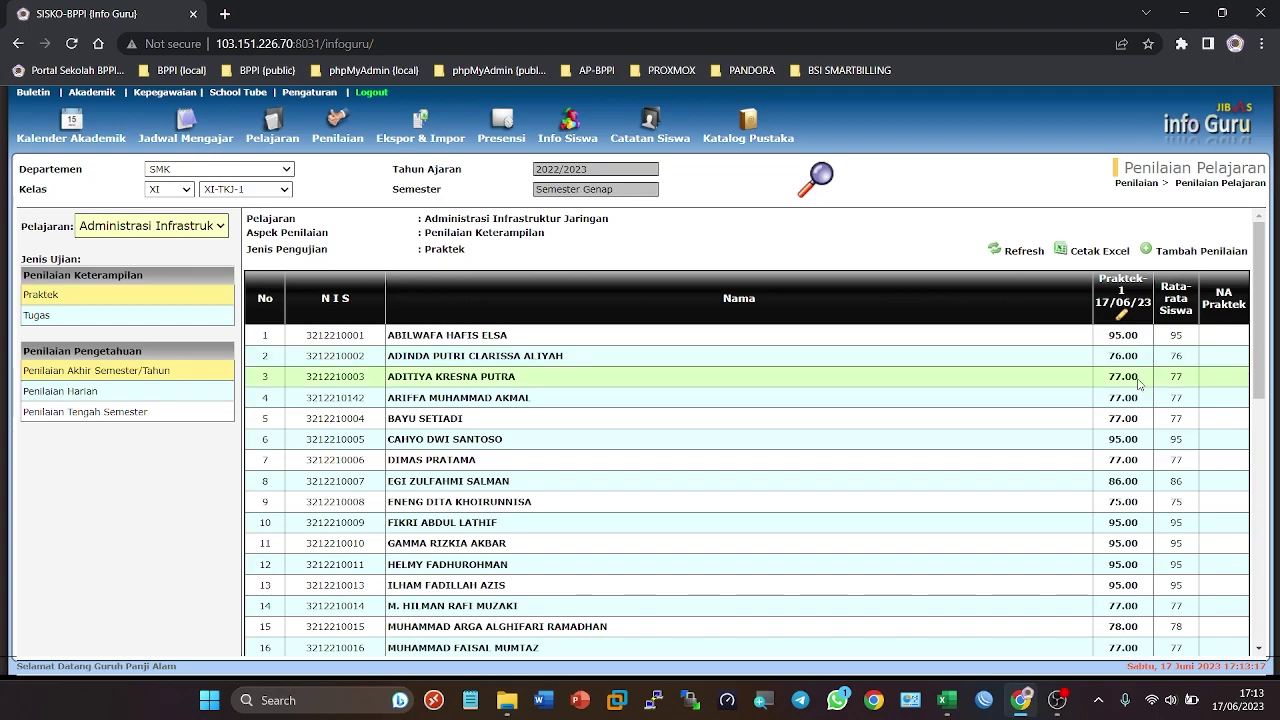
pyautogui.scroll(-6, 1132, 345)
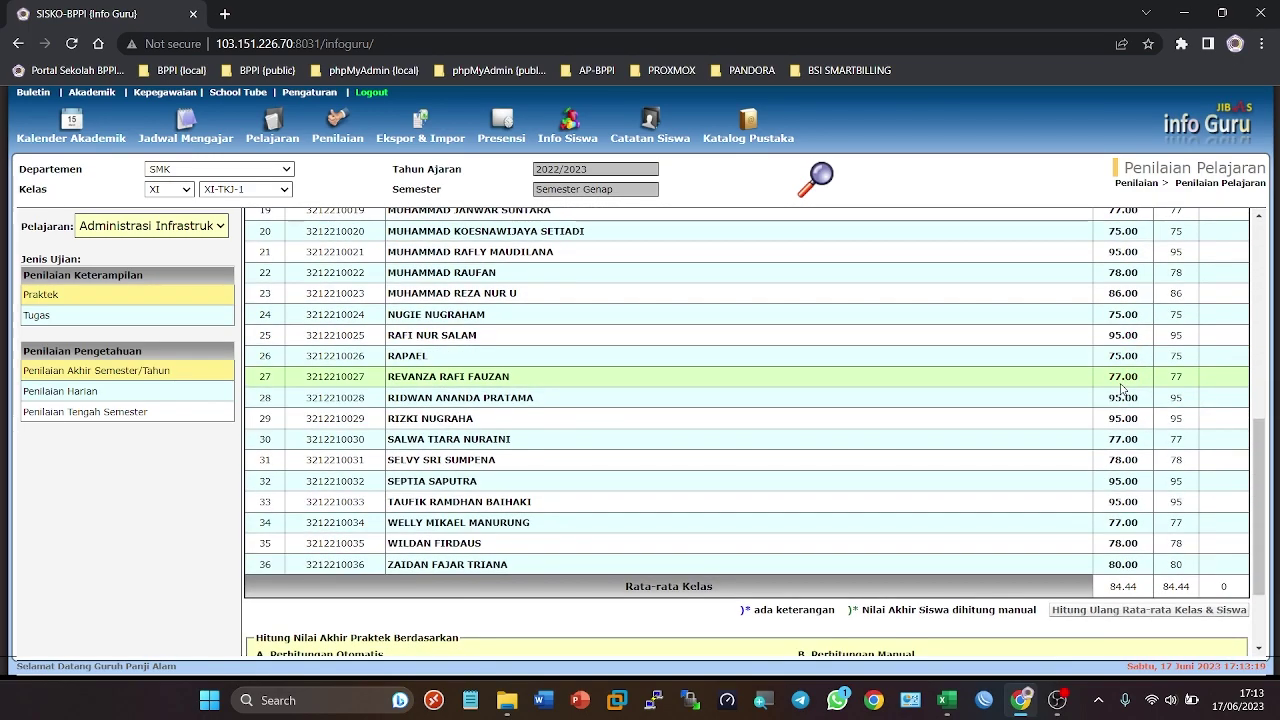
pyautogui.scroll(6, 1104, 397)
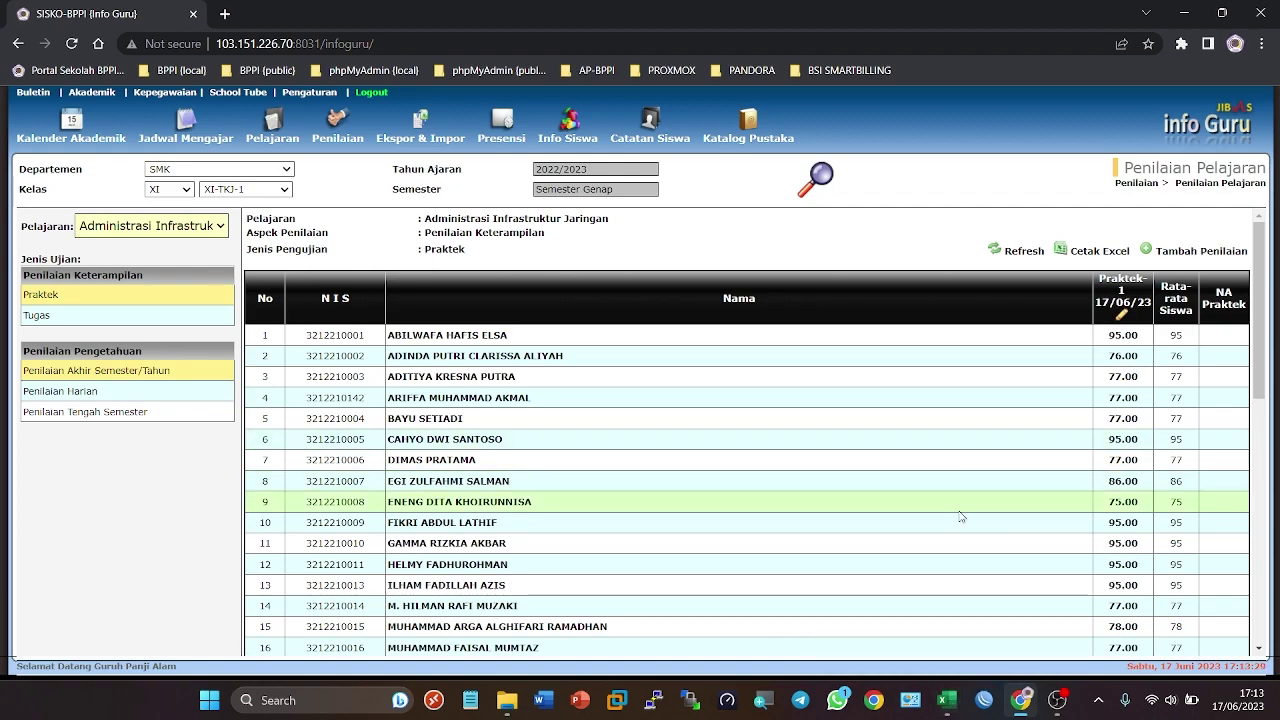
pyautogui.moveTo(957, 710)
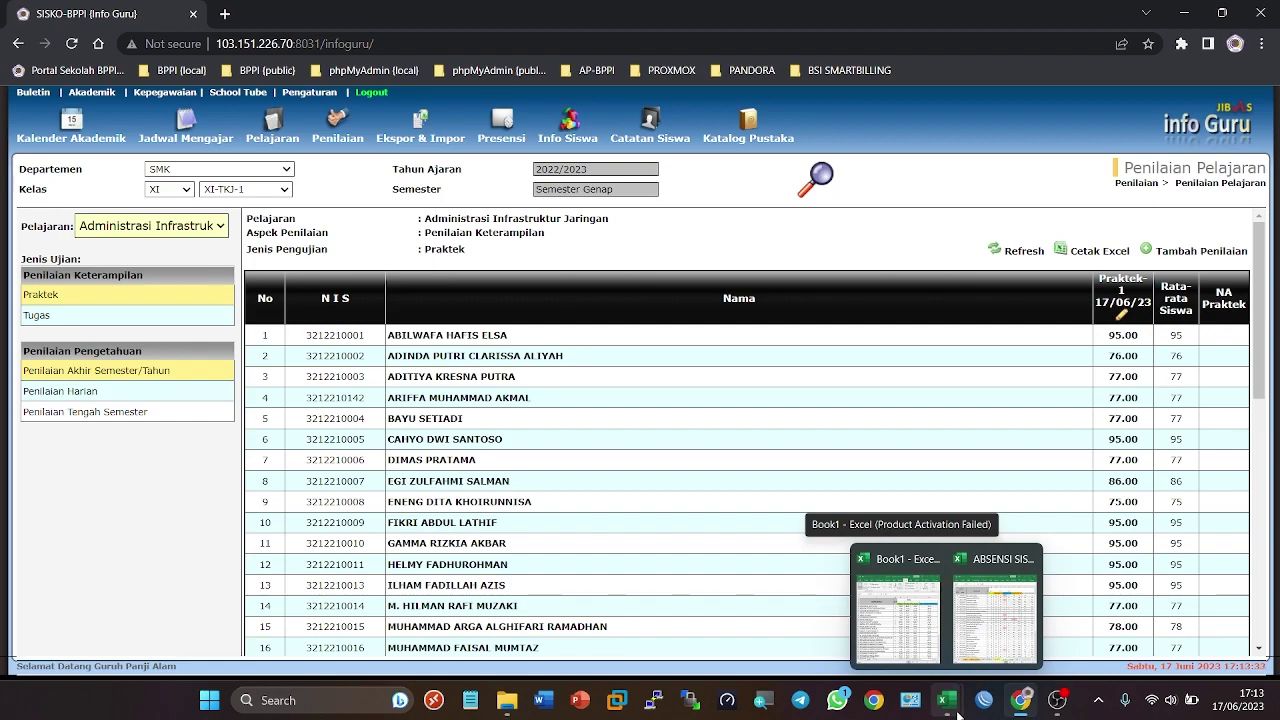
pyautogui.click(995, 417)
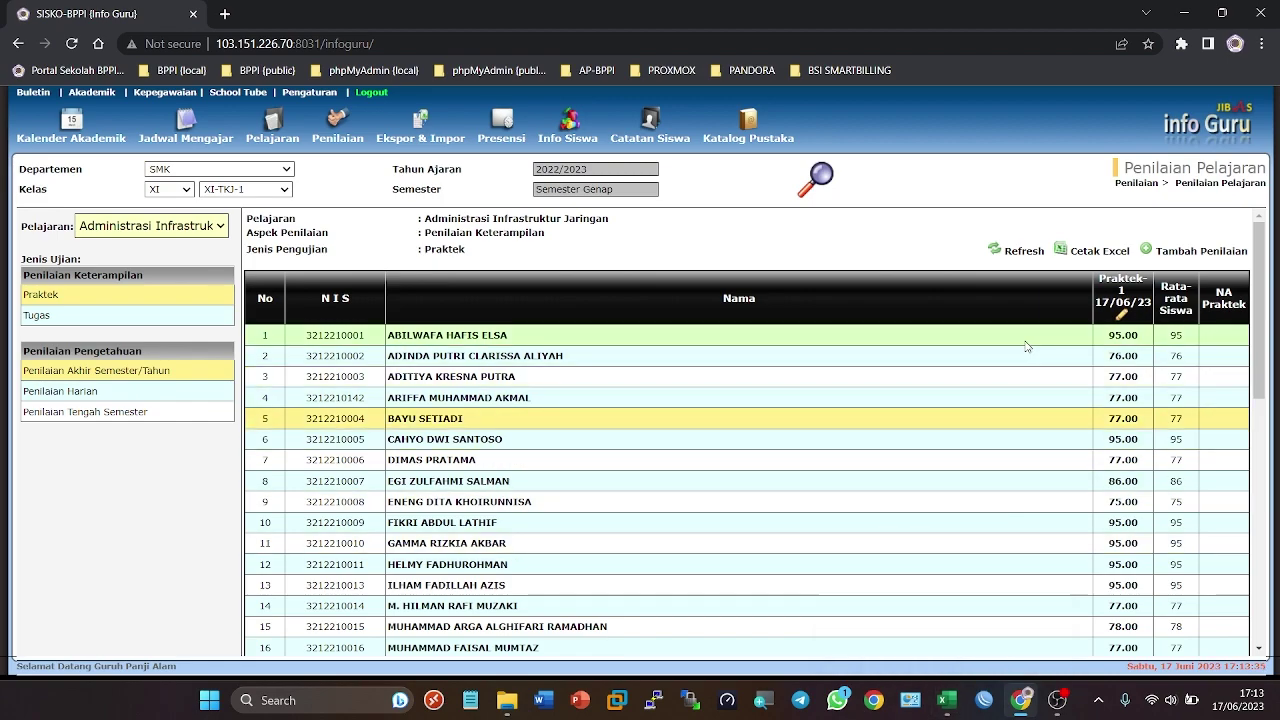
pyautogui.scroll(-4, 1124, 553)
pyautogui.scroll(-3, 1124, 553)
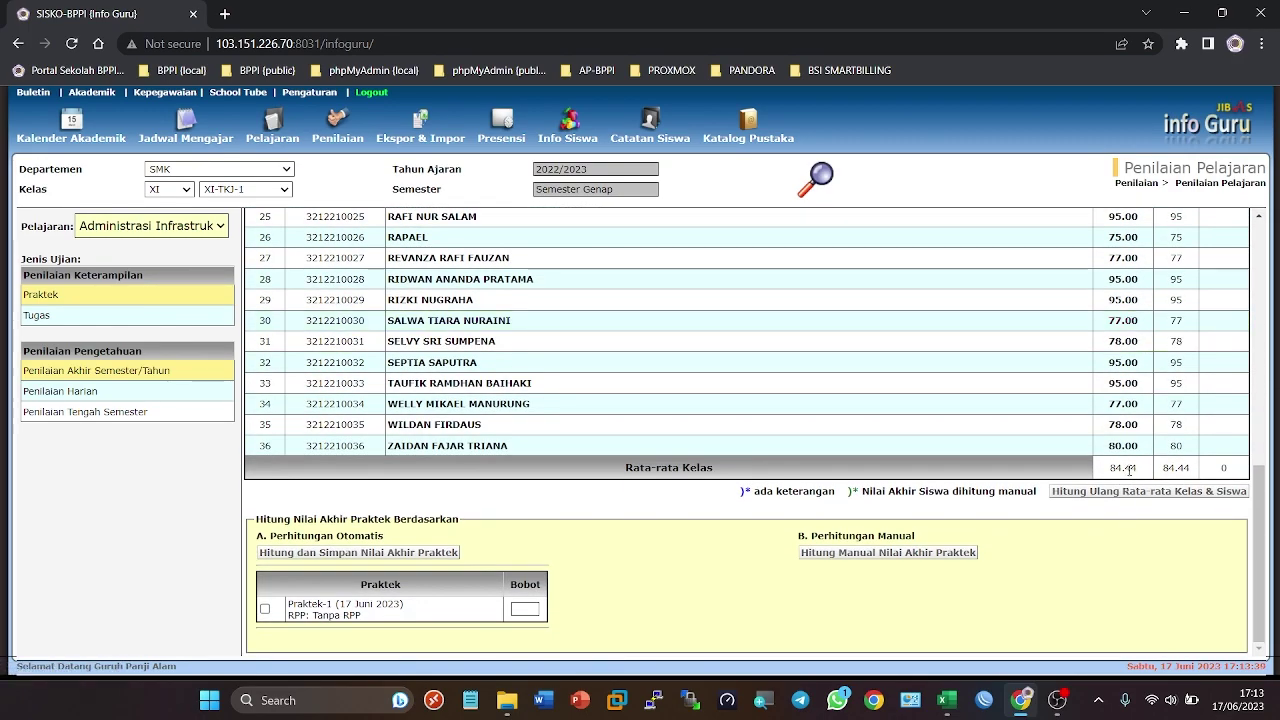
pyautogui.scroll(6, 1130, 478)
pyautogui.scroll(3, 1130, 475)
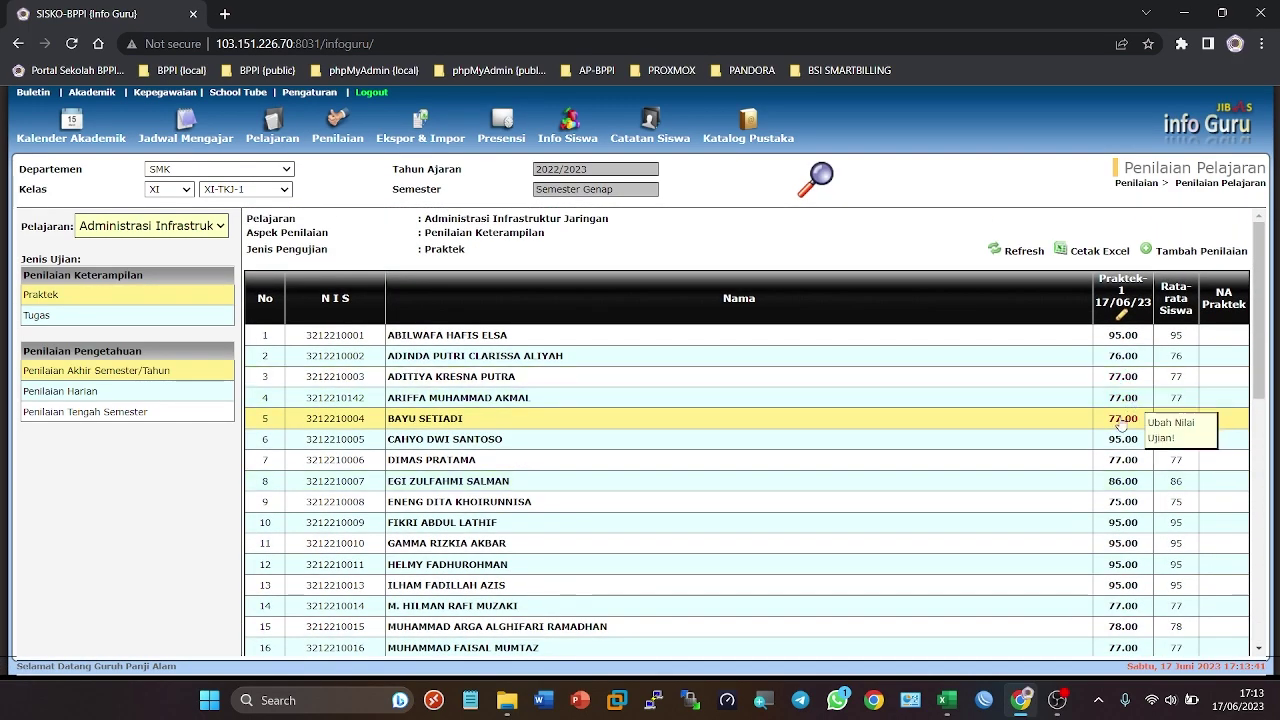
# Step: Switch to the Book1 workbook, maximise its window and bring all the Tugas and Praktek score columns into view
pyautogui.click(946, 700)
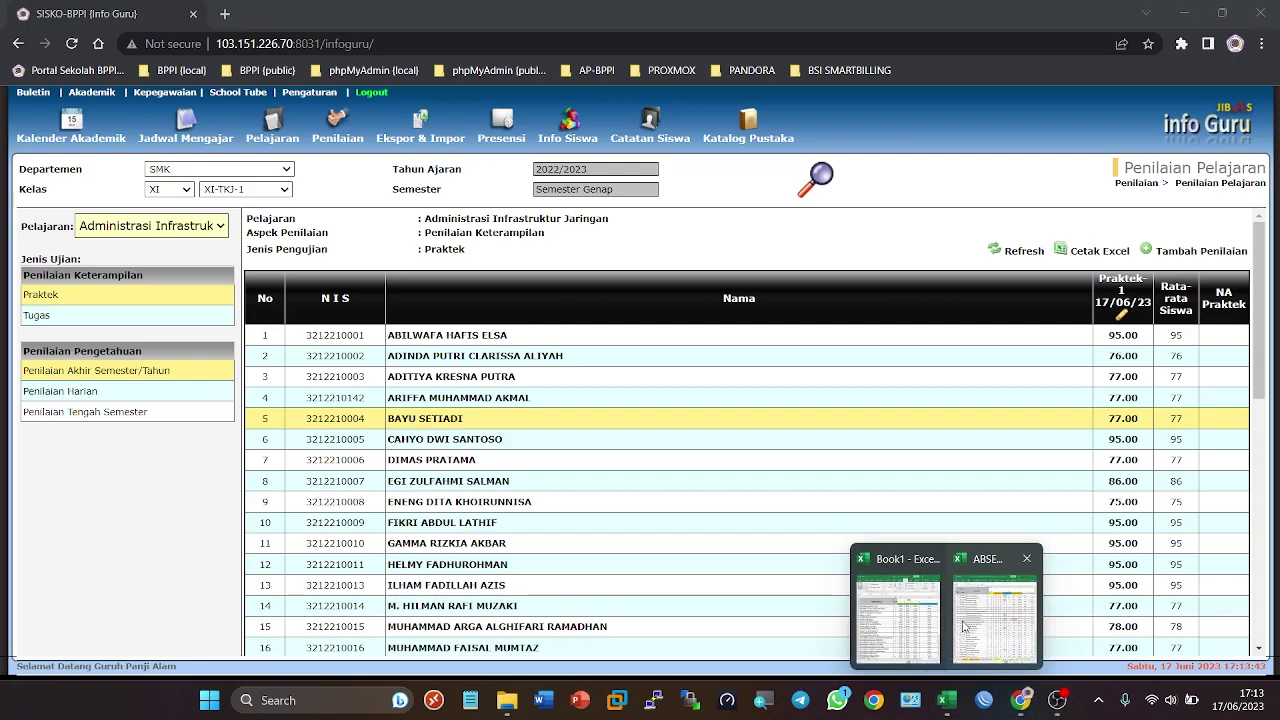
pyautogui.click(920, 633)
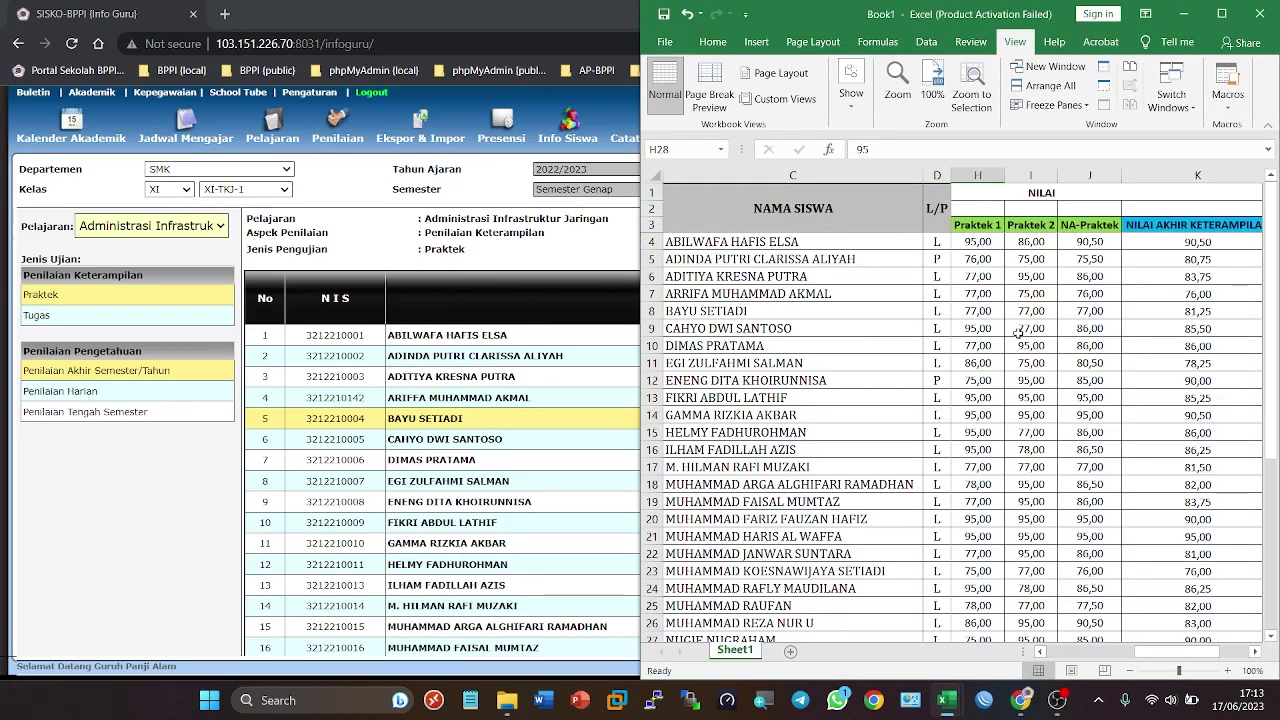
pyautogui.click(1221, 13)
pyautogui.moveTo(988, 653); pyautogui.dragTo(910, 654)
pyautogui.click(843, 511)
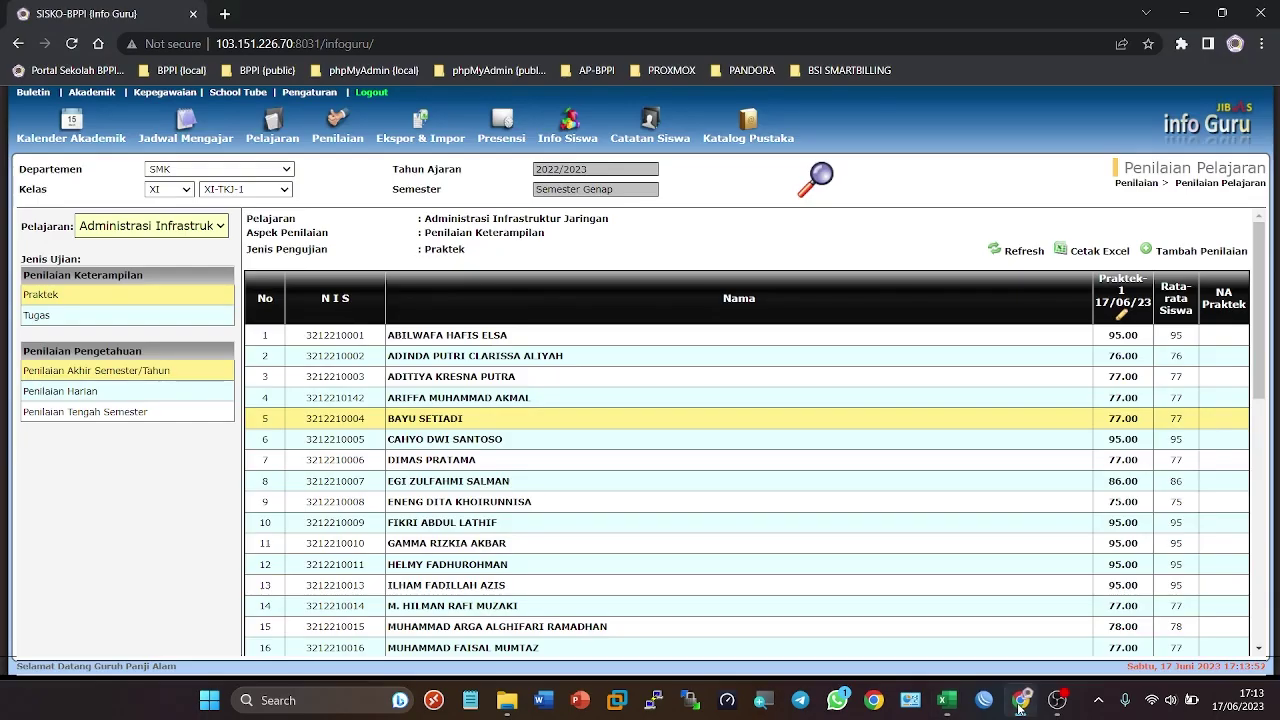
# Step: Return to the Info Guru page and review the saved Praktek-1 scores of the whole class
pyautogui.click(1020, 700)
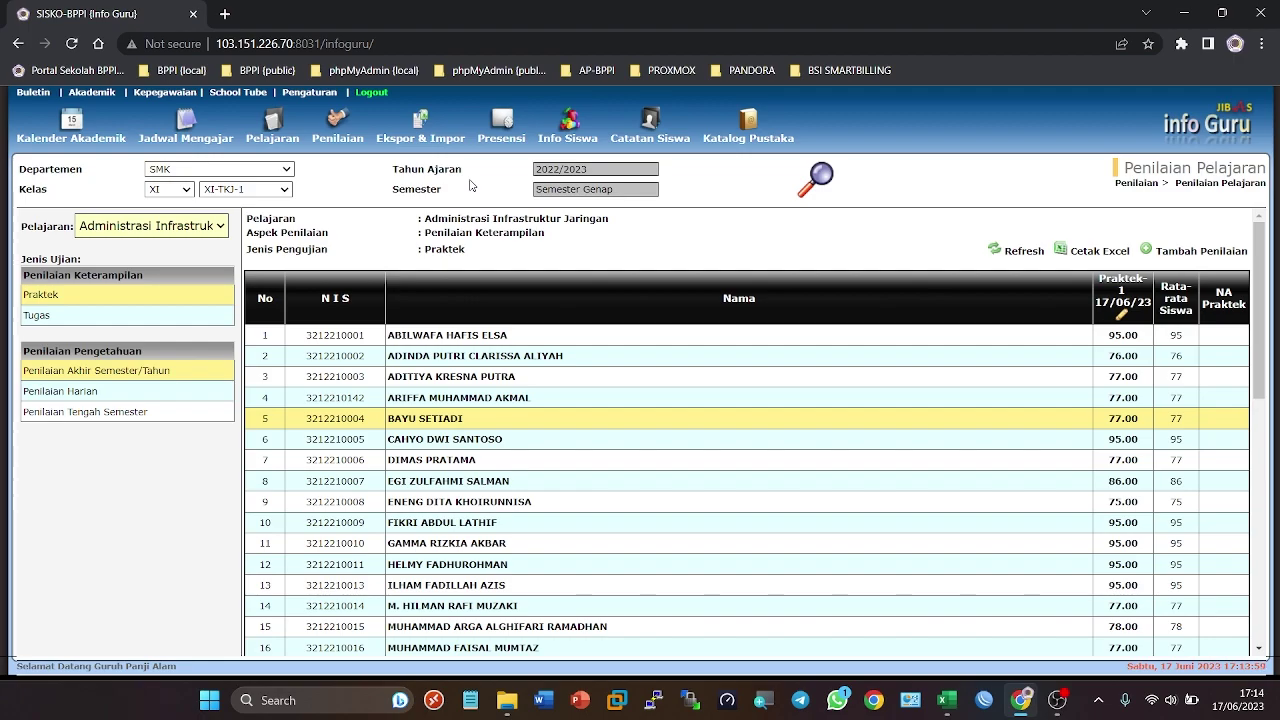
pyautogui.scroll(-6, 610, 437)
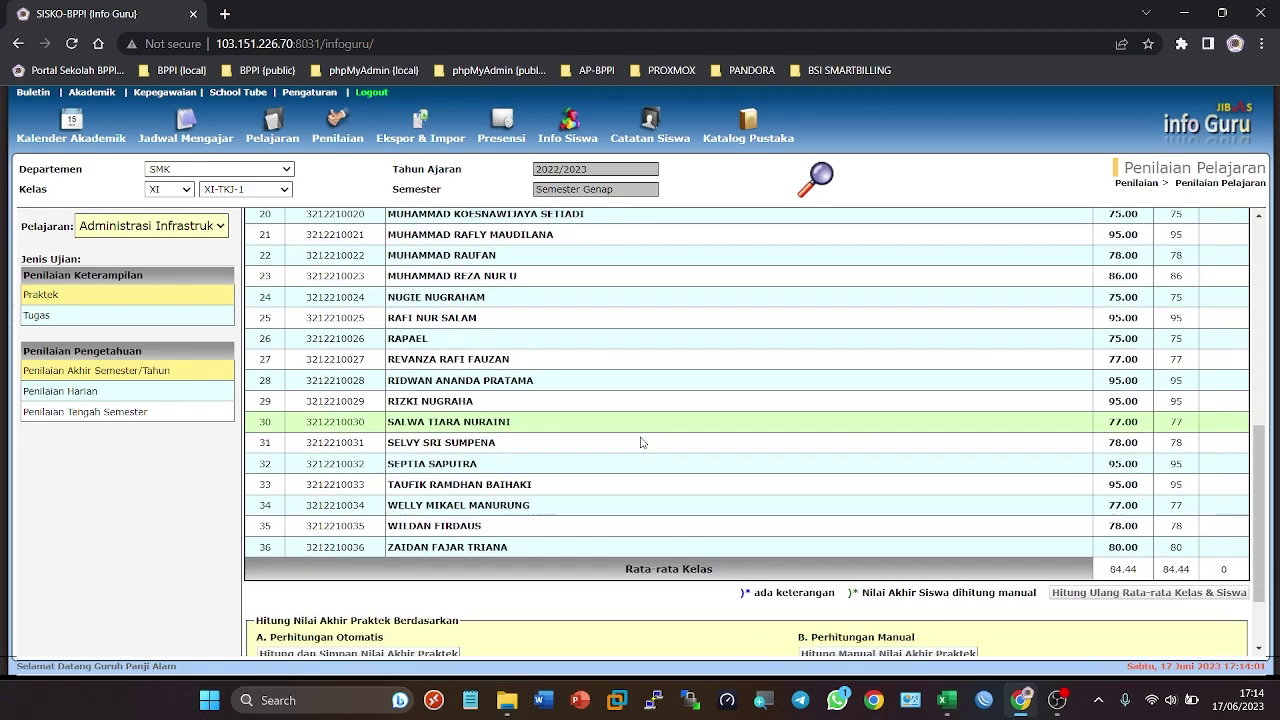
pyautogui.scroll(7, 626, 437)
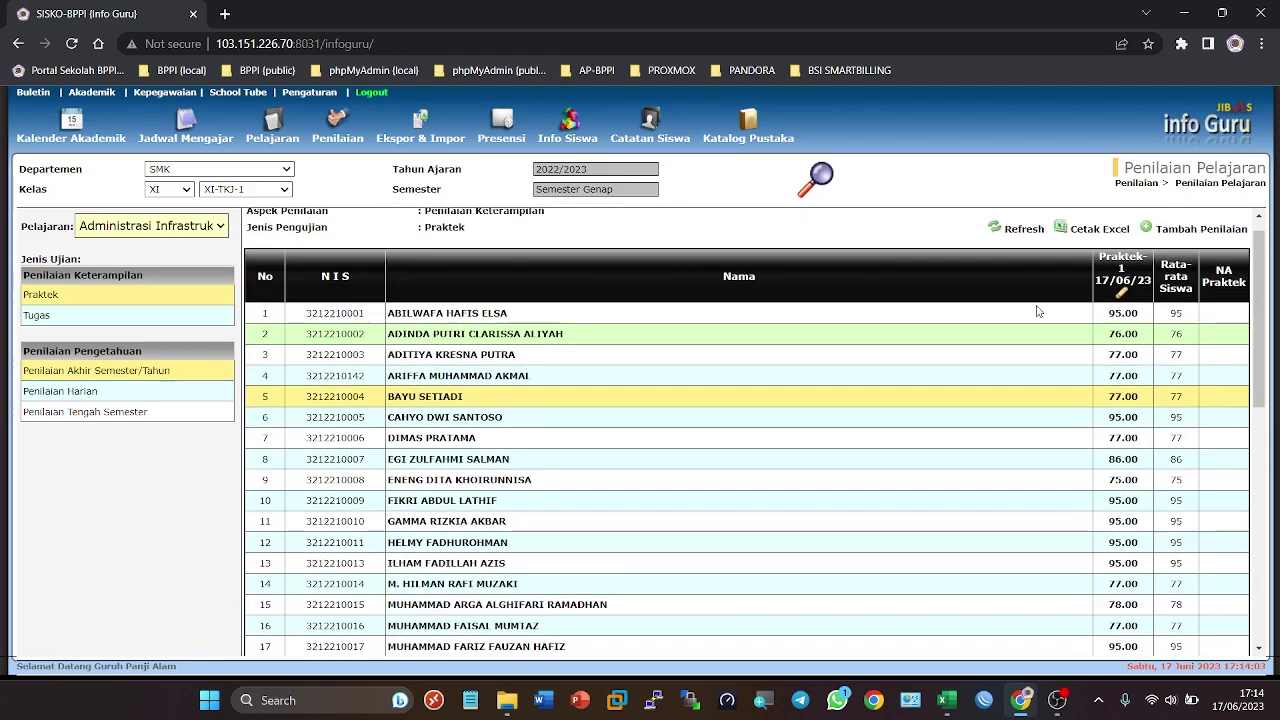
# Step: Switch to the Book1 workbook and locate the first student's score in the Praktek 2 column
pyautogui.moveTo(946, 700)
pyautogui.click(886, 612)
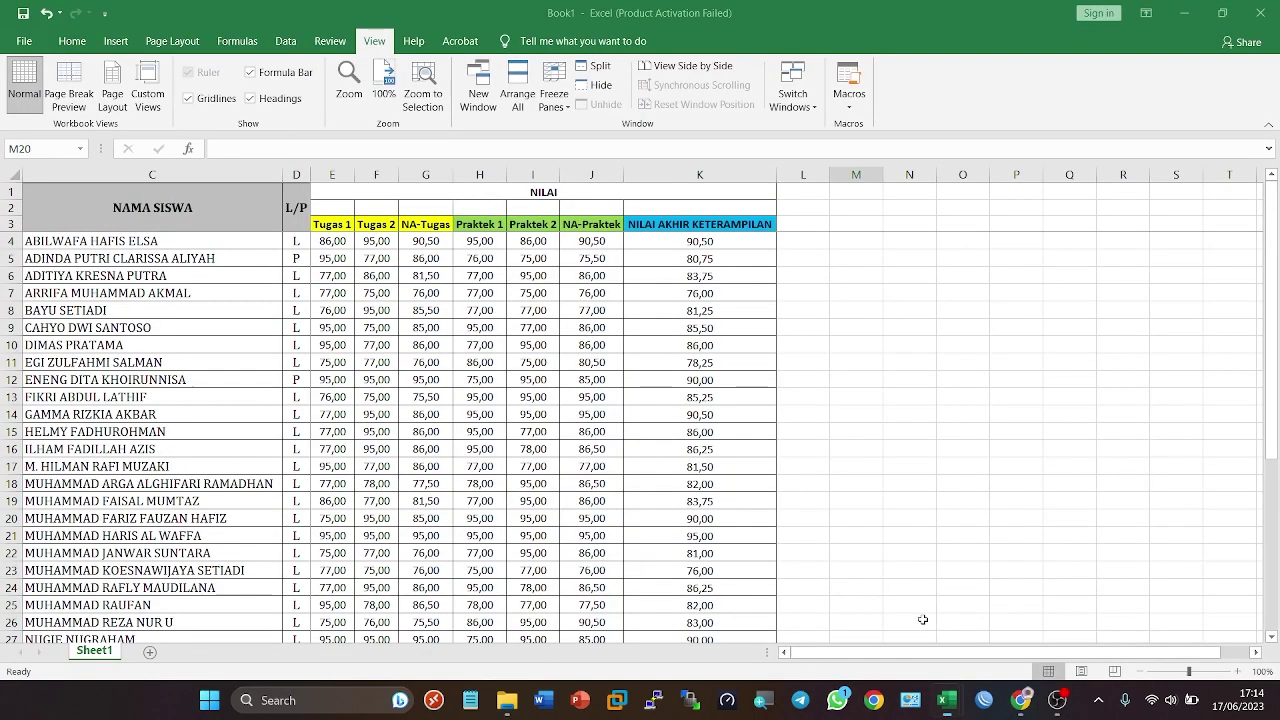
pyautogui.click(535, 240)
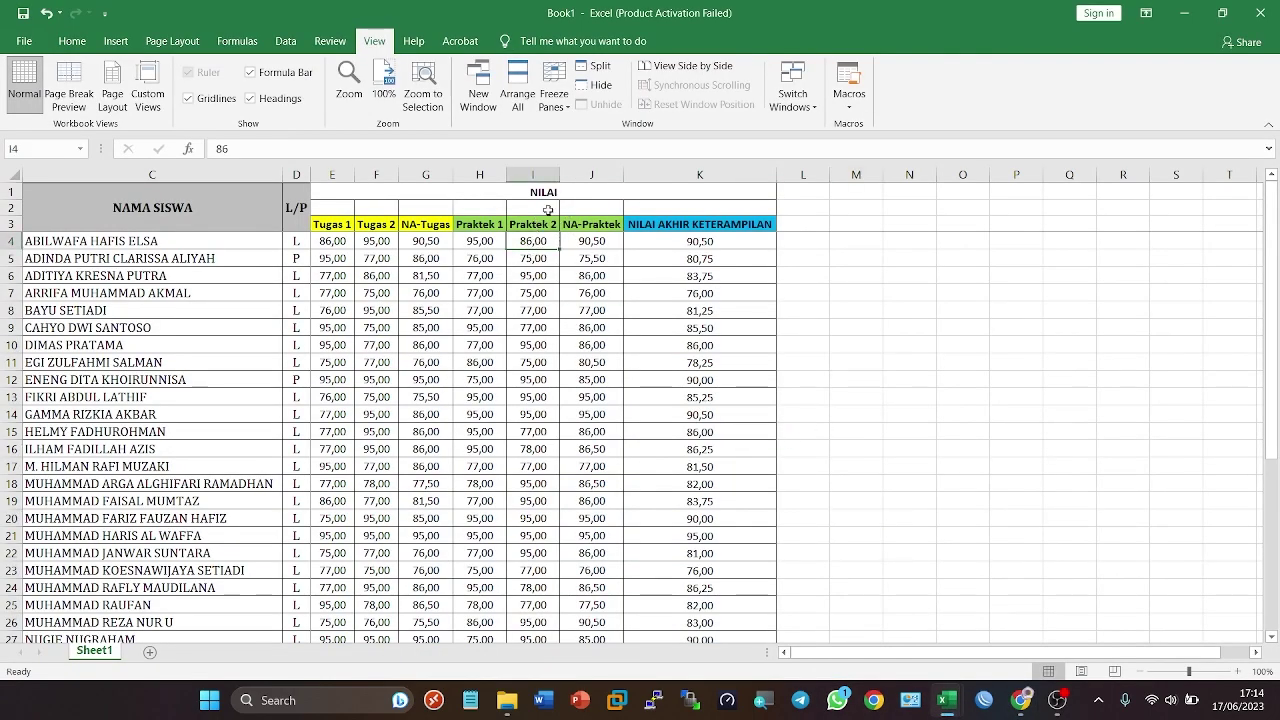
# Step: Go back to Info Guru and open the Ekspor Form Nilai function for exporting a class score form
pyautogui.moveTo(950, 708)
pyautogui.click(1020, 700)
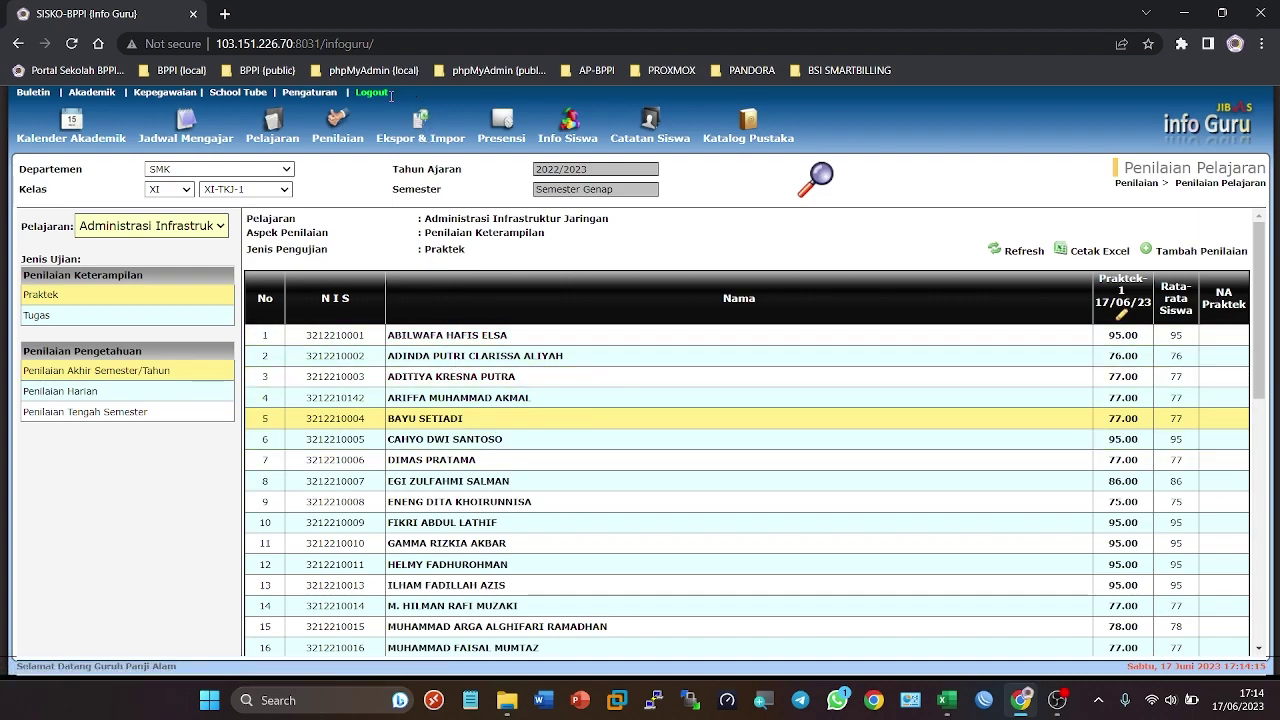
pyautogui.click(428, 132)
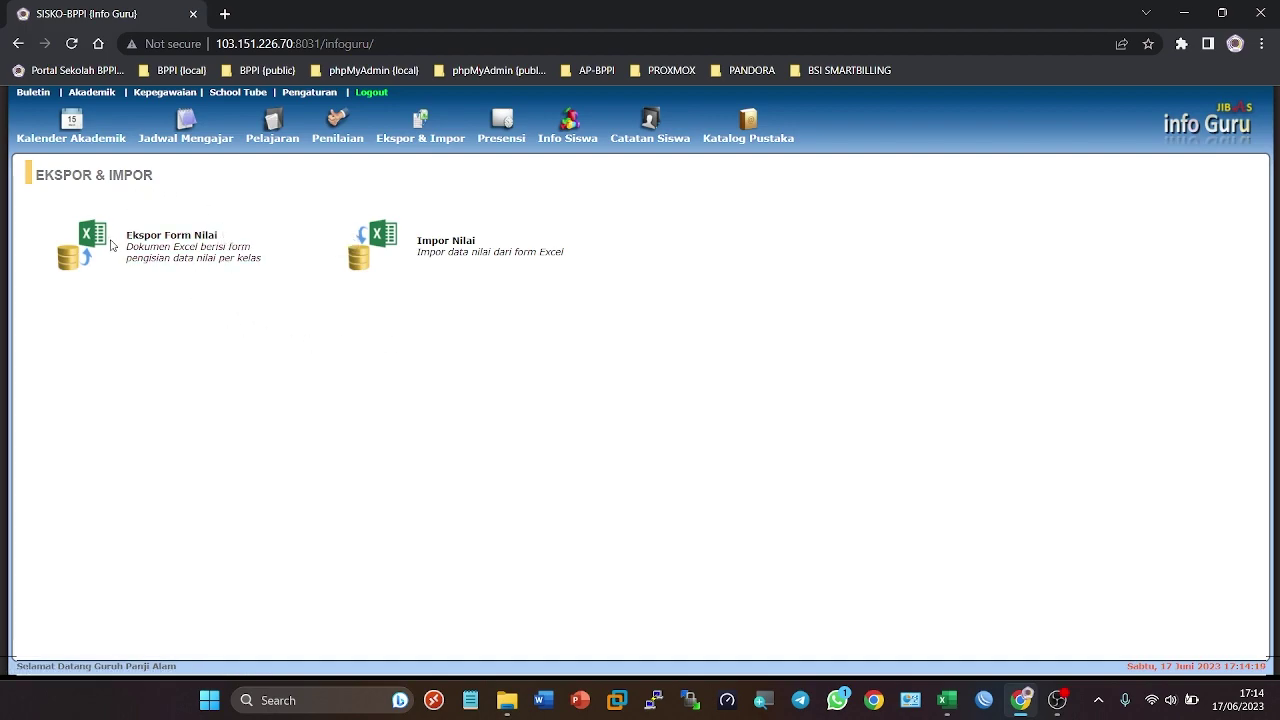
pyautogui.click(197, 246)
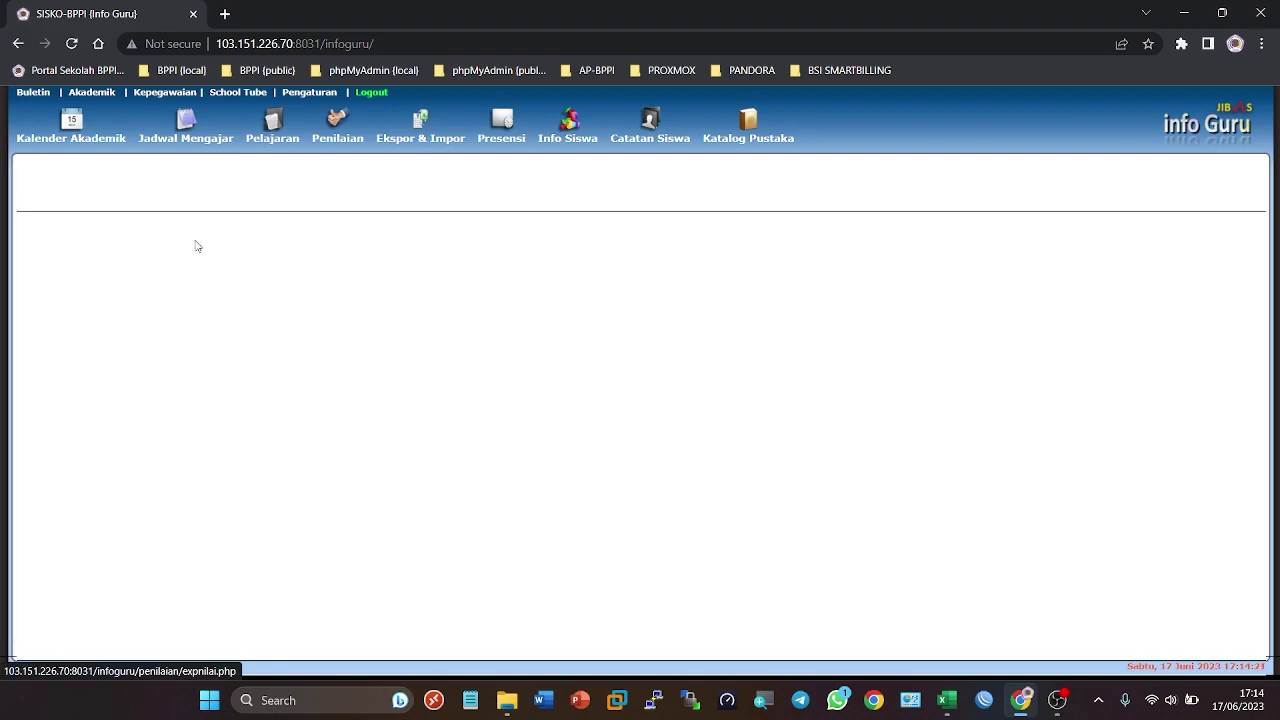
# Step: Choose department SMK, grade XI and class XI-TKJ-1 for the export, and display that class's score form
pyautogui.click(187, 170)
pyautogui.click(180, 195)
pyautogui.click(170, 191)
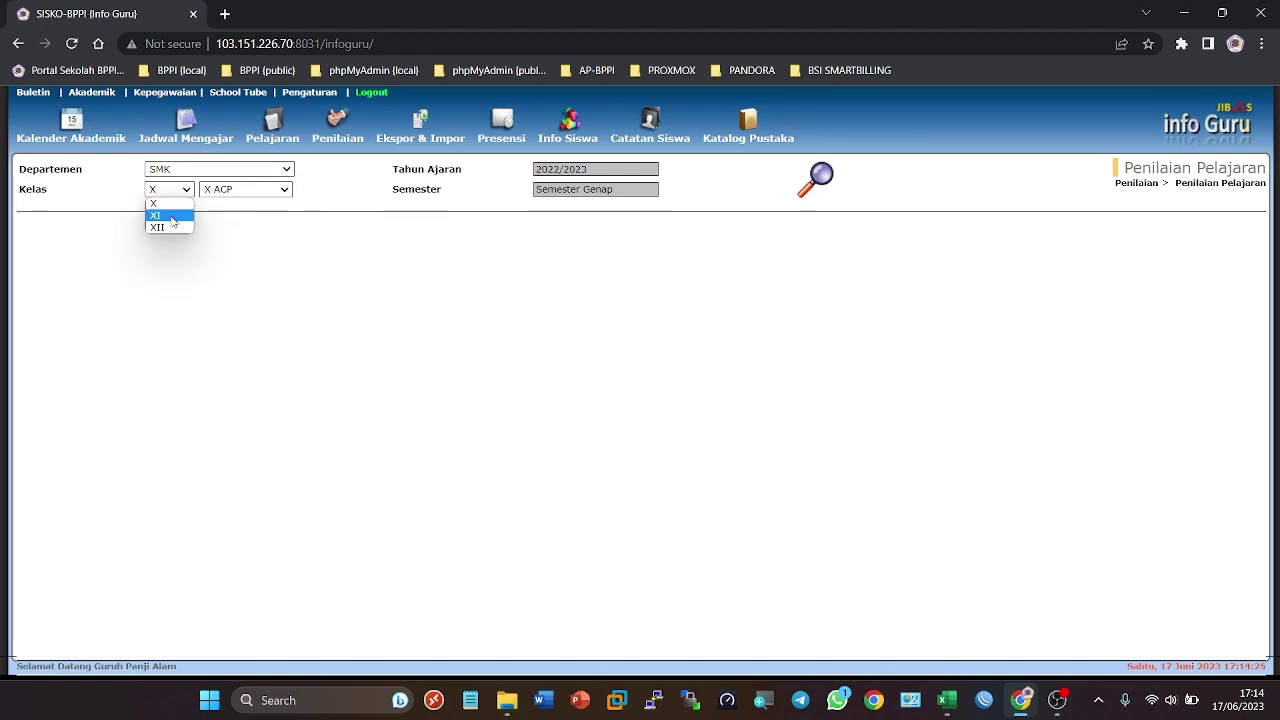
pyautogui.click(165, 215)
pyautogui.click(226, 192)
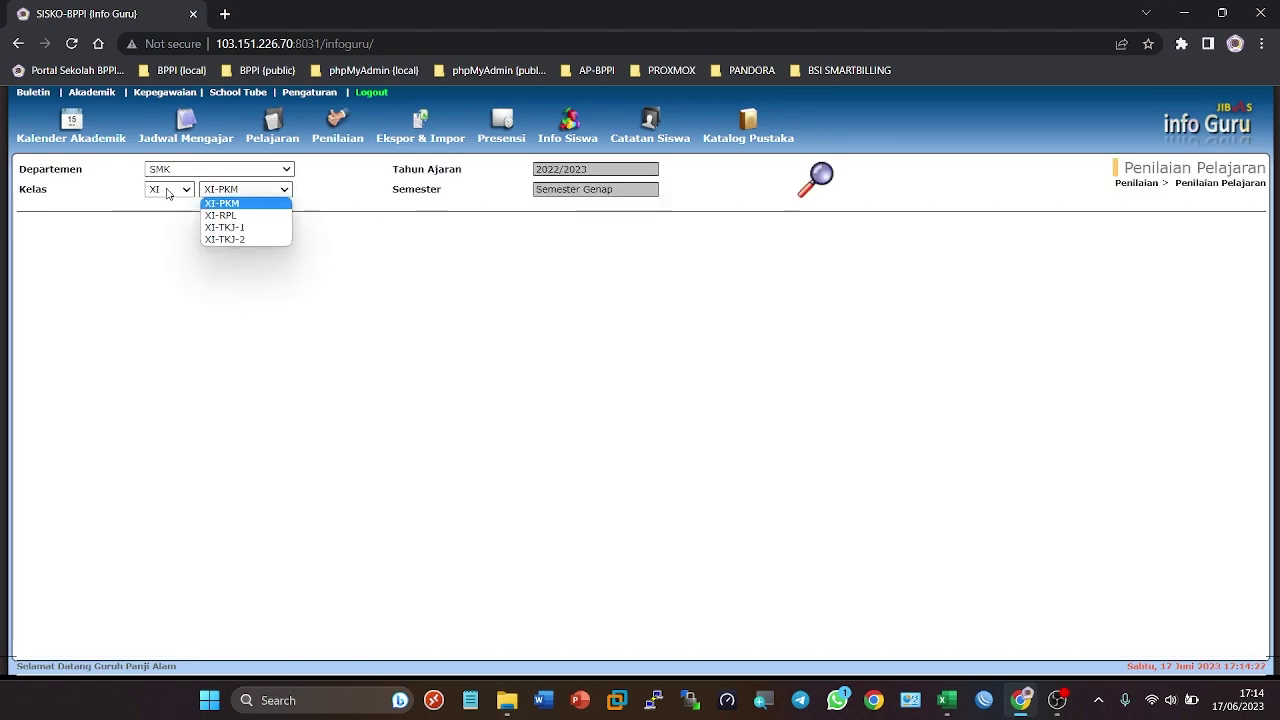
pyautogui.click(238, 227)
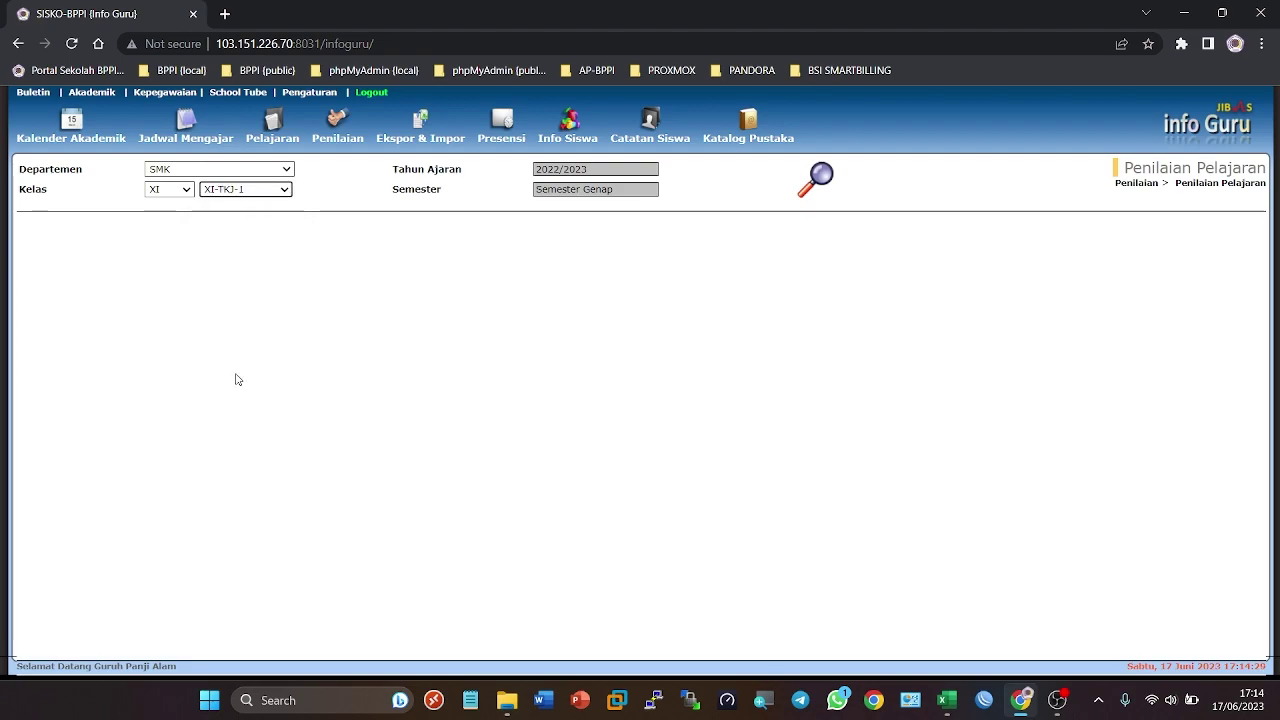
pyautogui.click(829, 185)
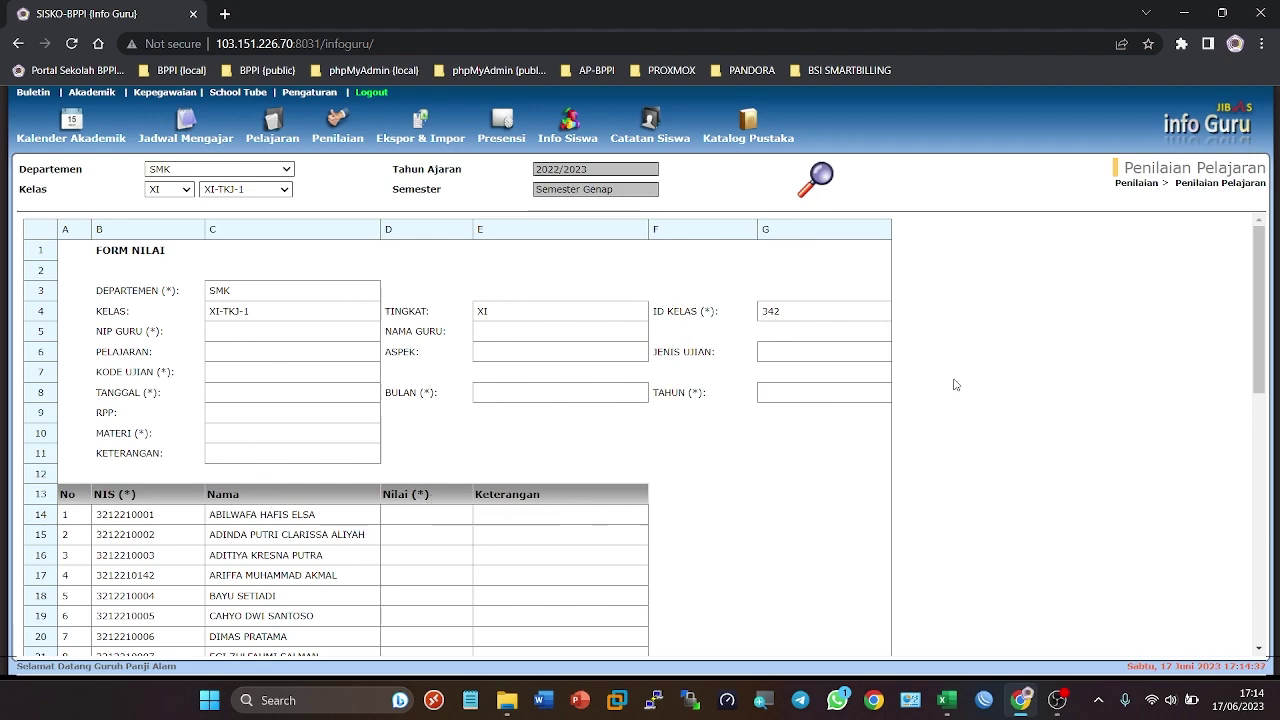
# Step: Start saving the score form as an Excel file and choose Local Disk (D:) as the location
pyautogui.scroll(-10, 955, 384)
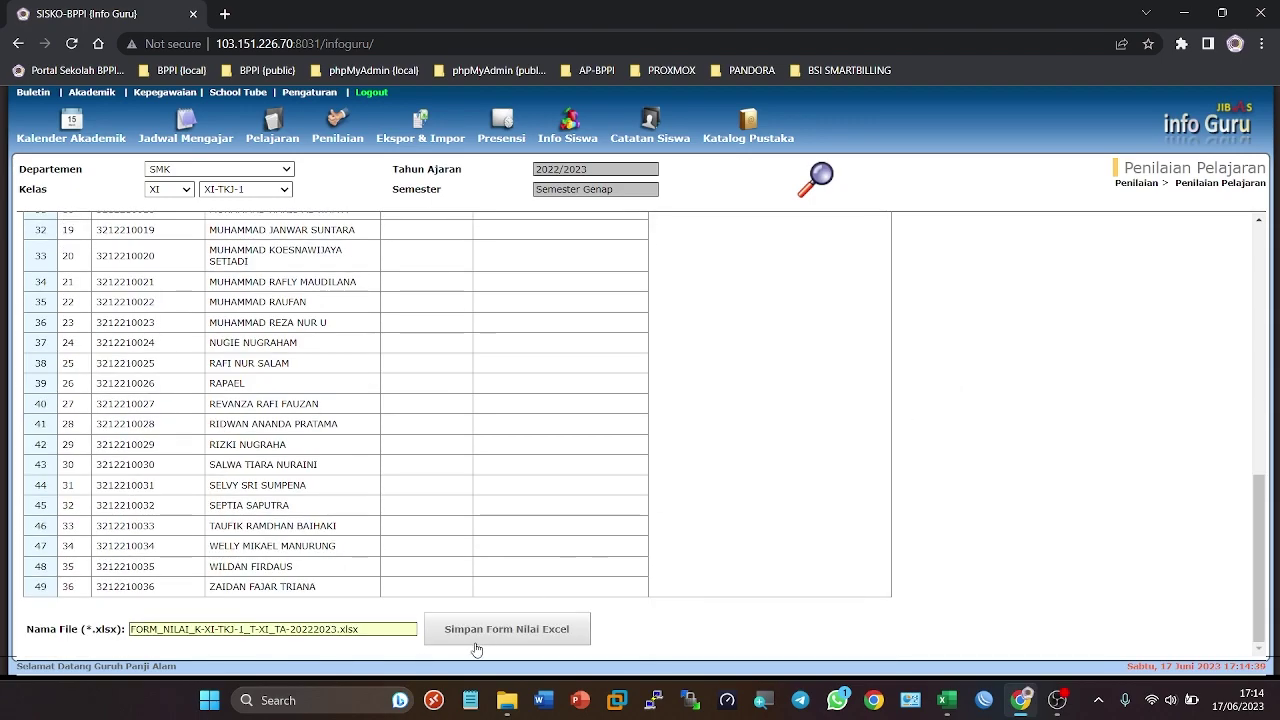
pyautogui.click(545, 636)
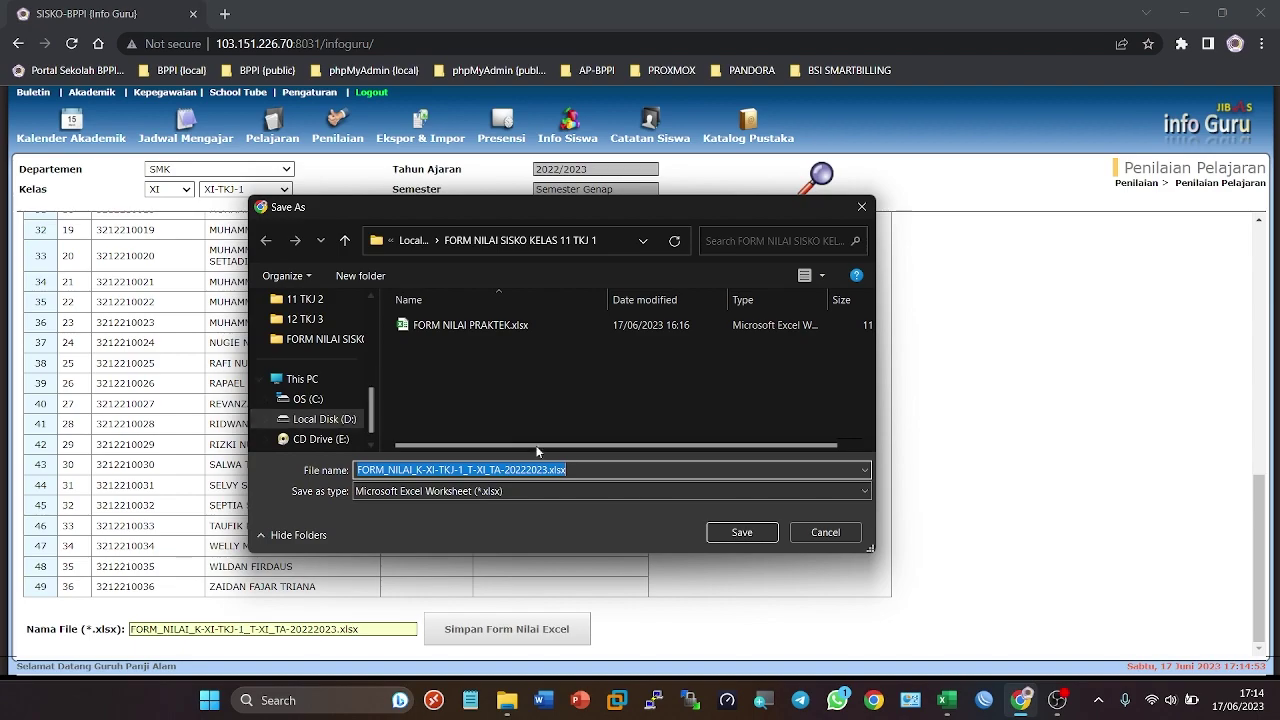
pyautogui.moveTo(373, 408); pyautogui.dragTo(366, 444)
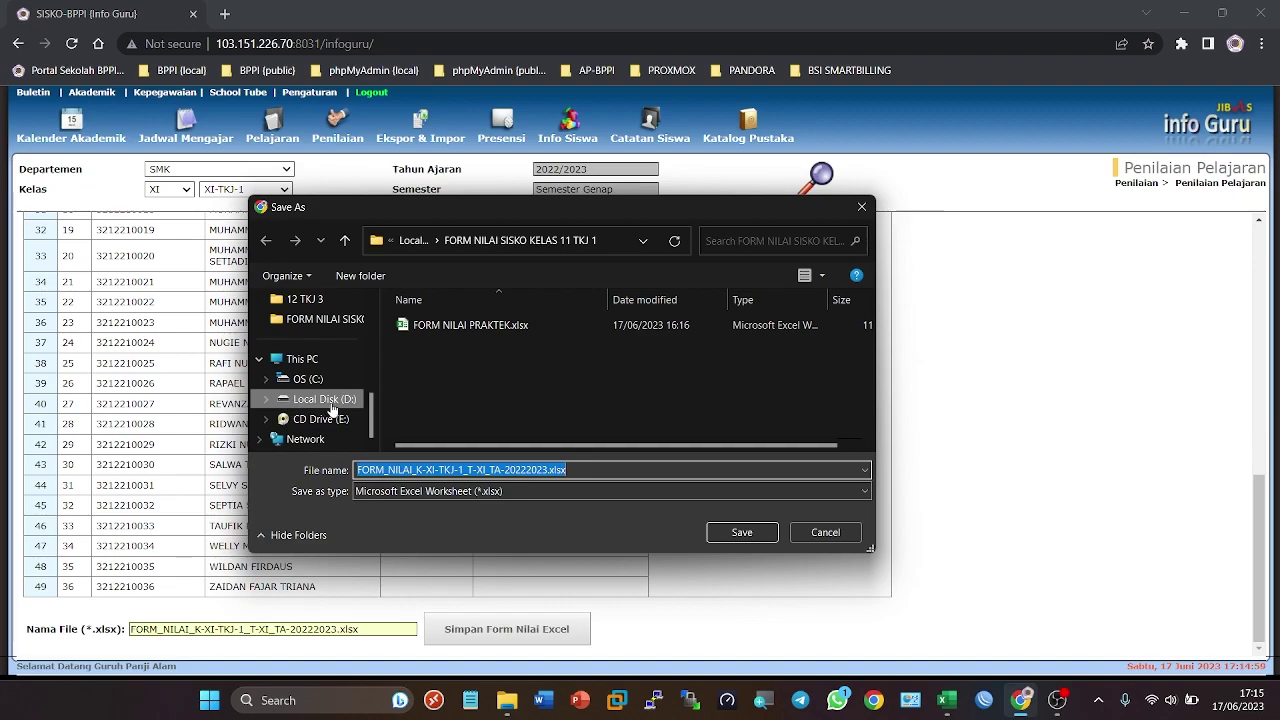
pyautogui.click(331, 406)
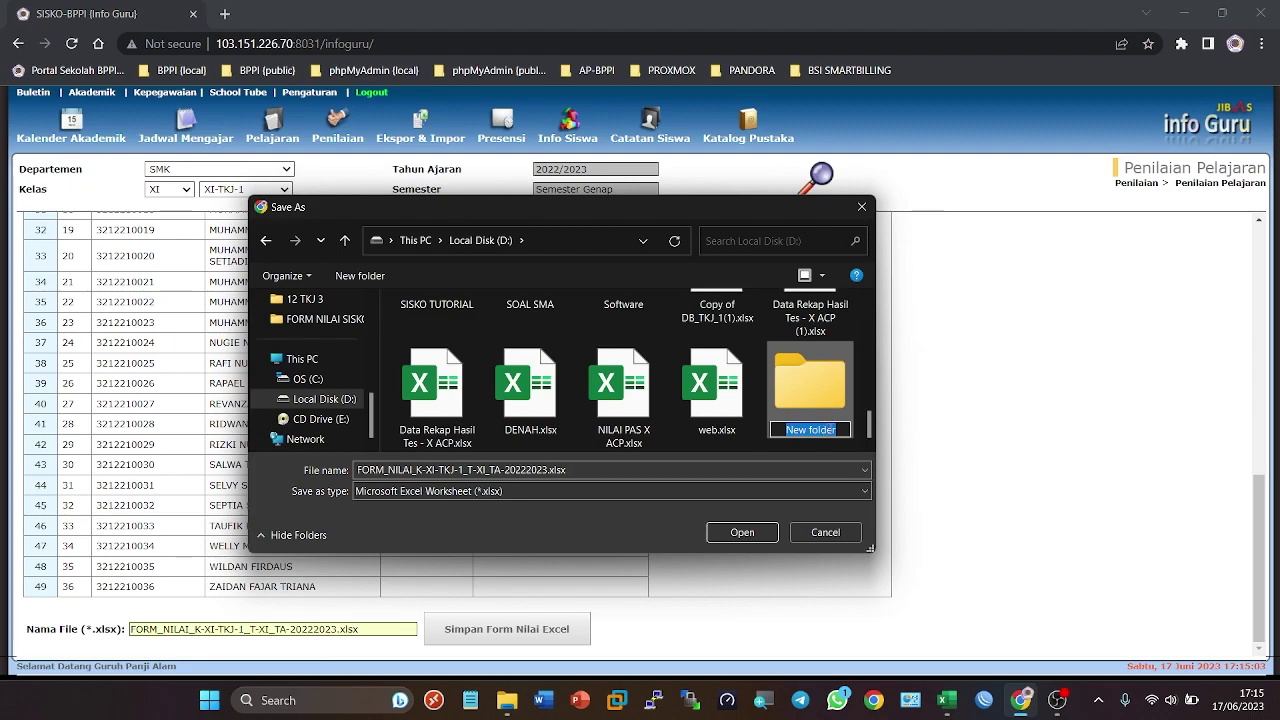
# Step: Create a new folder named "1. FORM NILAI KELAS 11 TKJ 1" on Local Disk (D:)
pyautogui.click(839, 430)
pyautogui.press('BackSpace')
pyautogui.press('BackSpace')
pyautogui.press('BackSpace')
pyautogui.press('BackSpace')
pyautogui.press('BackSpace')
pyautogui.press('BackSpace')
pyautogui.press('BackSpace')
pyautogui.press('BackSpace')
pyautogui.press('BackSpace')
pyautogui.press('BackSpace')
pyautogui.write('FORM NILAI KELAS')
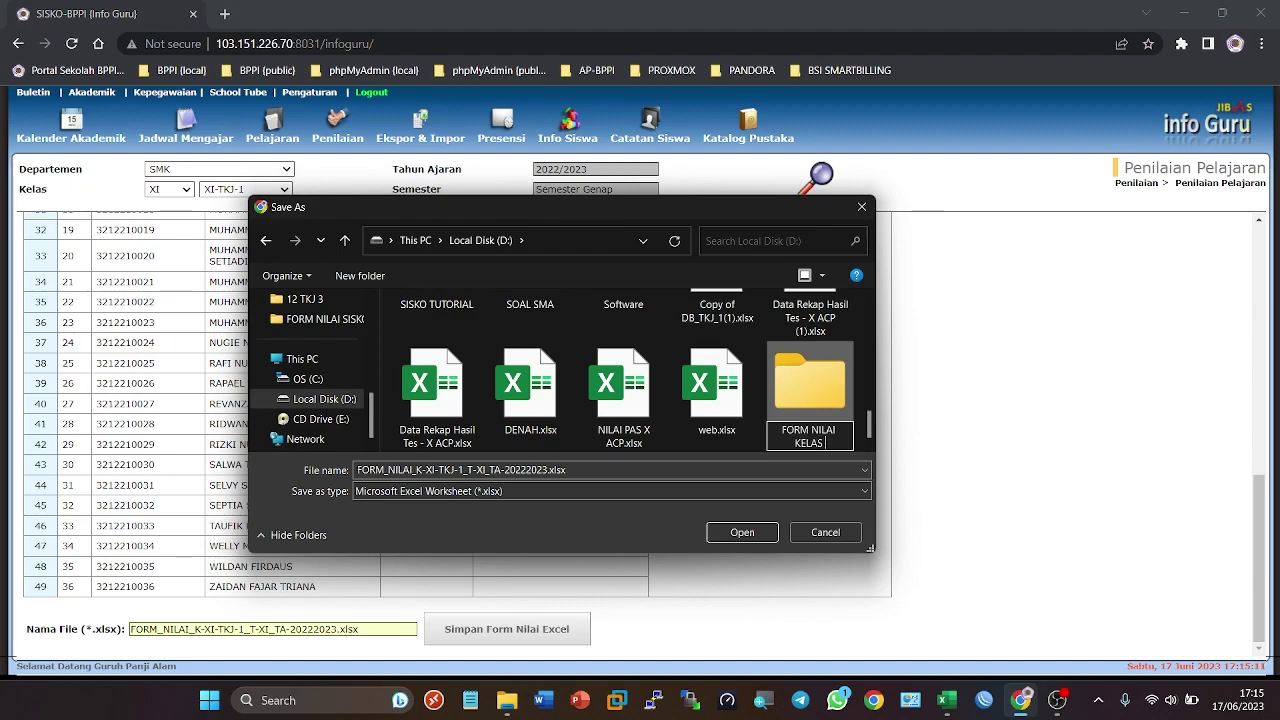
pyautogui.write(' 11 TKJ 1')
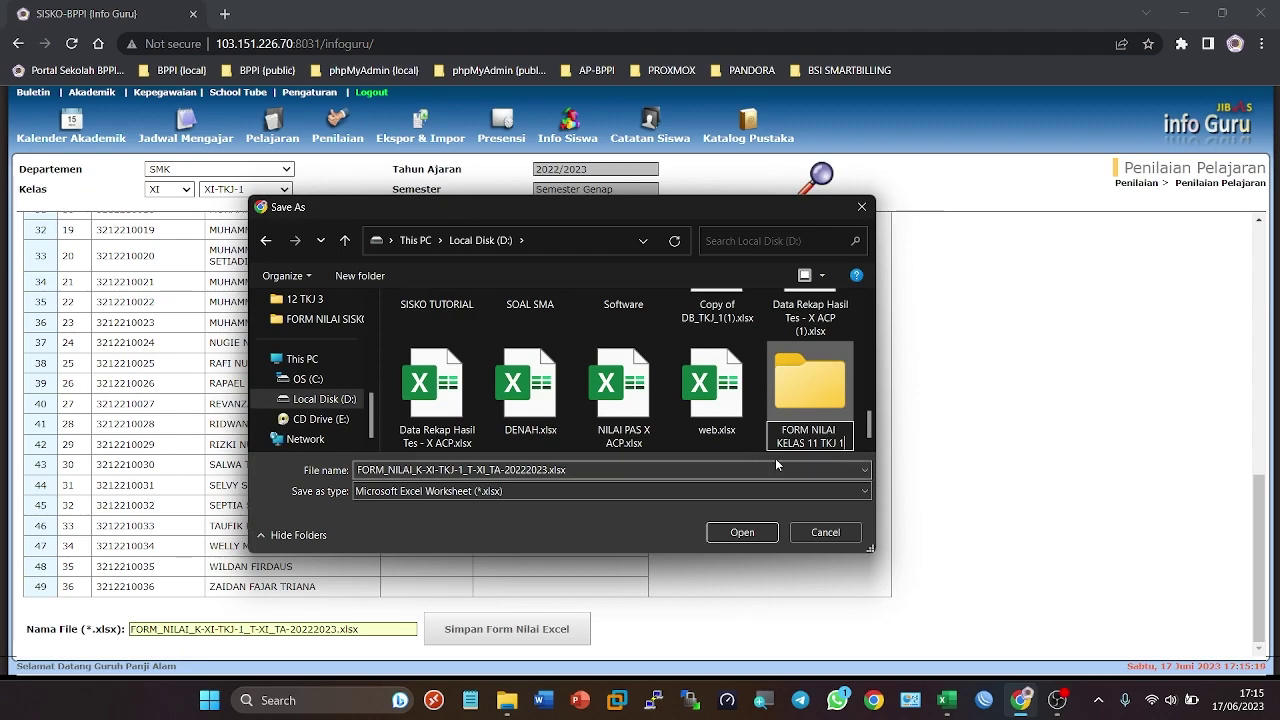
pyautogui.write('1.')
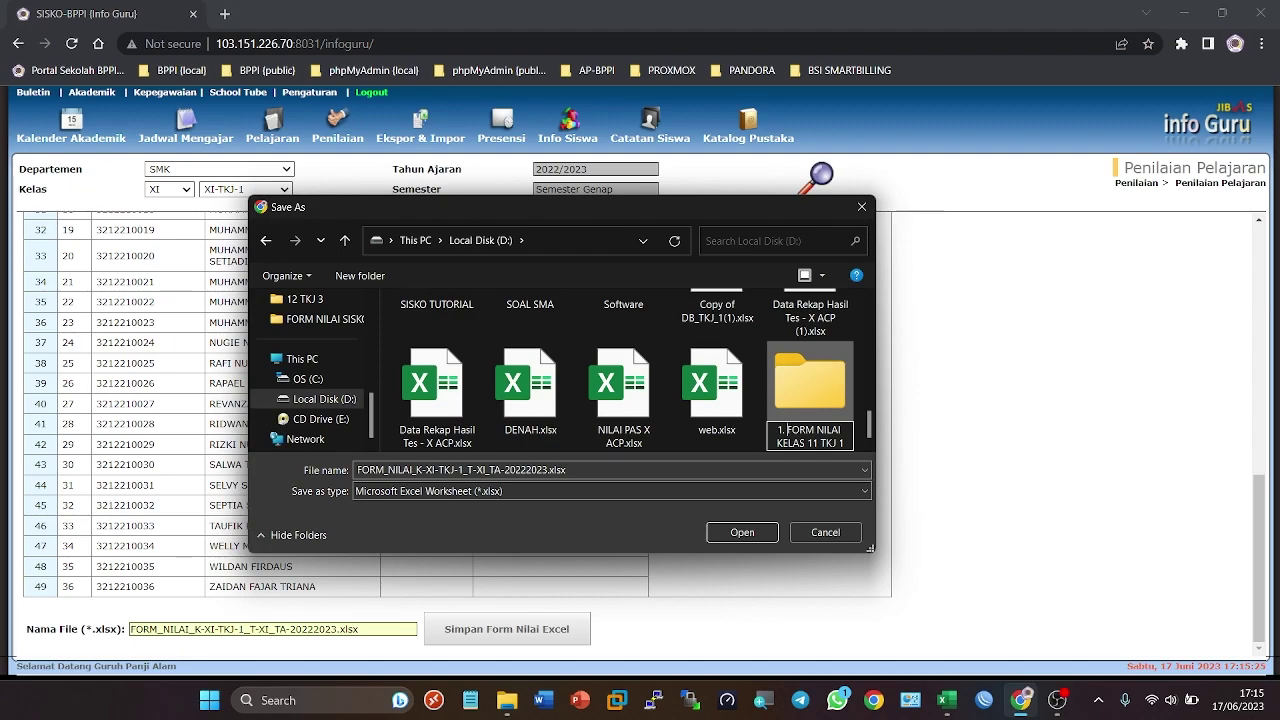
pyautogui.press('Return')
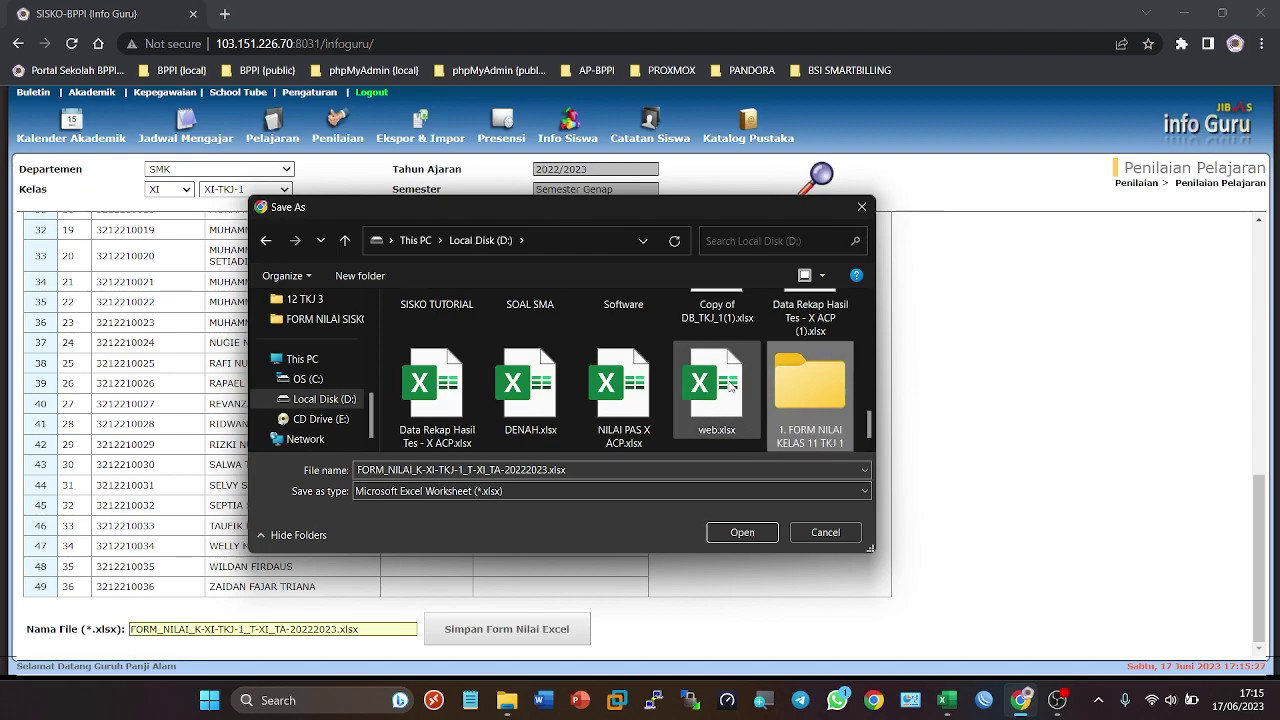
# Step: Save the exported form in the folder "1. FORM NILAI KELAS 11 TKJ 1" as "NILAI PRAKTEK 2.xlsx"
pyautogui.doubleClick(810, 399)
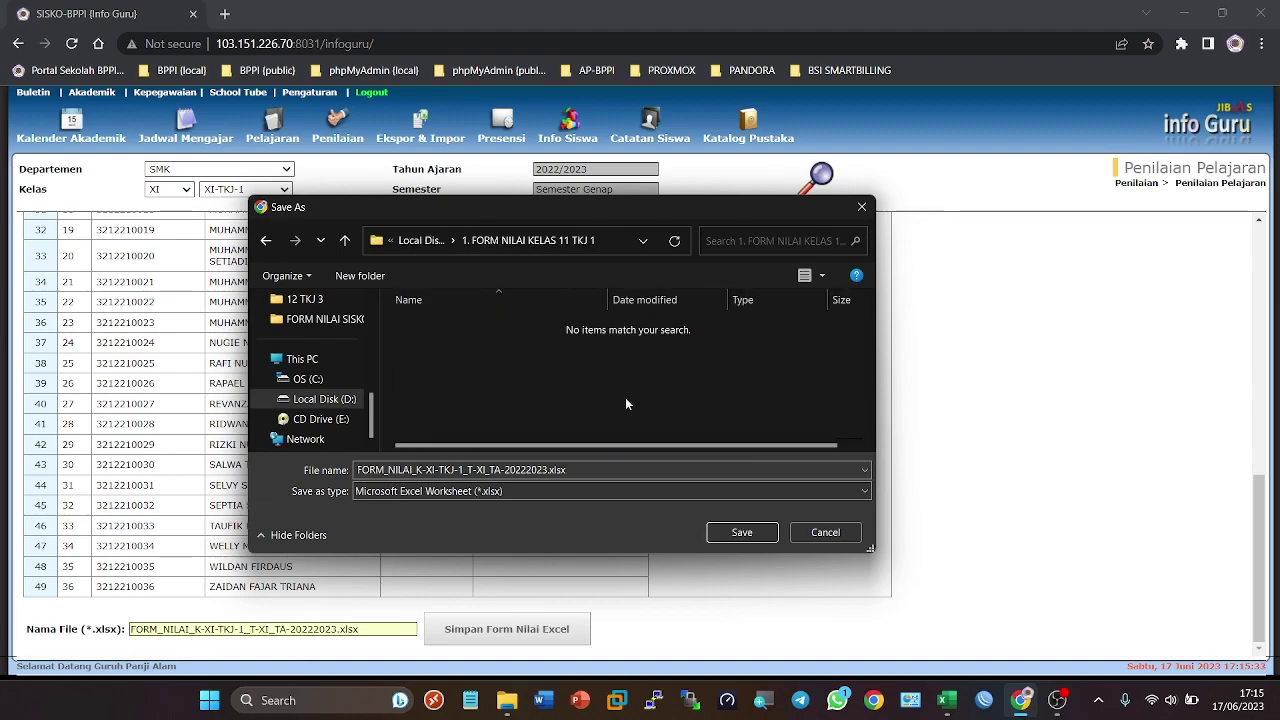
pyautogui.click(515, 470)
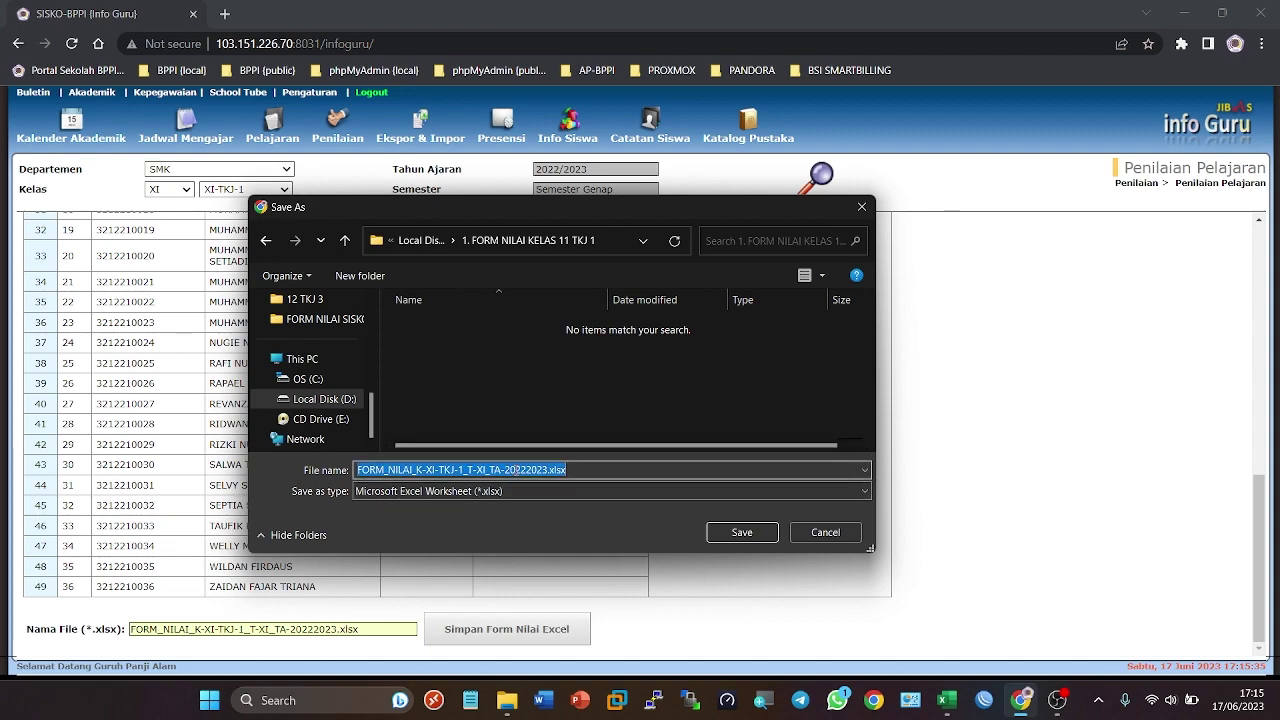
pyautogui.click(541, 470)
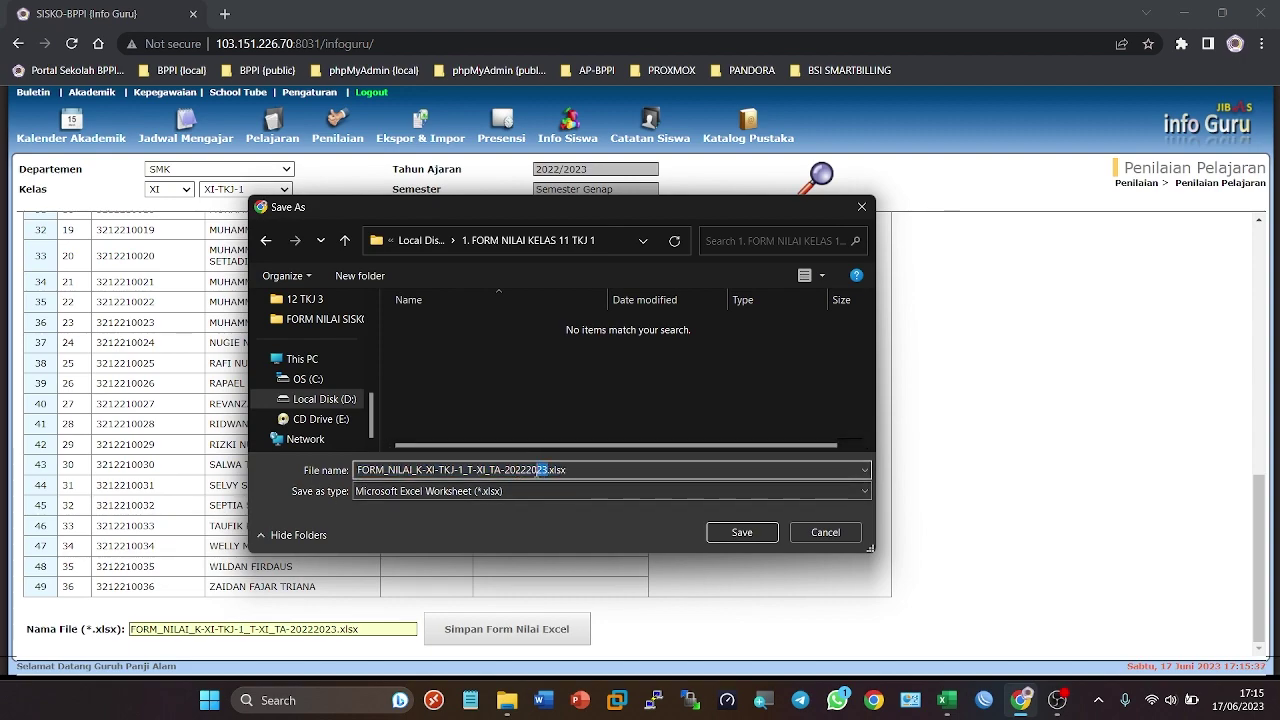
pyautogui.moveTo(541, 470); pyautogui.dragTo(357, 470)
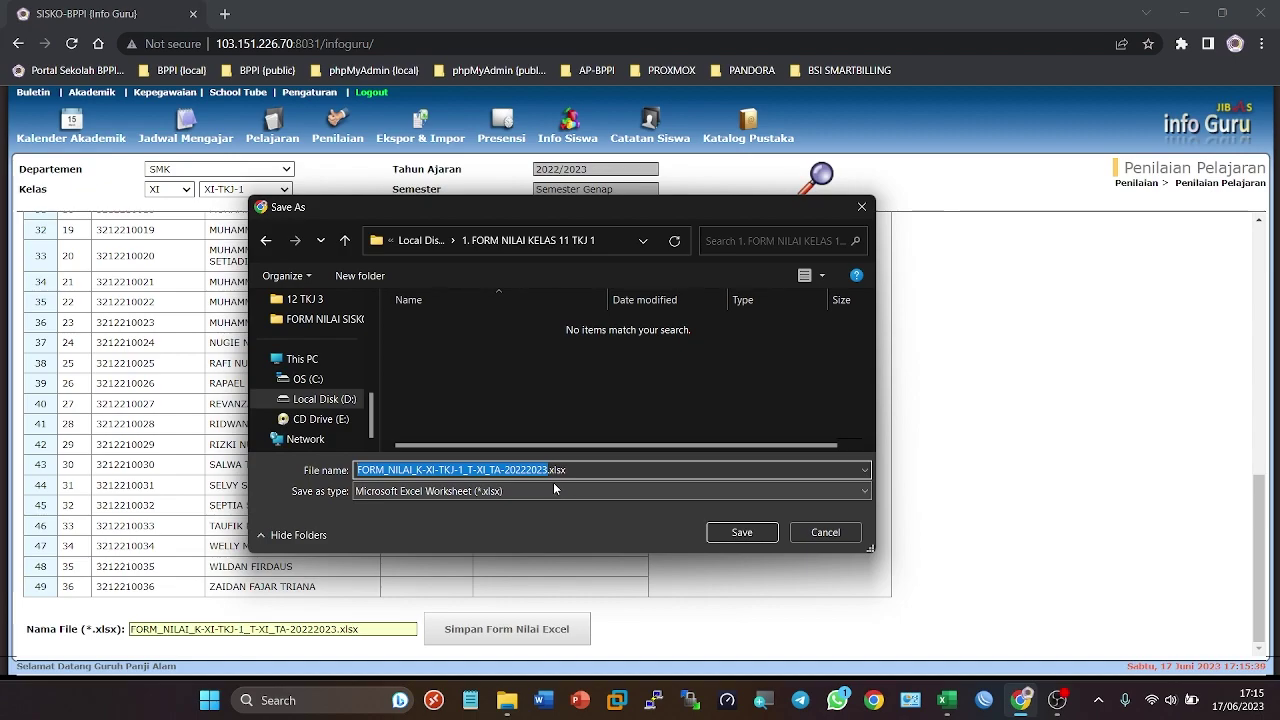
pyautogui.write('NILAI ')
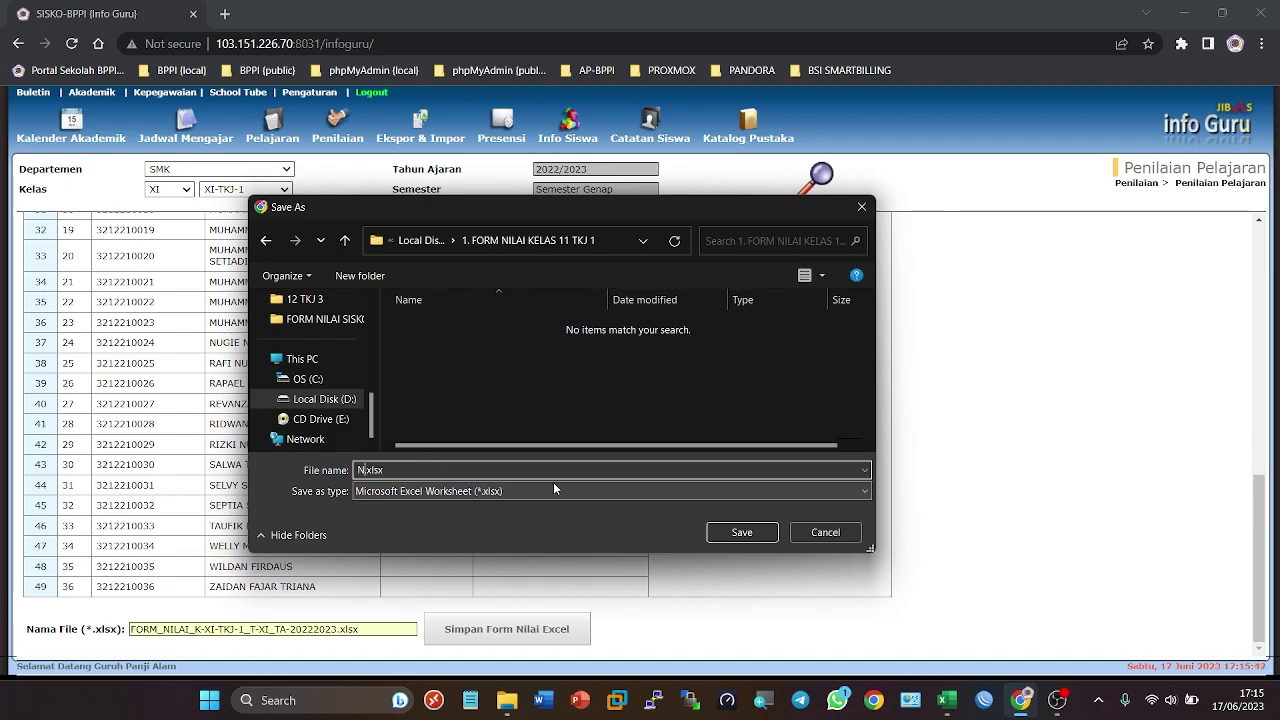
pyautogui.write('PRAKTEK 2')
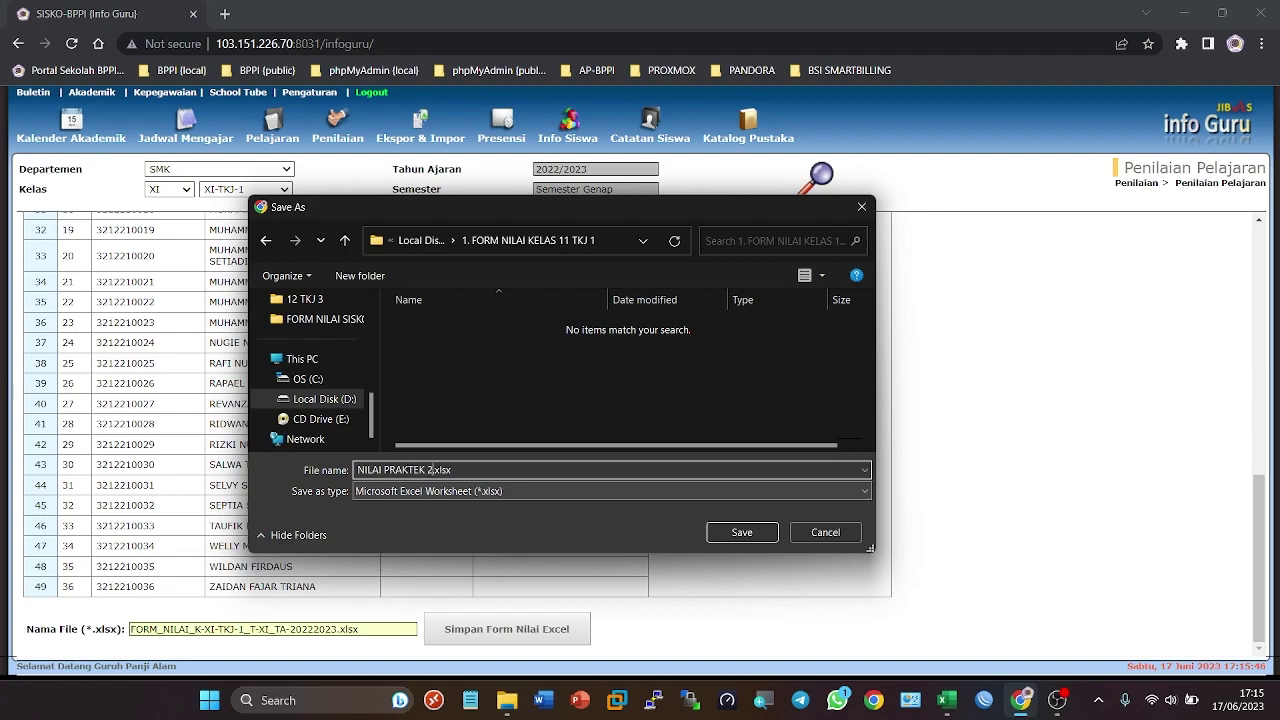
pyautogui.click(743, 532)
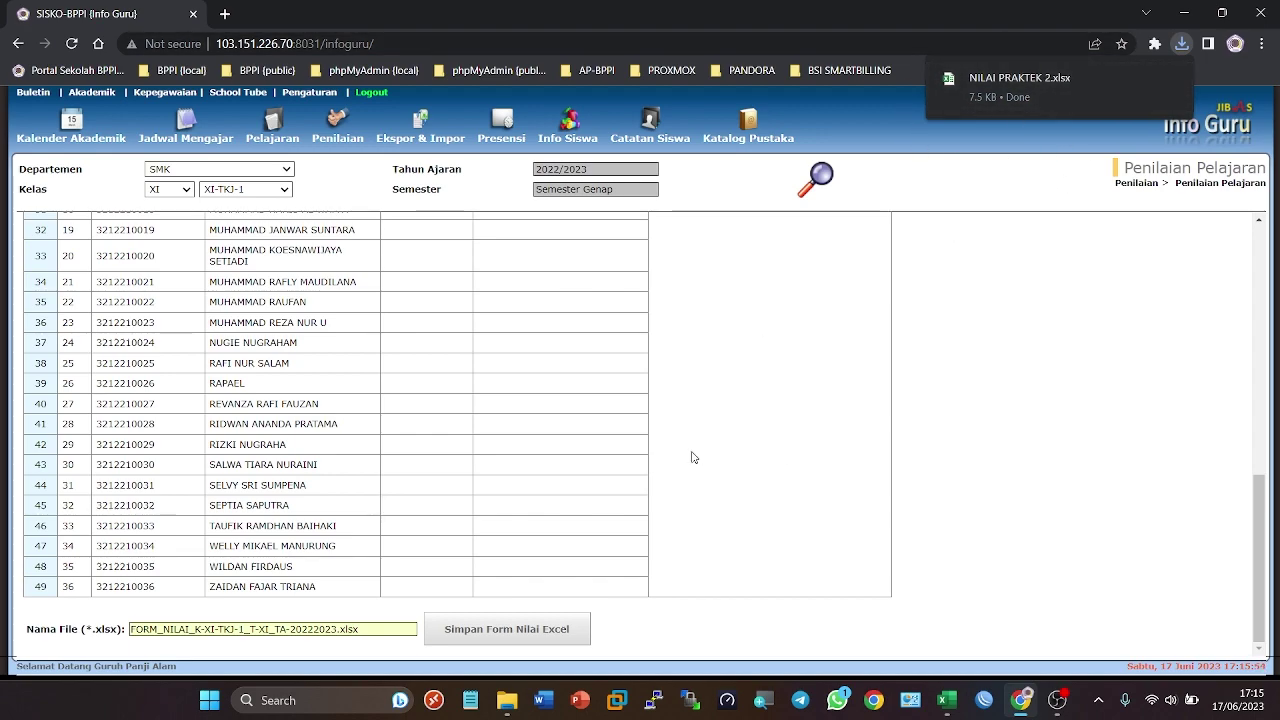
# Step: Open NILAI PRAKTEK 2.xlsx from the "1. FORM NILAI KELAS 11 TKJ 1" folder on Local Disk (D:) and enable editing
pyautogui.click(507, 700)
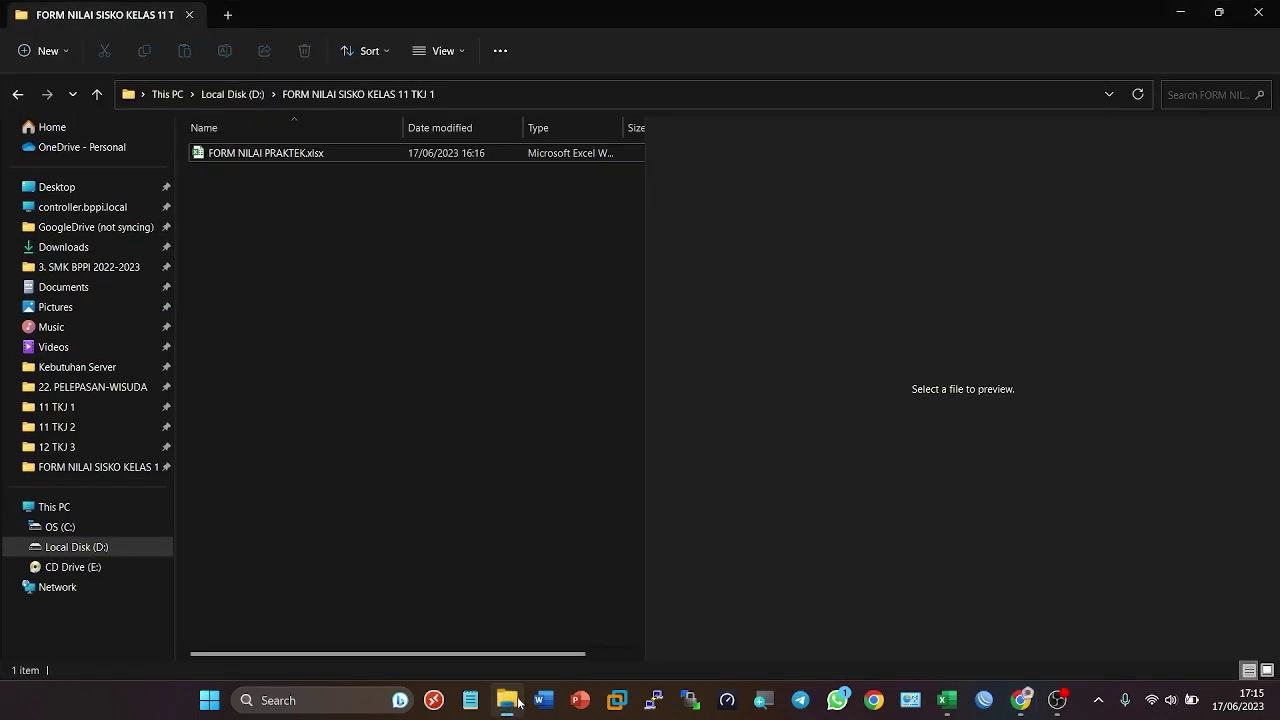
pyautogui.click(82, 553)
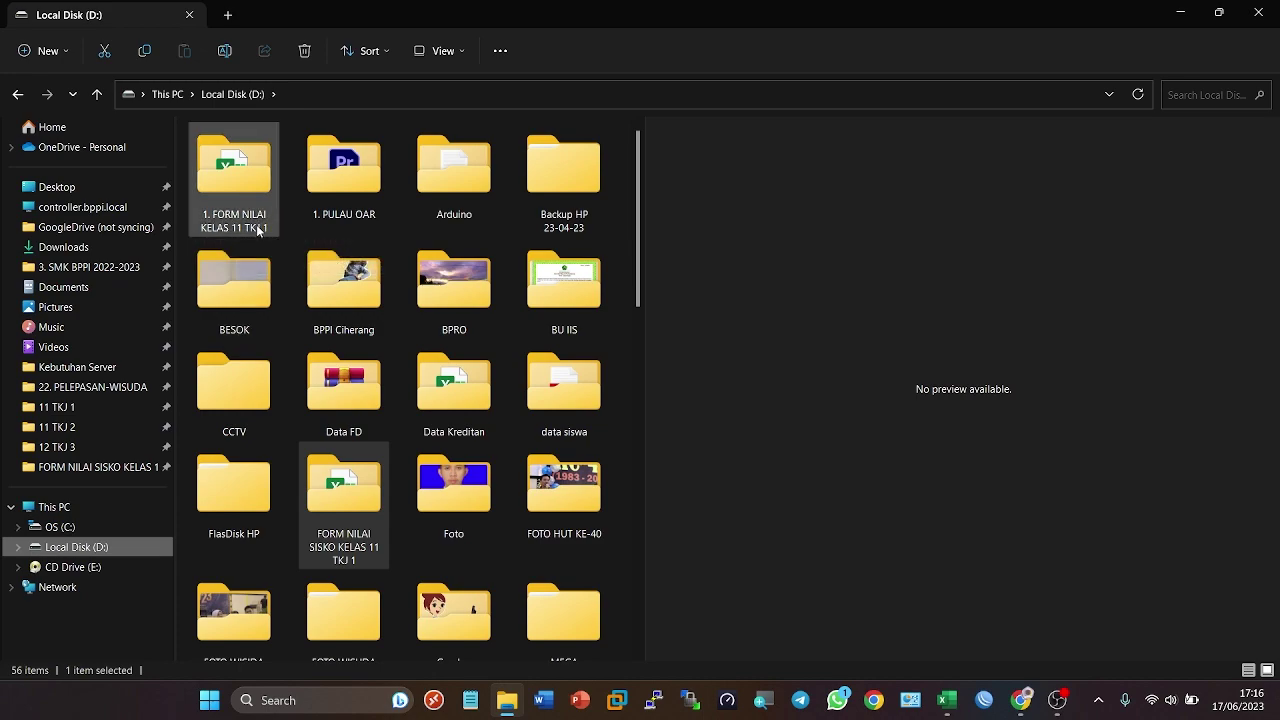
pyautogui.doubleClick(248, 189)
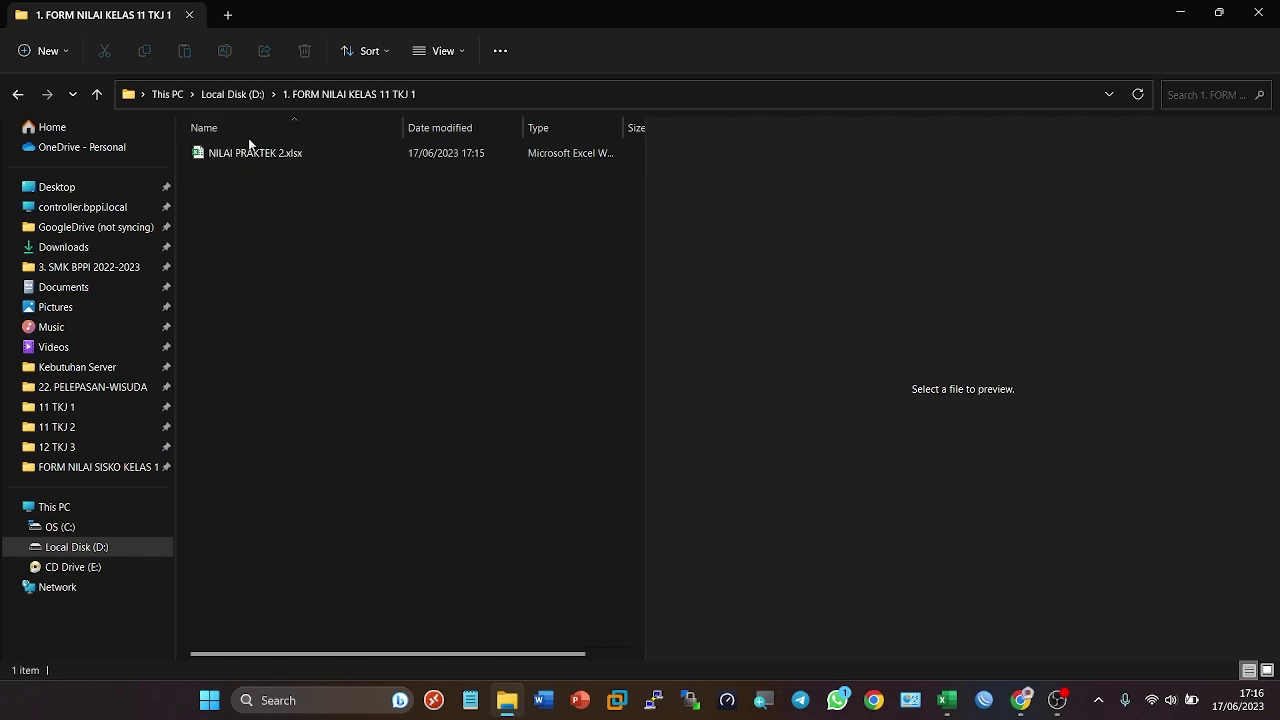
pyautogui.doubleClick(264, 155)
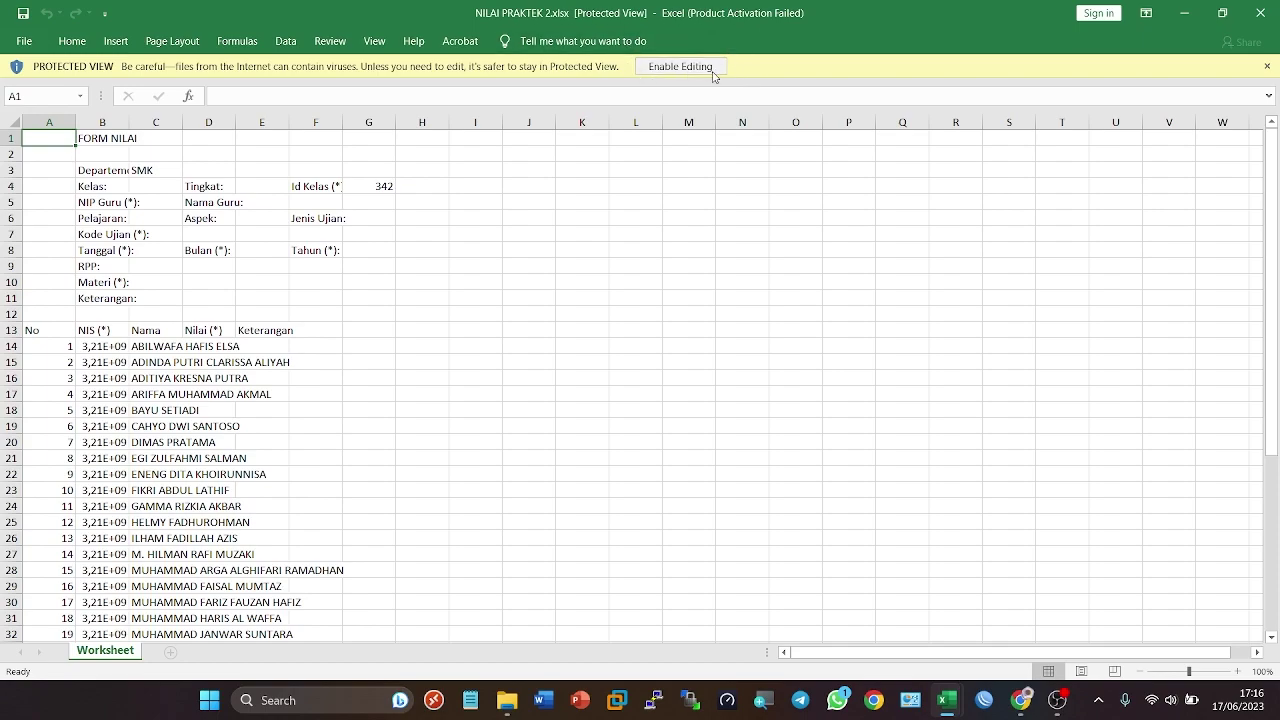
pyautogui.click(680, 67)
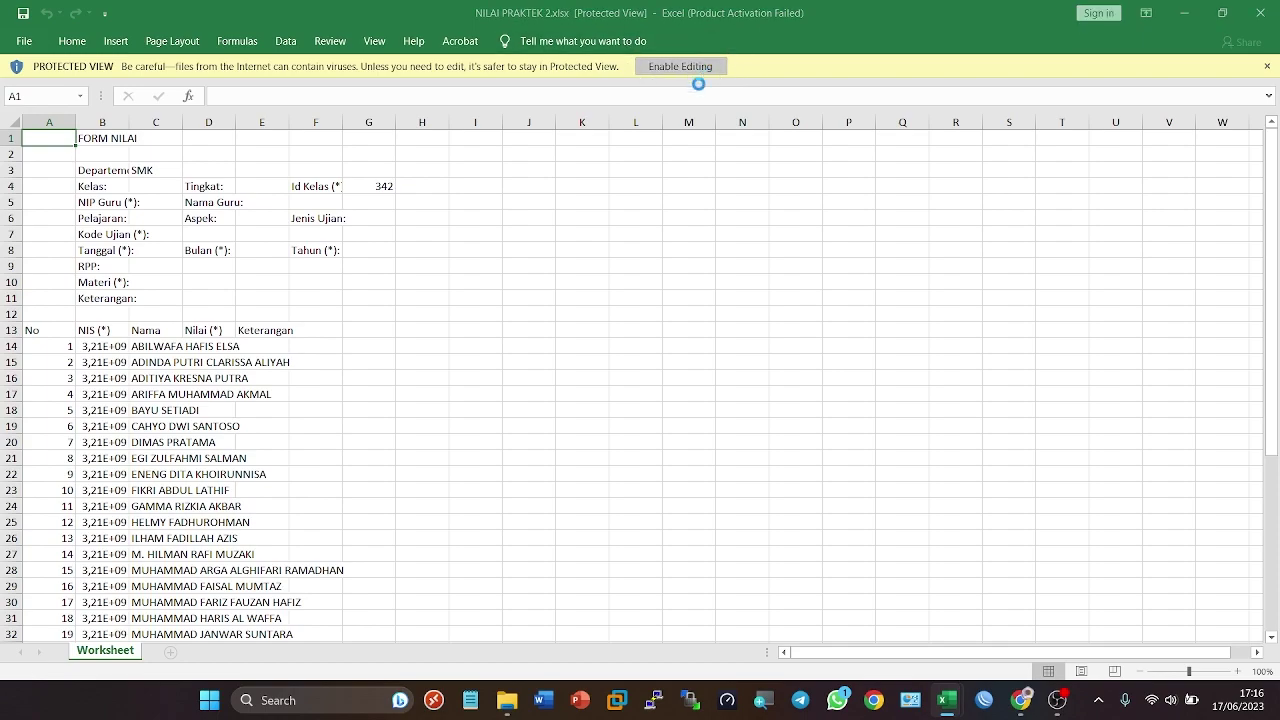
# Step: Examine the header fields of the score form, including class, teacher number and name, exam code and date
pyautogui.click(645, 388)
pyautogui.scroll(-3, 717, 417)
pyautogui.scroll(3, 717, 417)
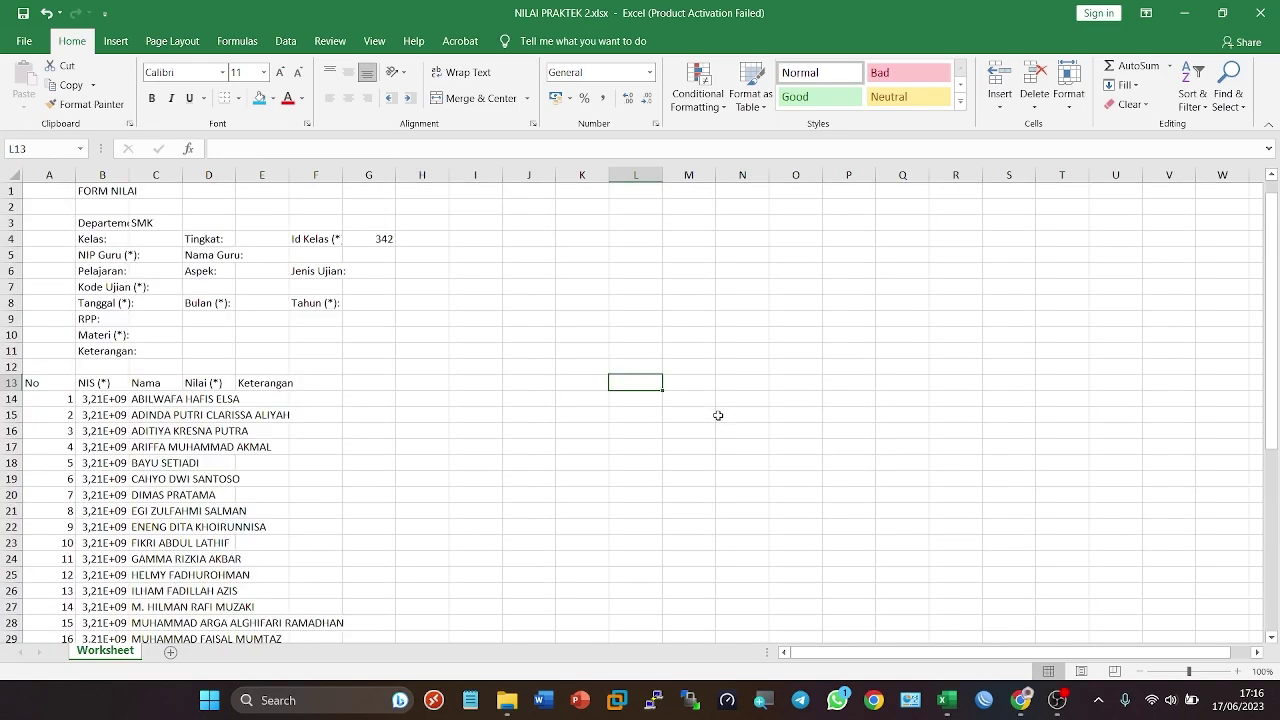
pyautogui.click(63, 239)
pyautogui.click(116, 252)
pyautogui.click(158, 255)
pyautogui.click(282, 255)
pyautogui.click(358, 257)
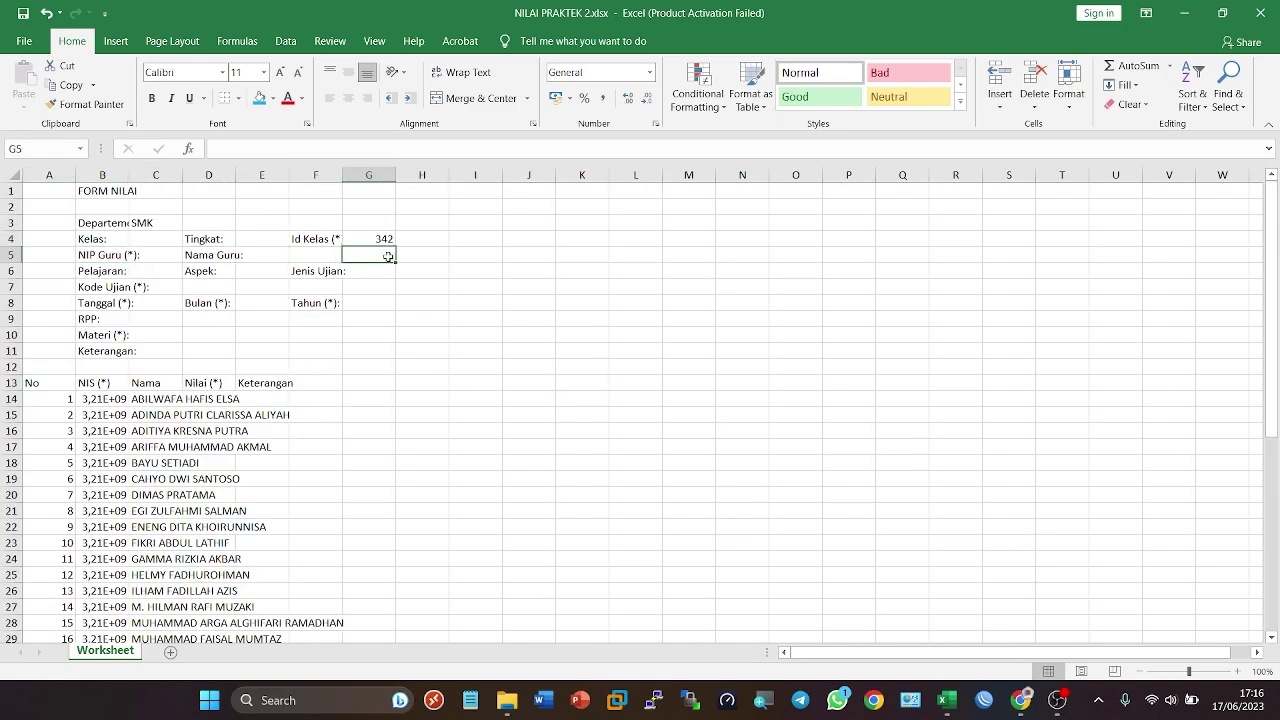
pyautogui.click(205, 254)
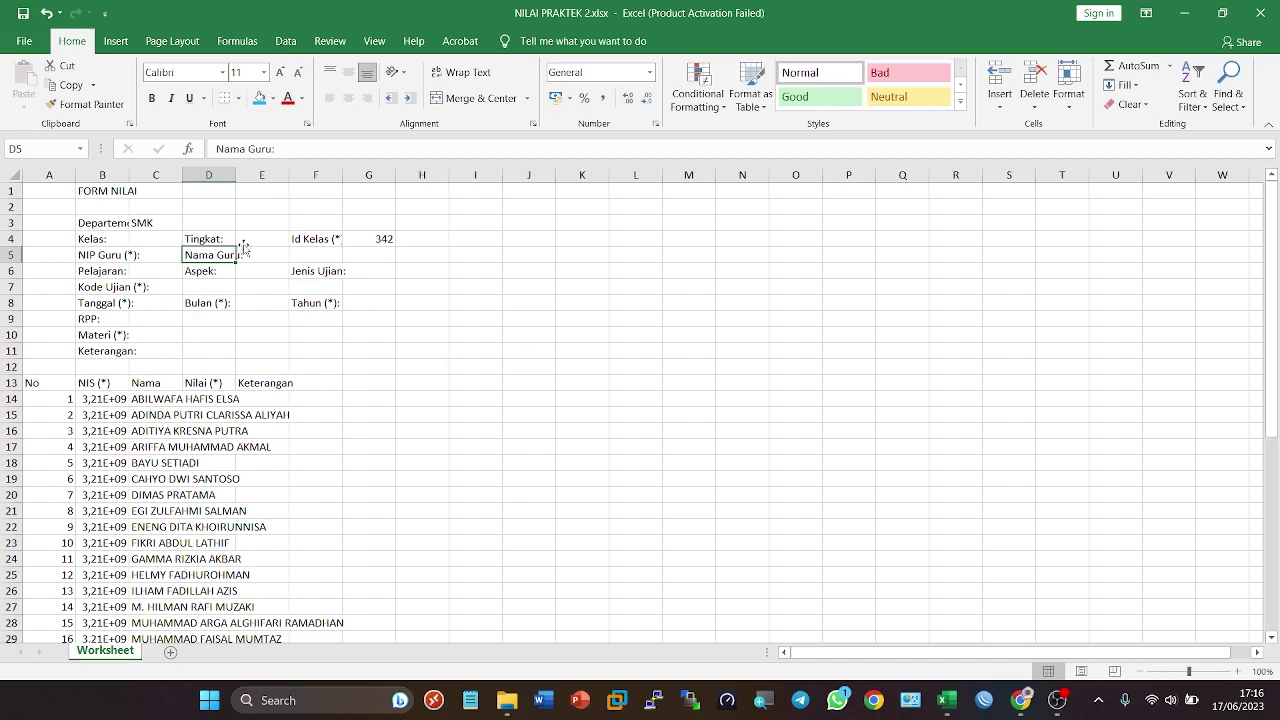
pyautogui.click(355, 303)
pyautogui.click(635, 393)
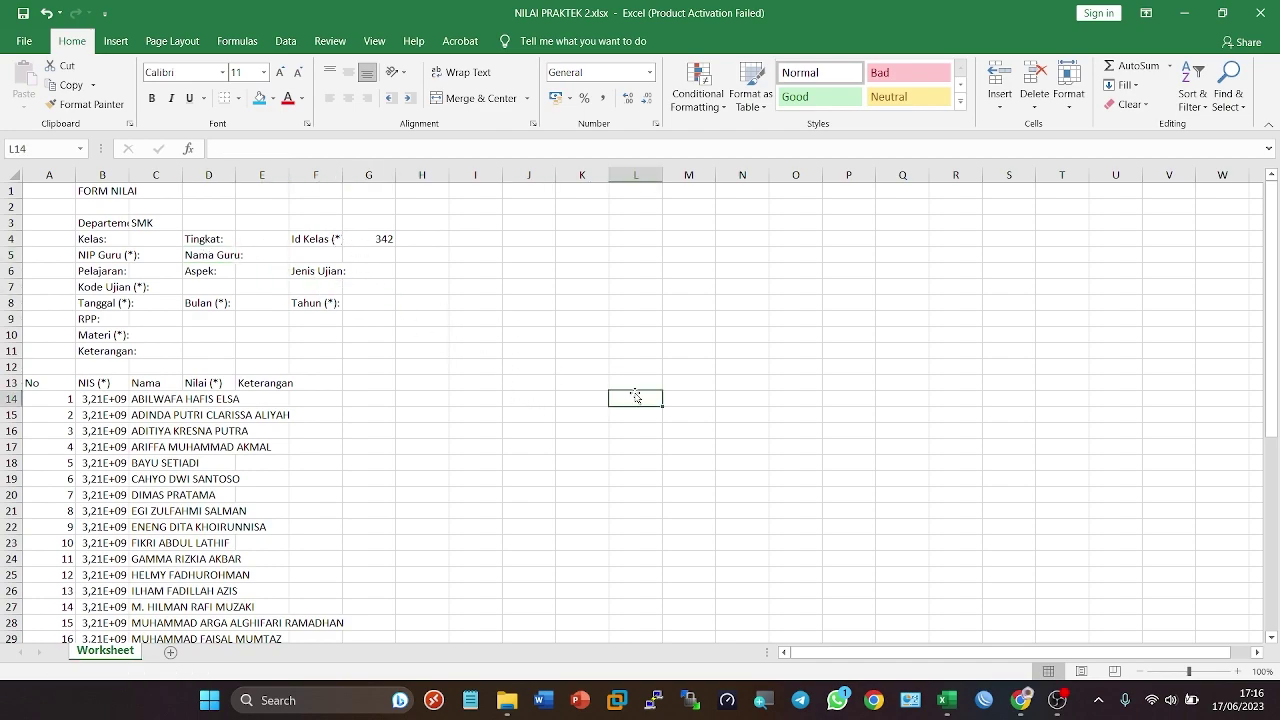
pyautogui.click(488, 365)
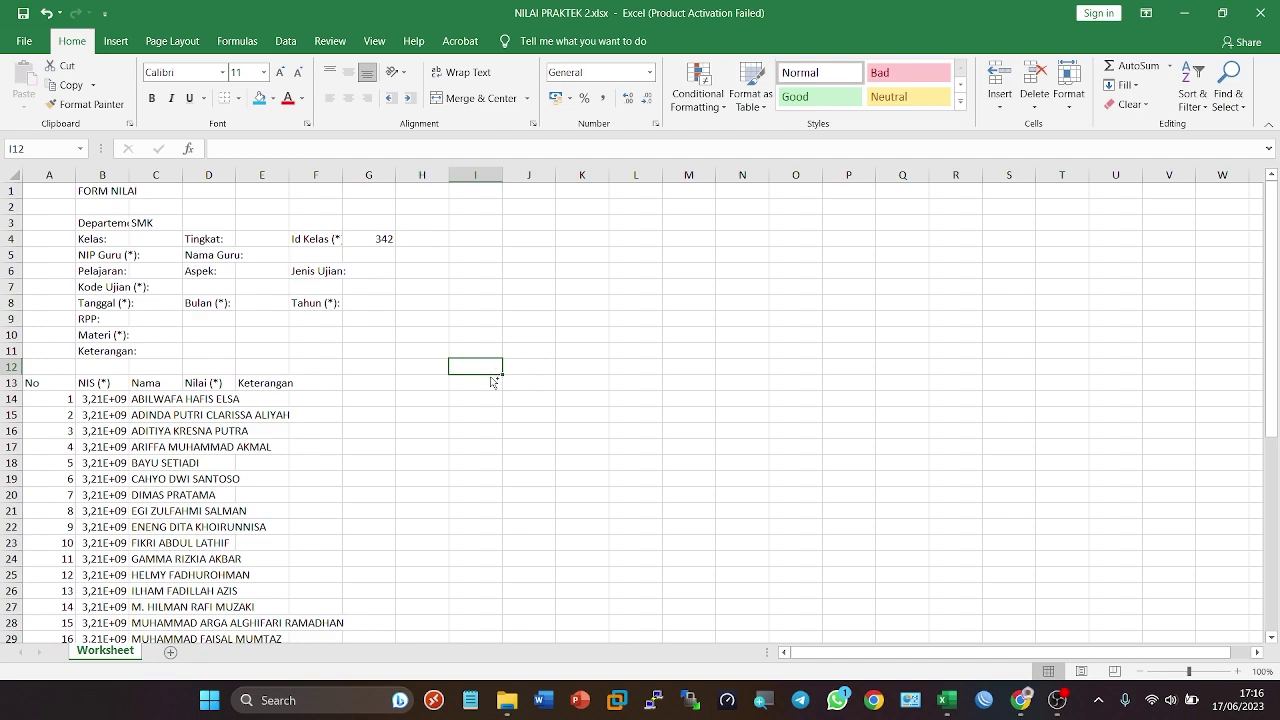
# Step: Auto-fit the widths of all columns in the worksheet to their contents
pyautogui.hotkey('ctrl', 'a')
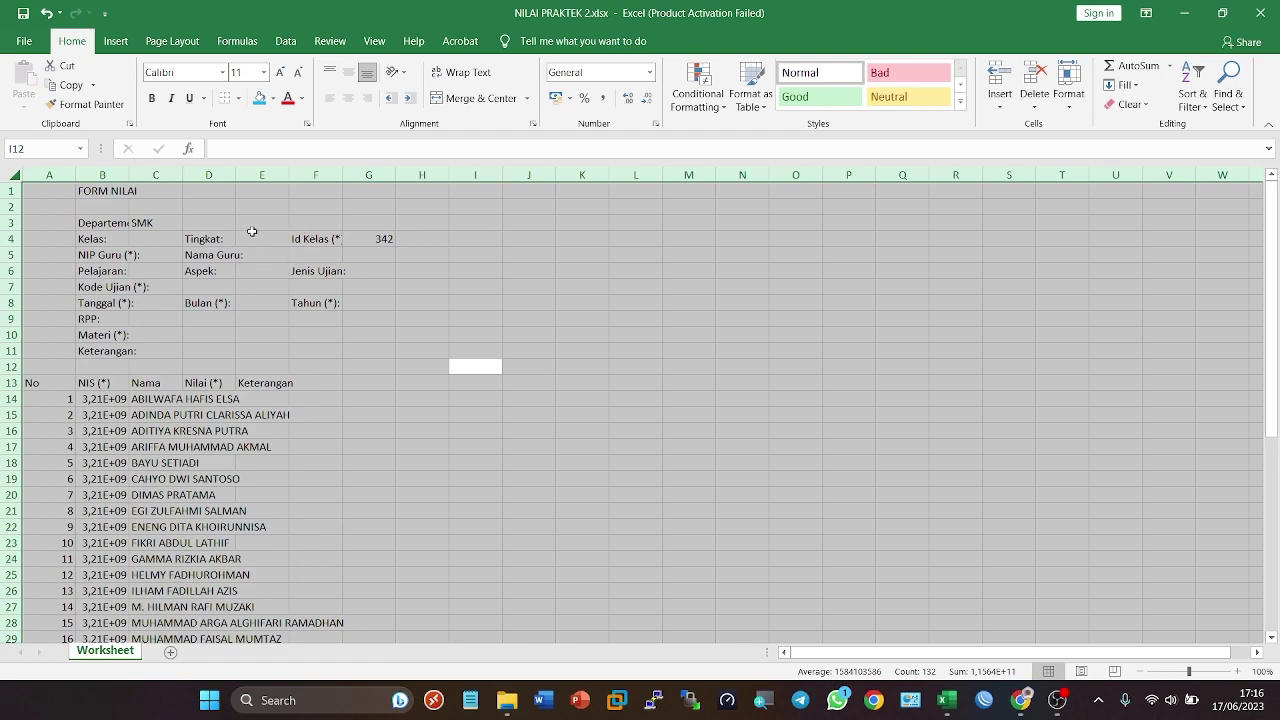
pyautogui.doubleClick(234, 172)
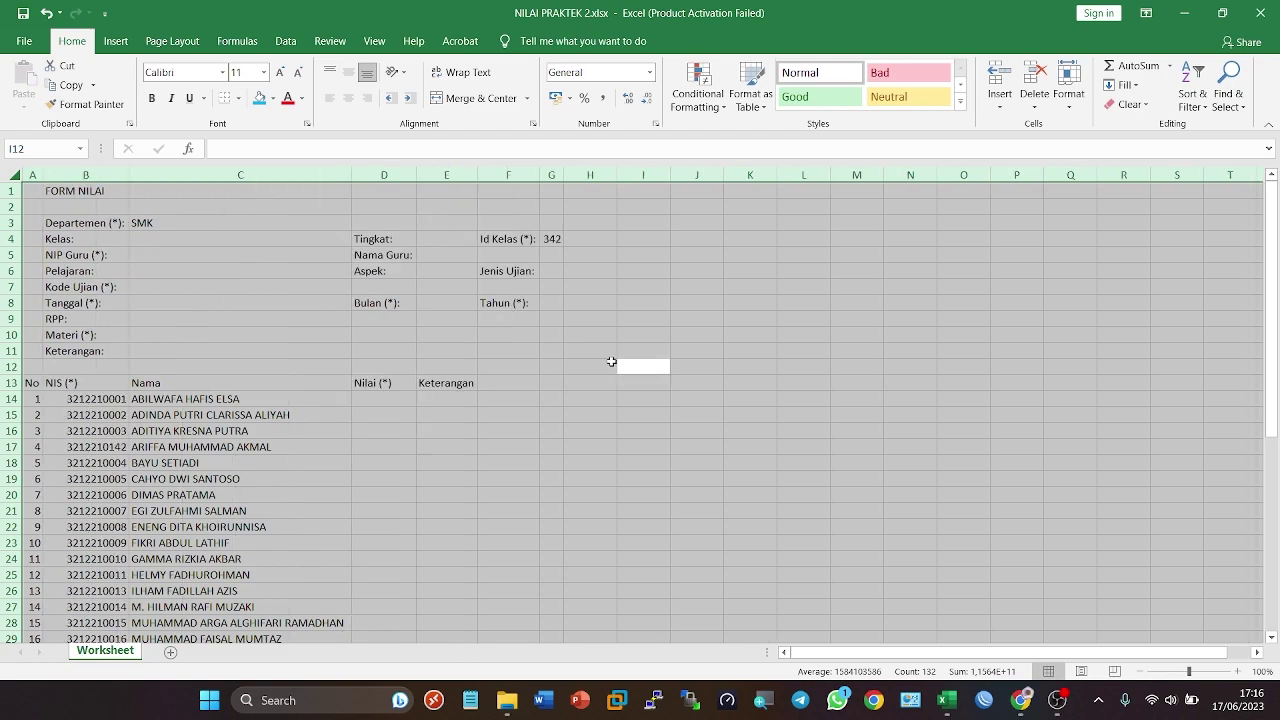
pyautogui.click(621, 400)
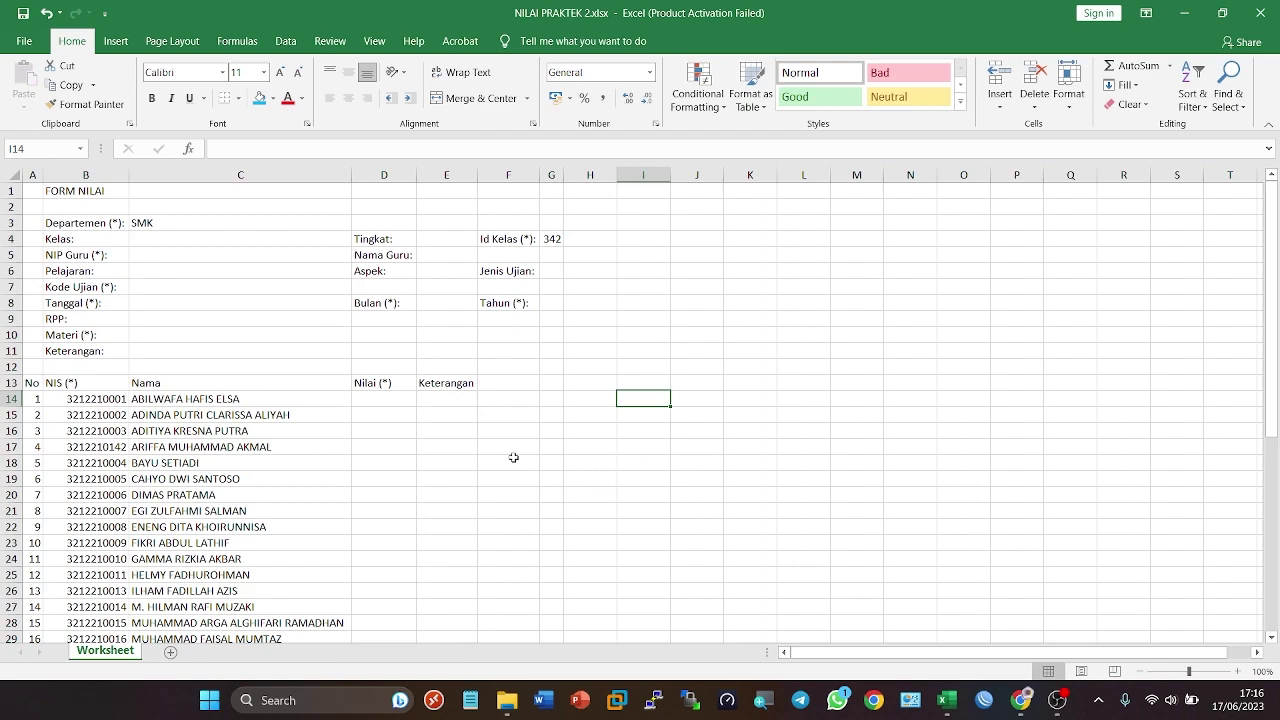
# Step: Review the NIP Guru and Pelajaran fields of the form and their entry cells
pyautogui.click(86, 256)
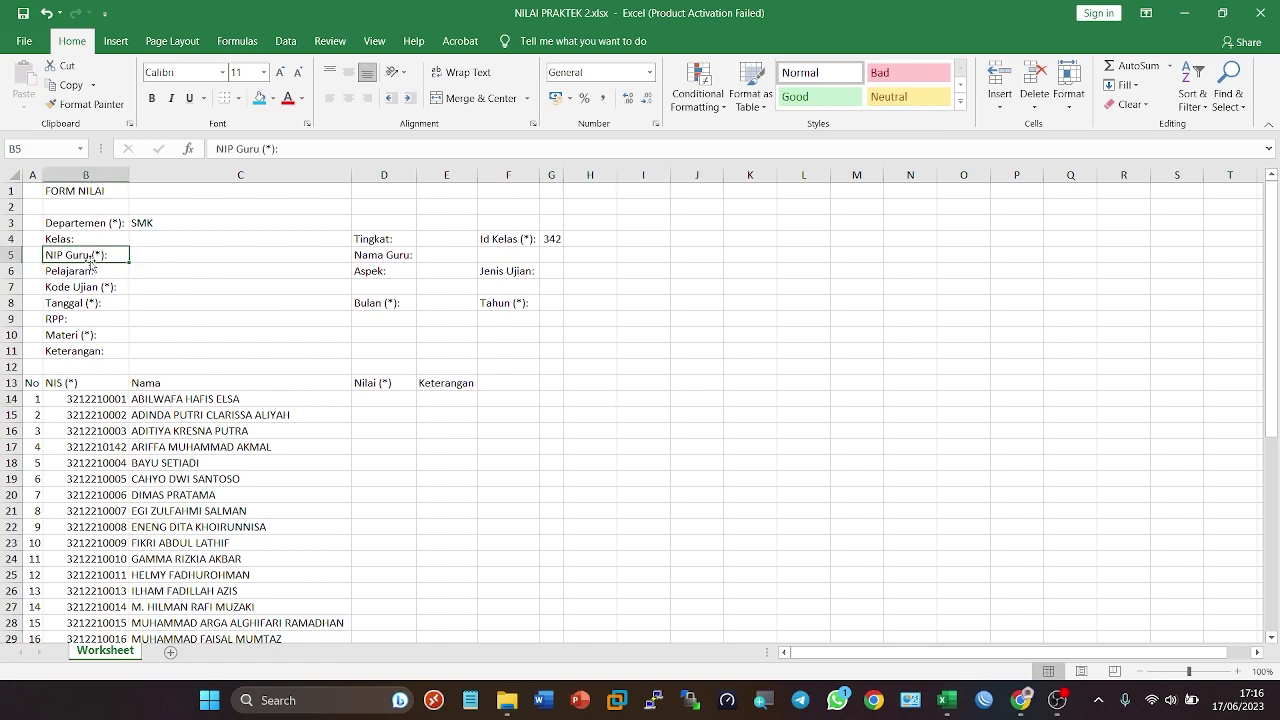
pyautogui.click(176, 256)
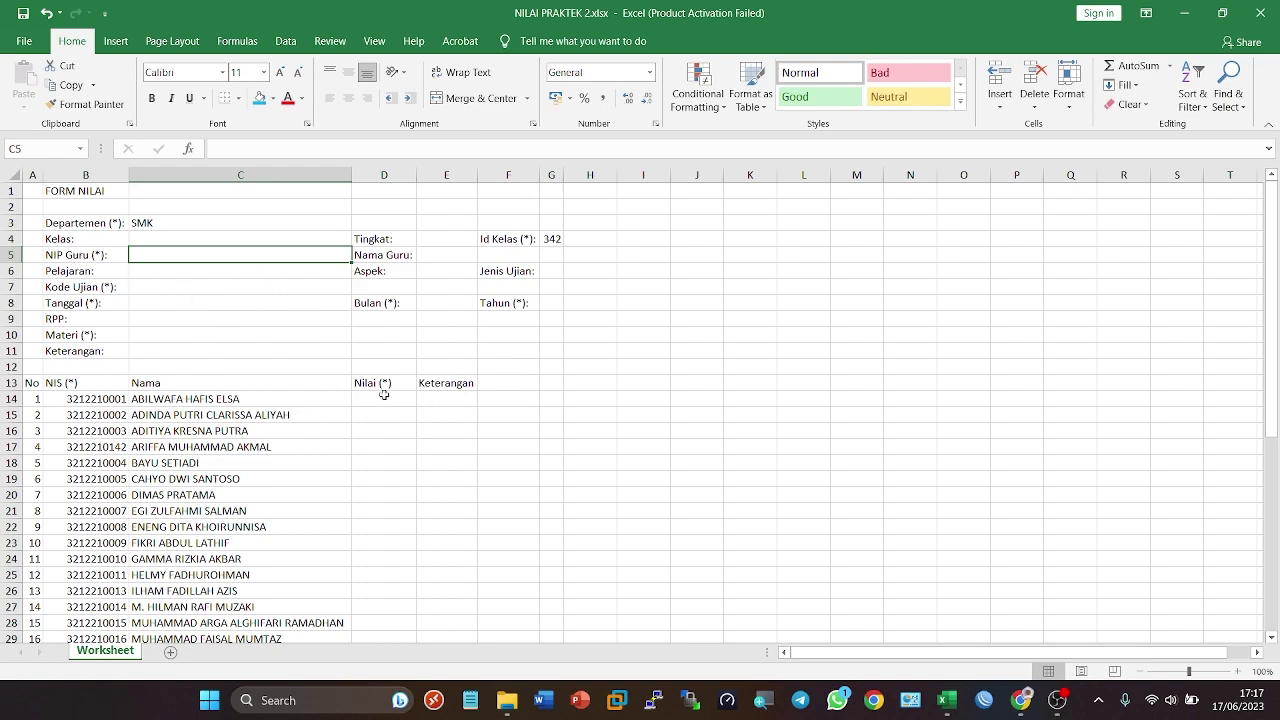
pyautogui.click(72, 273)
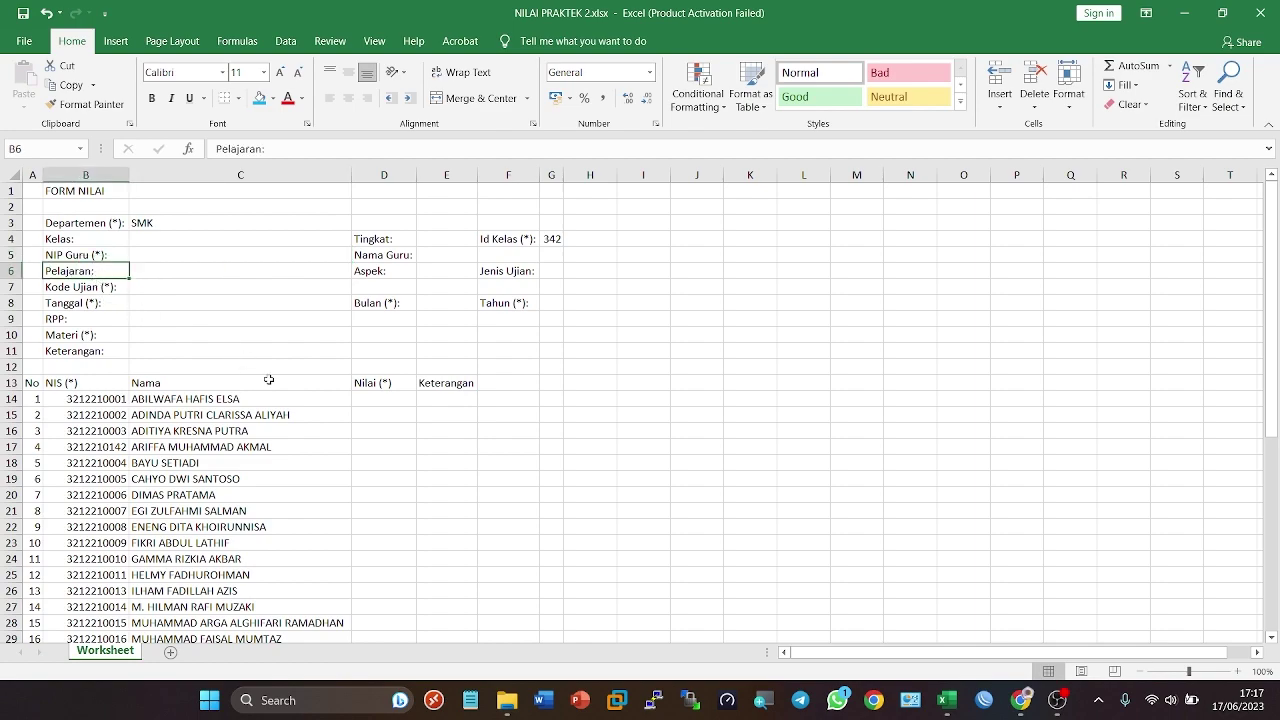
pyautogui.click(237, 382)
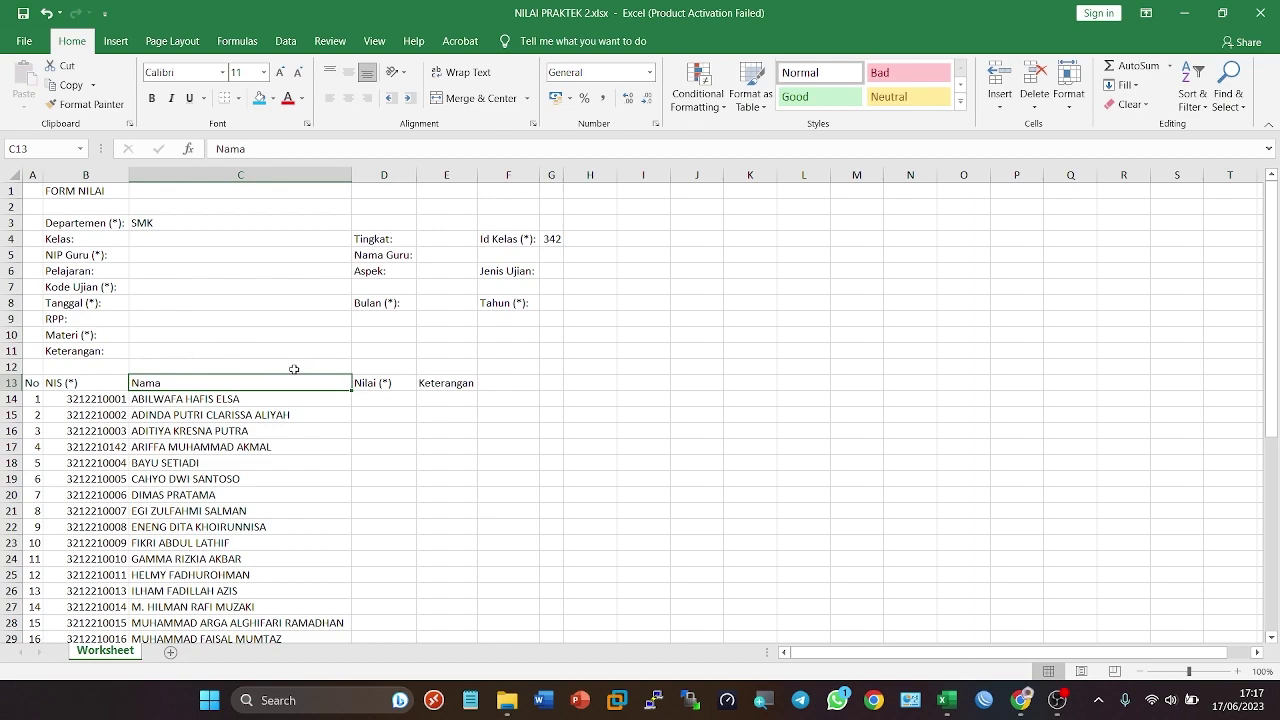
pyautogui.click(197, 257)
pyautogui.click(94, 256)
pyautogui.click(192, 256)
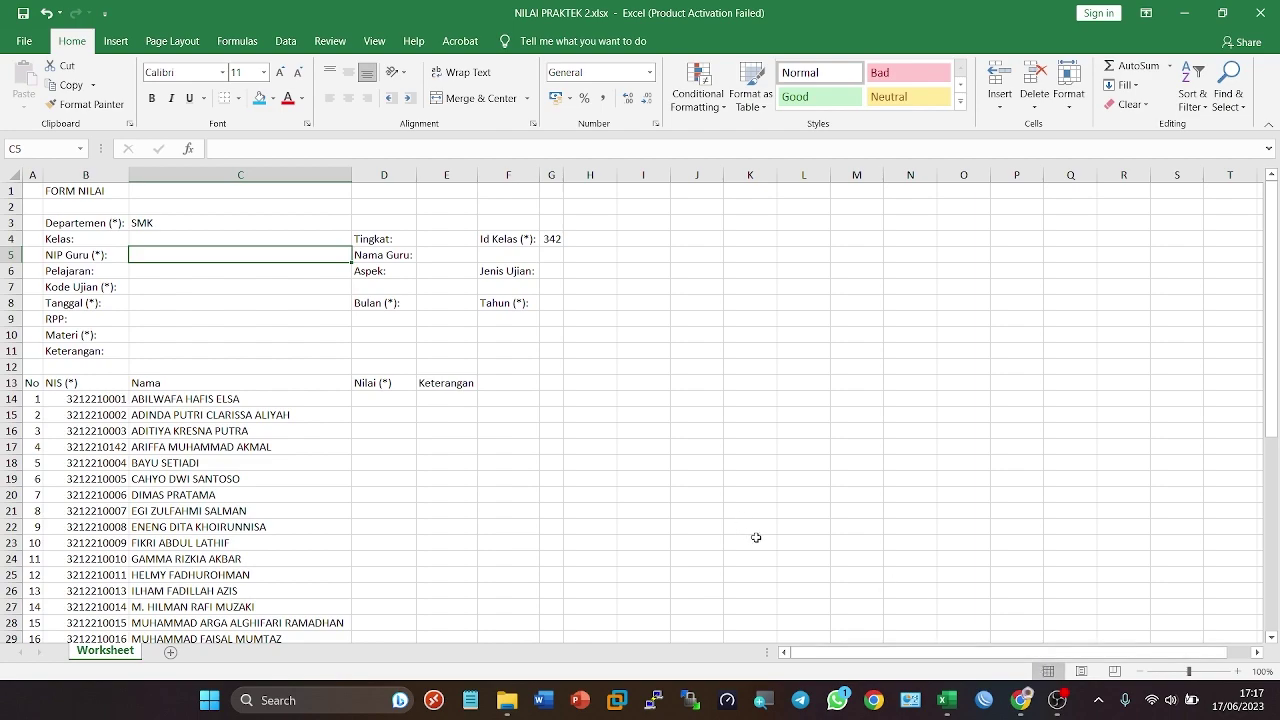
# Step: Switch to SISKO-BPPI in Chrome, open the Beranda page under Buletin and copy the teacher's ID number shown below the name
pyautogui.click(1021, 705)
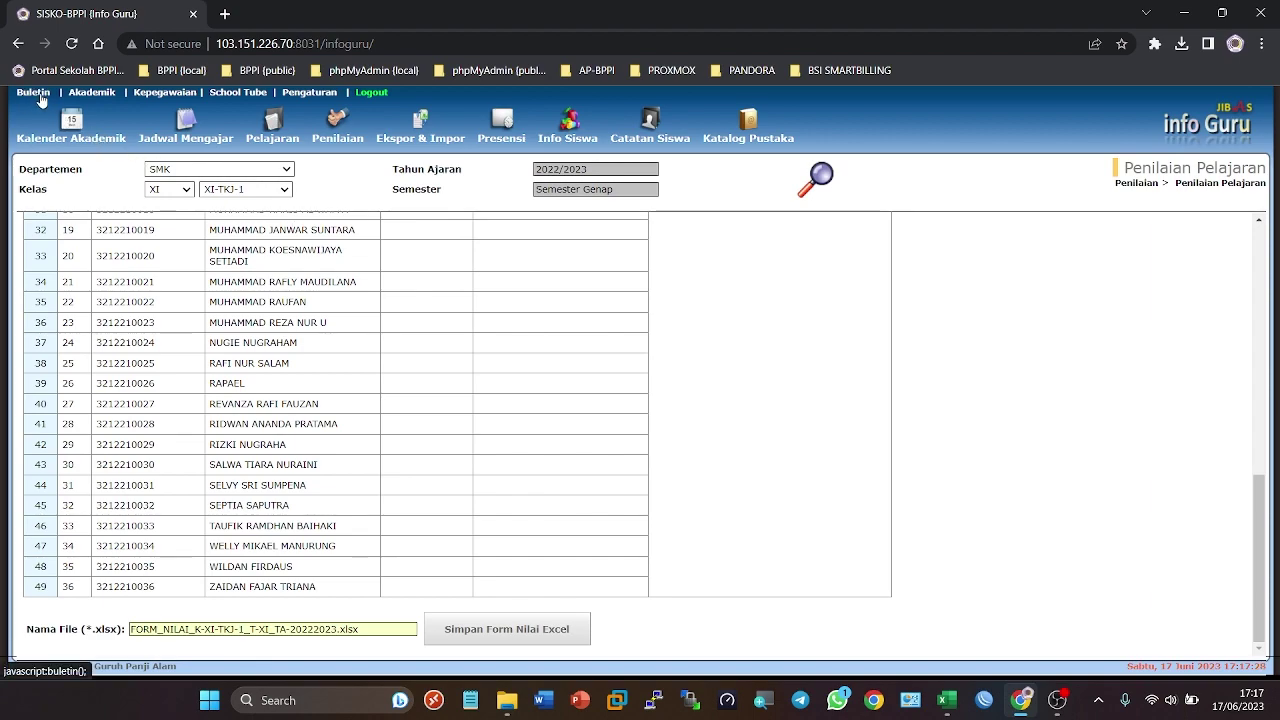
pyautogui.click(40, 96)
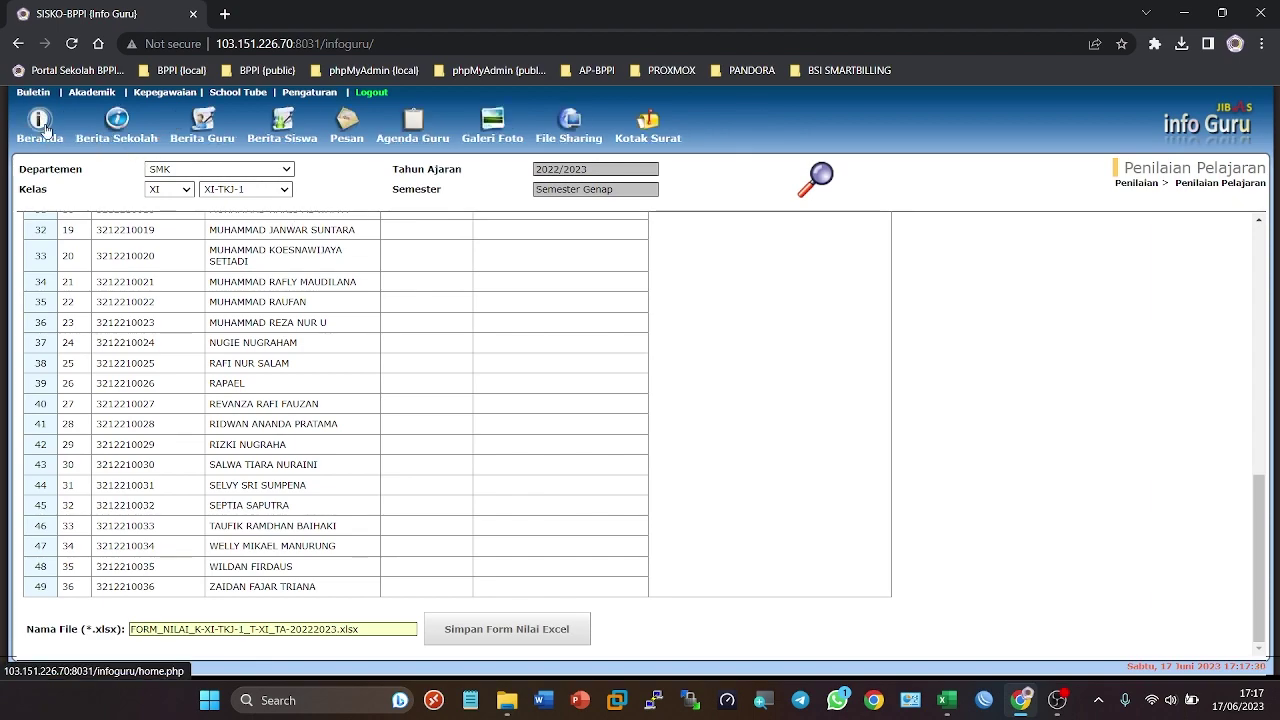
pyautogui.click(45, 130)
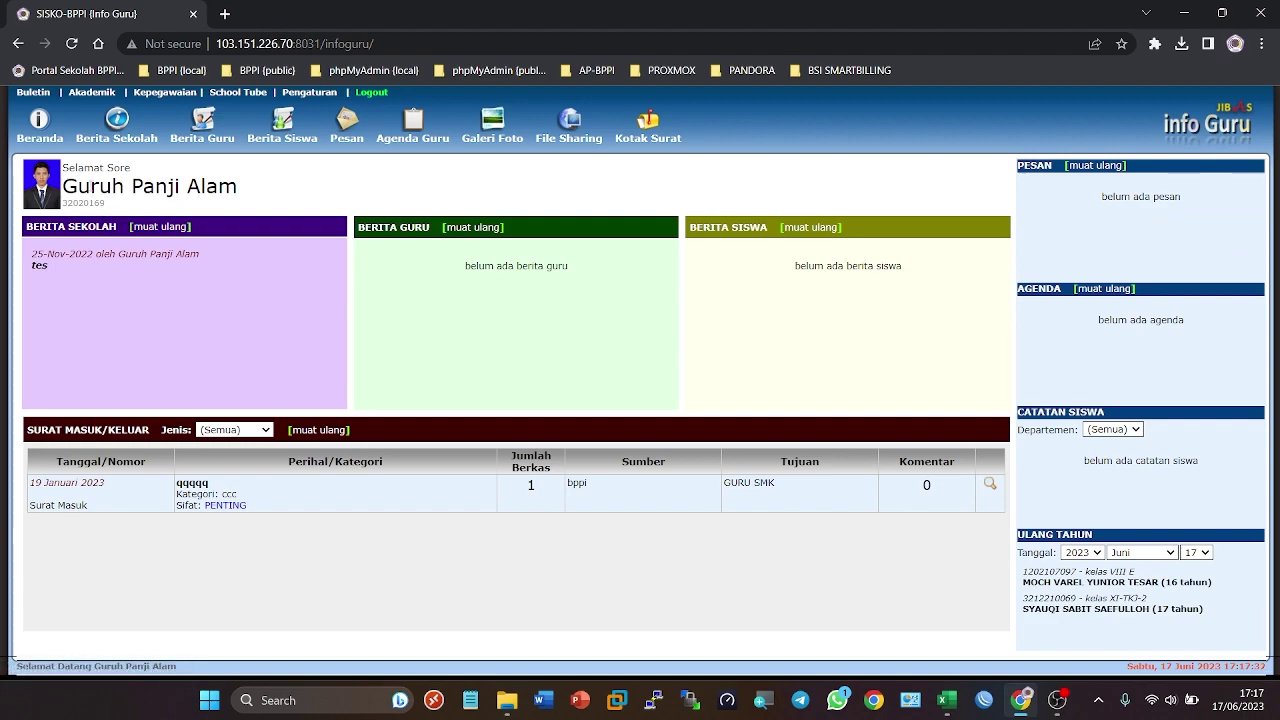
pyautogui.moveTo(74, 189); pyautogui.dragTo(198, 195)
pyautogui.moveTo(120, 208); pyautogui.dragTo(63, 207)
pyautogui.rightClick(85, 203)
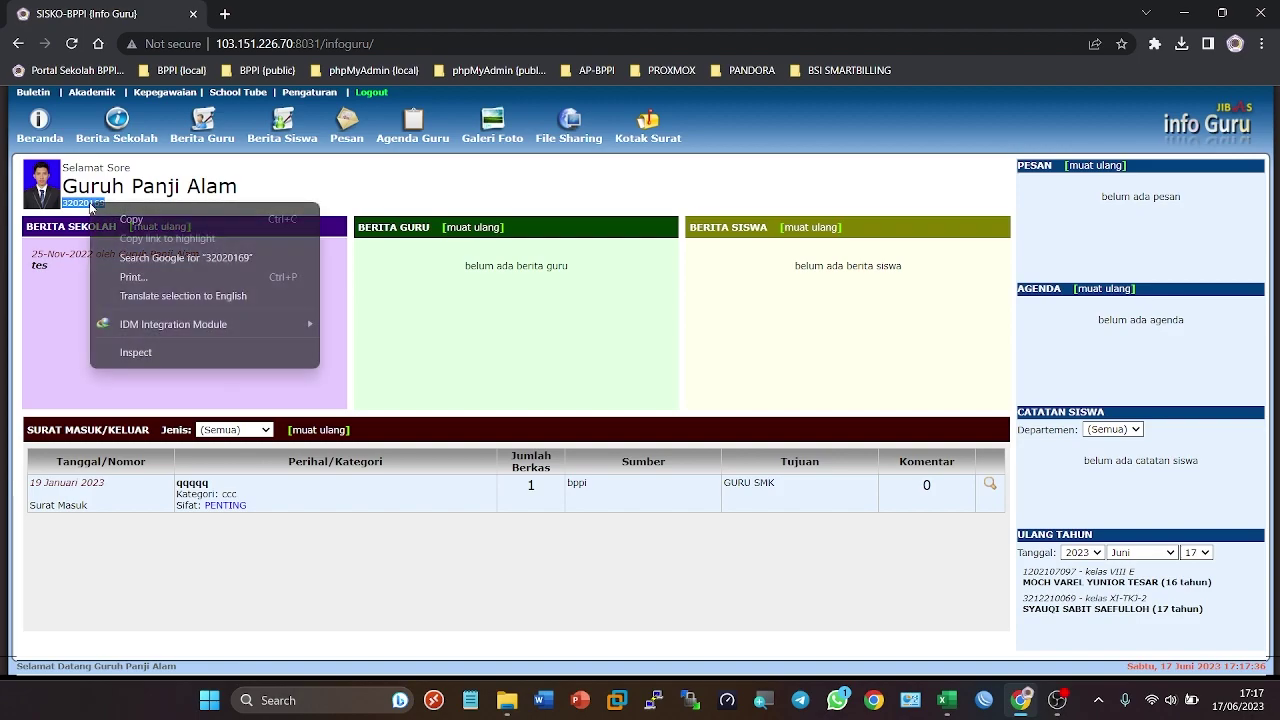
pyautogui.click(125, 224)
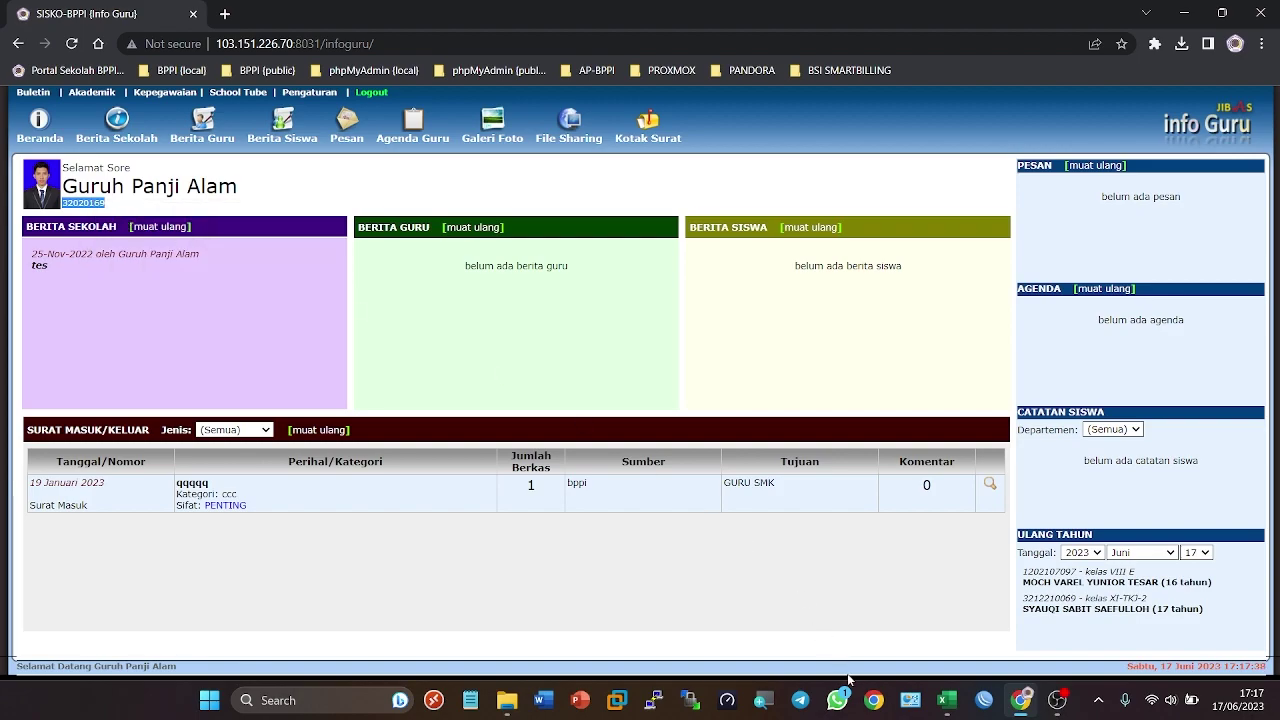
# Step: Return to NILAI PRAKTEK 2.xlsx in Excel and paste the copied teacher ID number into C5 for NIP Guru
pyautogui.moveTo(946, 700)
pyautogui.click(1077, 628)
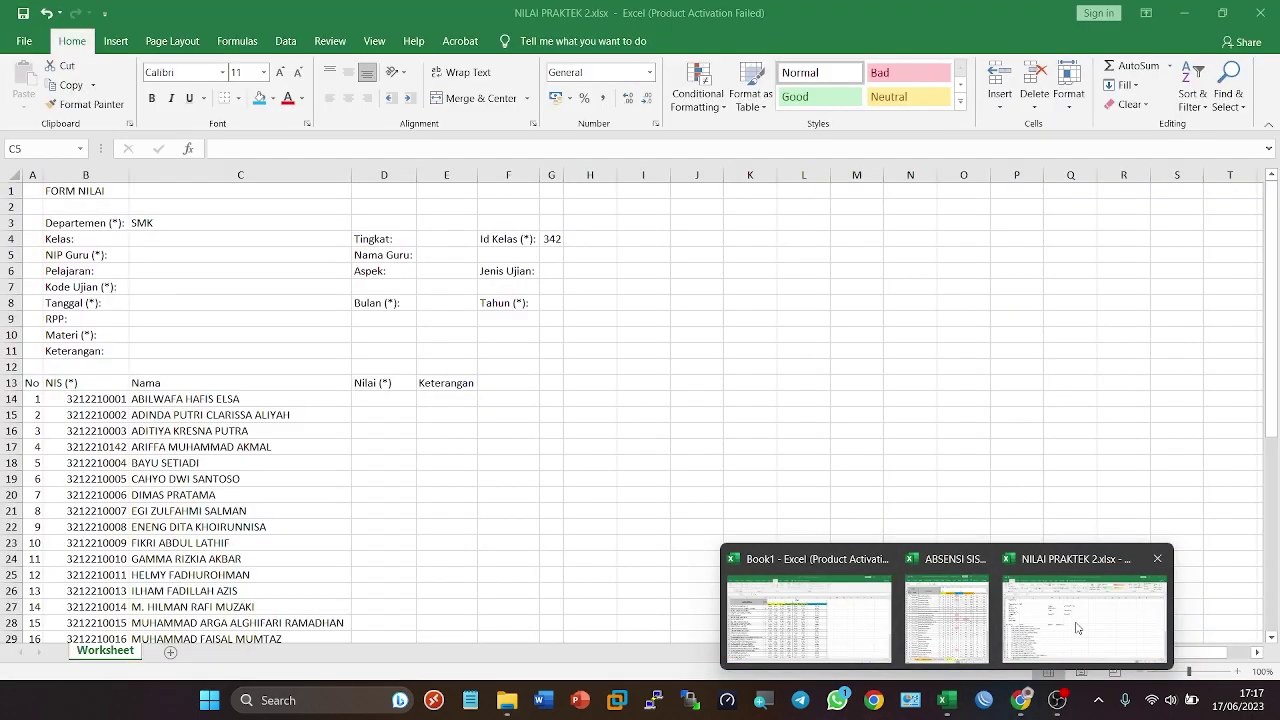
pyautogui.click(256, 302)
pyautogui.click(225, 255)
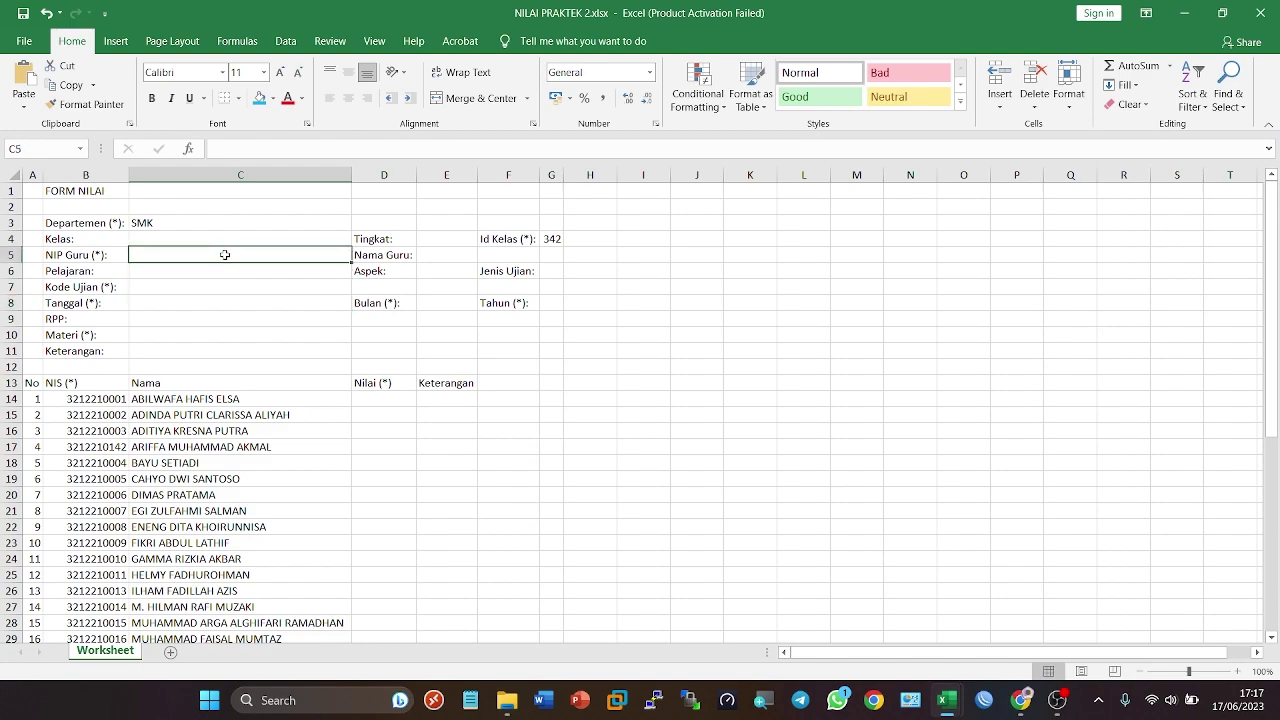
pyautogui.rightClick(225, 255)
pyautogui.click(284, 331)
pyautogui.click(304, 308)
pyautogui.click(309, 257)
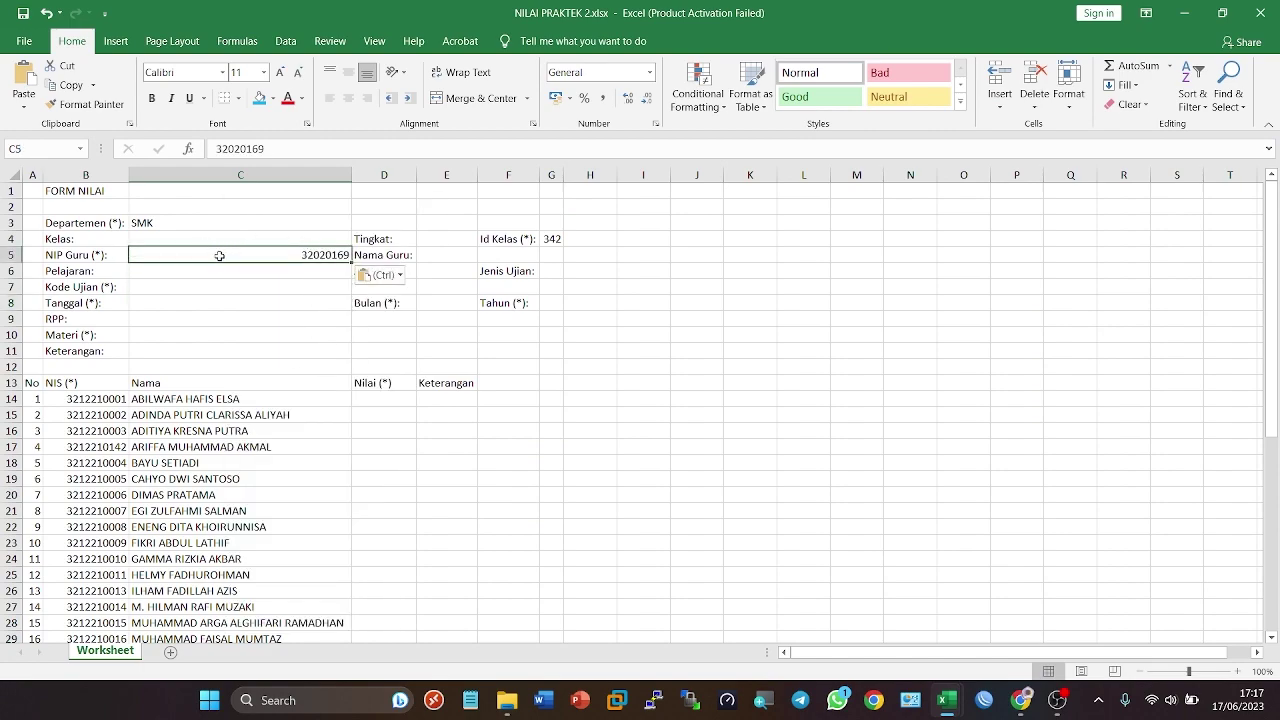
# Step: Compare the NIP Guru label cell B5 with its entry cell C5
pyautogui.click(114, 257)
pyautogui.click(260, 268)
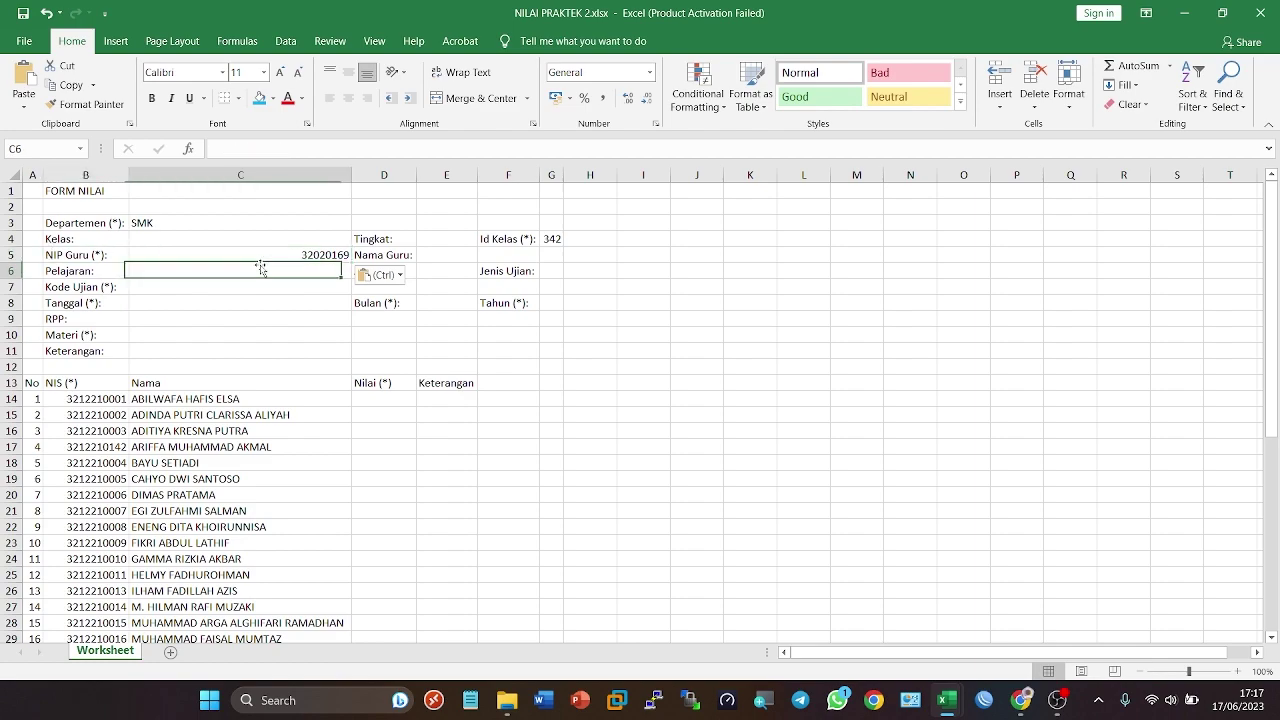
pyautogui.click(74, 258)
pyautogui.click(225, 257)
pyautogui.click(96, 256)
pyautogui.click(215, 256)
pyautogui.click(103, 257)
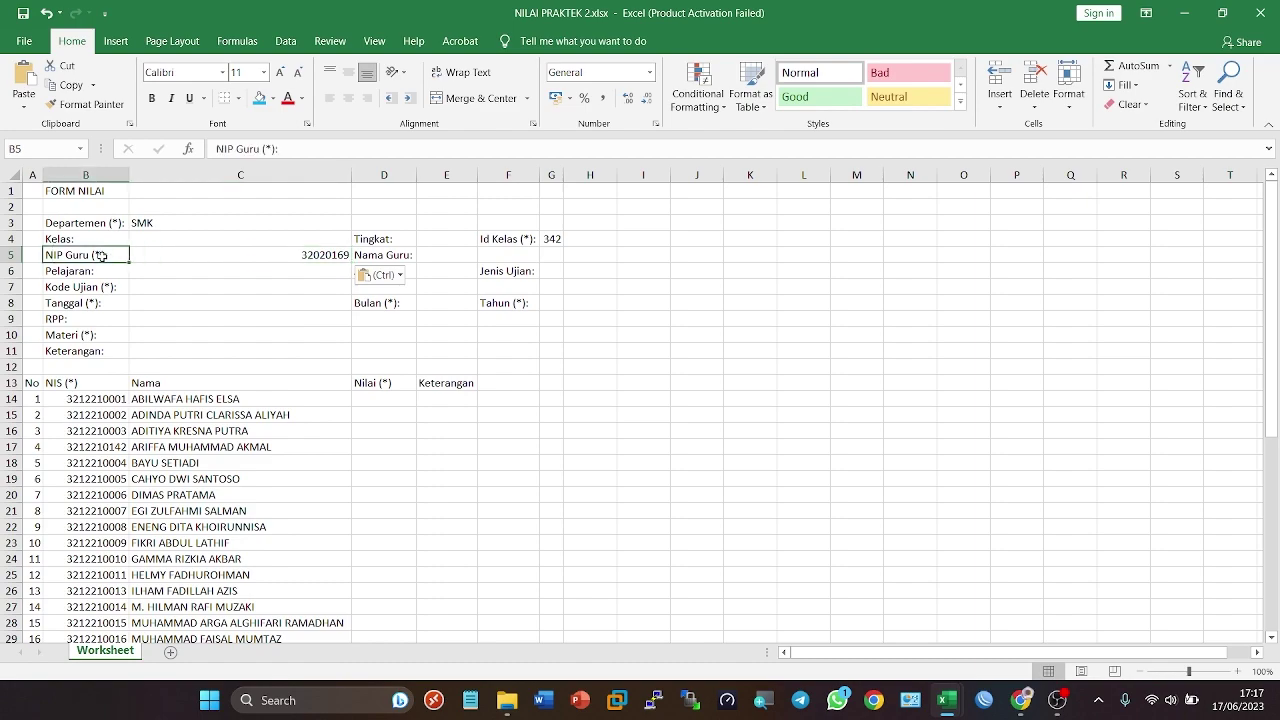
pyautogui.click(289, 151)
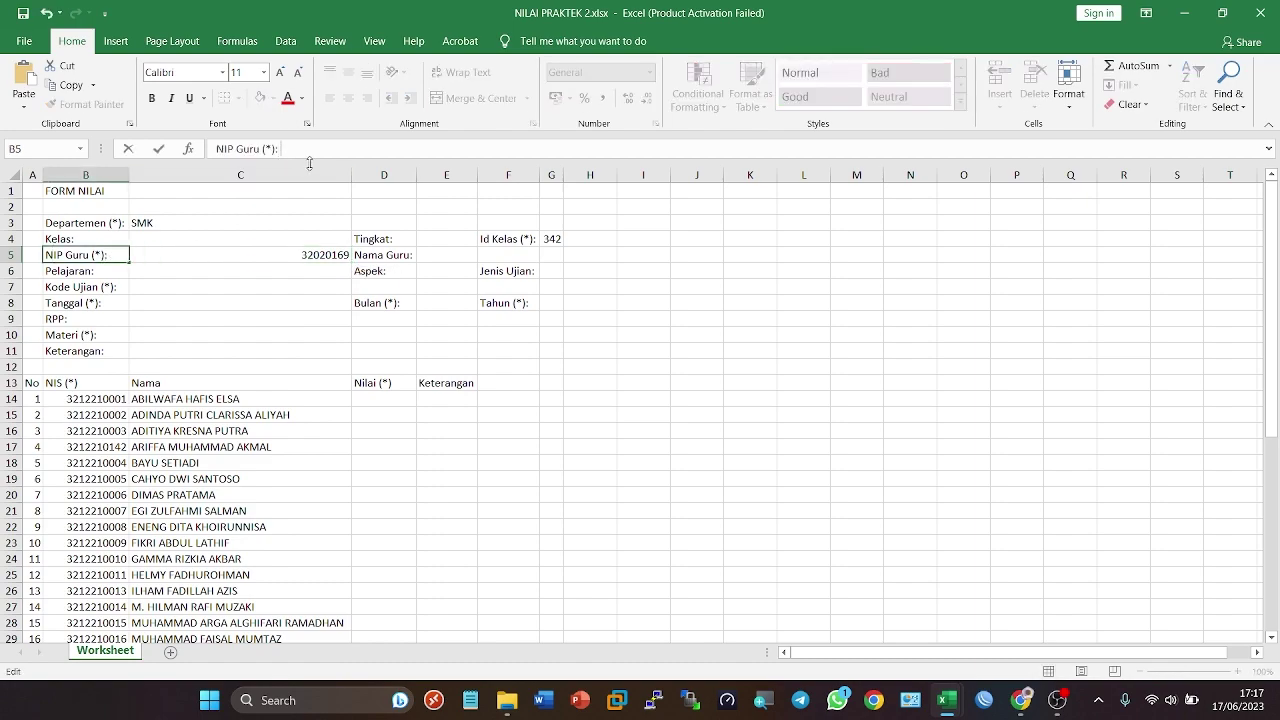
pyautogui.write('65765')
pyautogui.press('BackSpace')
pyautogui.press('BackSpace')
pyautogui.press('BackSpace')
pyautogui.press('BackSpace')
pyautogui.press('BackSpace')
pyautogui.press('BackSpace')
pyautogui.press('Escape')
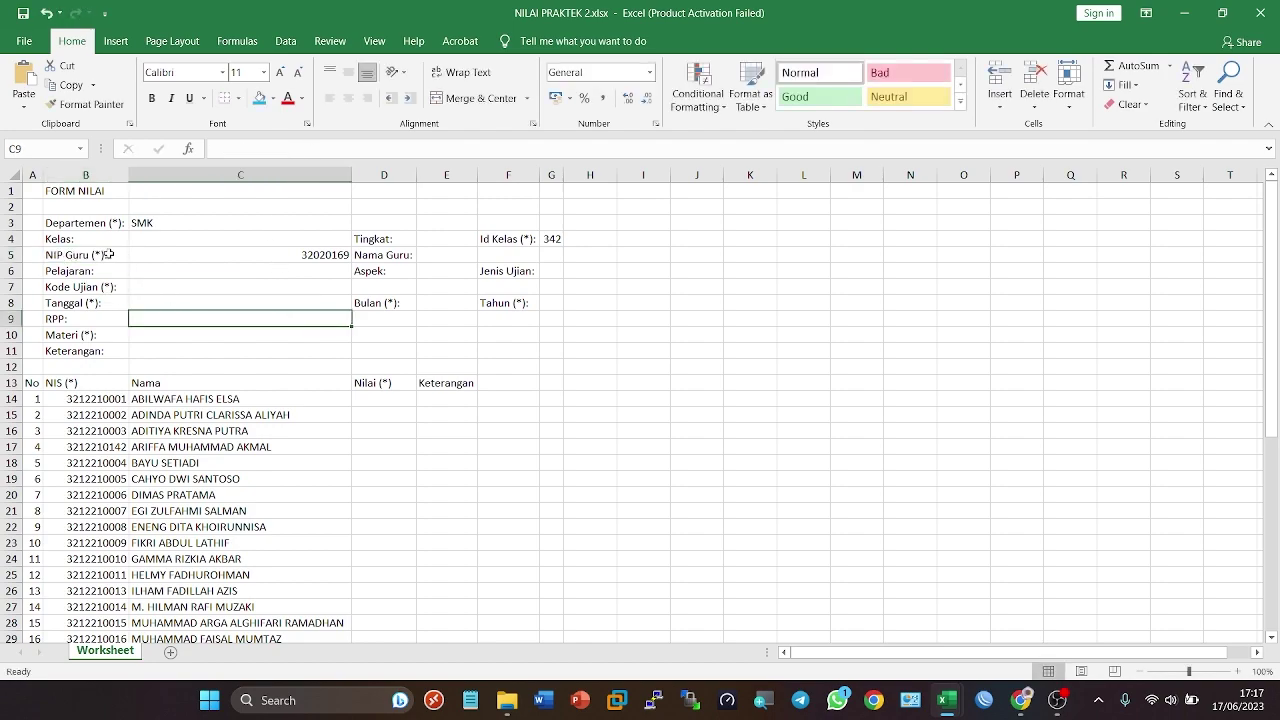
pyautogui.click(253, 261)
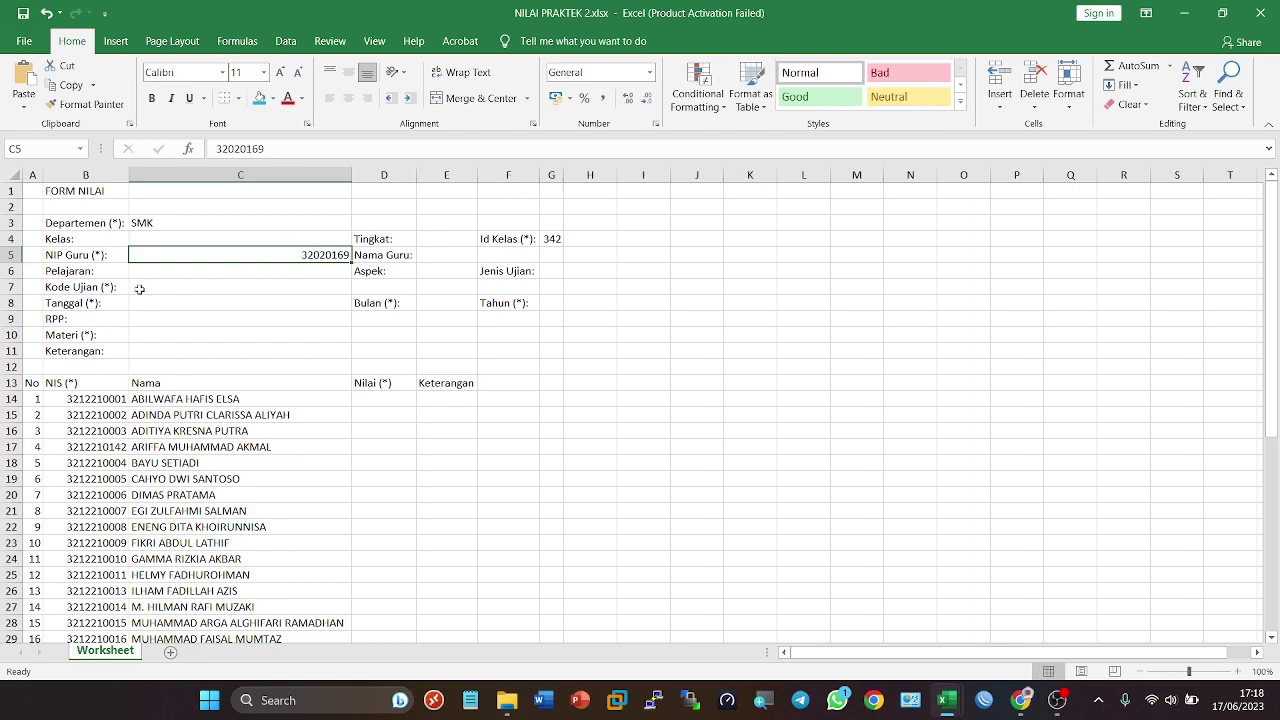
# Step: Enter "Praktek 2" as the Kode Ujian in C7
pyautogui.click(262, 286)
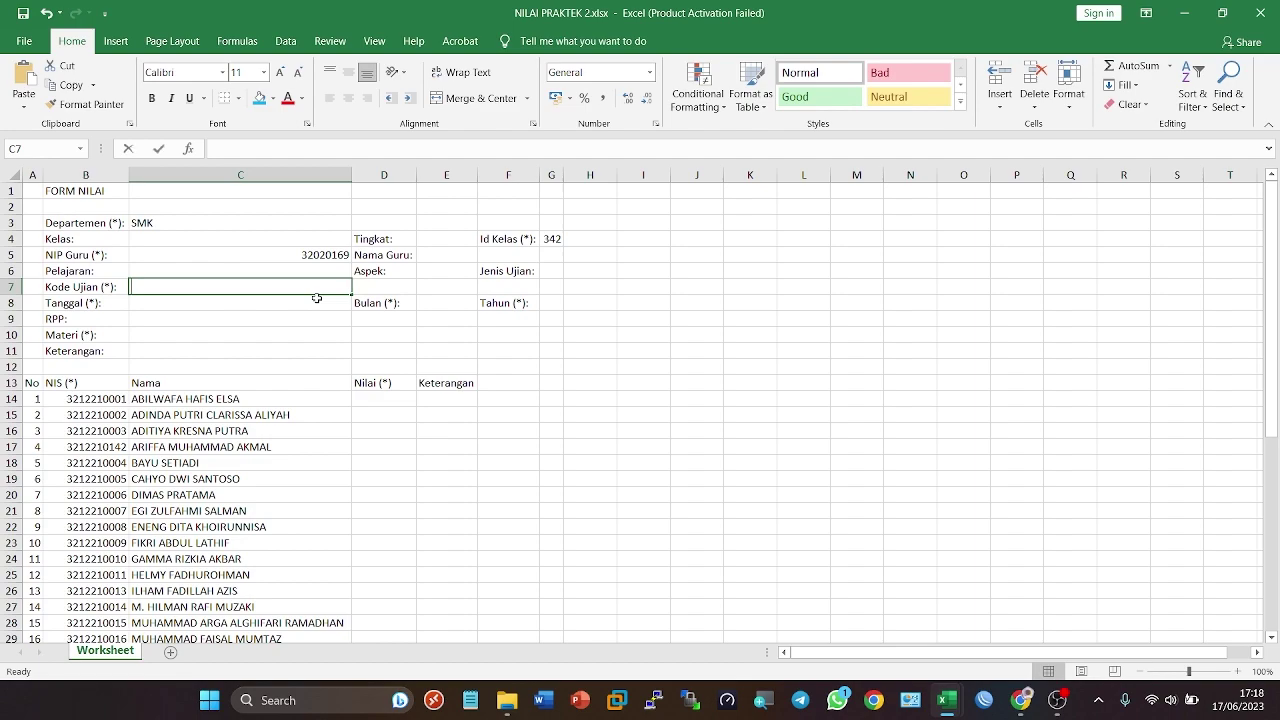
pyautogui.write('Prakte')
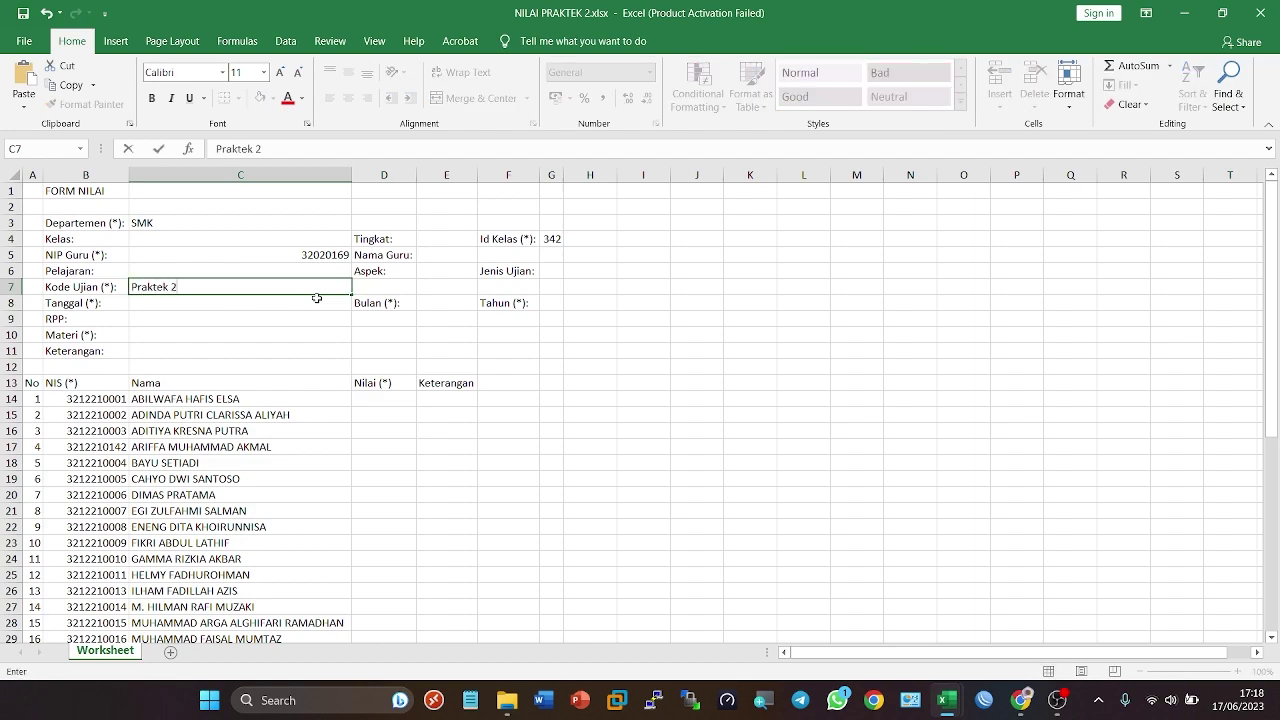
pyautogui.write('k 2')
pyautogui.click(265, 347)
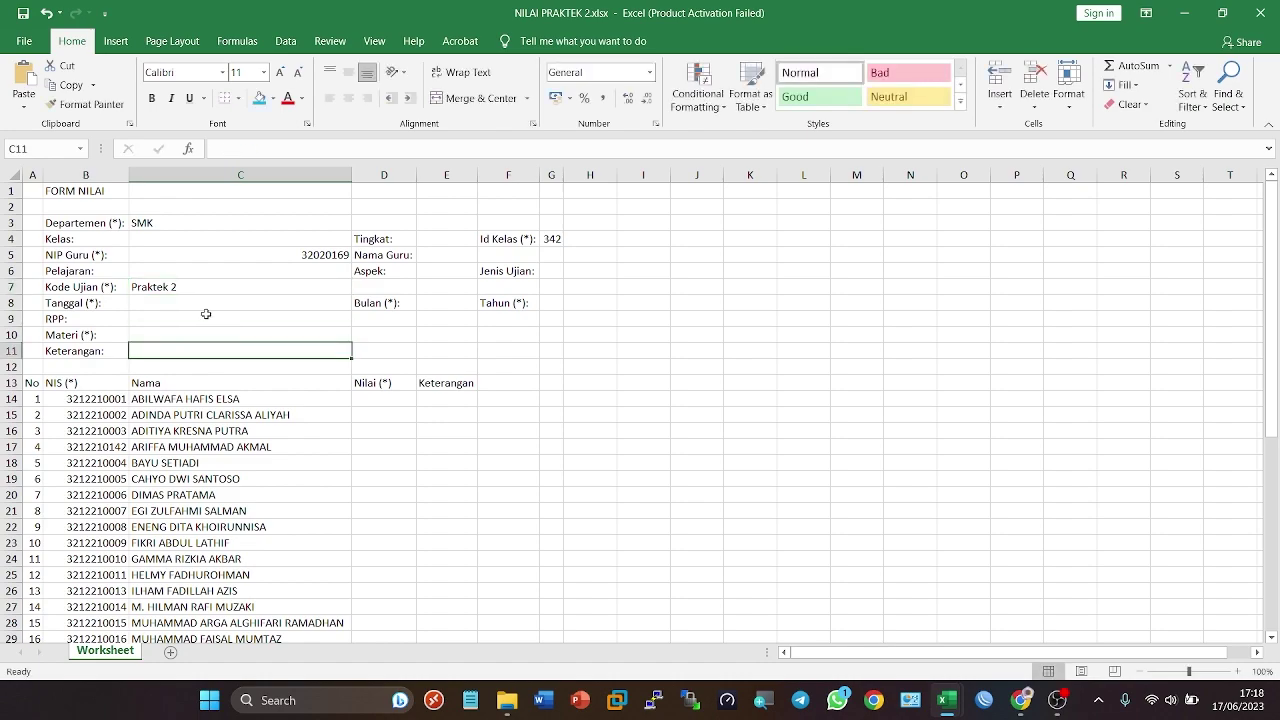
# Step: Fill in the exam date with Tanggal 17, Bulan 6 and Tahun 2023
pyautogui.click(194, 303)
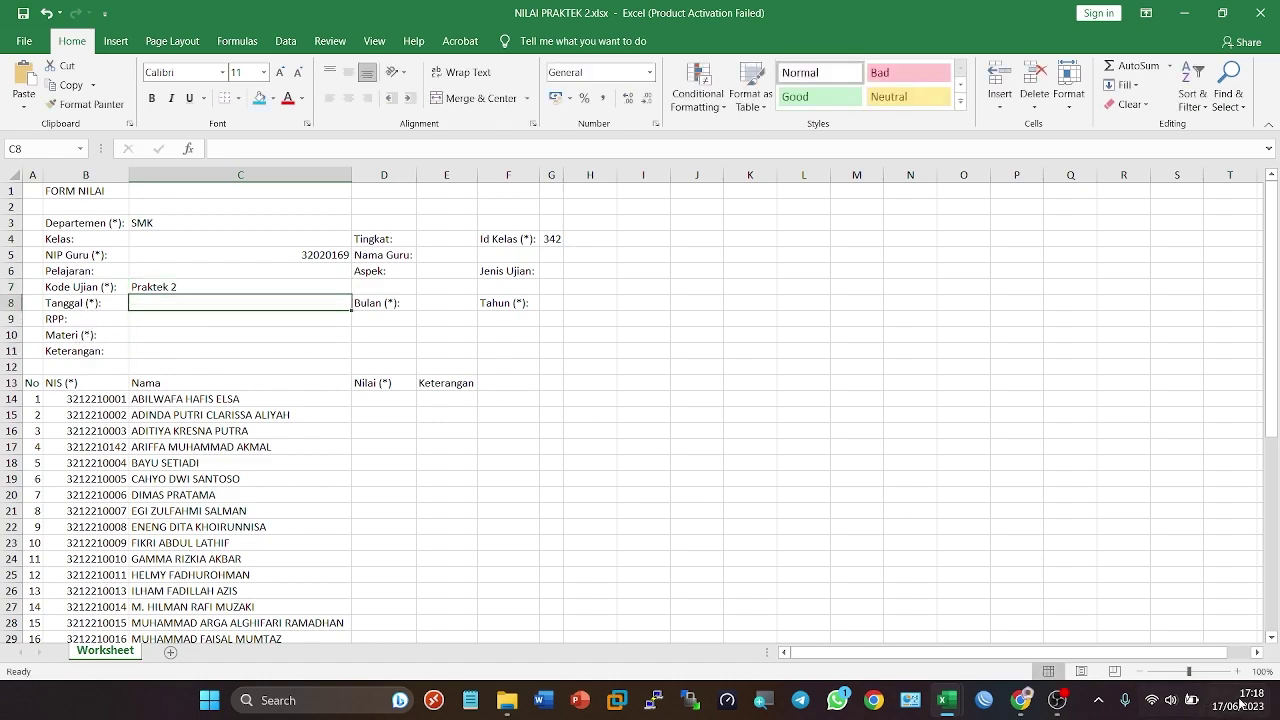
pyautogui.write('17')
pyautogui.click(430, 304)
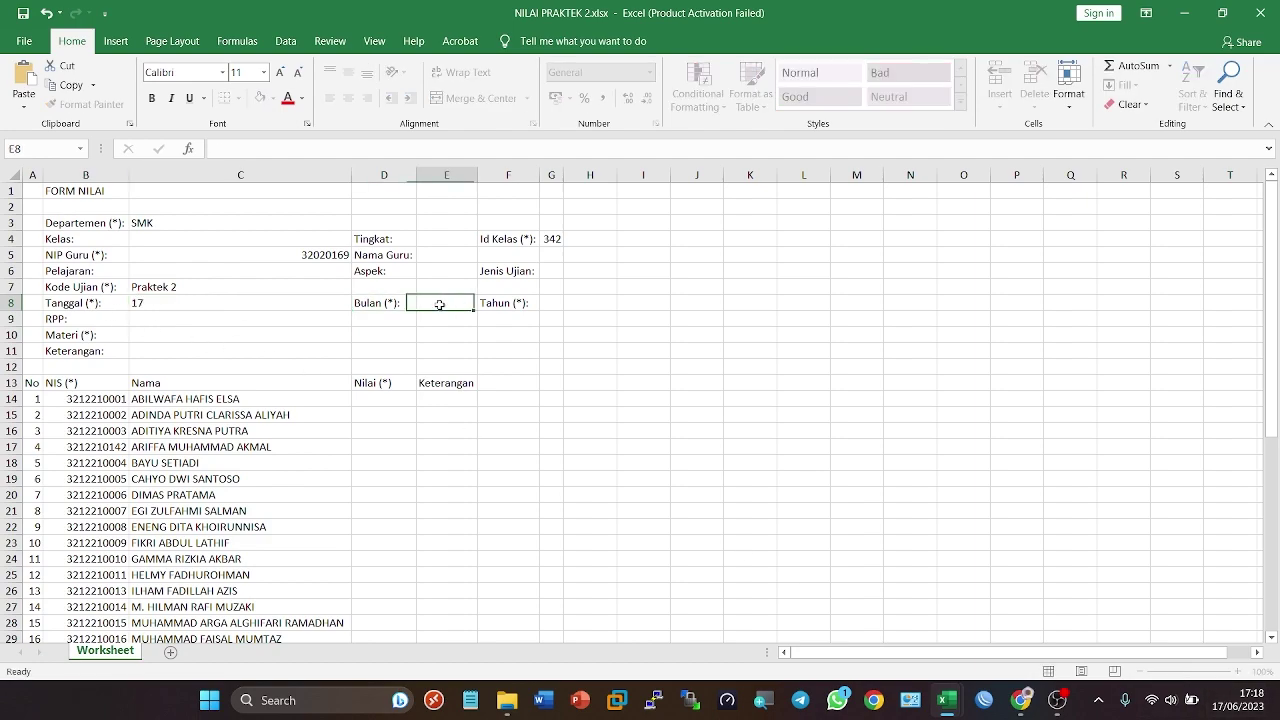
pyautogui.write('6')
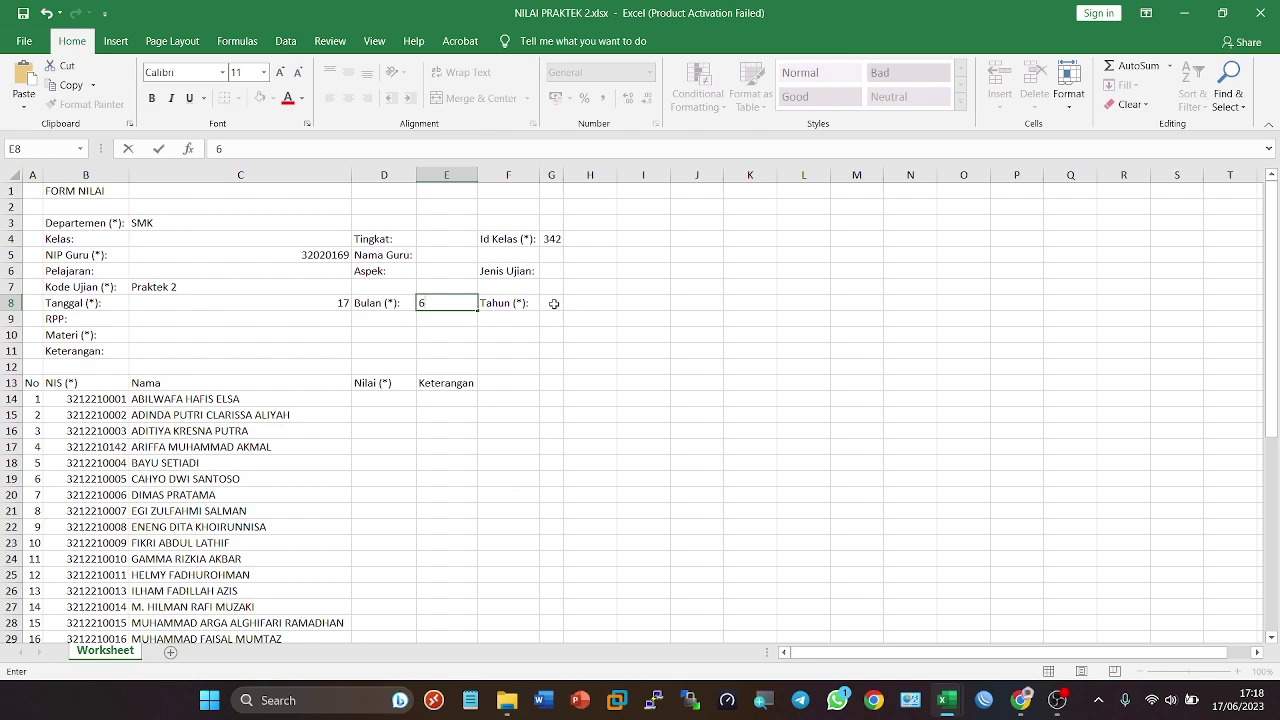
pyautogui.click(554, 304)
pyautogui.write('2023')
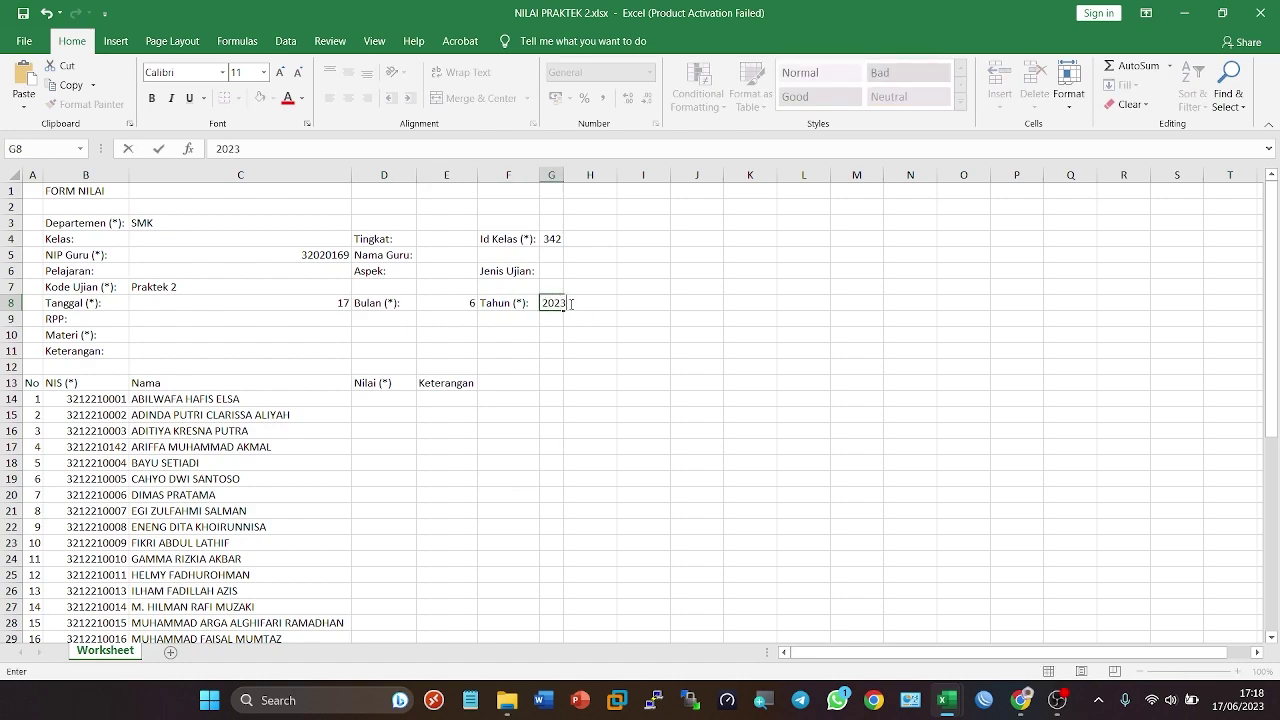
pyautogui.click(581, 362)
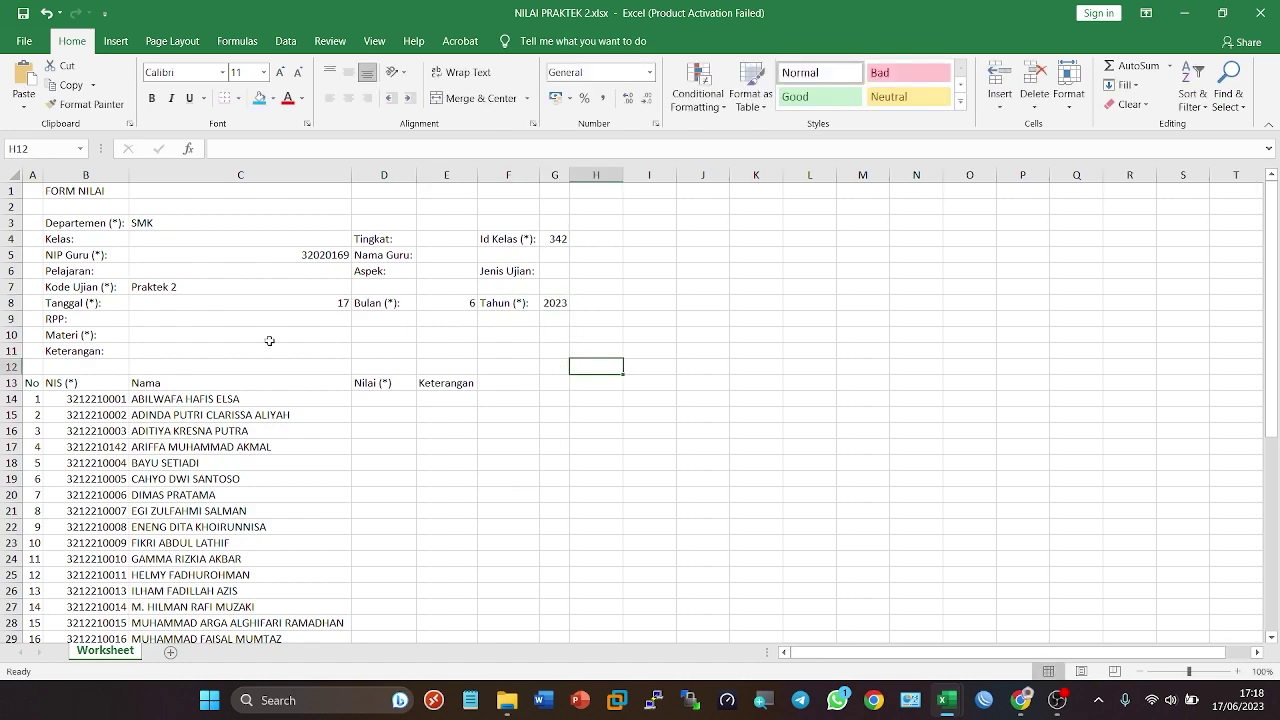
# Step: Copy the Kode Ujian value "Praktek 2" into C10 for Materi
pyautogui.click(151, 335)
pyautogui.click(174, 367)
pyautogui.click(172, 340)
pyautogui.click(176, 285)
pyautogui.hotkey('ctrl', 'c')
pyautogui.click(167, 333)
pyautogui.hotkey('ctrl', 'v')
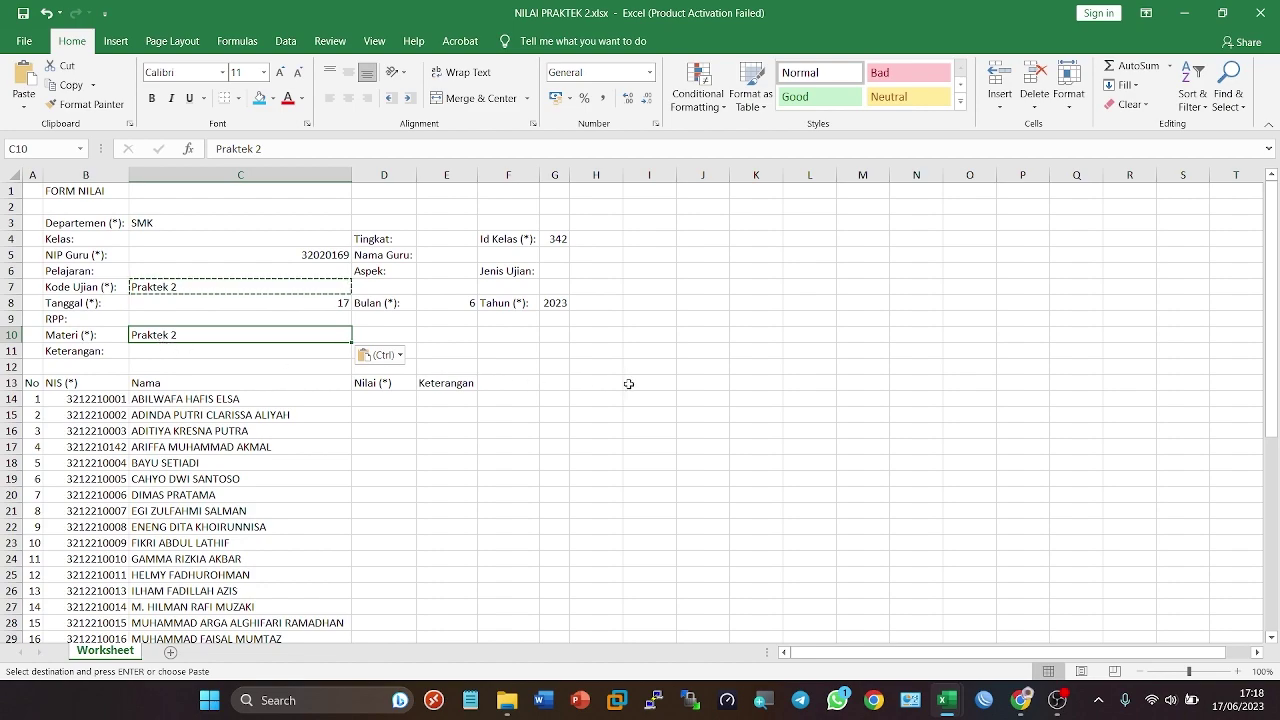
# Step: Copy the Praktek 2 scores in I4:I39 from the Book1 workbook
pyautogui.click(628, 380)
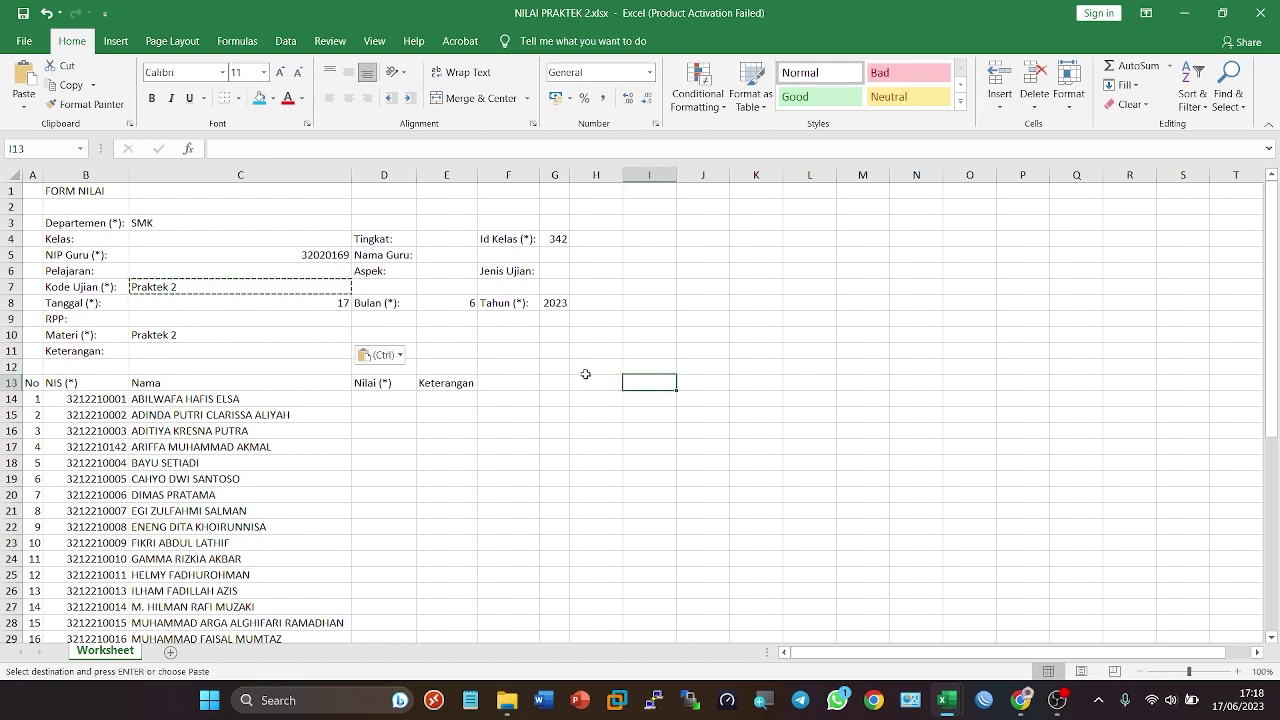
pyautogui.click(212, 336)
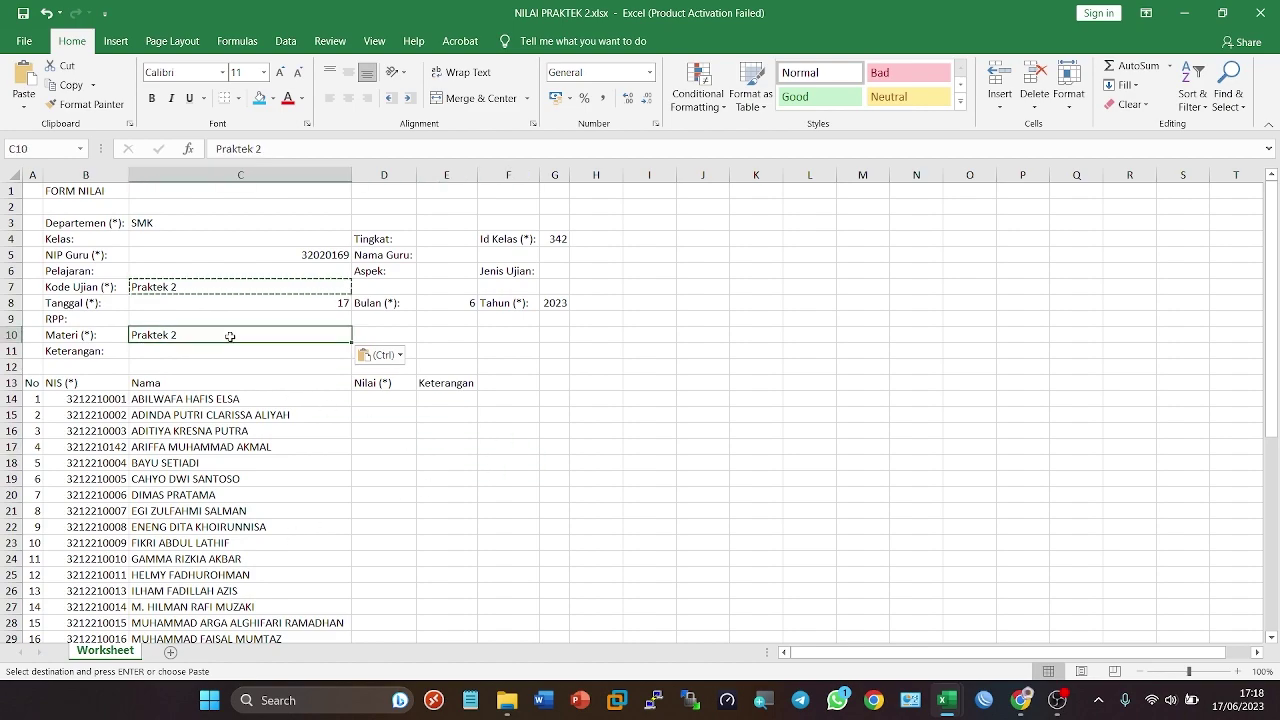
pyautogui.press('Escape')
pyautogui.click(488, 404)
pyautogui.click(392, 400)
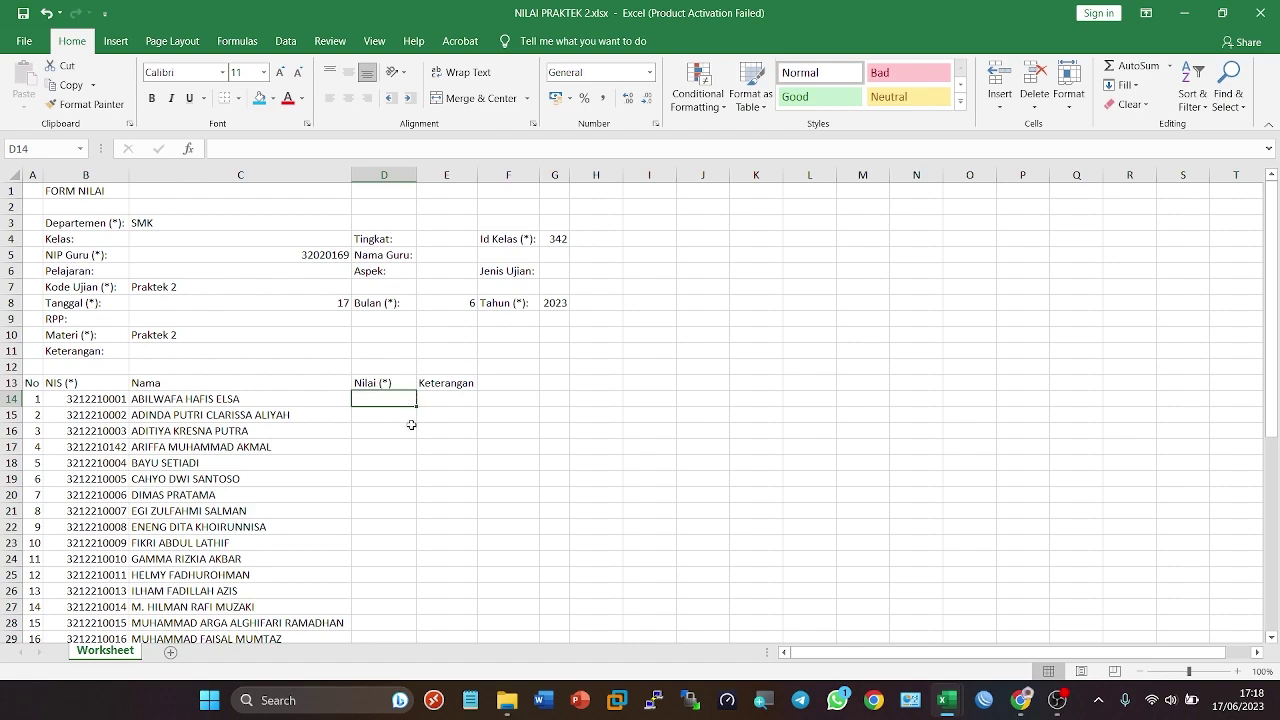
pyautogui.moveTo(946, 700)
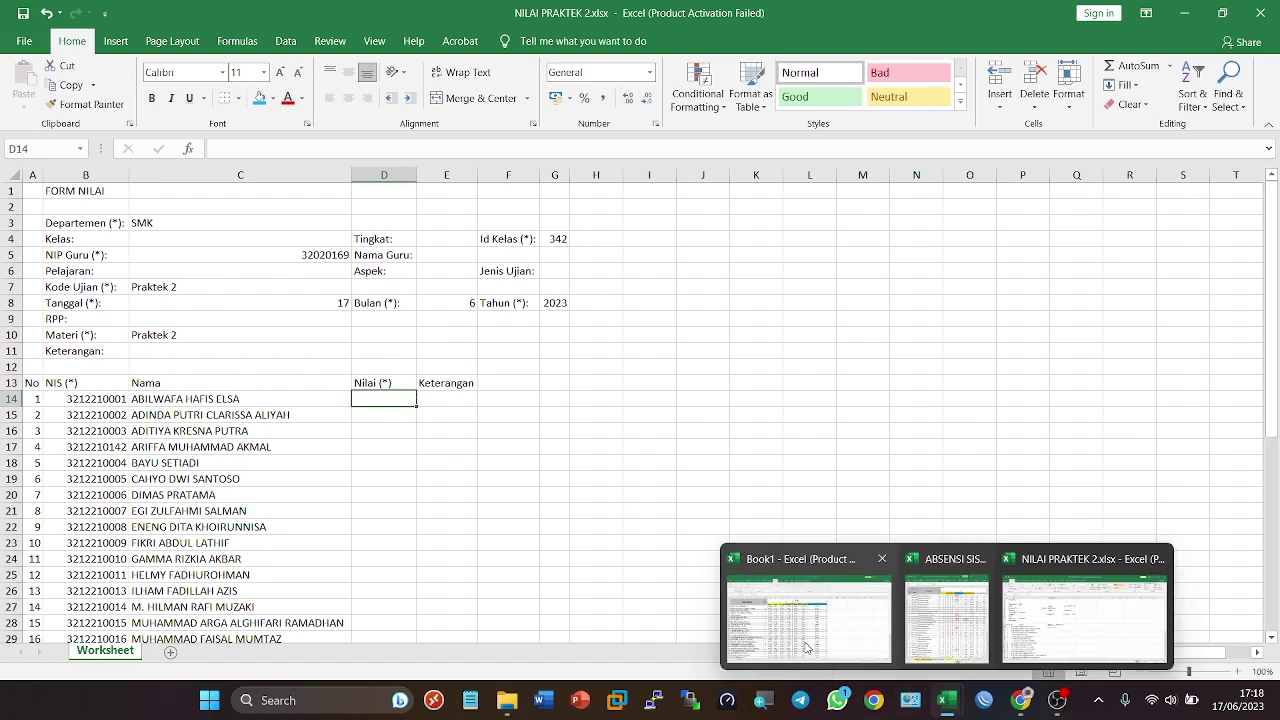
pyautogui.click(855, 624)
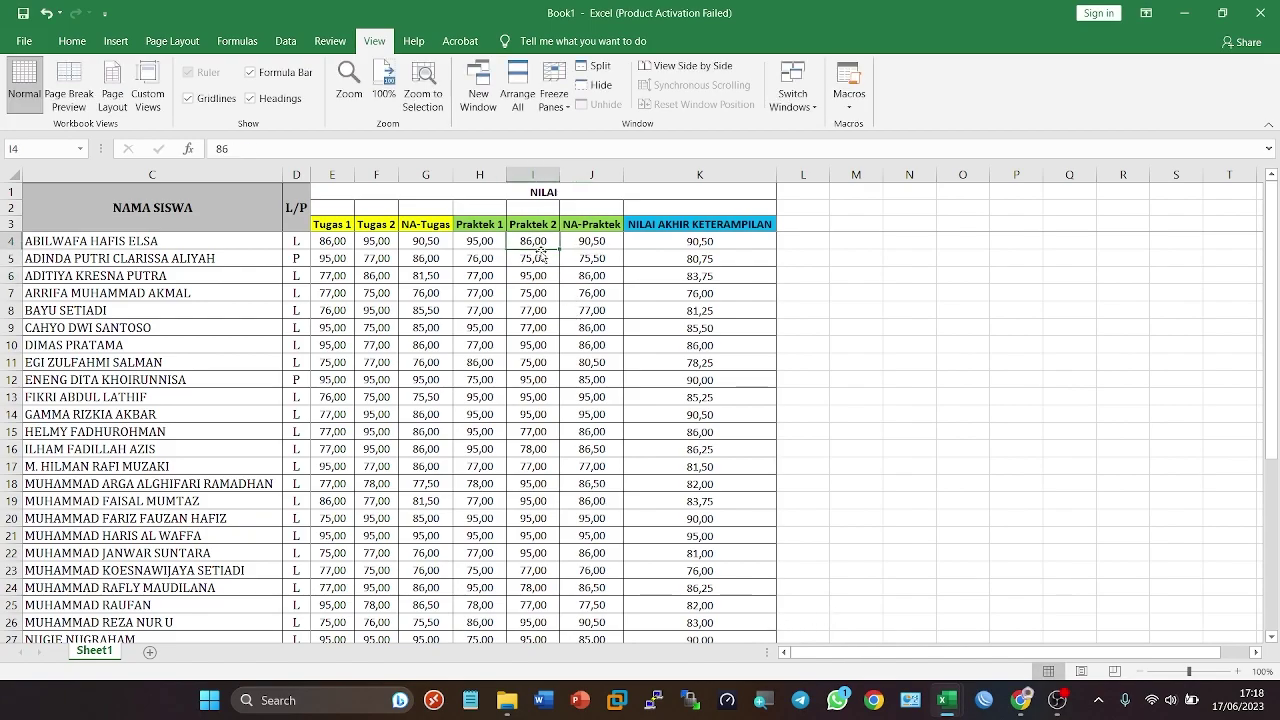
pyautogui.moveTo(537, 242); pyautogui.dragTo(524, 599)
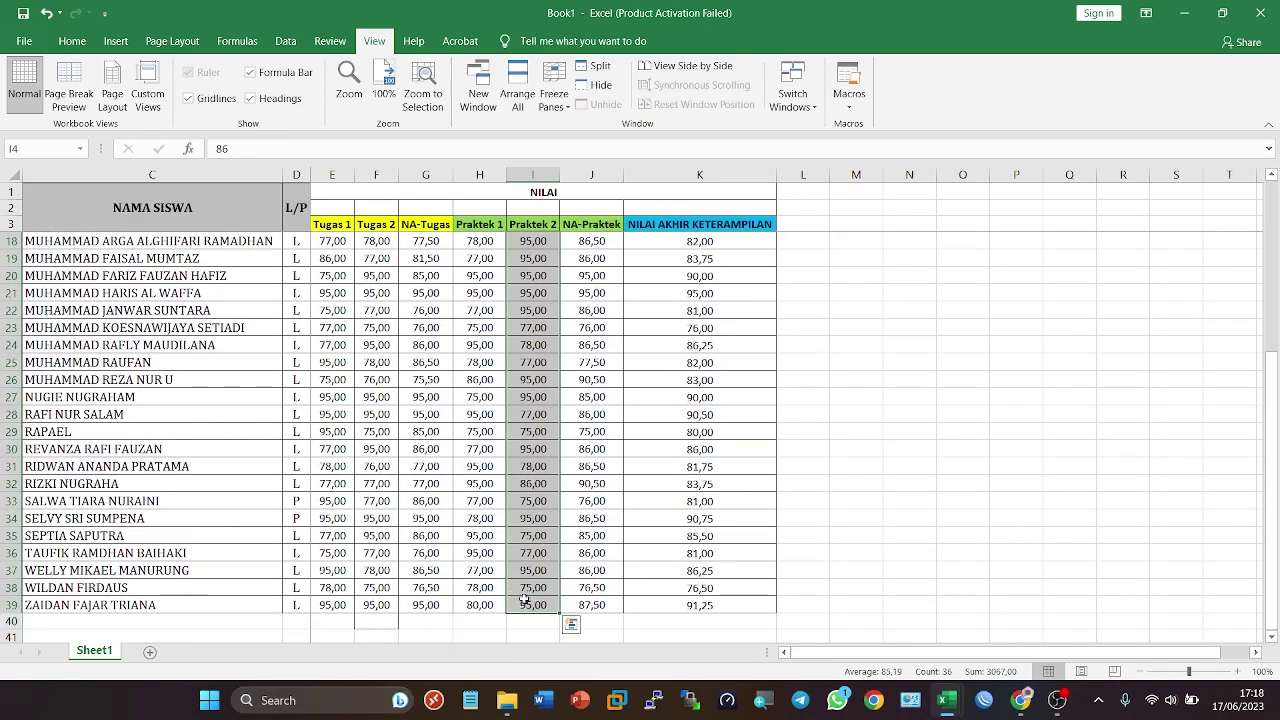
pyautogui.hotkey('ctrl', 'c')
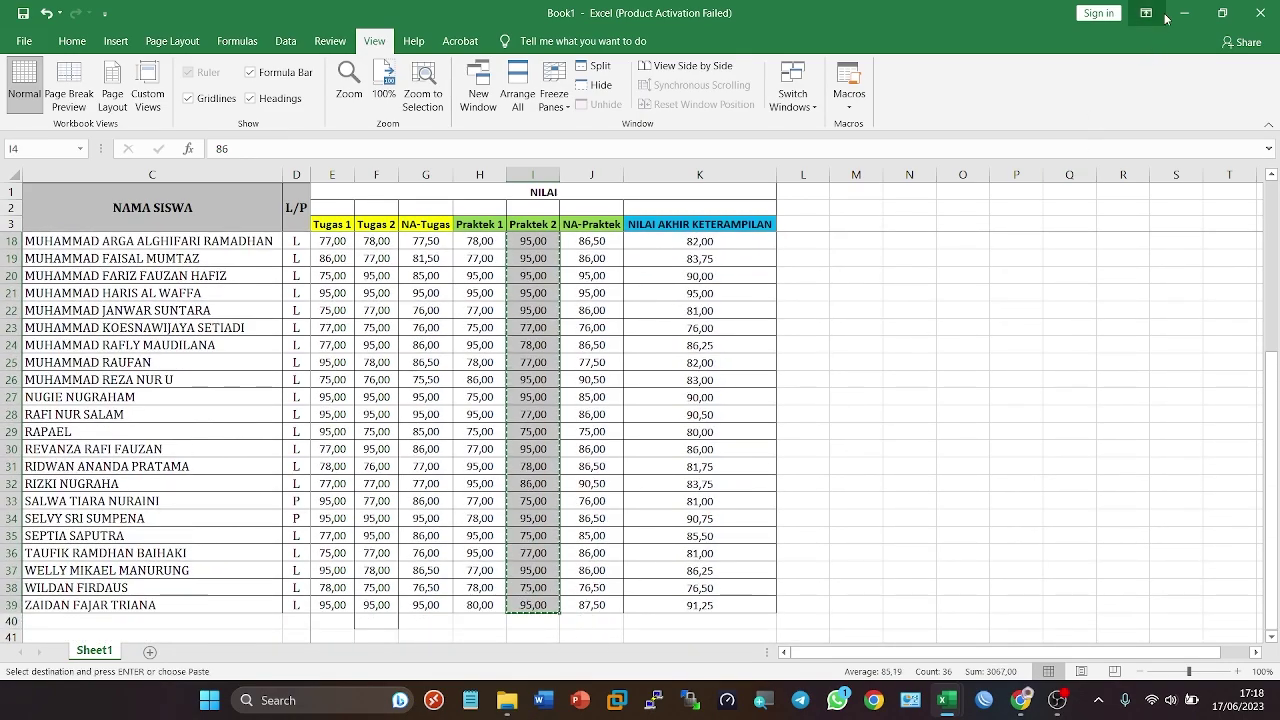
# Step: Paste the copied scores as values into the Nilai column of NILAI PRAKTEK 2.xlsx, starting at D14
pyautogui.click(1183, 13)
pyautogui.click(573, 340)
pyautogui.click(394, 400)
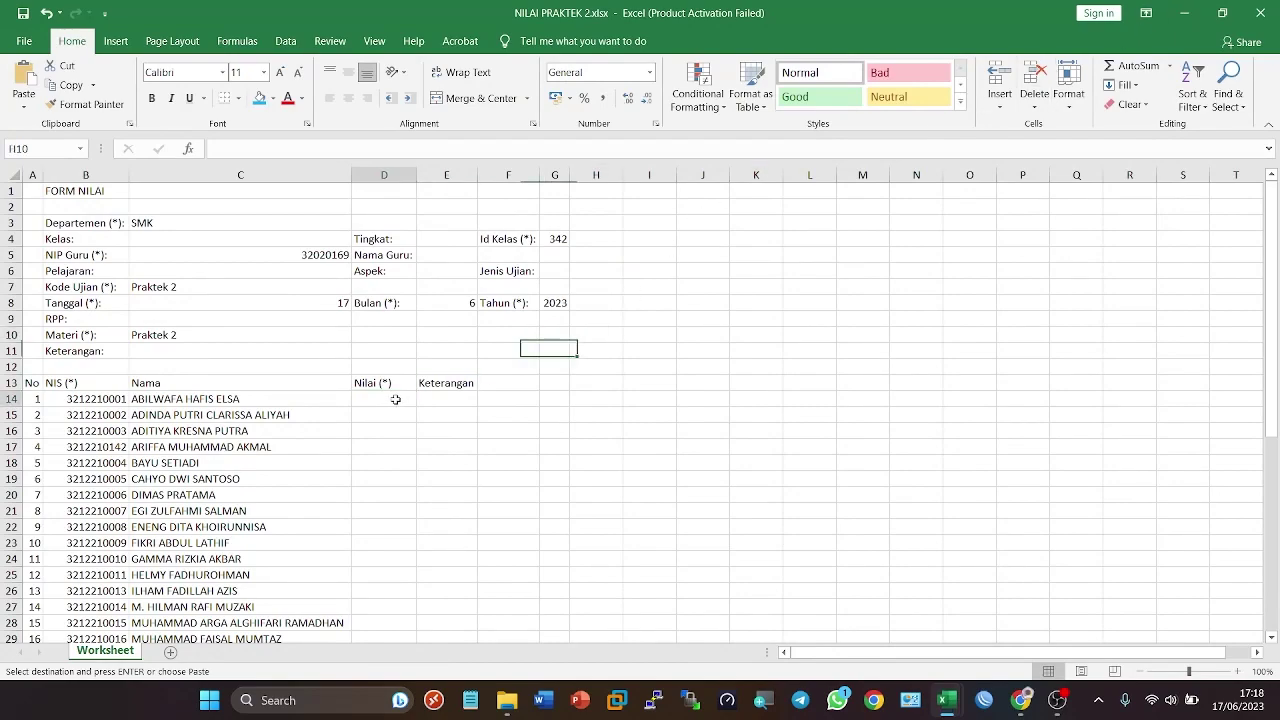
pyautogui.rightClick(394, 400)
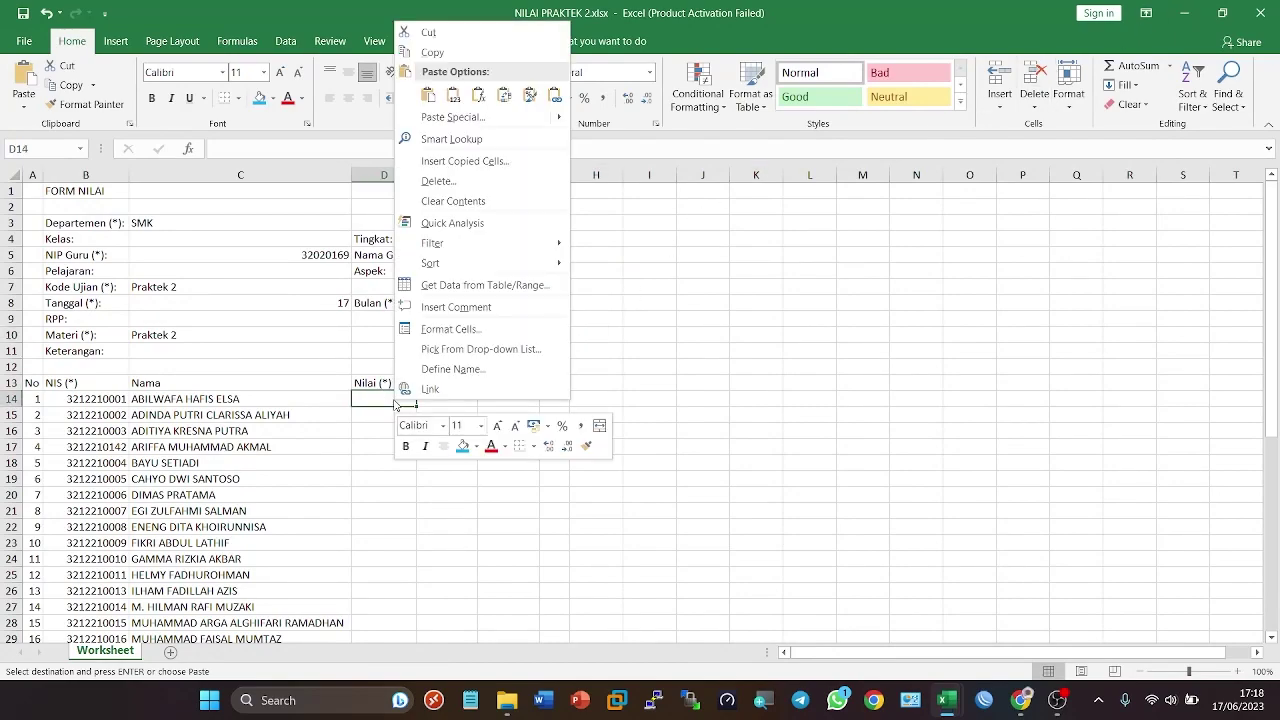
pyautogui.click(458, 96)
pyautogui.scroll(-4, 491, 397)
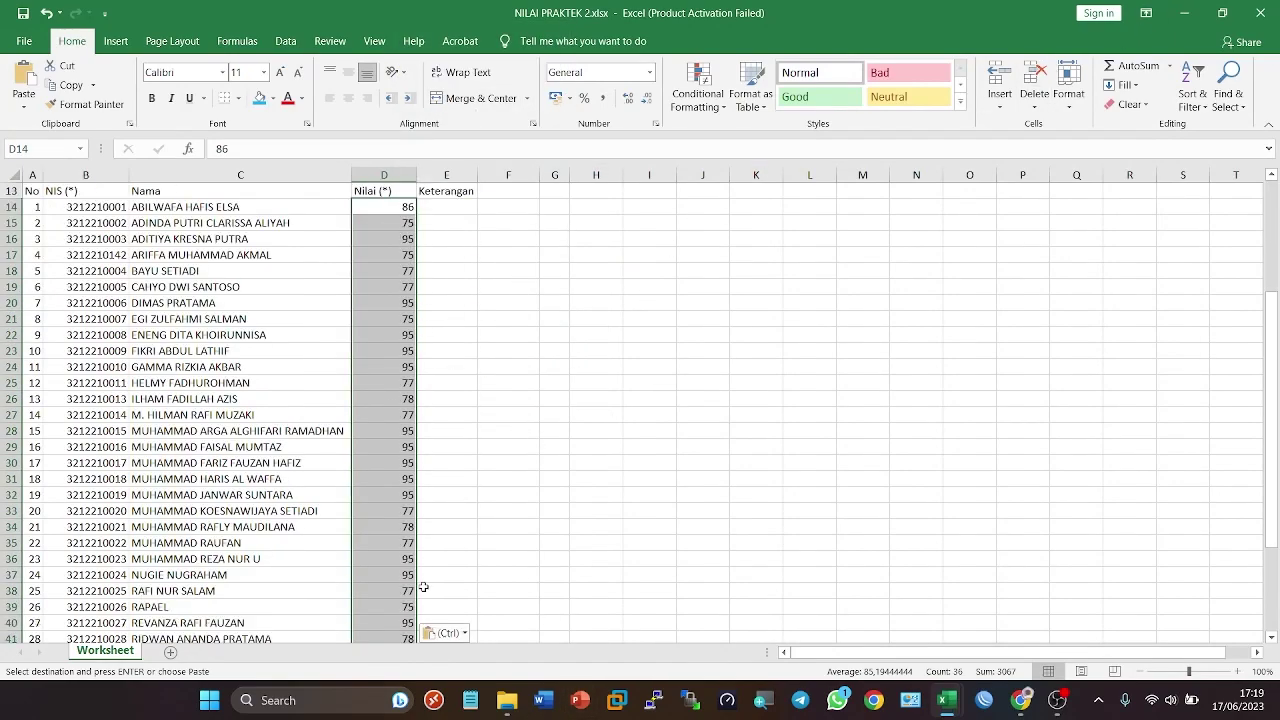
pyautogui.scroll(-6, 422, 590)
pyautogui.scroll(10, 600, 550)
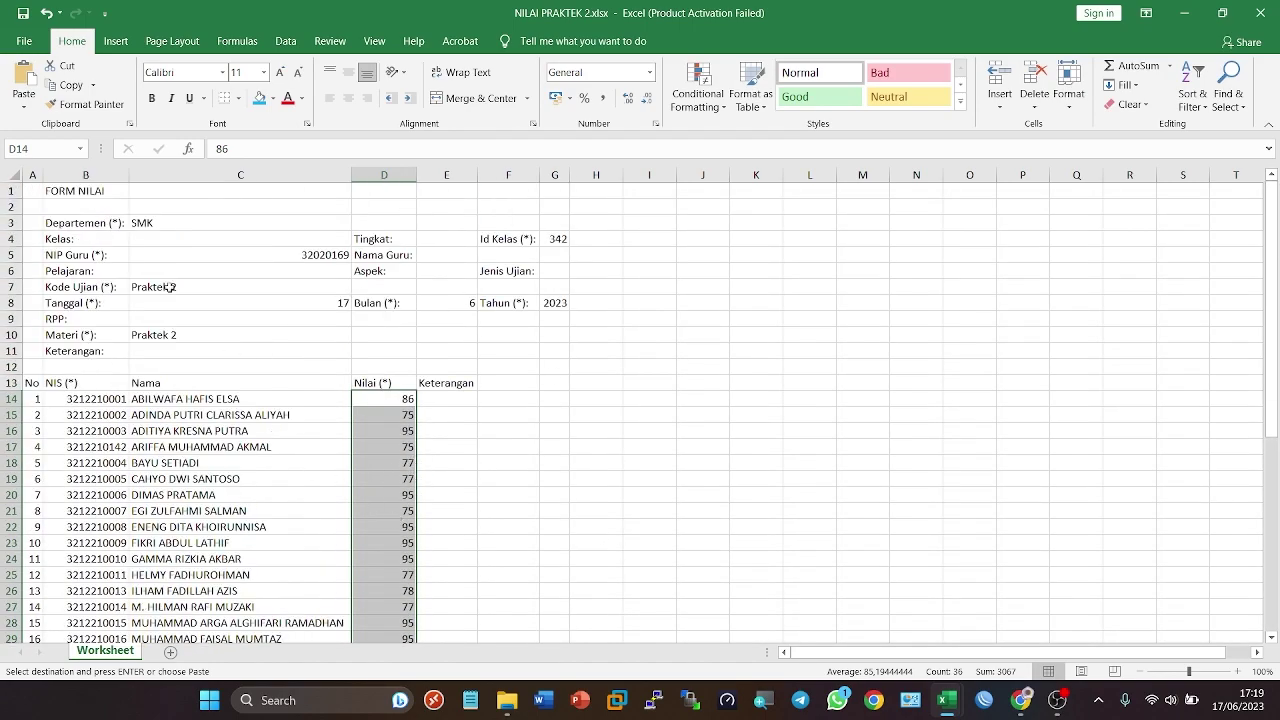
pyautogui.press('Escape')
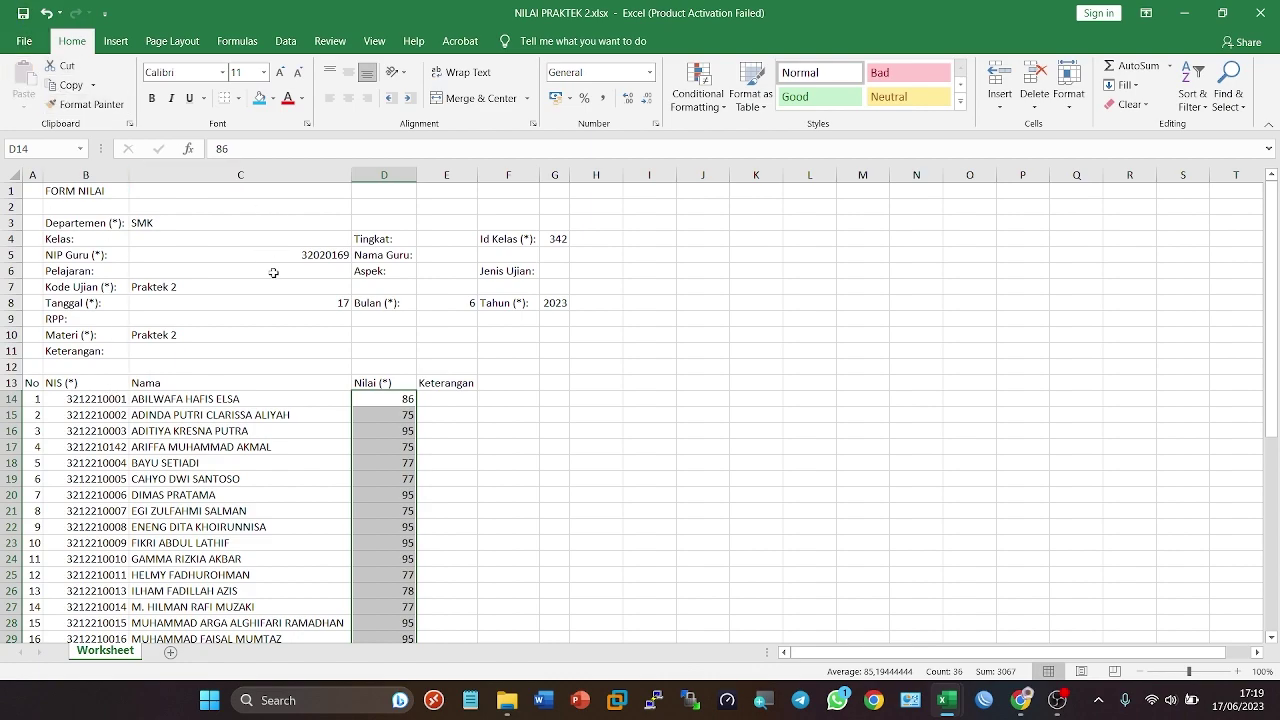
# Step: Save NILAI PRAKTEK 2.xlsx and close the workbook
pyautogui.click(24, 41)
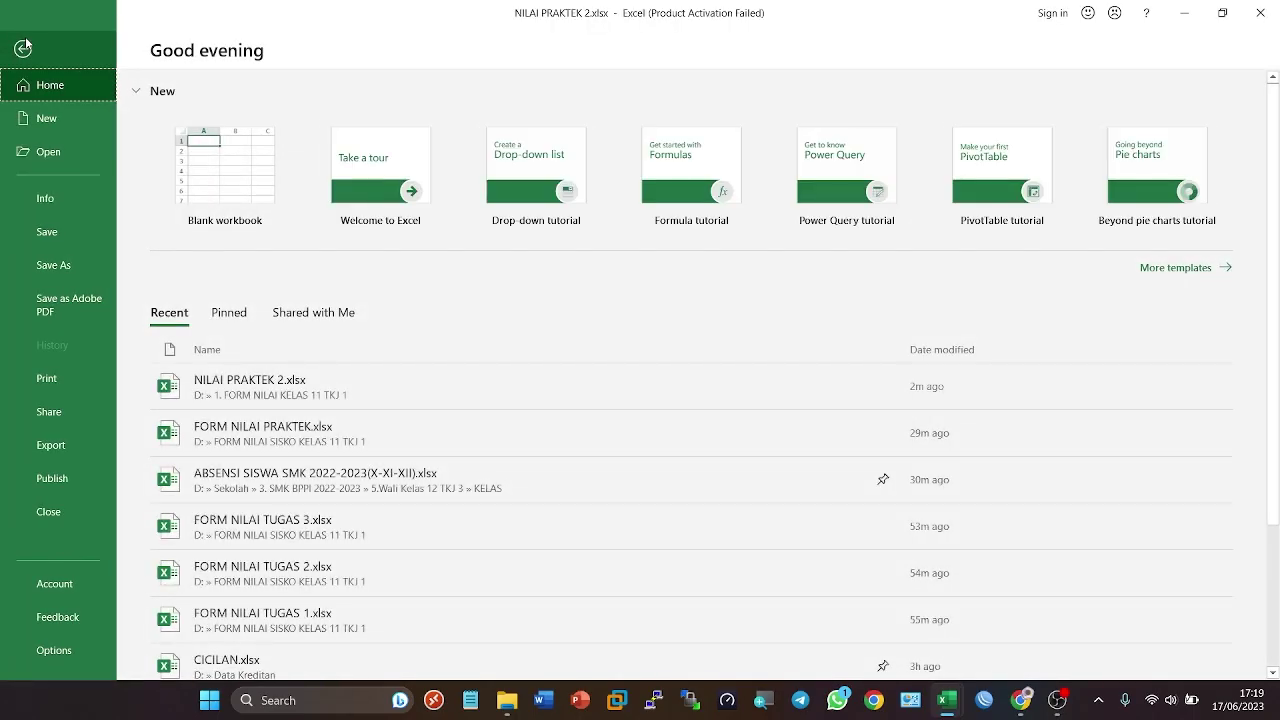
pyautogui.click(44, 237)
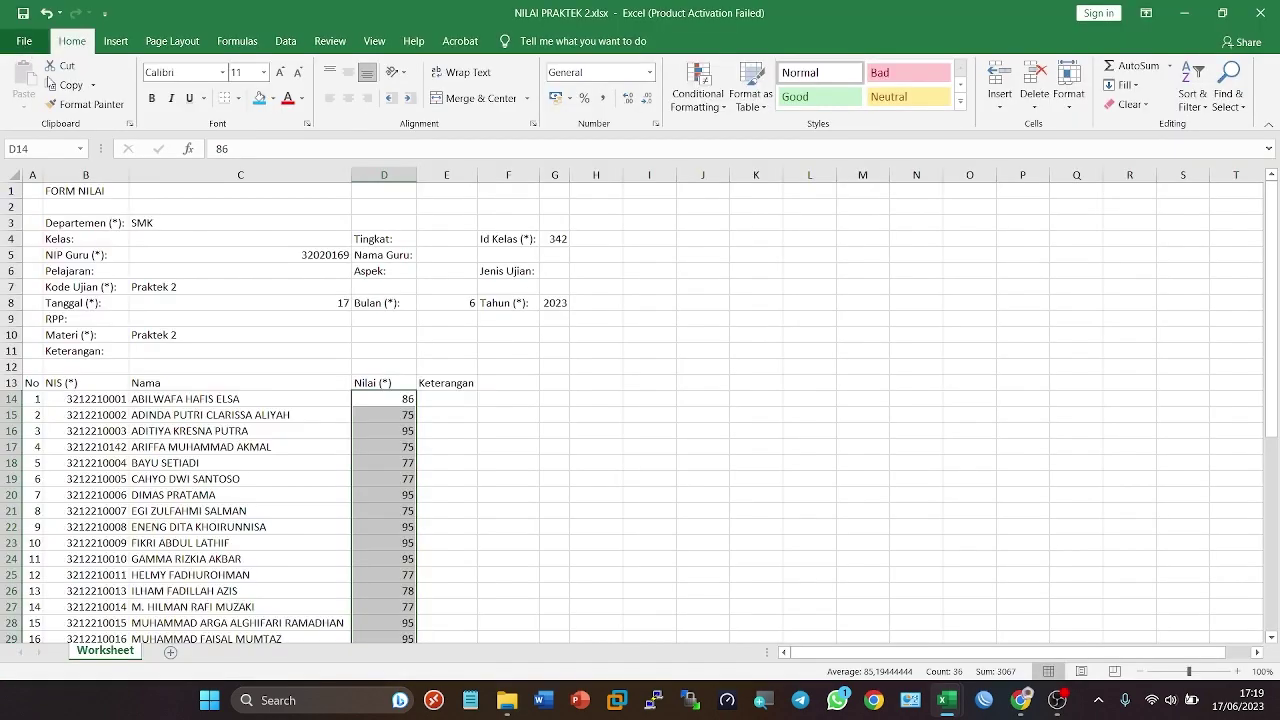
pyautogui.click(1266, 13)
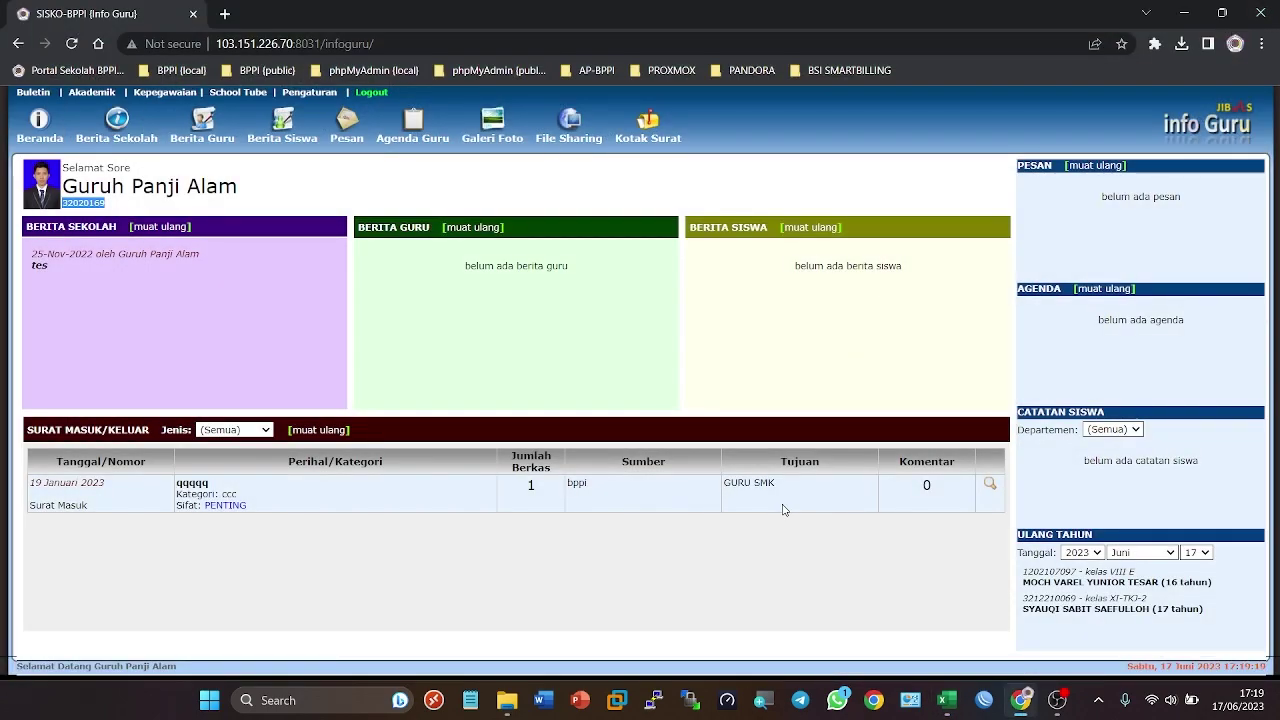
# Step: Open the Impor Nilai page under Akademik's Ekspor & Impor in SISKO BPPI Info Guru
pyautogui.click(91, 93)
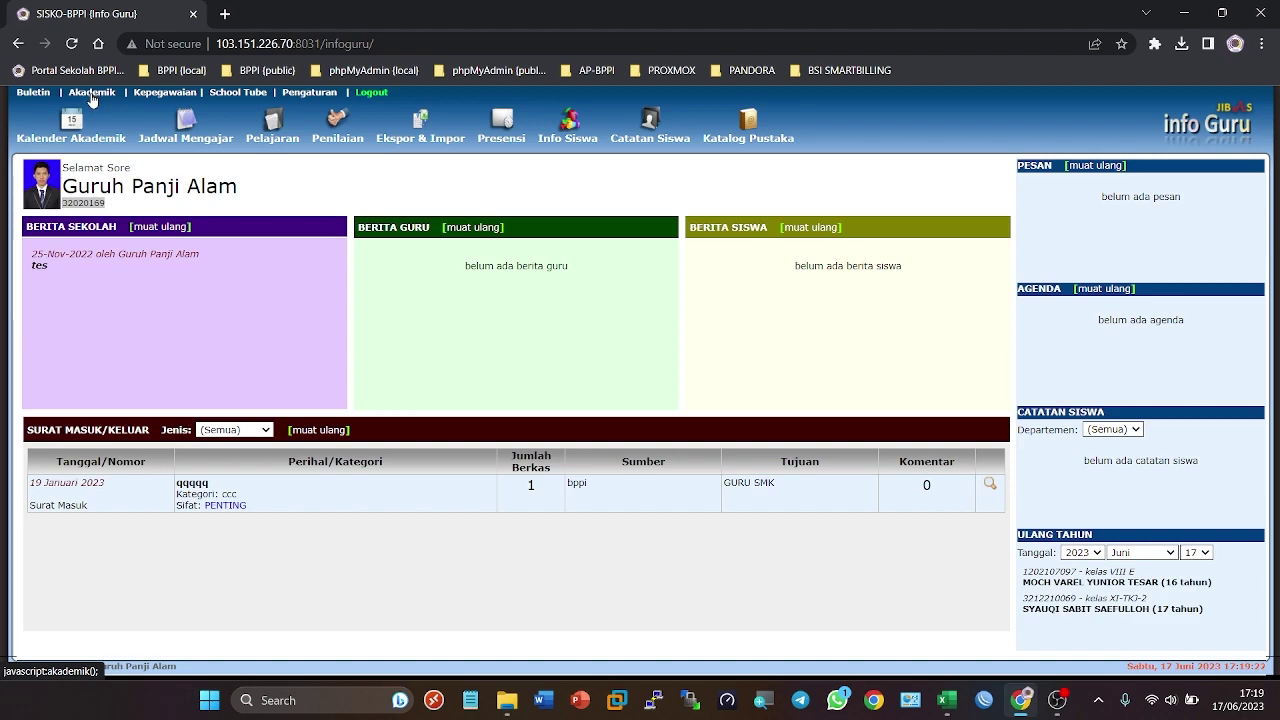
pyautogui.click(422, 120)
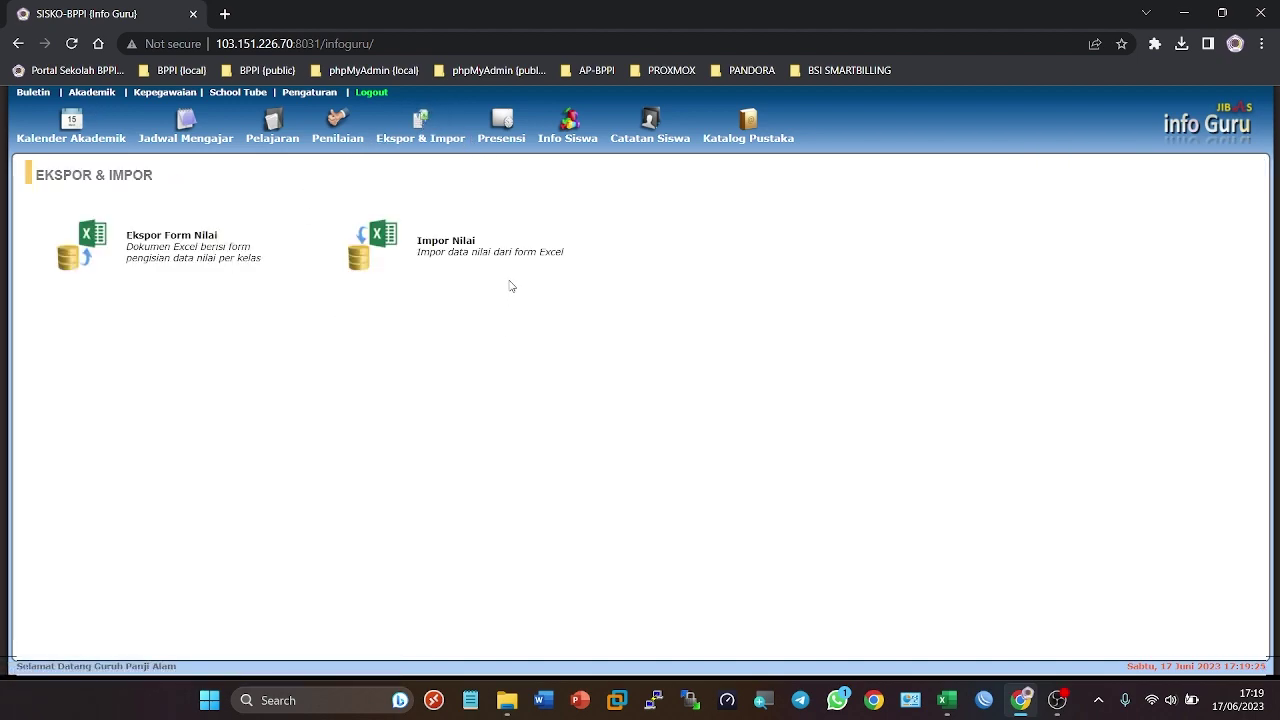
pyautogui.click(430, 243)
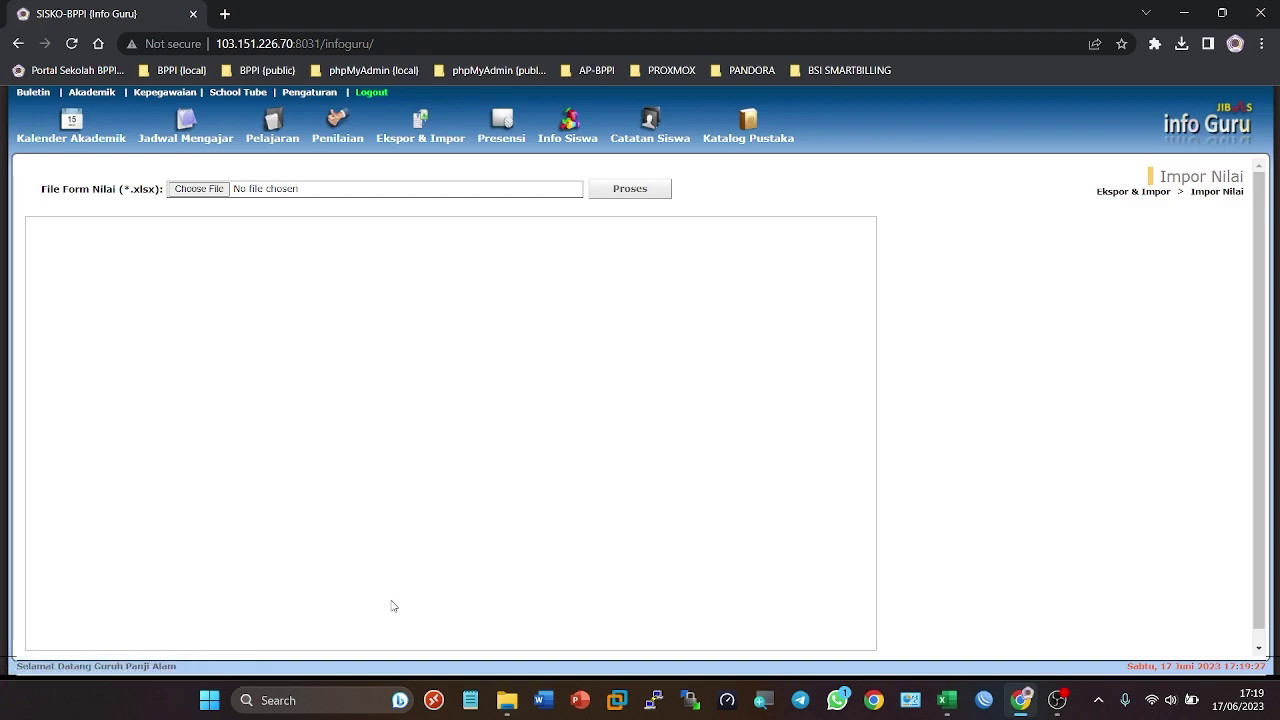
# Step: Choose NILAI PRAKTEK 2.xlsx from the D: folder "1. FORM NILAI KELAS 11 TKJ 1" as the score form and process it
pyautogui.click(216, 190)
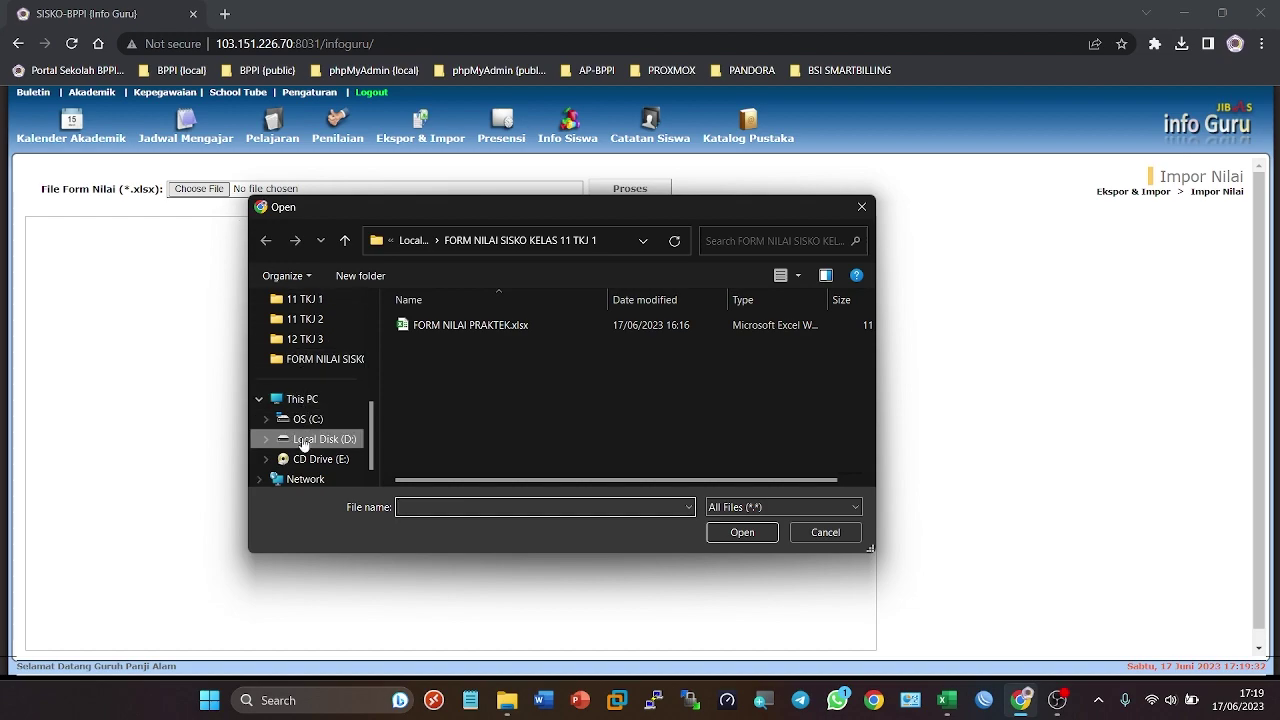
pyautogui.click(303, 441)
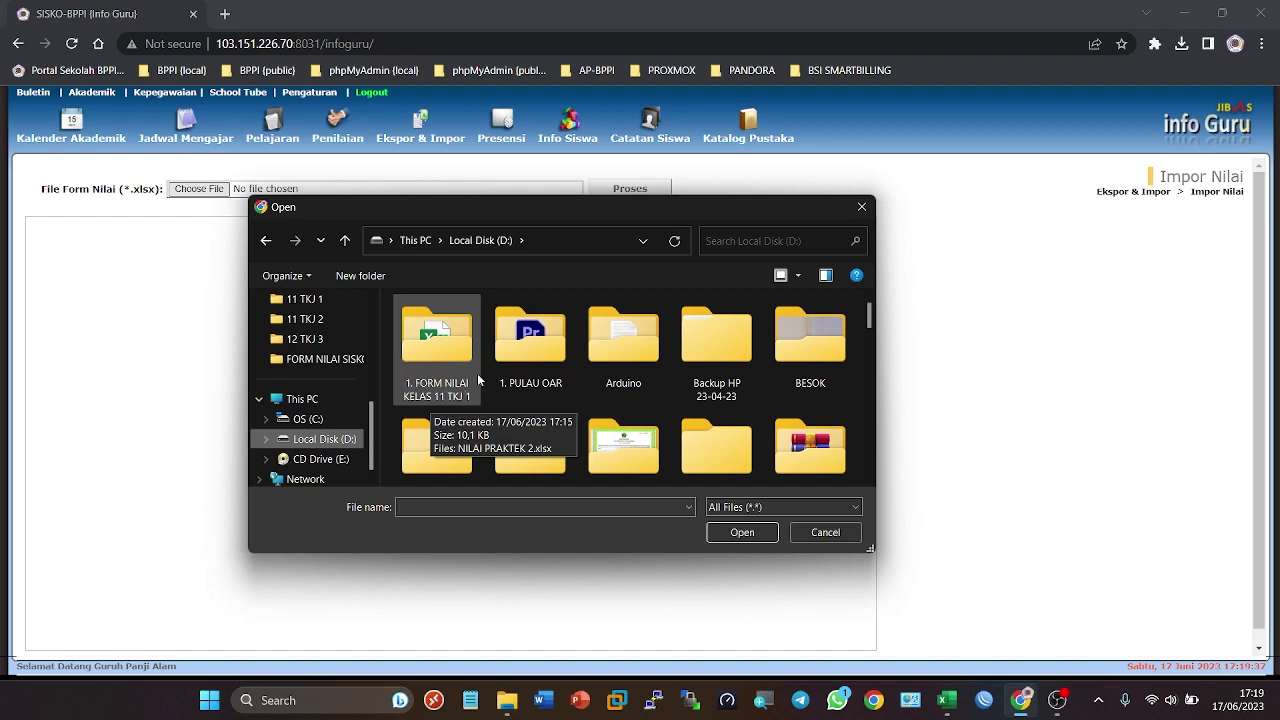
pyautogui.doubleClick(442, 353)
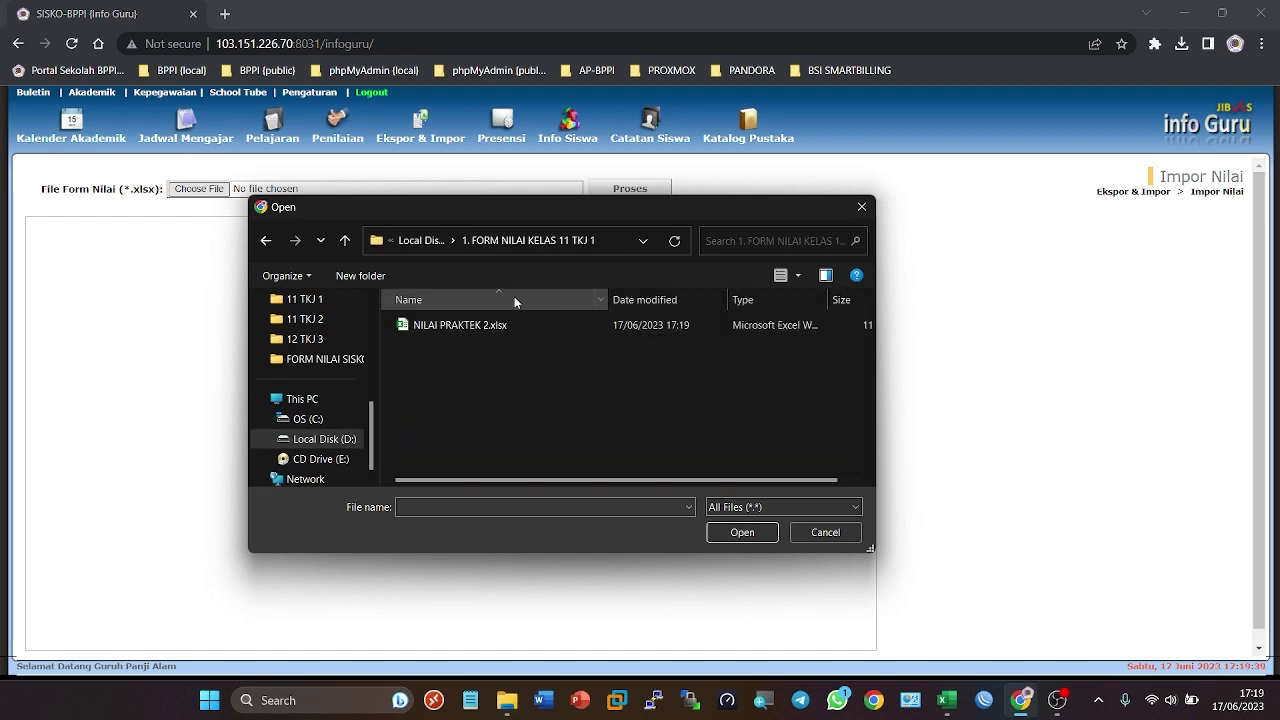
pyautogui.moveTo(439, 333)
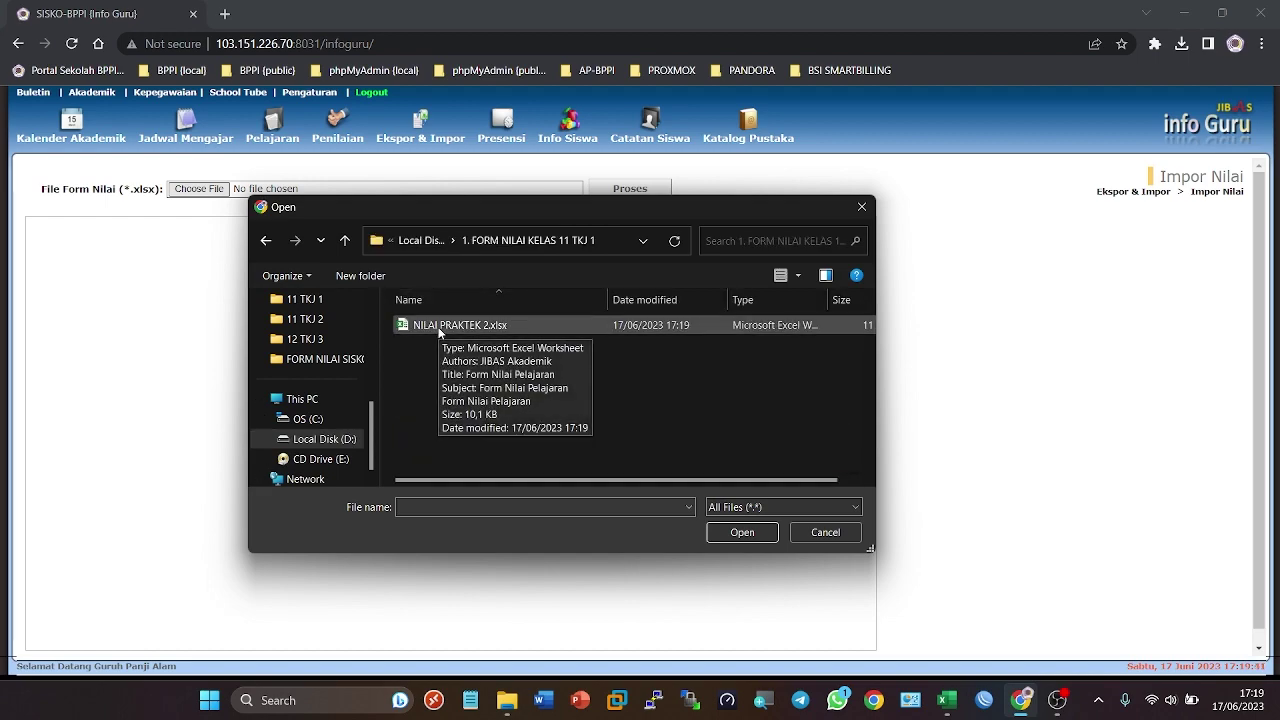
pyautogui.click(484, 326)
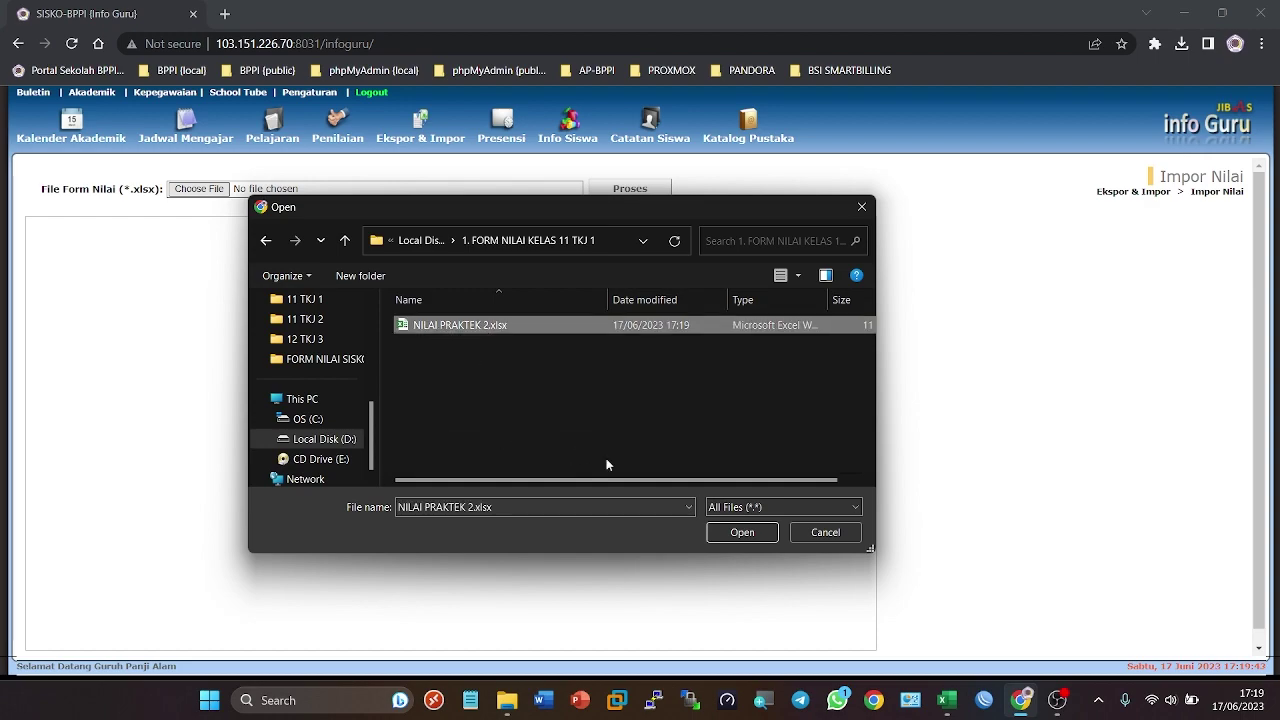
pyautogui.click(742, 532)
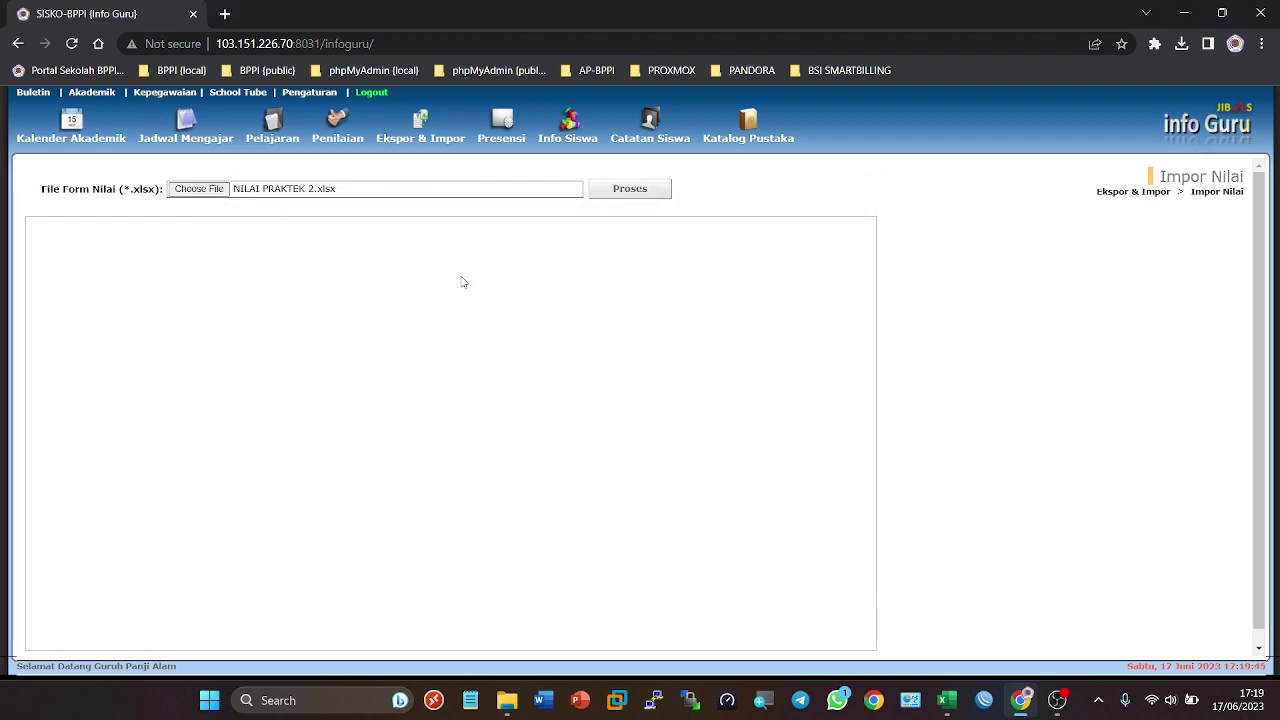
pyautogui.click(638, 196)
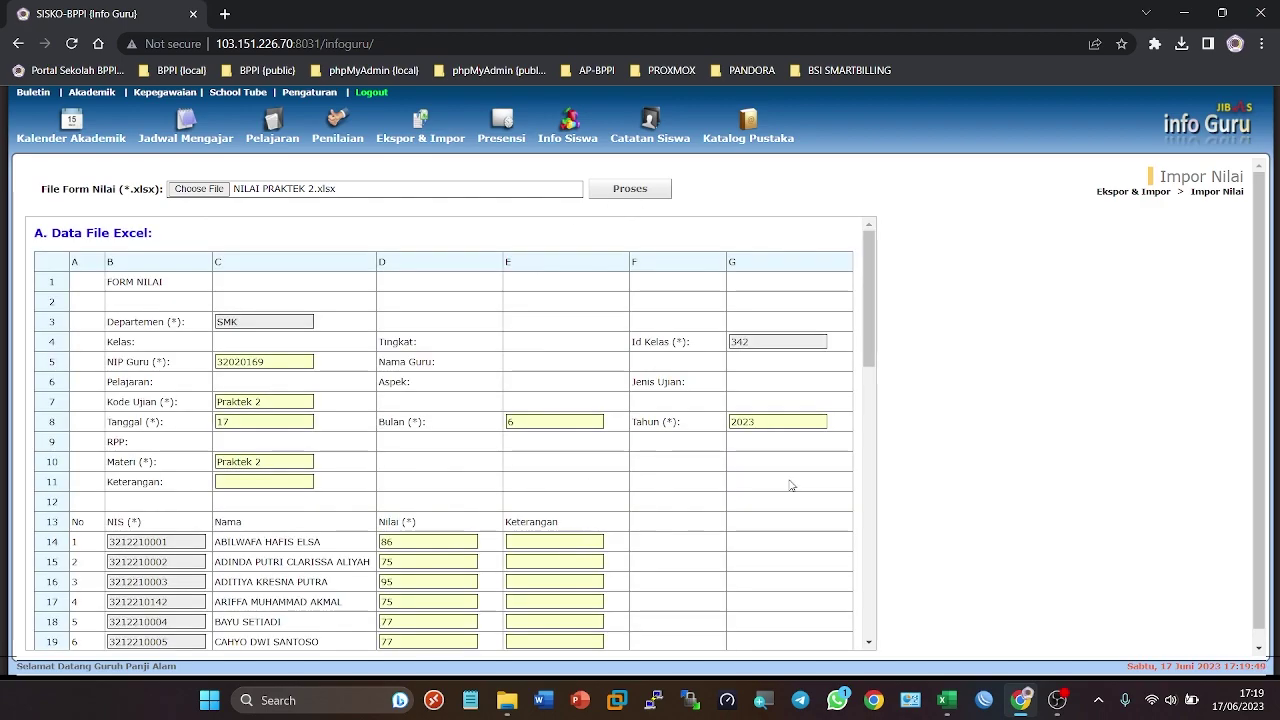
# Step: Set Pelajaran to Administrasi Infrastruktur Jaringan, Aspek Penilaian to Penilaian Keterampilan and Jenis Pengujian to Praktek, leaving Keterangan blank
pyautogui.scroll(-1, 874, 399)
pyautogui.scroll(-10, 823, 366)
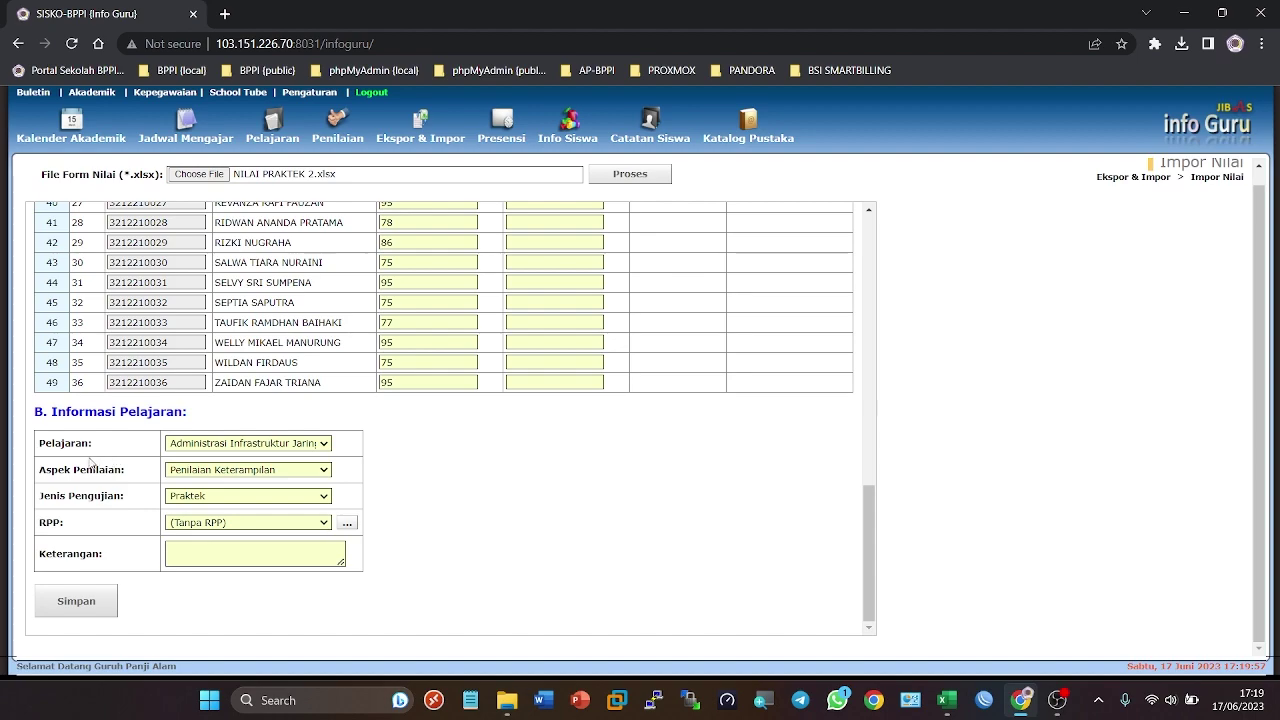
pyautogui.click(254, 447)
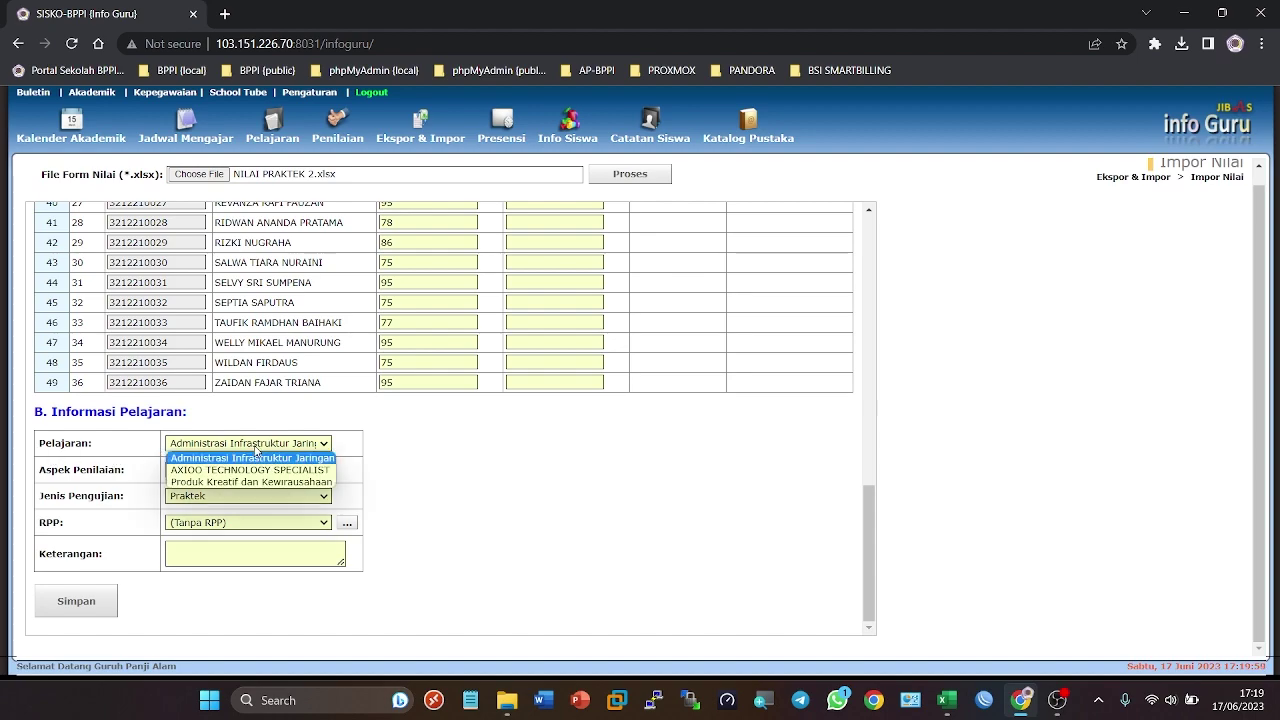
pyautogui.click(314, 452)
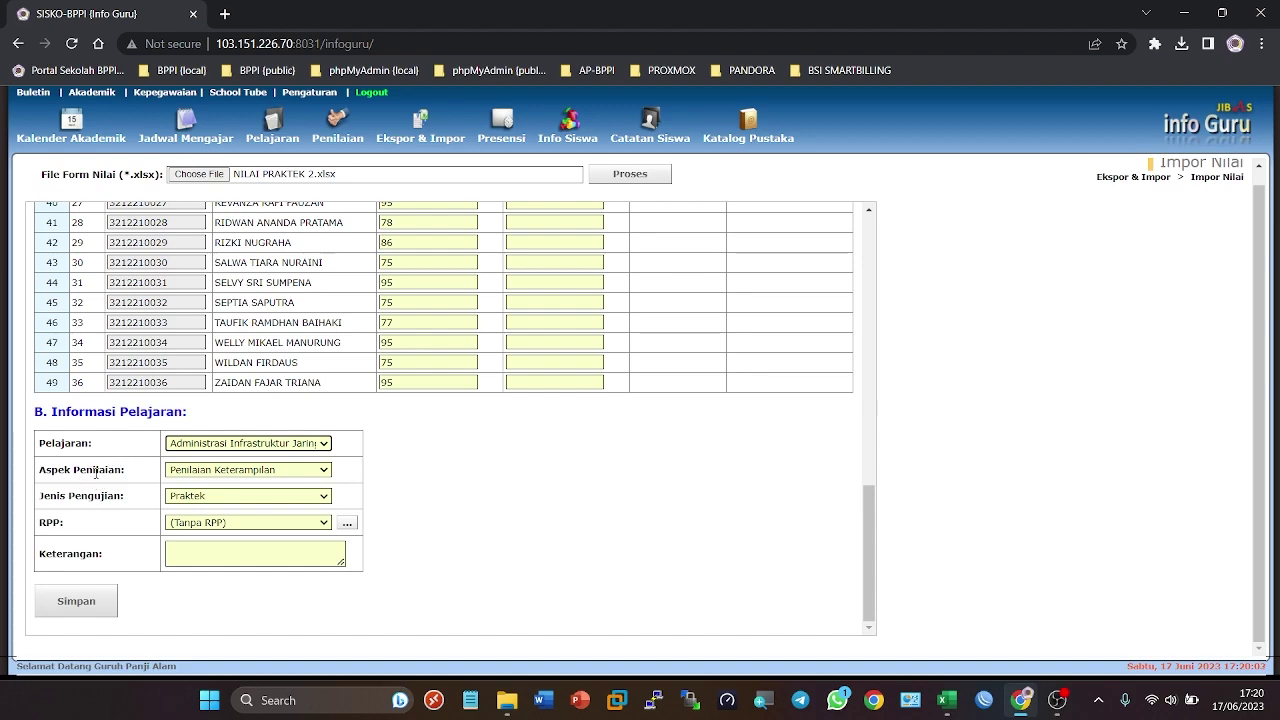
pyautogui.click(246, 478)
pyautogui.click(244, 478)
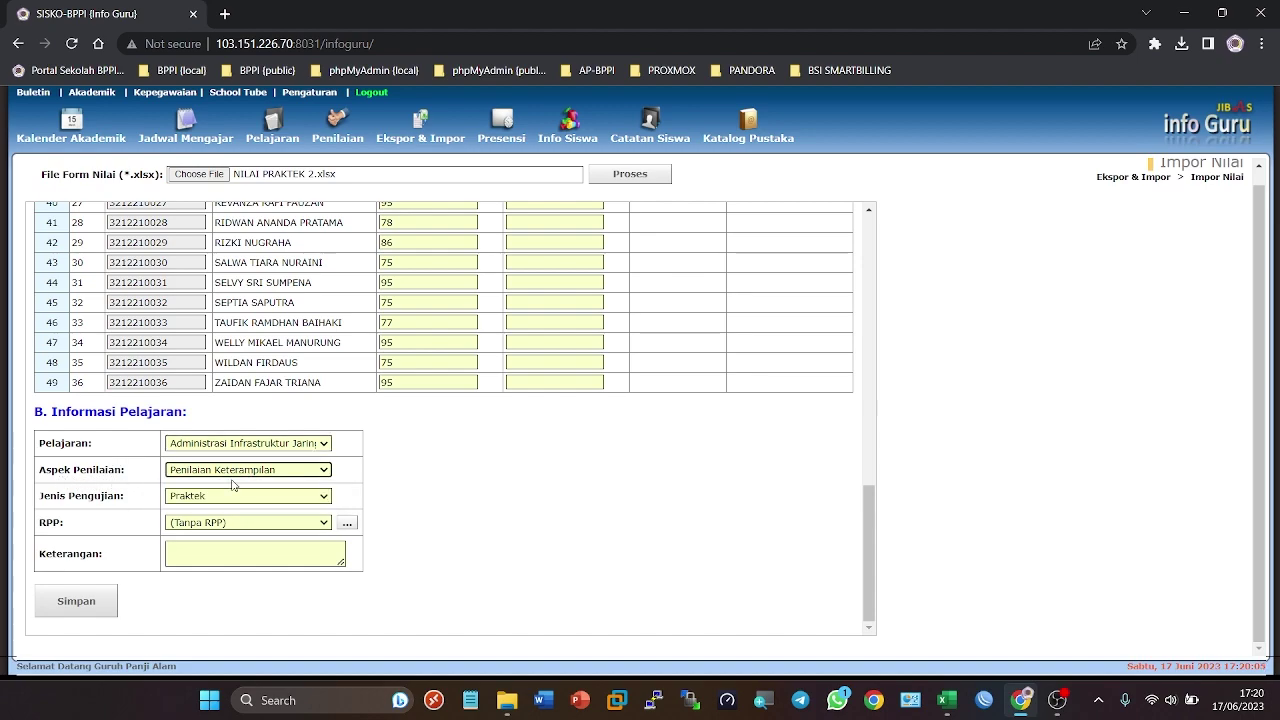
pyautogui.click(58, 498)
pyautogui.click(228, 496)
pyautogui.click(228, 507)
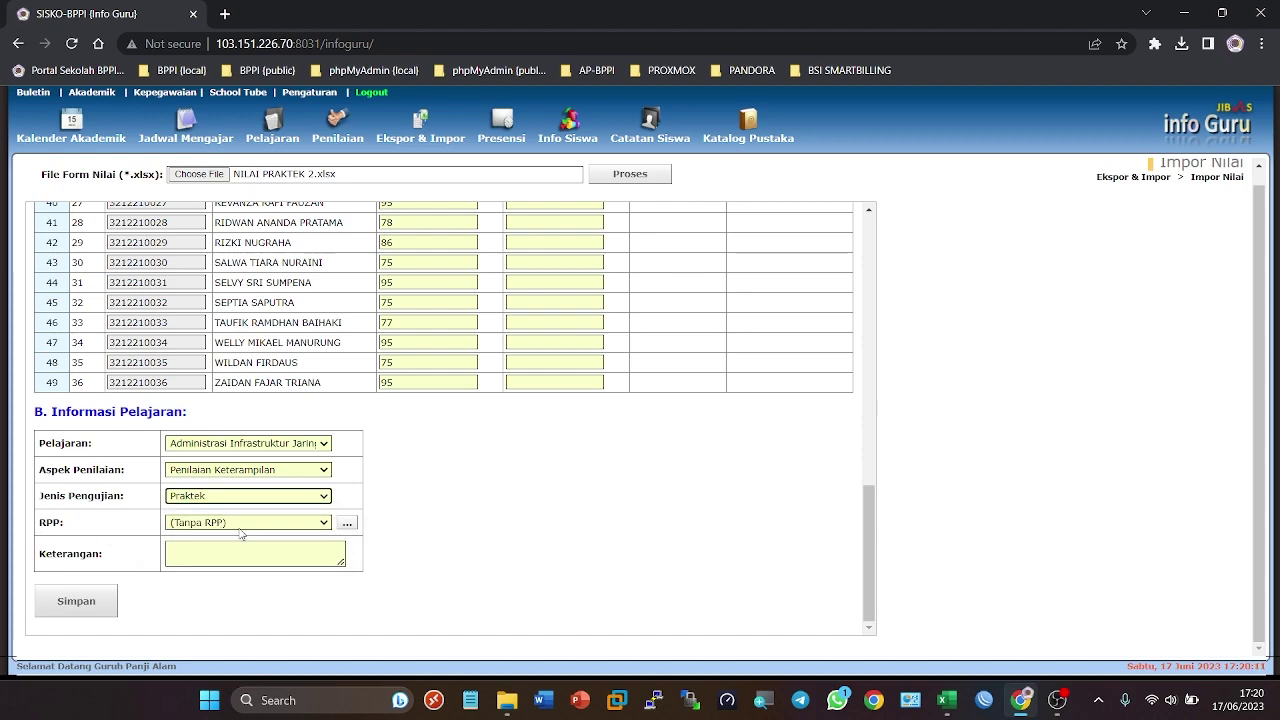
pyautogui.click(197, 559)
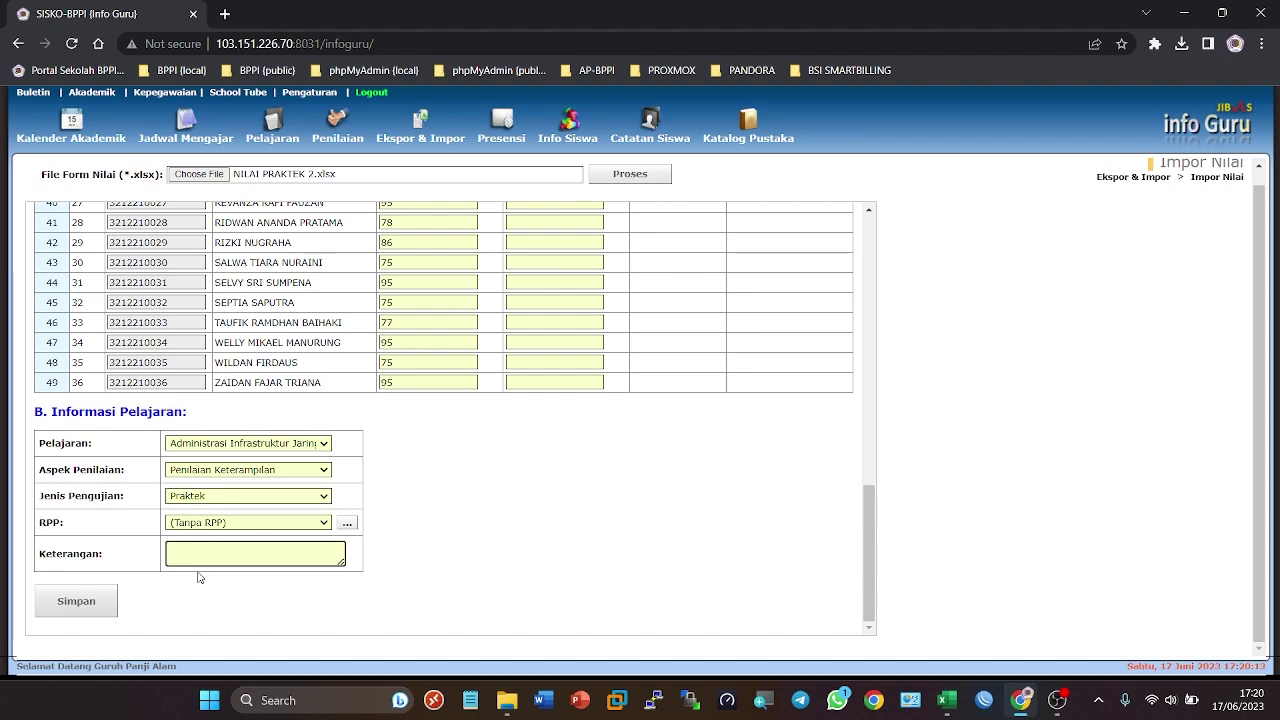
pyautogui.click(53, 435)
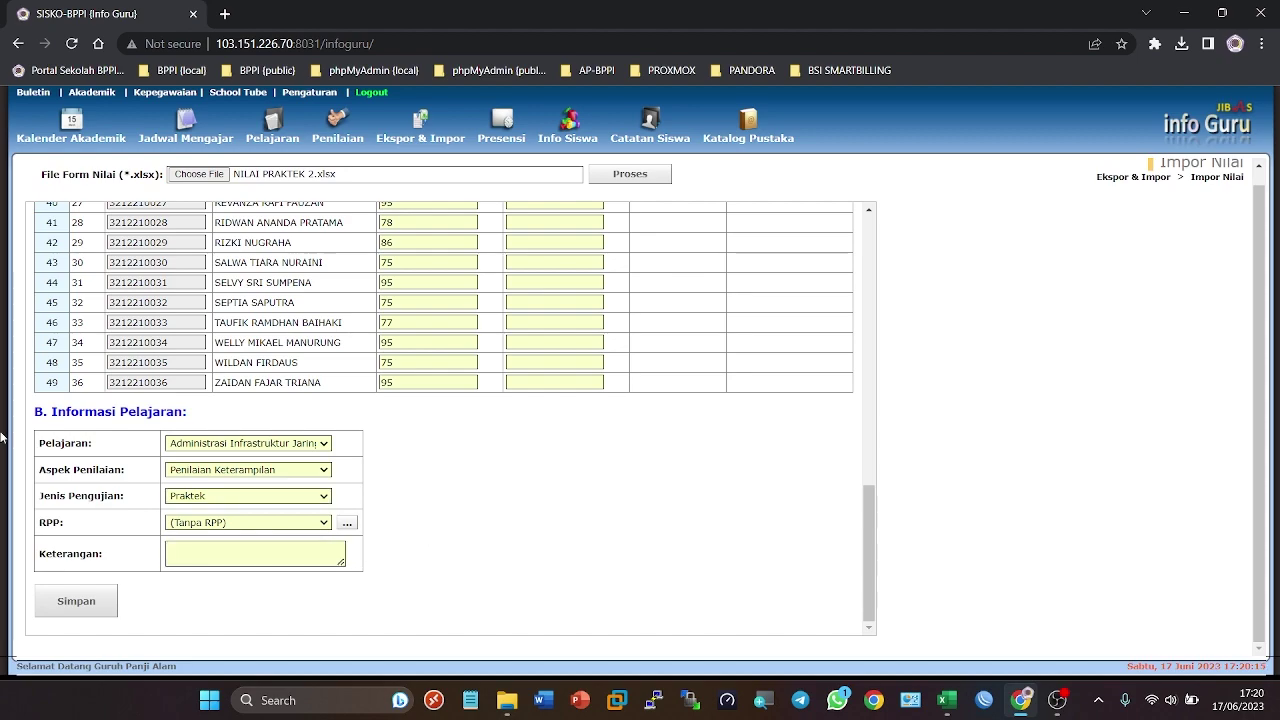
# Step: Save the imported NILAI PRAKTEK 2.xlsx scores and confirm that the data is correct, repeating the save once
pyautogui.click(82, 608)
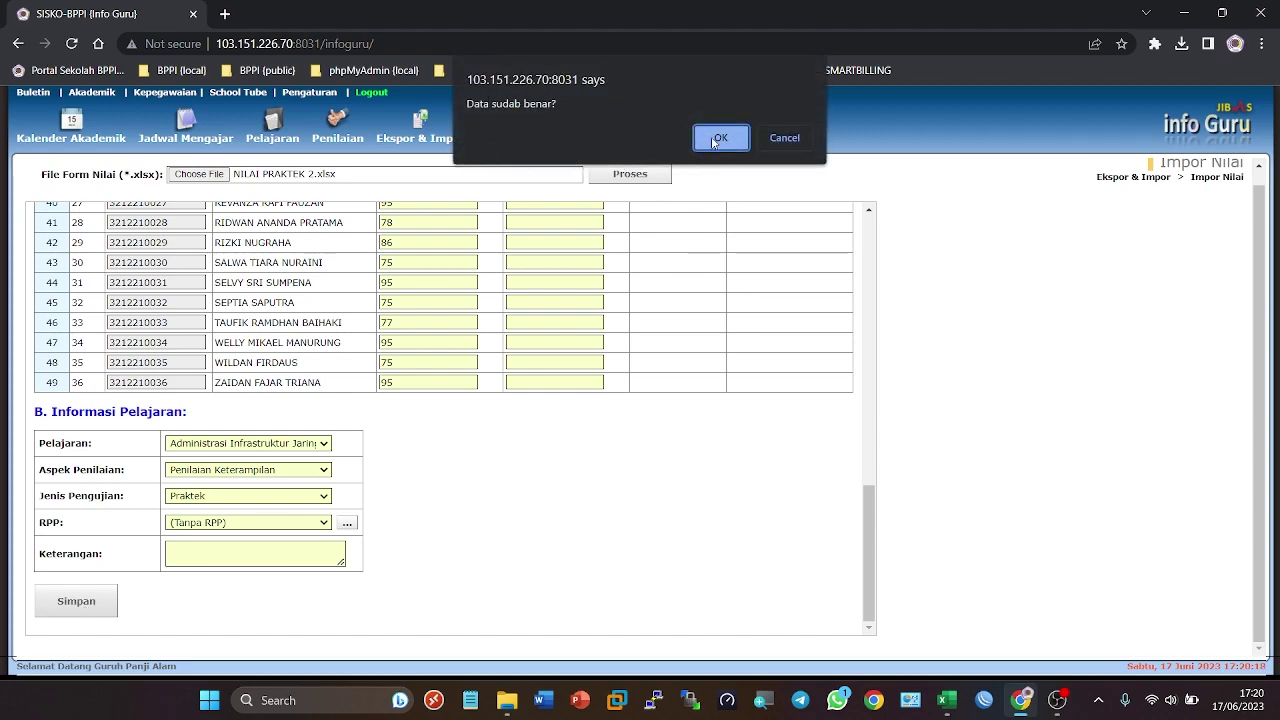
pyautogui.click(720, 141)
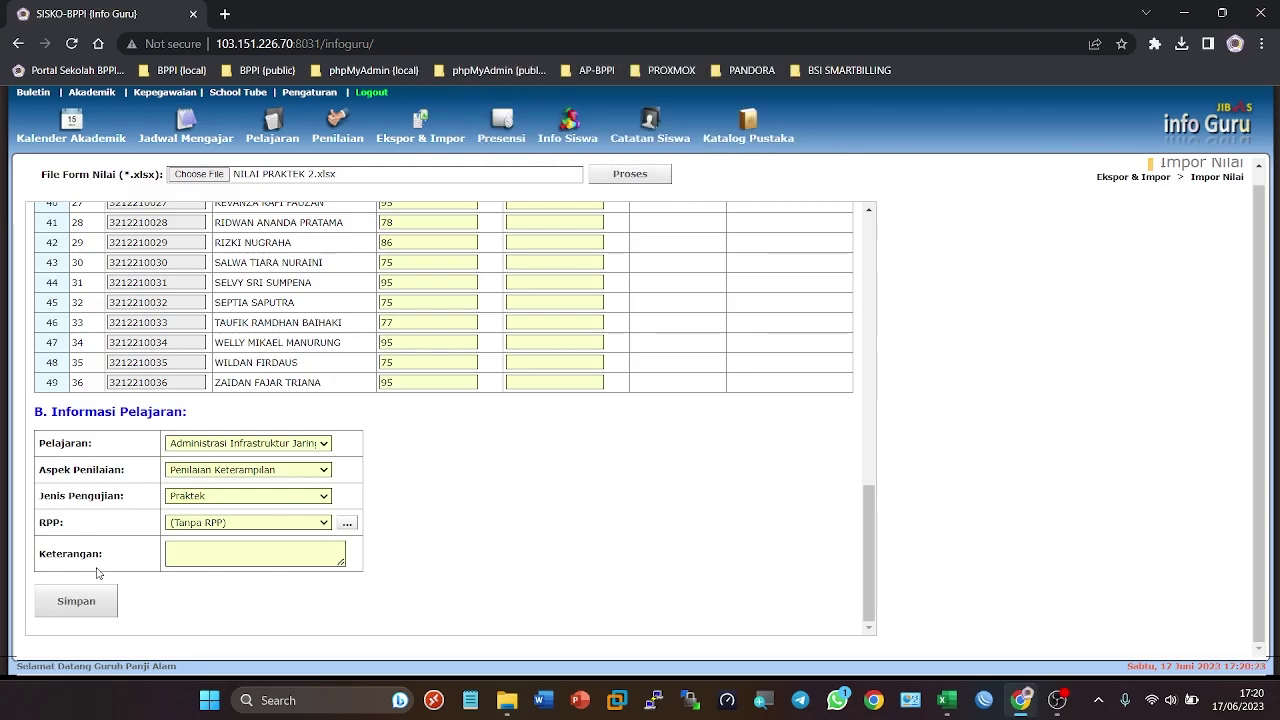
pyautogui.scroll(4, 472, 510)
pyautogui.scroll(-5, 462, 520)
pyautogui.click(69, 612)
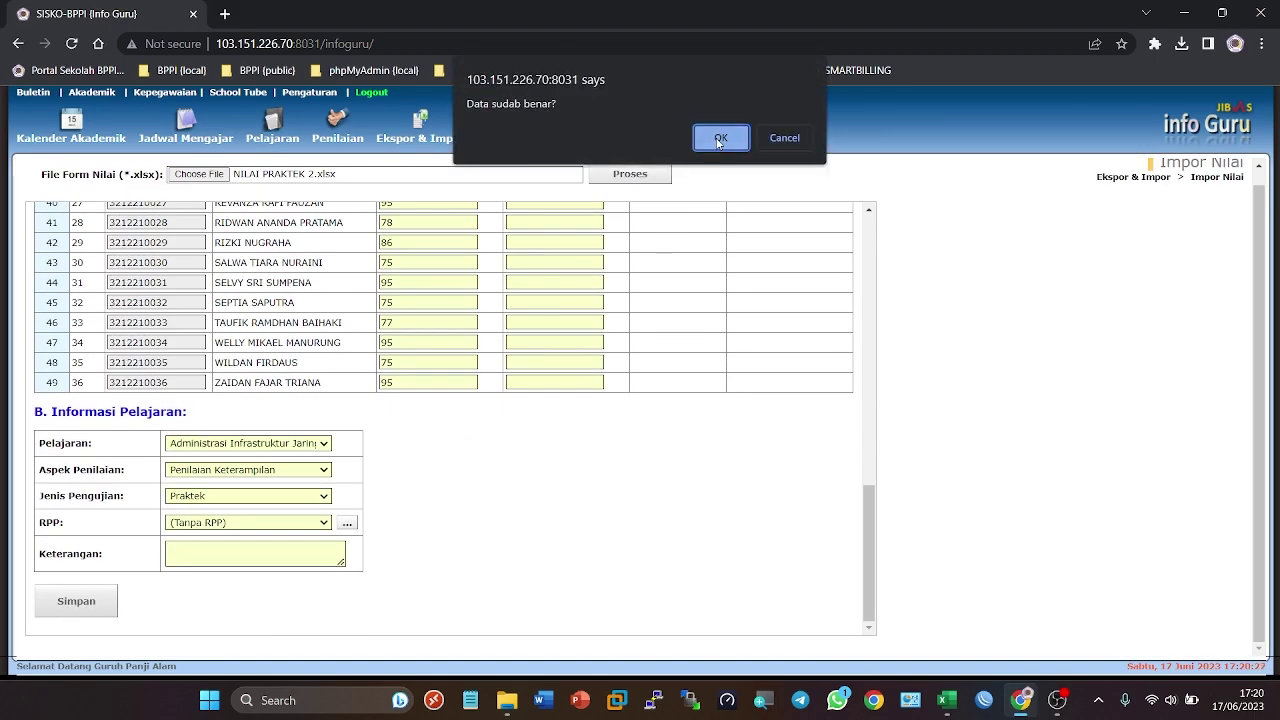
pyautogui.click(721, 131)
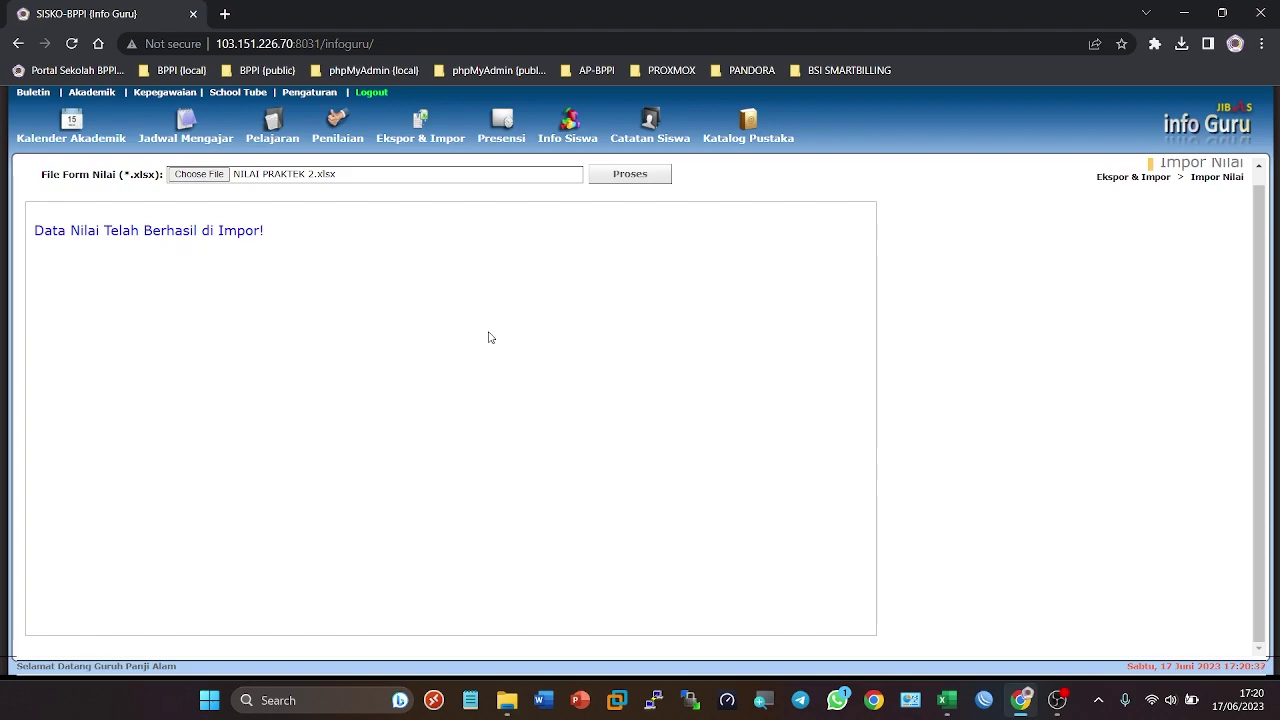
# Step: Open Penilaian Pelajaran under Penilaian and display the assessments for Departemen SMK, Kelas XI, XI-TKJ-1
pyautogui.click(338, 125)
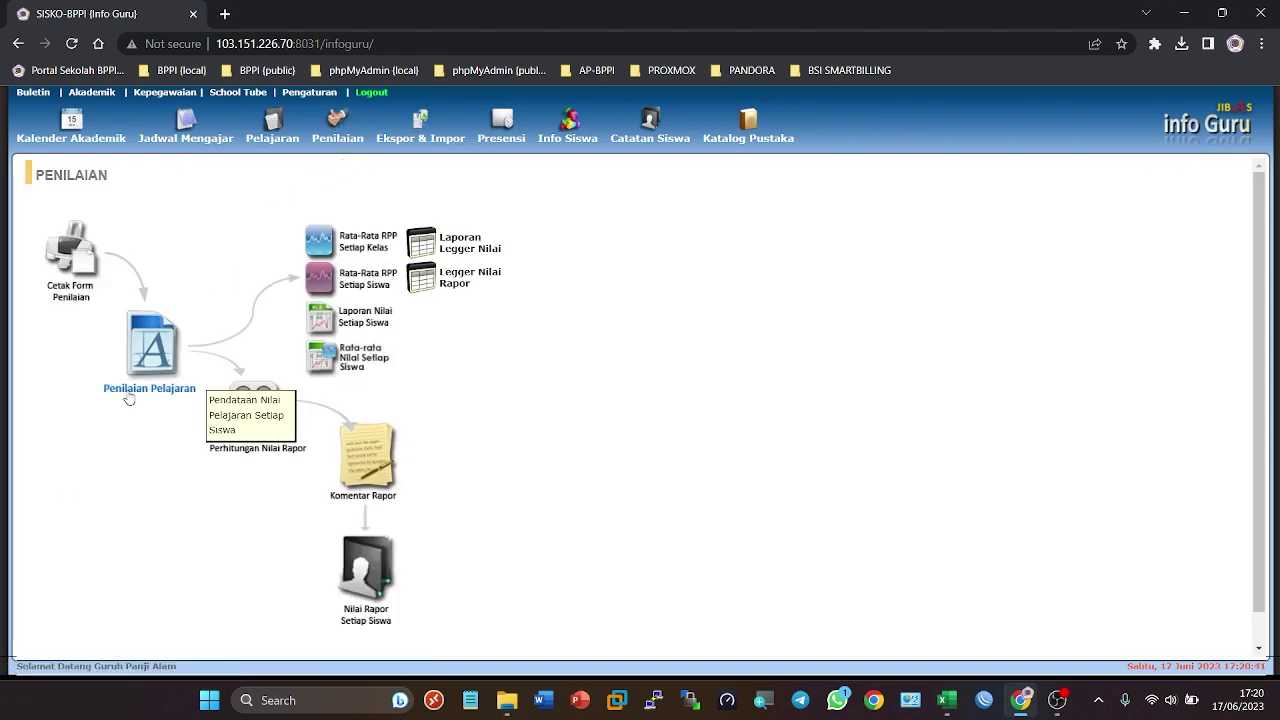
pyautogui.click(160, 370)
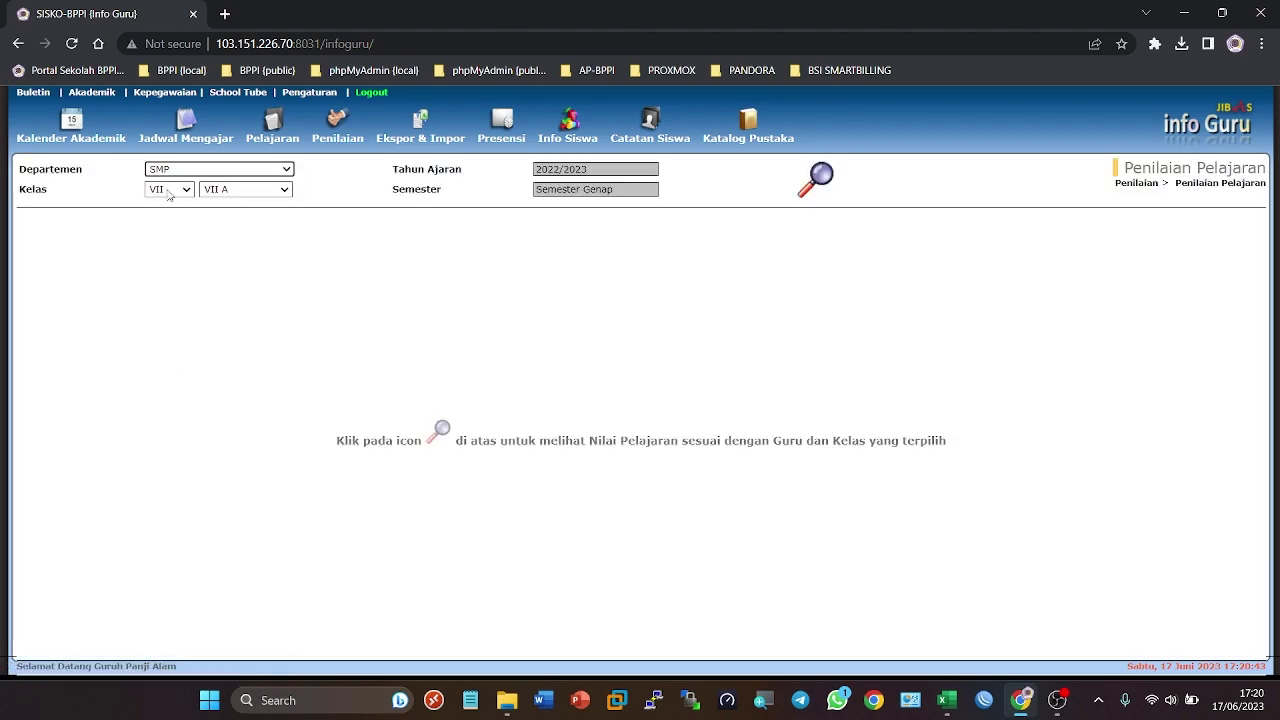
pyautogui.click(176, 172)
pyautogui.click(176, 208)
pyautogui.click(168, 194)
pyautogui.click(168, 217)
pyautogui.click(240, 190)
pyautogui.click(238, 231)
pyautogui.click(817, 180)
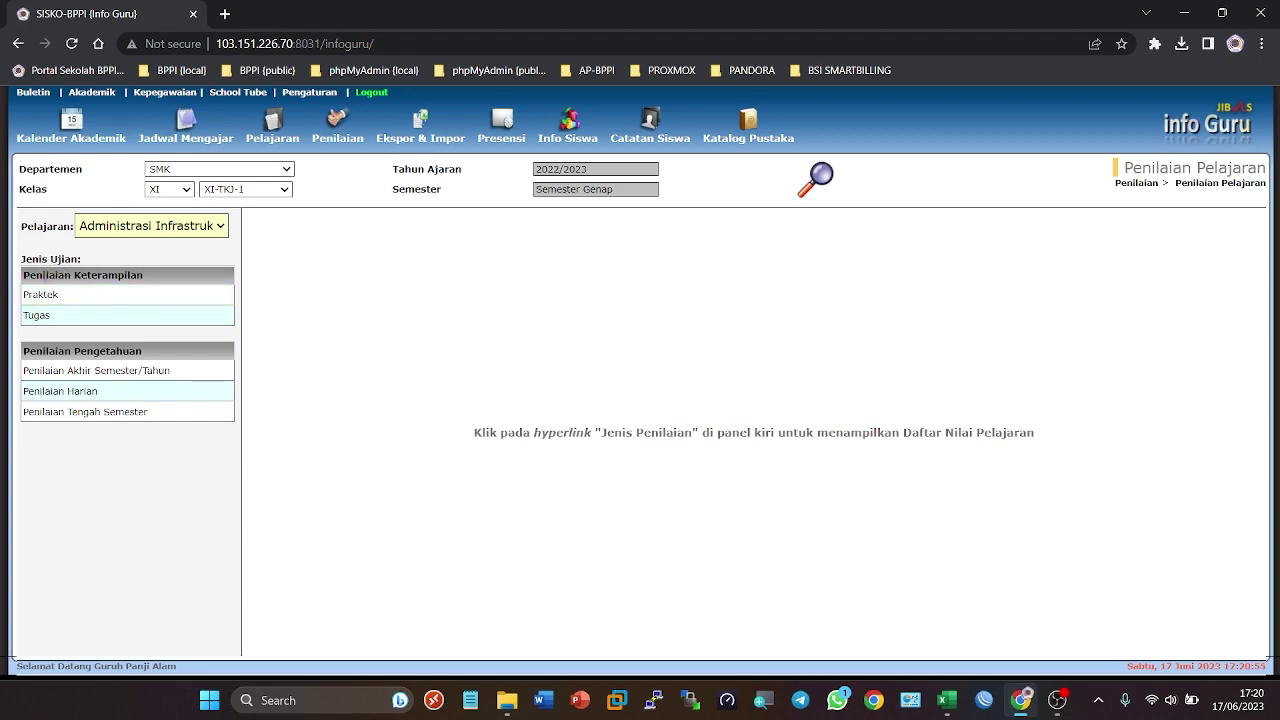
# Step: Open the Praktek score list under Penilaian Keterampilan and examine the Praktek columns and class averages
pyautogui.click(58, 293)
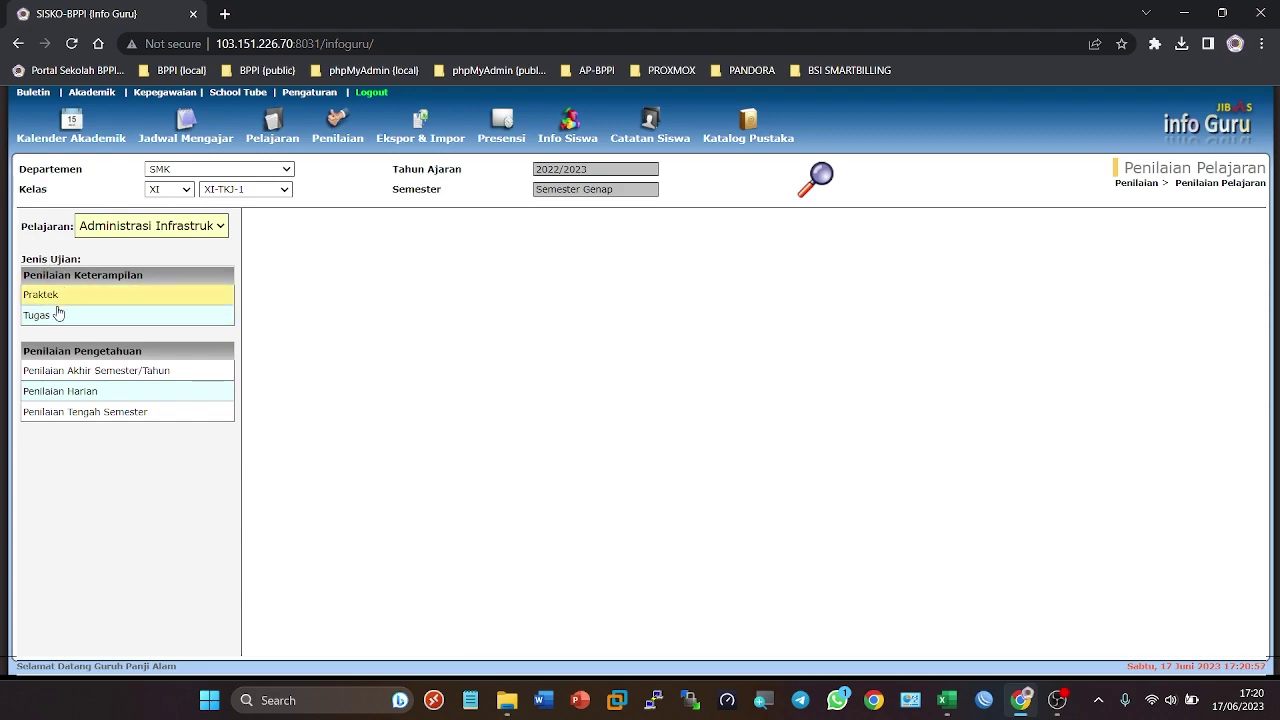
pyautogui.scroll(-3, 1100, 420)
pyautogui.scroll(3, 1133, 399)
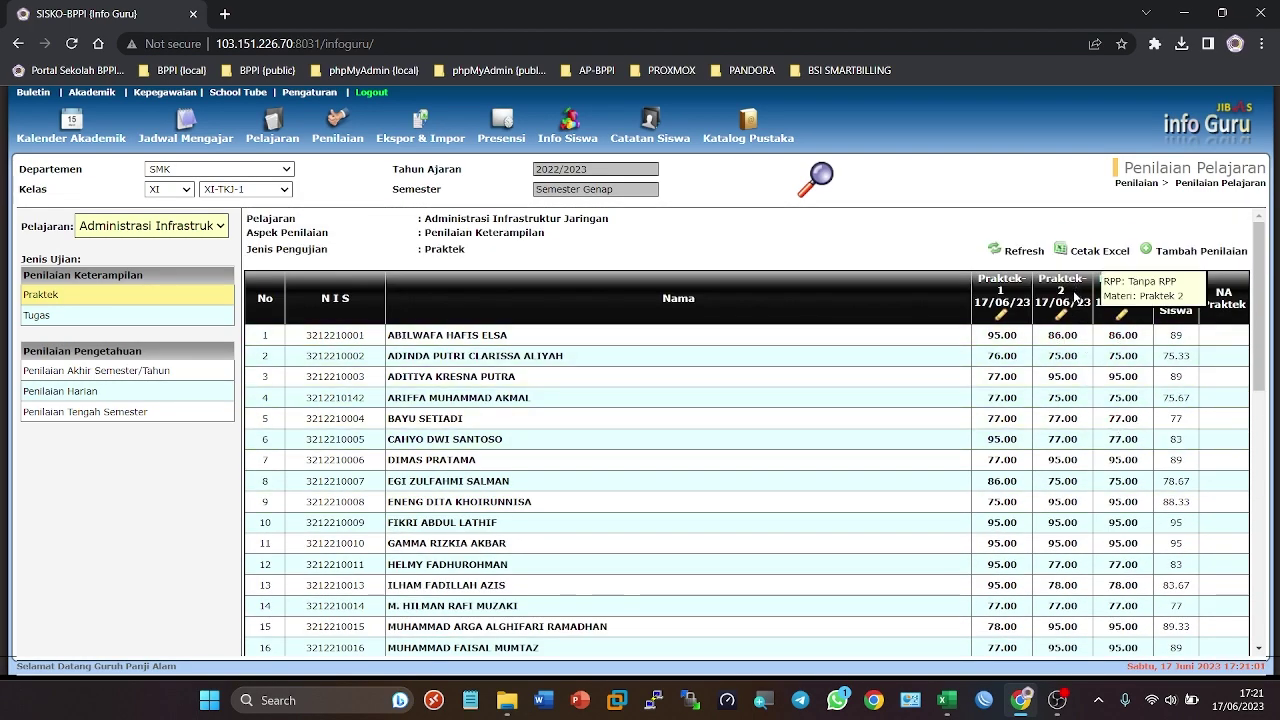
pyautogui.scroll(-5, 1070, 374)
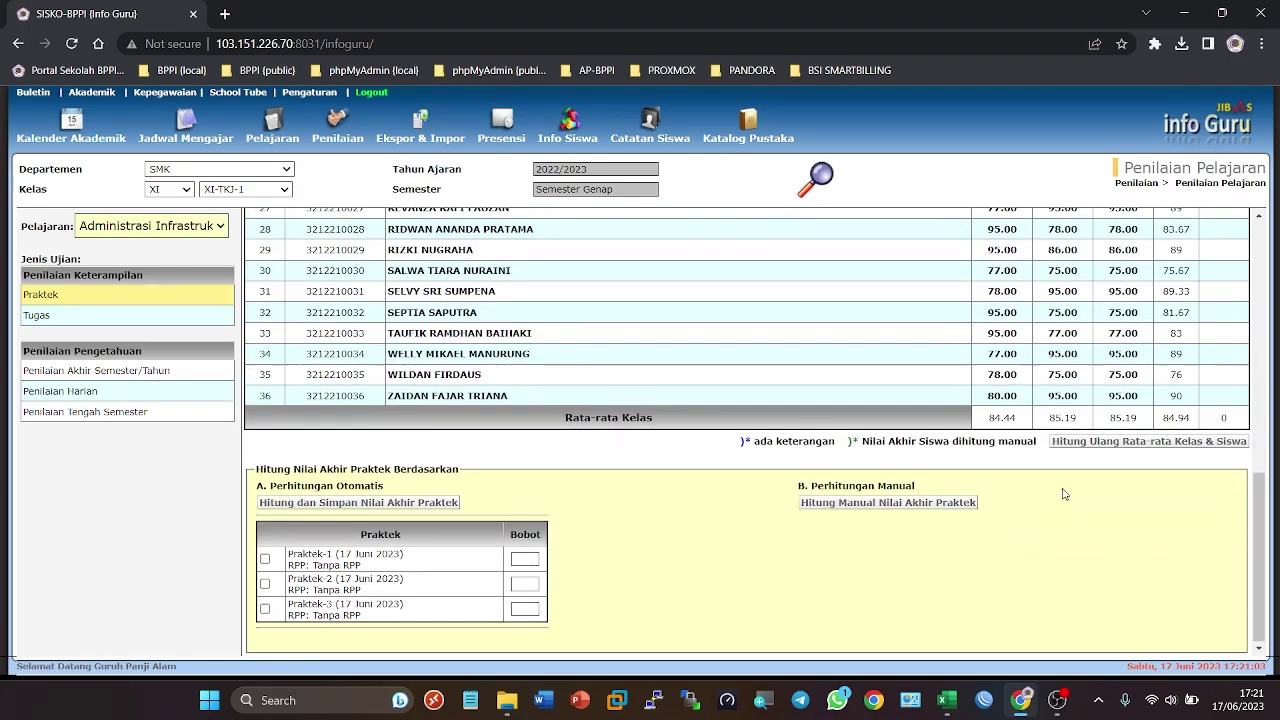
pyautogui.scroll(4, 1077, 416)
pyautogui.scroll(2, 1077, 416)
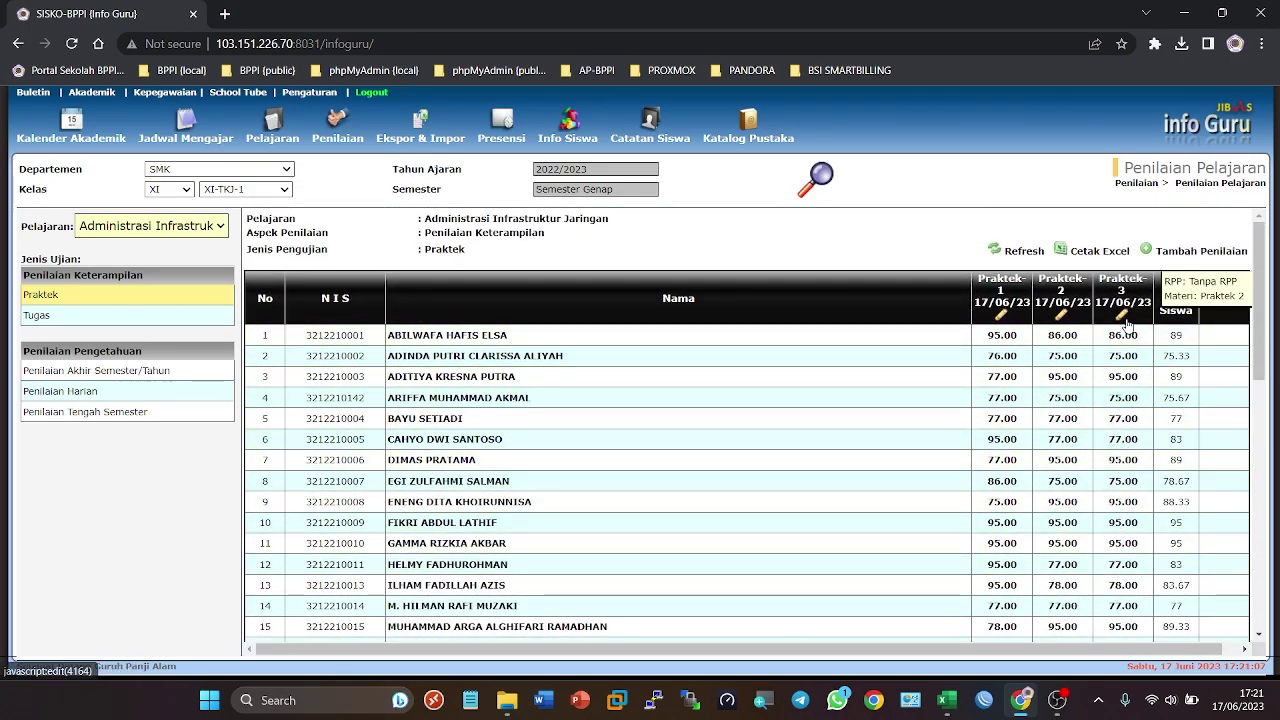
pyautogui.scroll(-1, 1107, 543)
pyautogui.scroll(-5, 1107, 543)
pyautogui.scroll(1, 1110, 540)
pyautogui.scroll(5, 1120, 515)
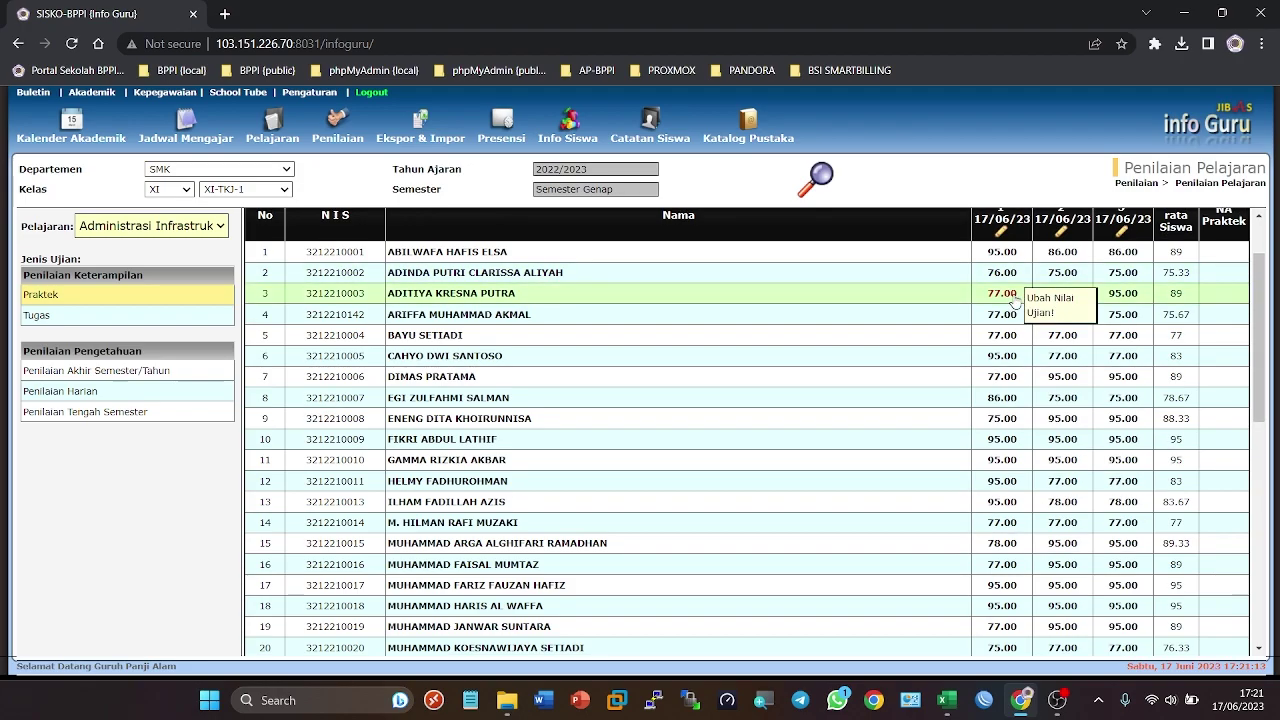
pyautogui.scroll(1, 1035, 275)
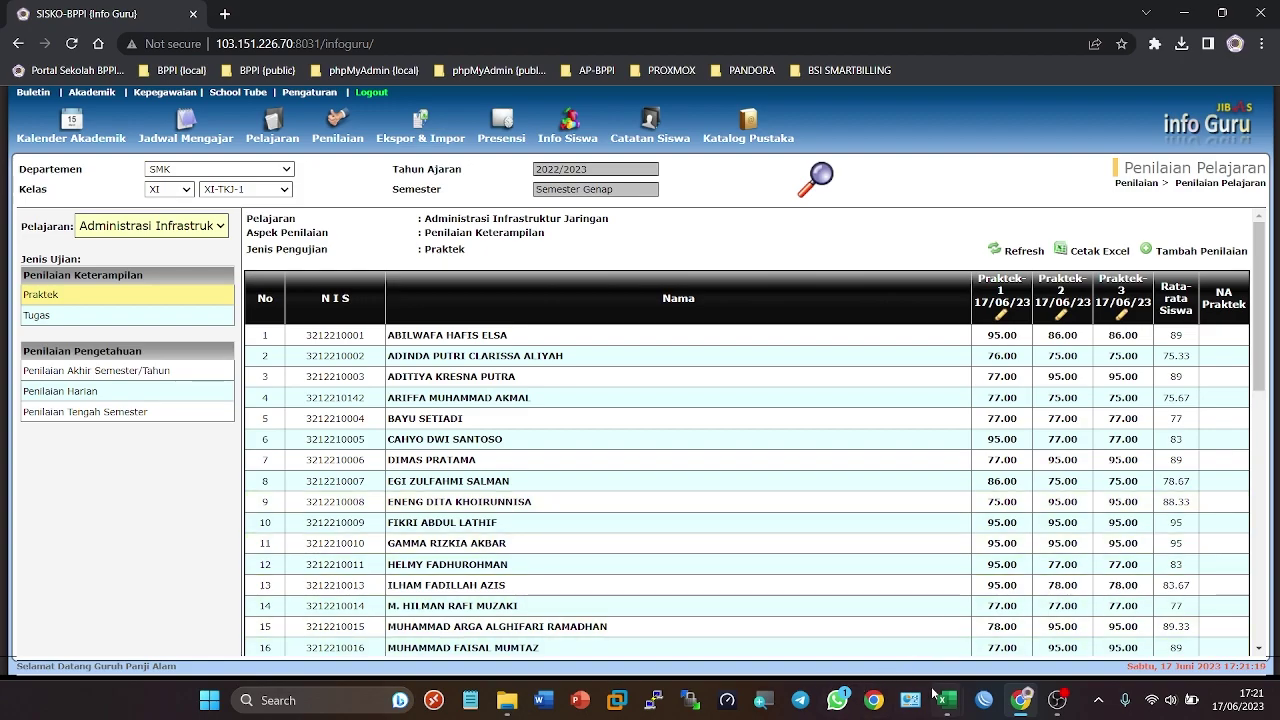
# Step: Switch to the Book1 workbook in Excel and review the Tugas 1, Tugas 2, Praktek 1 and Praktek 2 columns
pyautogui.moveTo(950, 710)
pyautogui.click(898, 610)
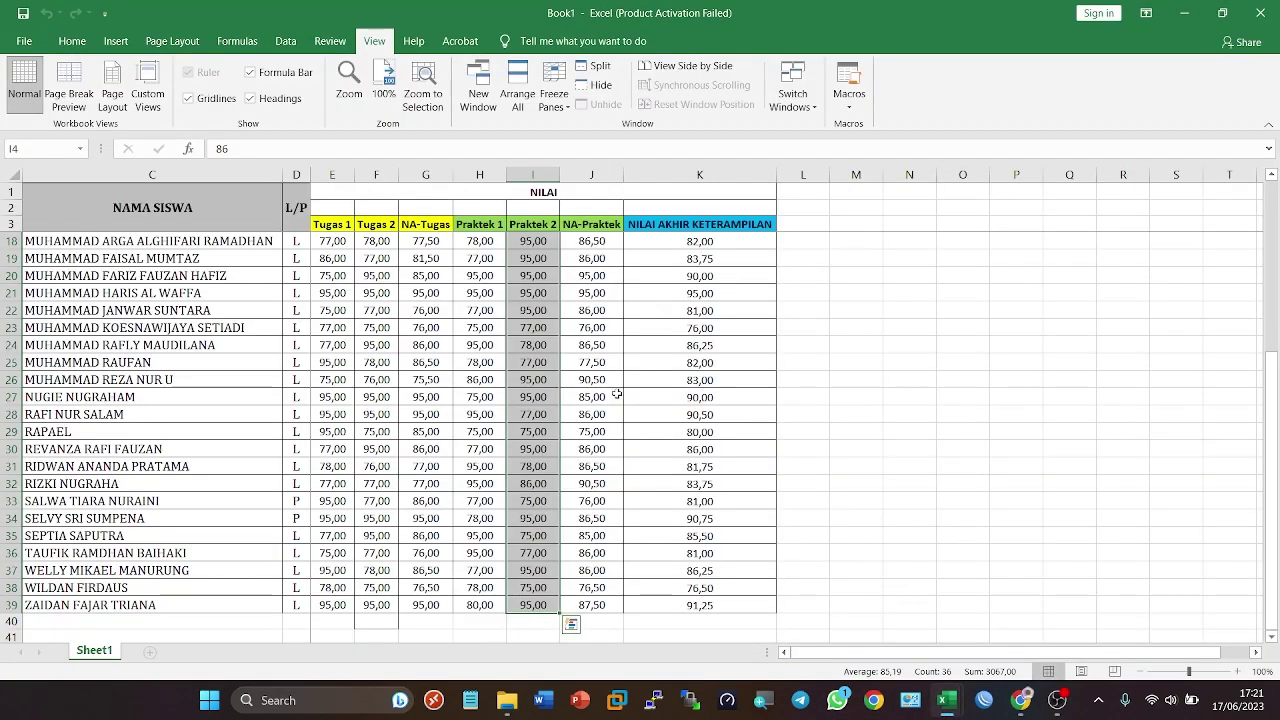
pyautogui.click(336, 242)
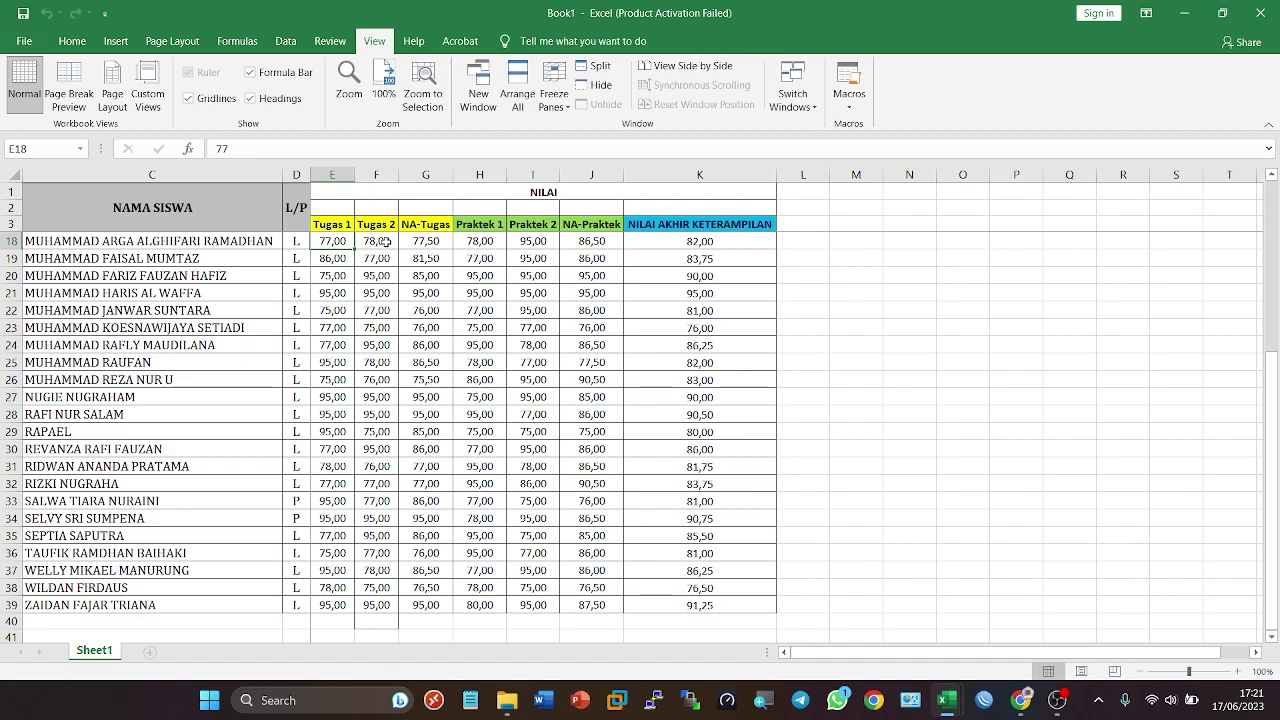
pyautogui.click(383, 241)
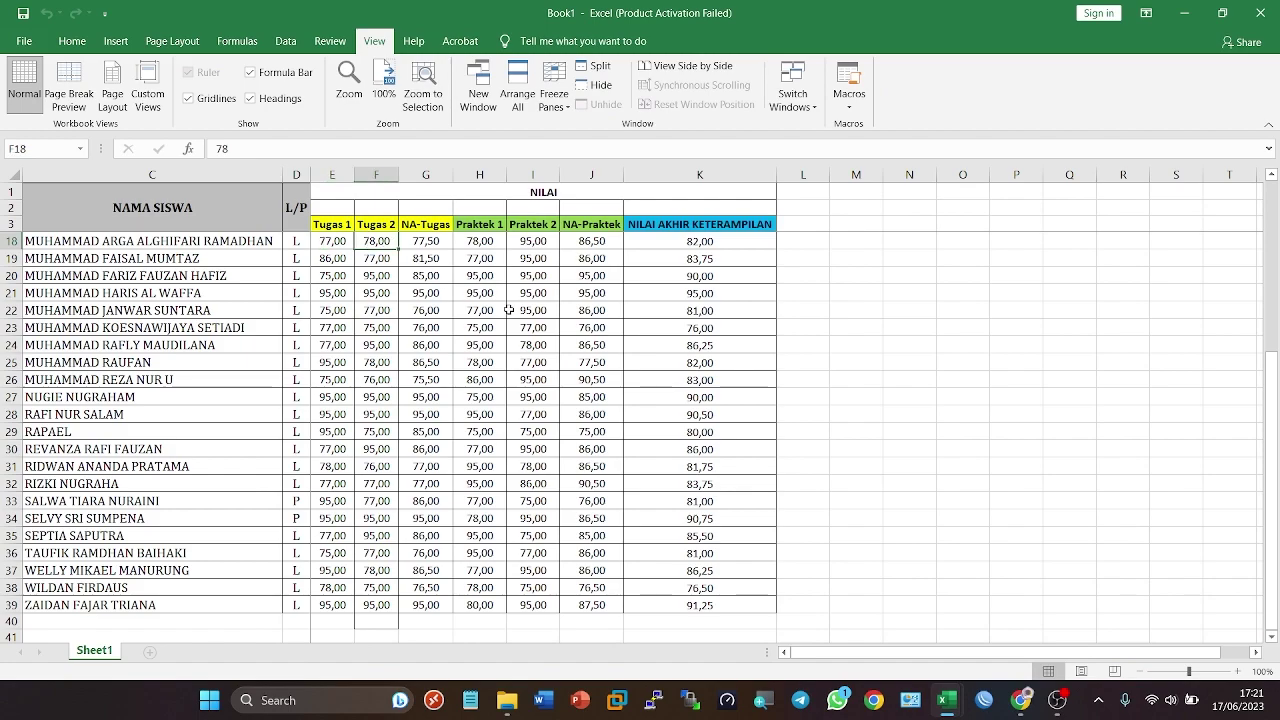
pyautogui.click(510, 310)
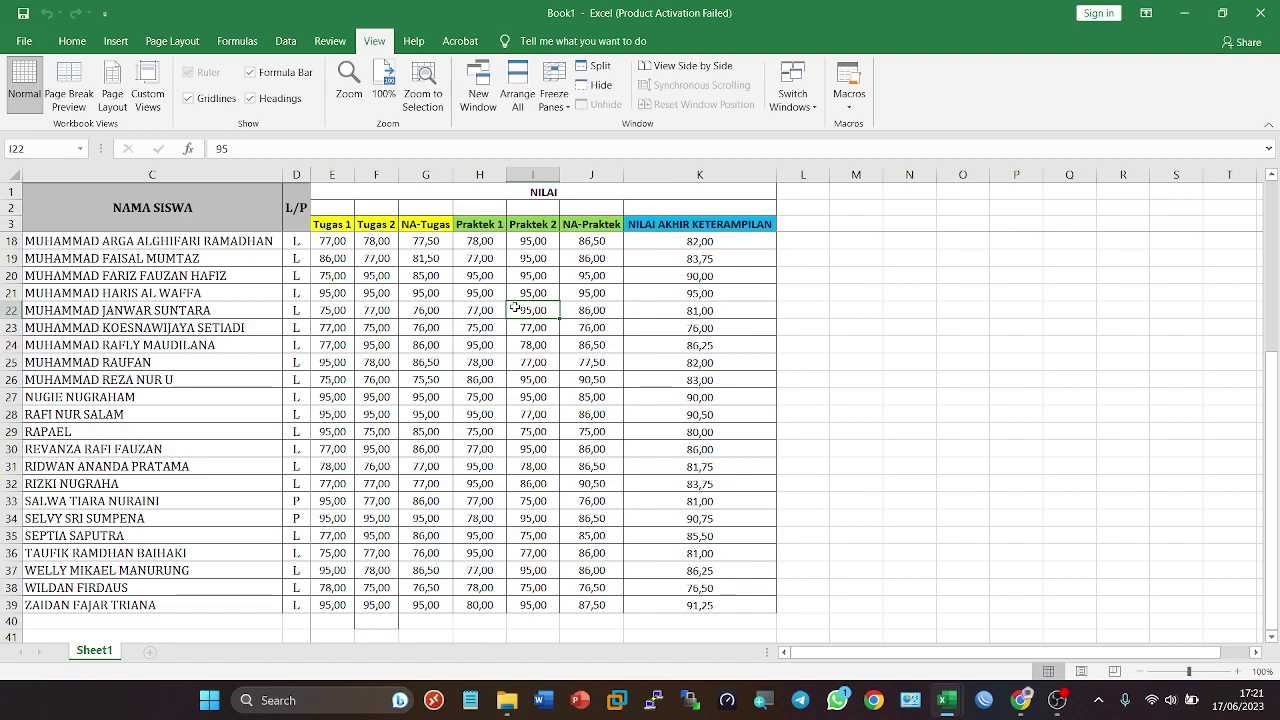
pyautogui.click(470, 312)
pyautogui.click(445, 240)
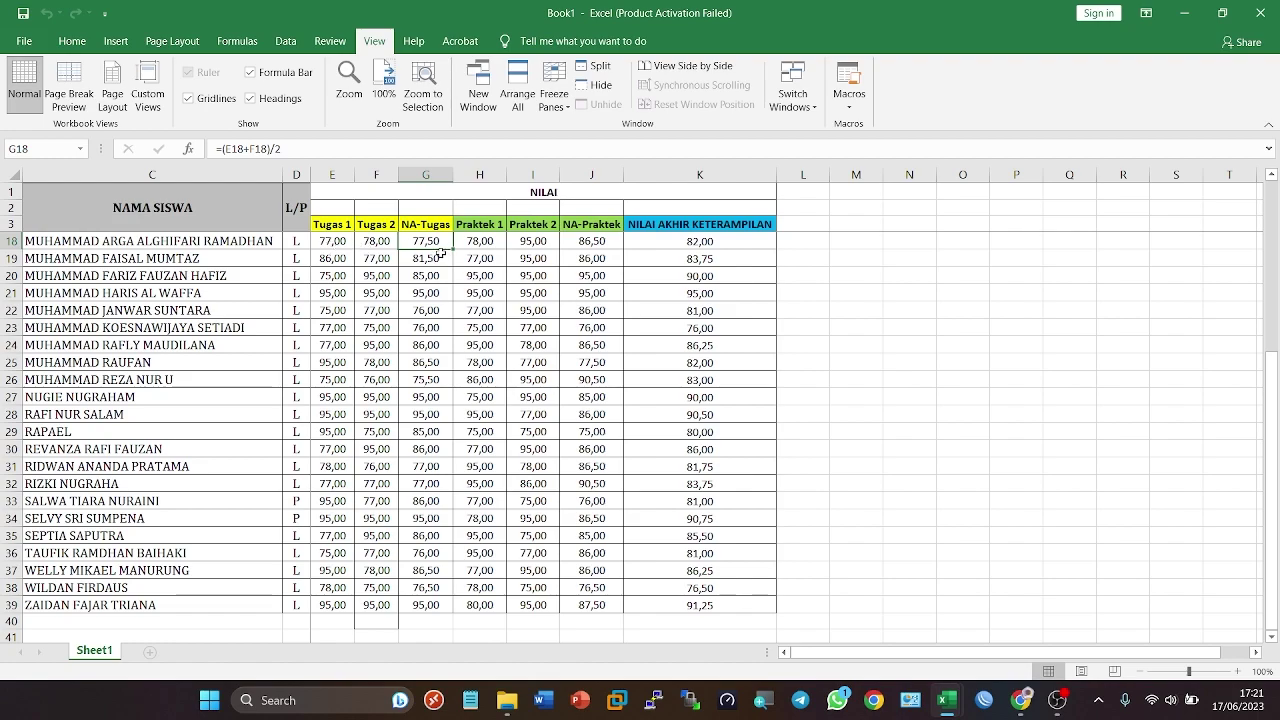
pyautogui.press('Right')
pyautogui.click(340, 228)
pyautogui.click(373, 237)
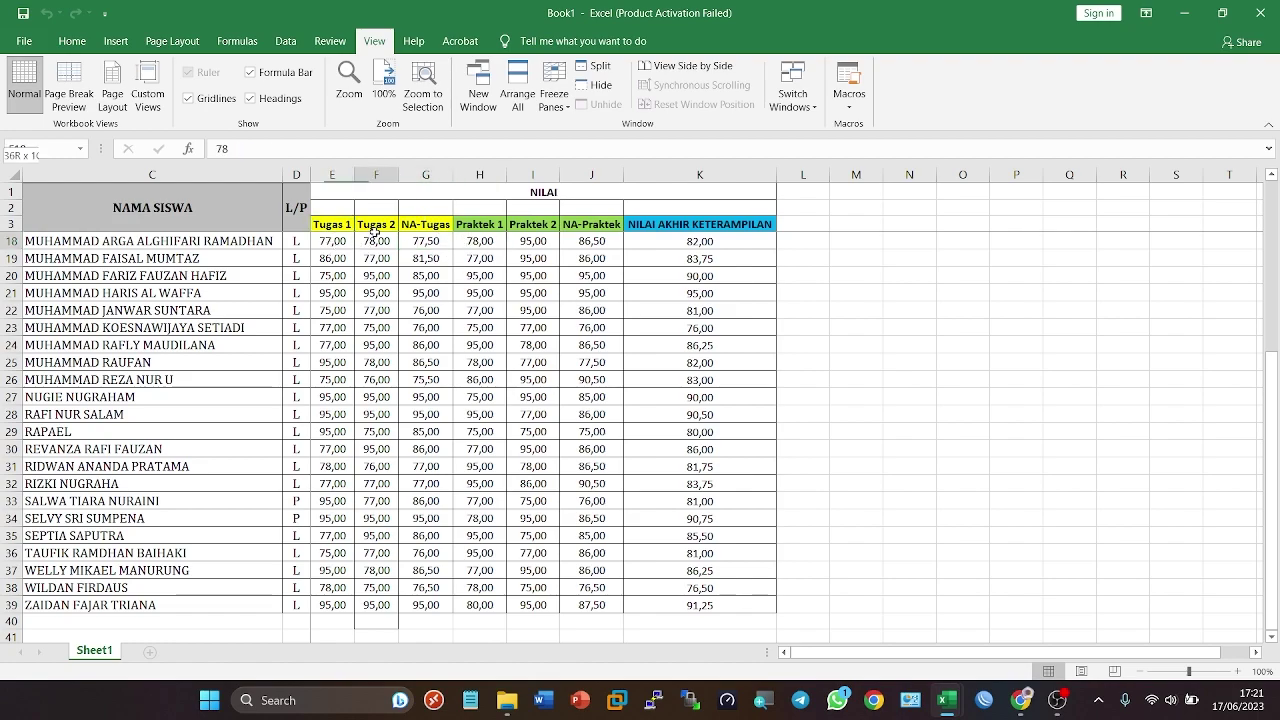
pyautogui.click(503, 228)
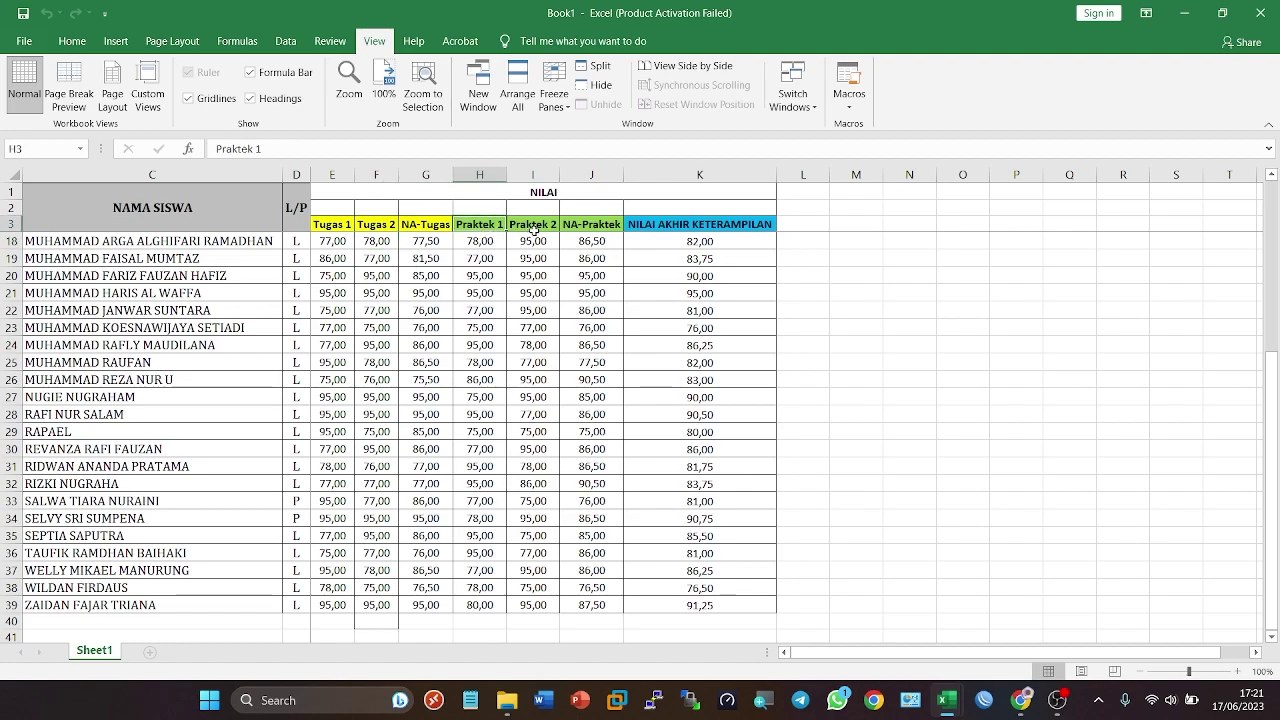
pyautogui.click(530, 231)
# Step: Inspect the NA-Tugas and NA-Praktek formulas and compare them with the individual score columns
pyautogui.click(440, 241)
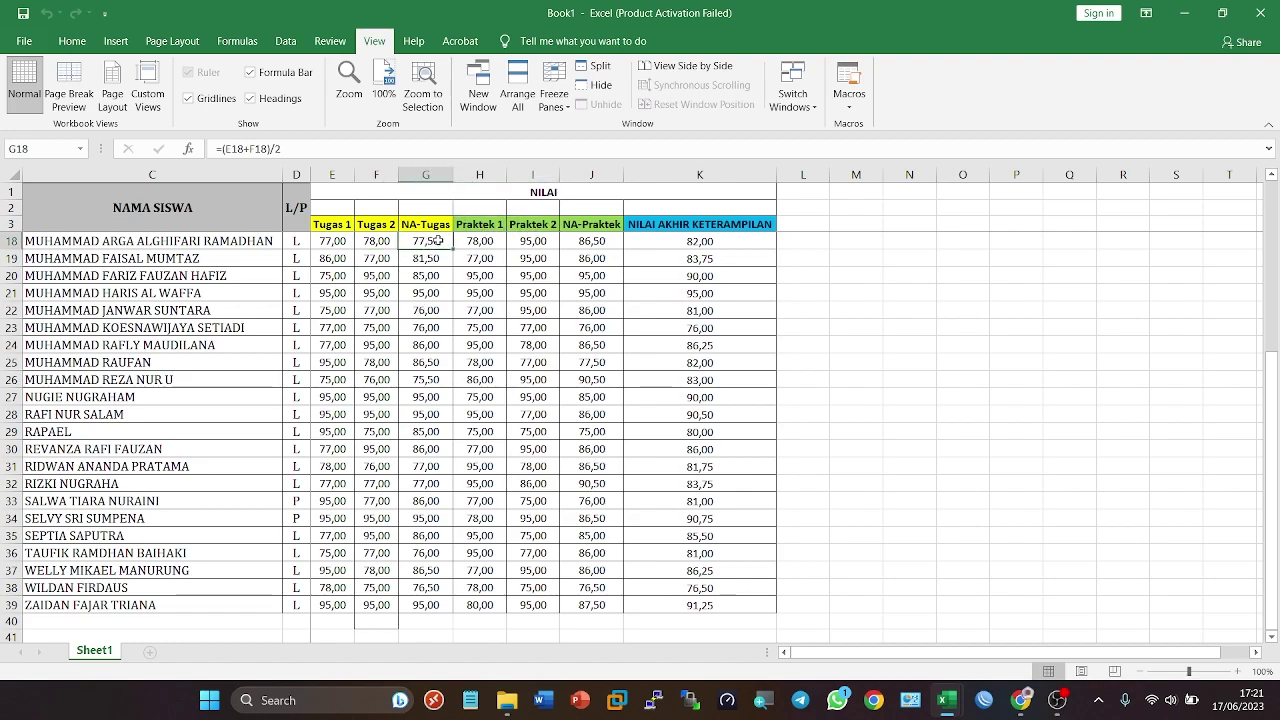
pyautogui.click(591, 245)
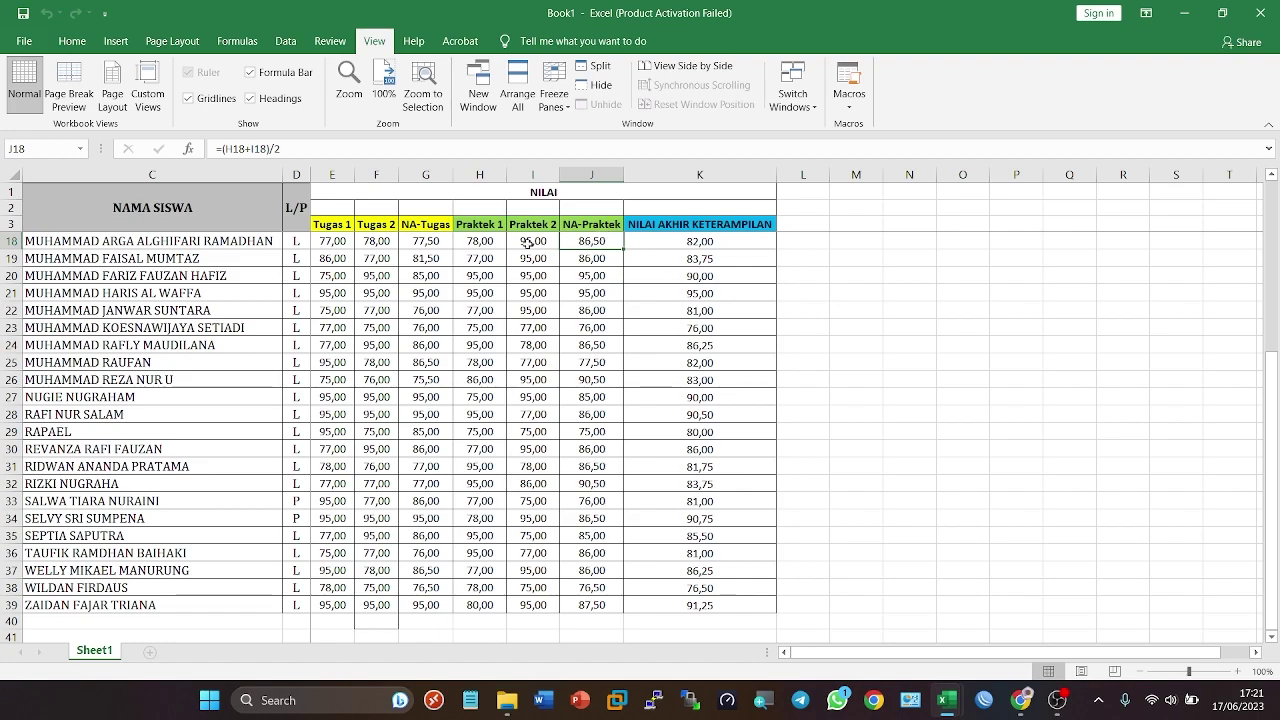
pyautogui.click(460, 225)
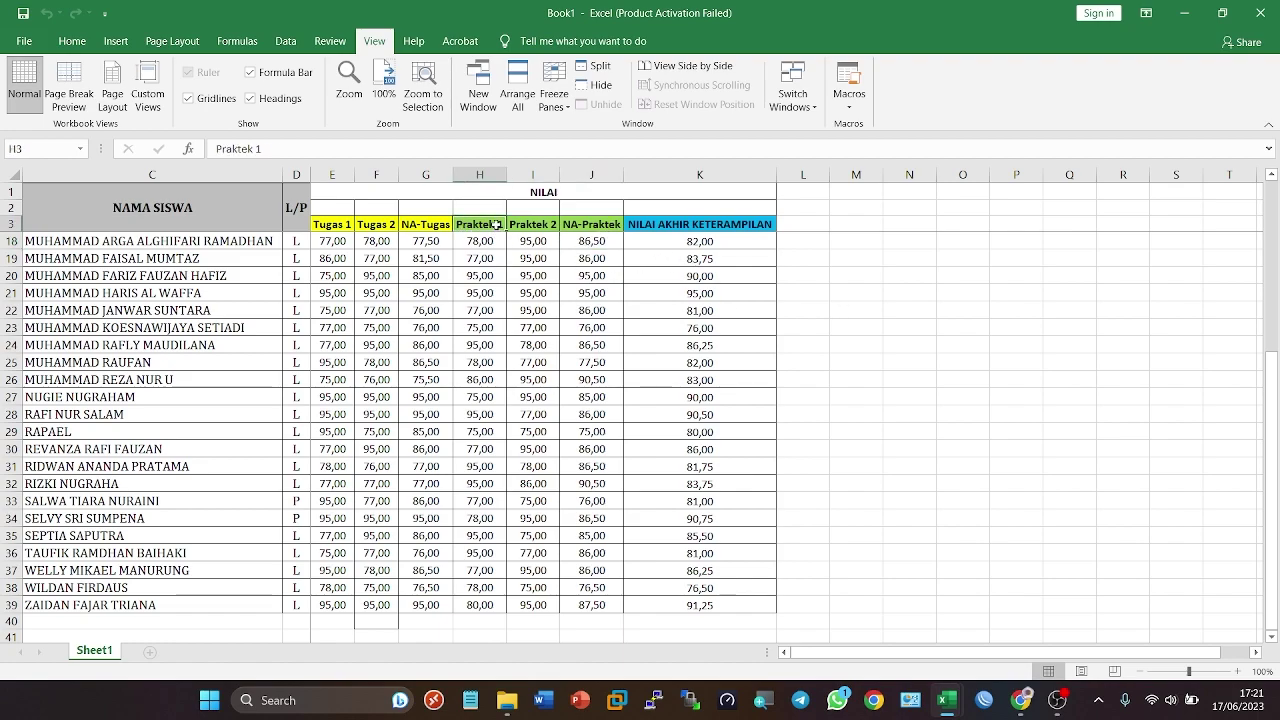
pyautogui.click(532, 224)
pyautogui.click(487, 224)
pyautogui.scroll(5, 680, 363)
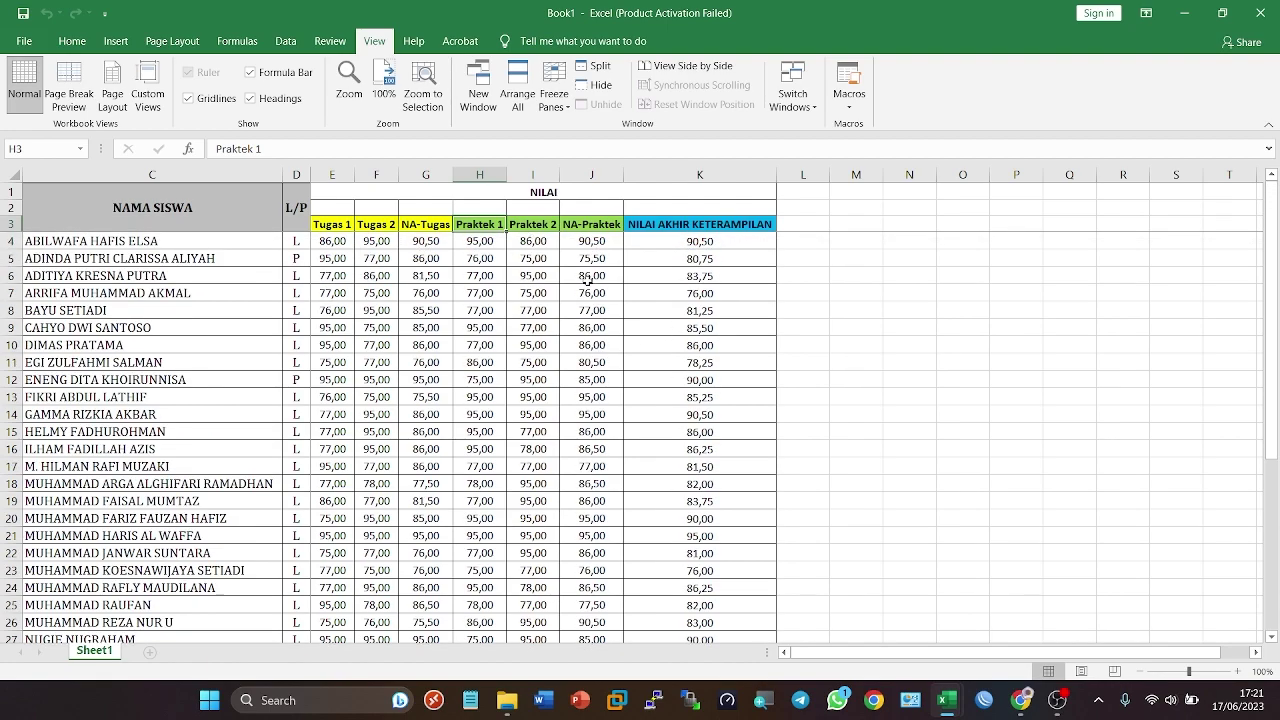
pyautogui.click(574, 277)
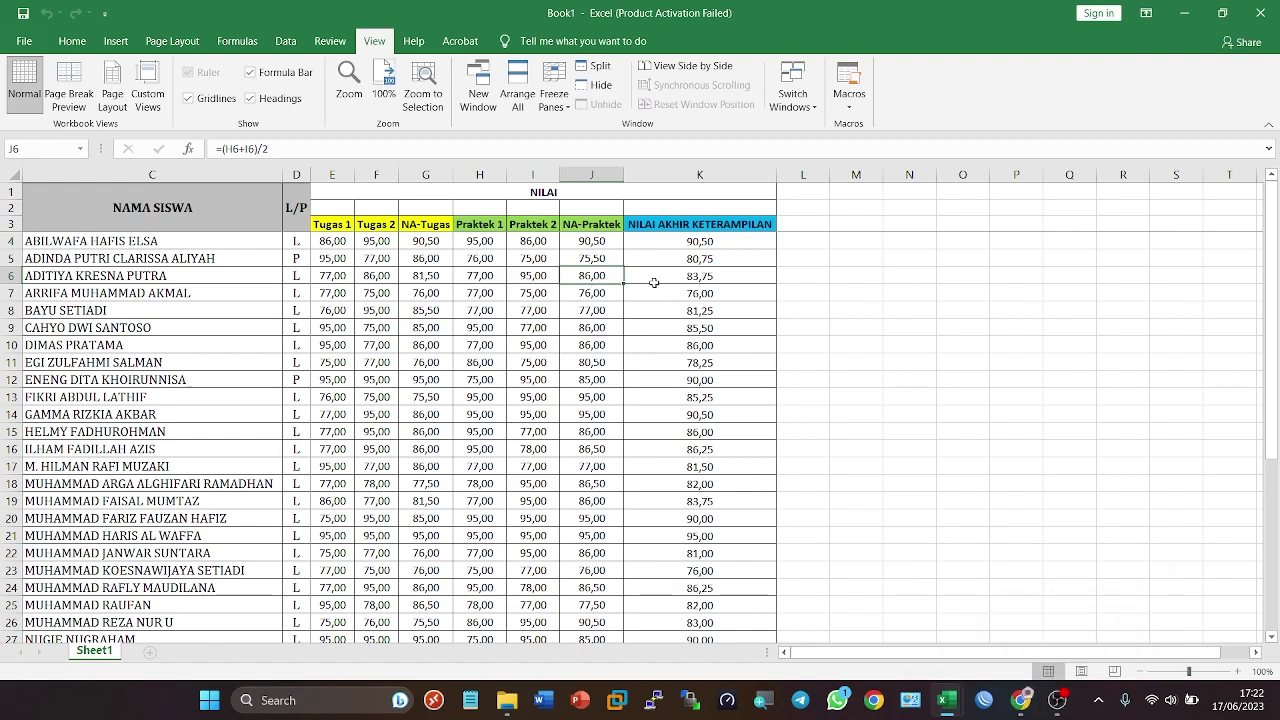
# Step: Switch back to SISKO BPPI Info Guru and open the Tugas list under Penilaian Keterampilan and its form for adding new scores
pyautogui.click(1020, 700)
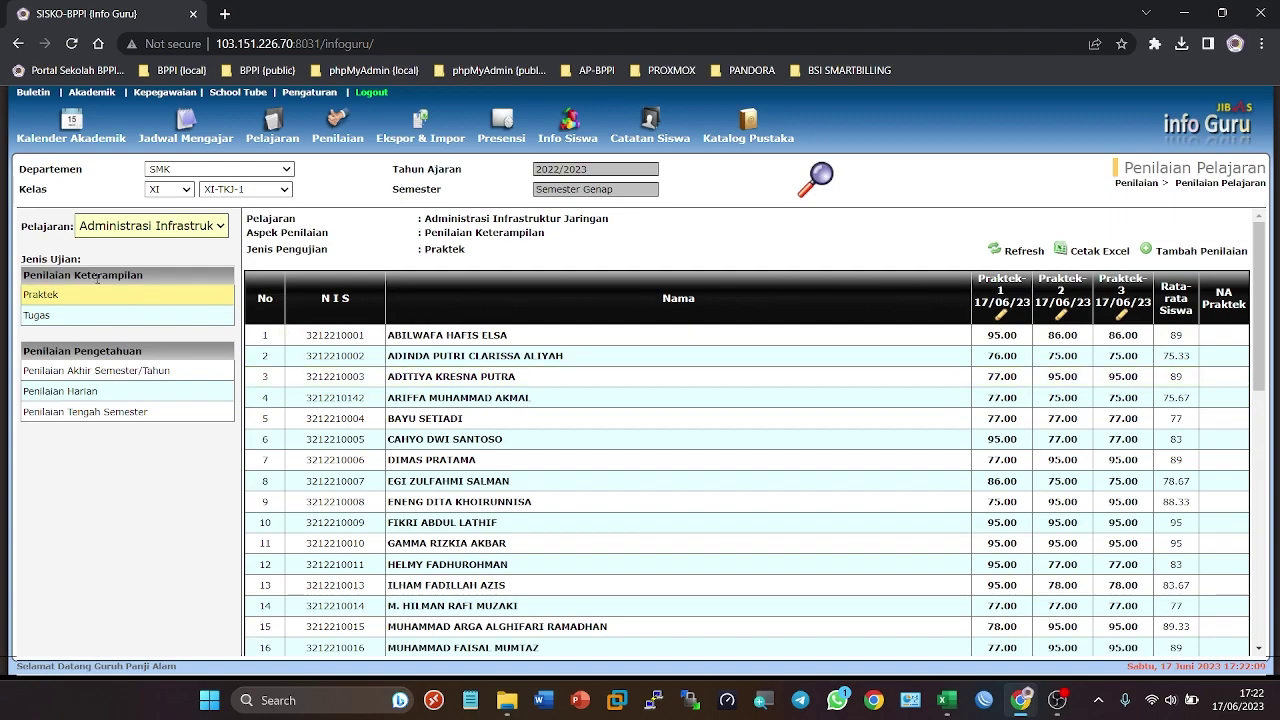
pyautogui.click(88, 318)
pyautogui.click(107, 302)
pyautogui.click(114, 316)
pyautogui.click(681, 347)
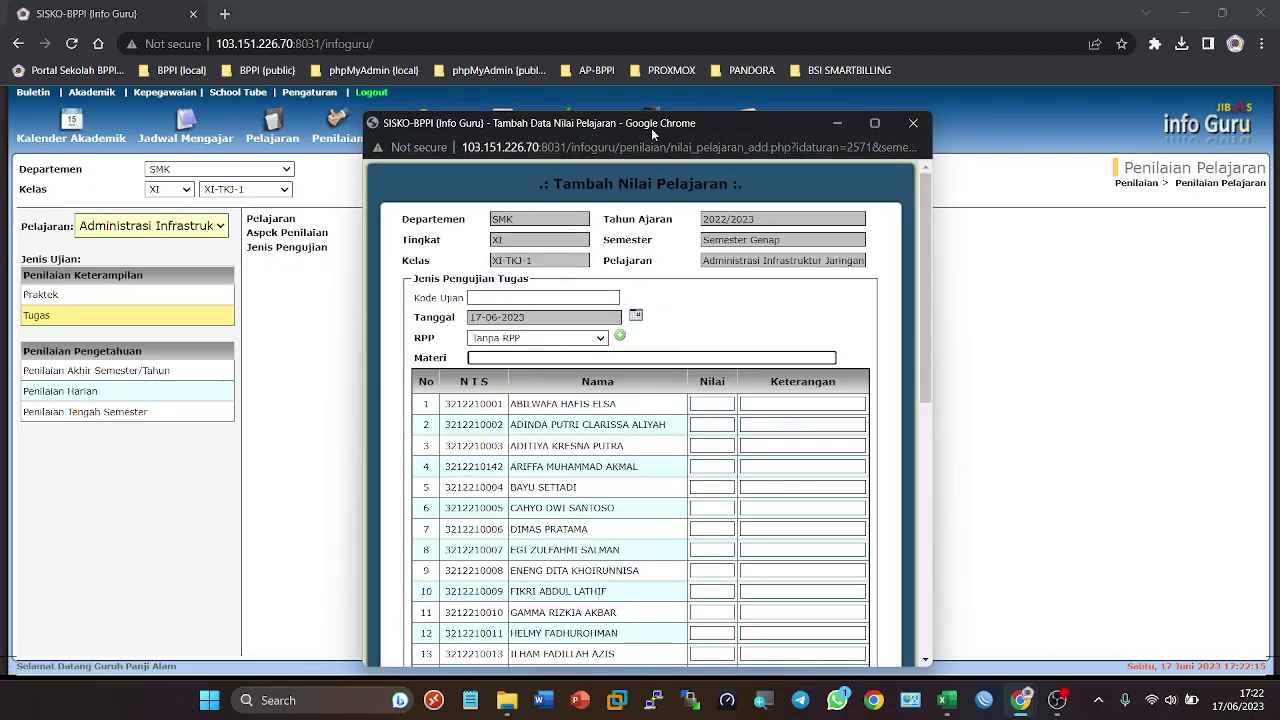
pyautogui.moveTo(651, 128); pyautogui.dragTo(547, 47)
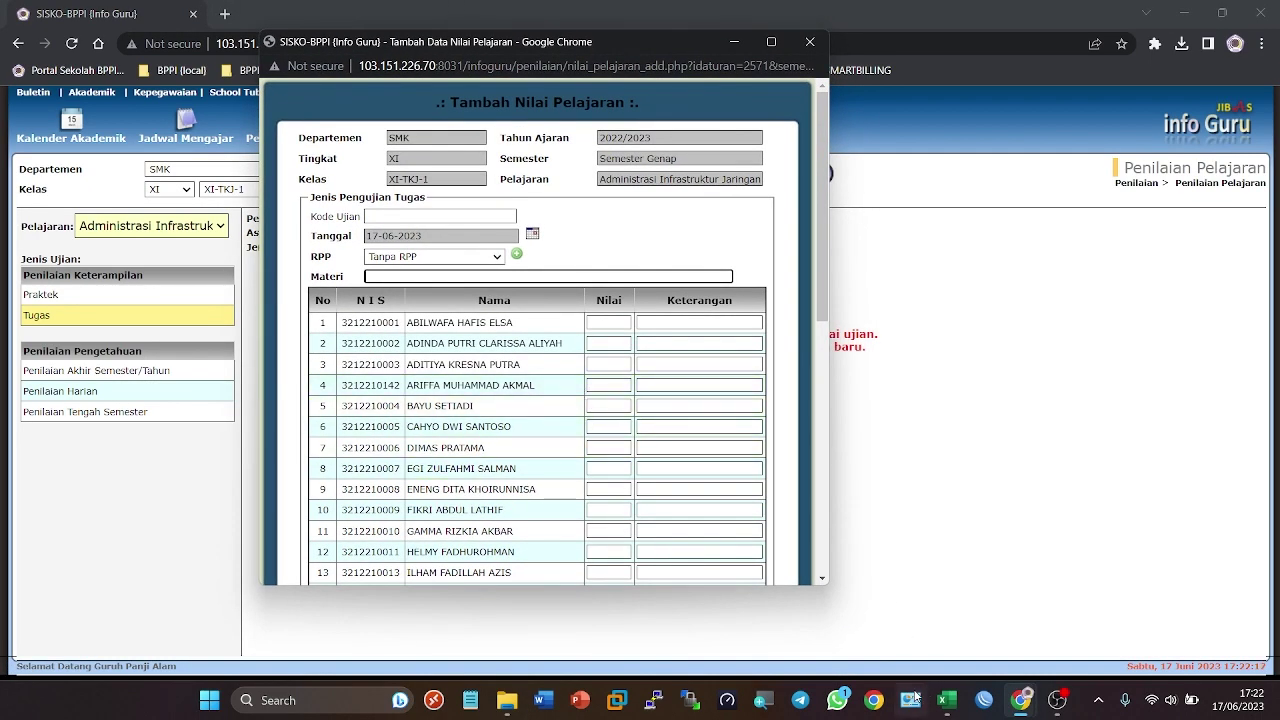
# Step: Check the NA-Tugas formula in Excel's Book1, look over the Tambah Nilai Pelajaran form in SISKO, and close the form without entering scores
pyautogui.click(815, 556)
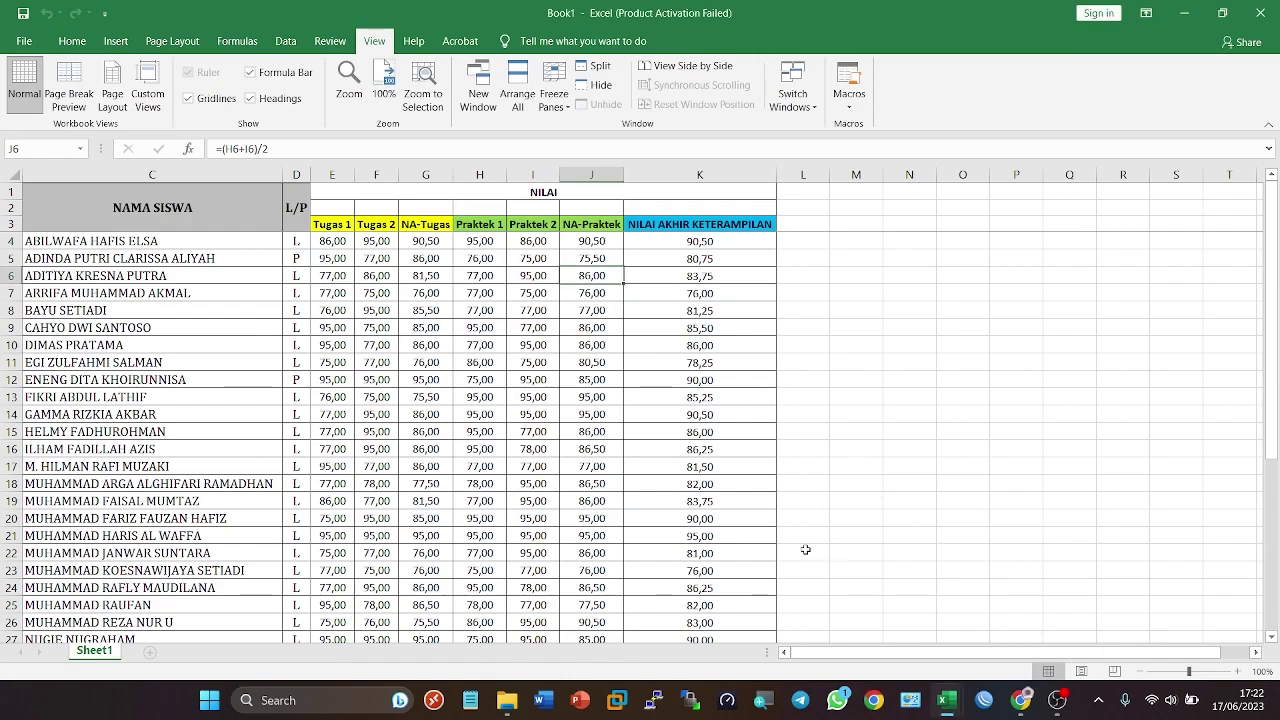
pyautogui.click(424, 246)
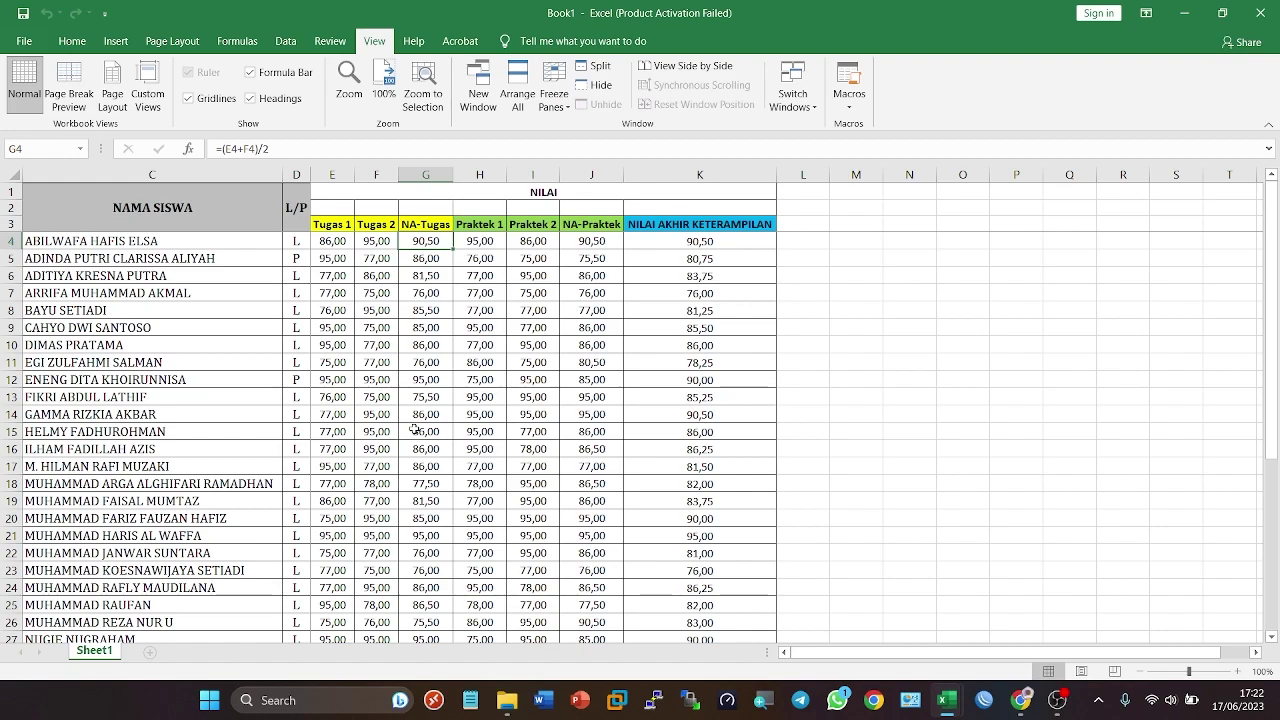
pyautogui.moveTo(1020, 700)
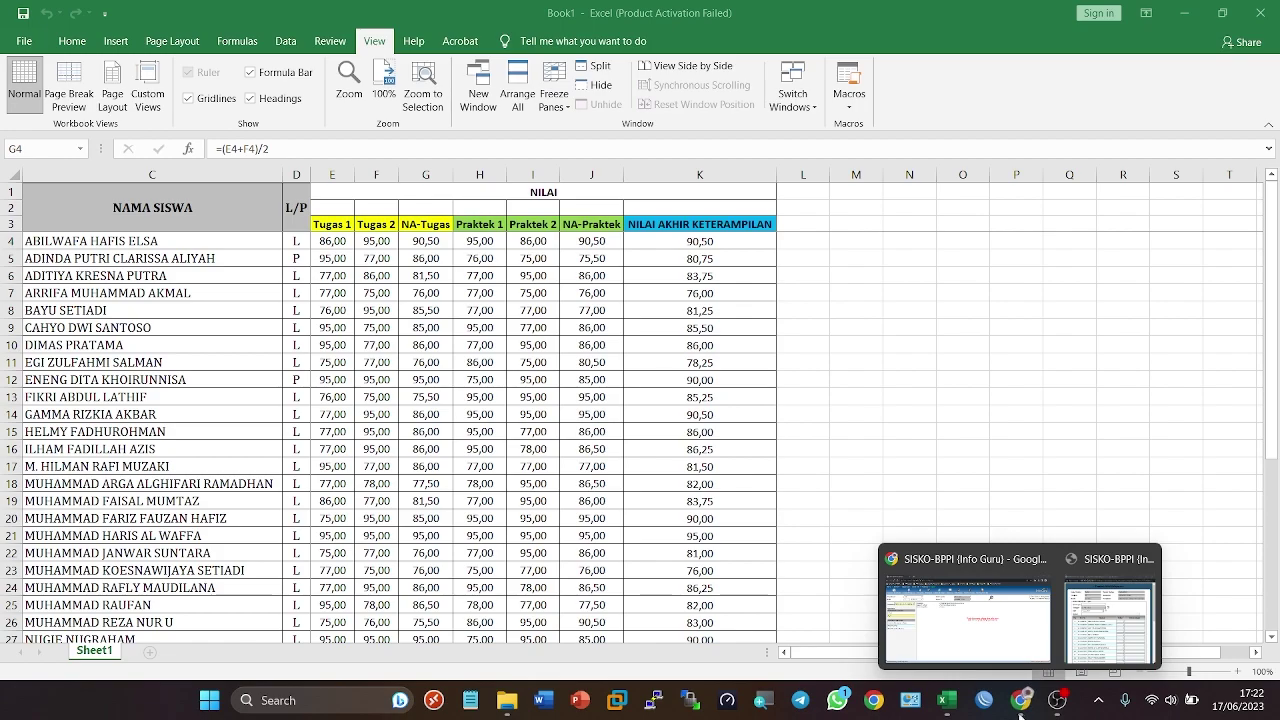
pyautogui.moveTo(1013, 637)
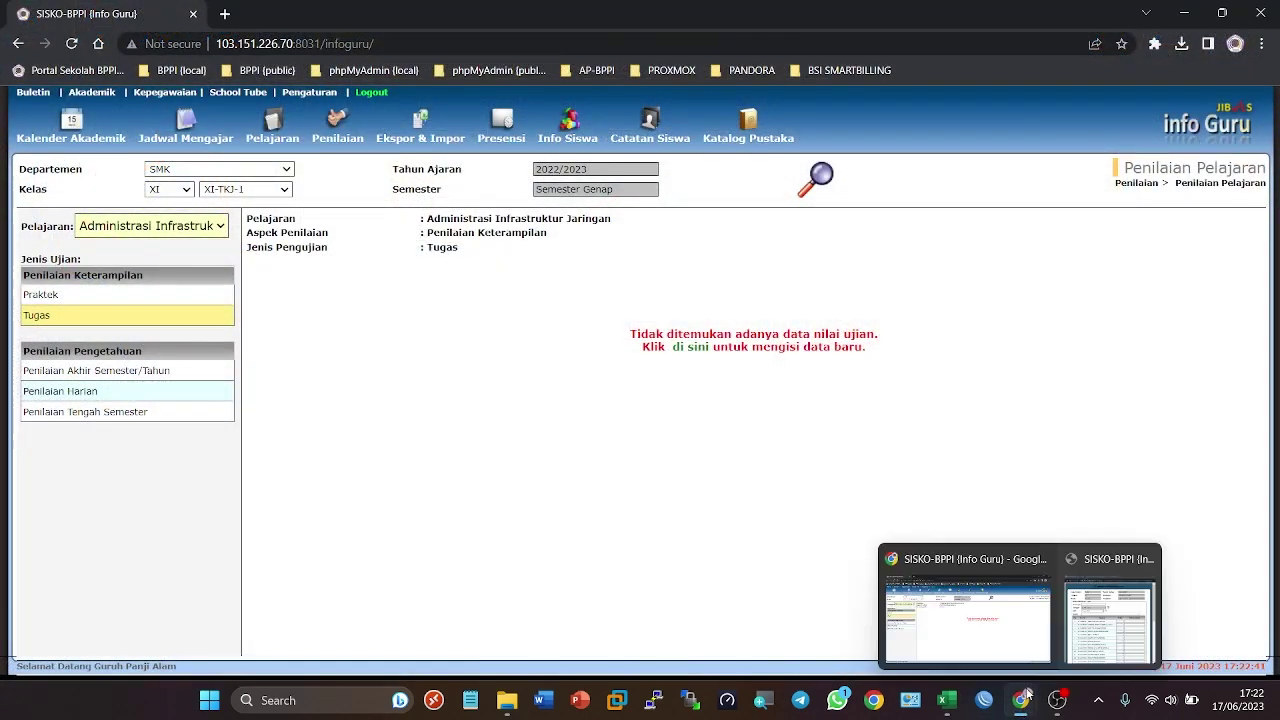
pyautogui.click(1099, 634)
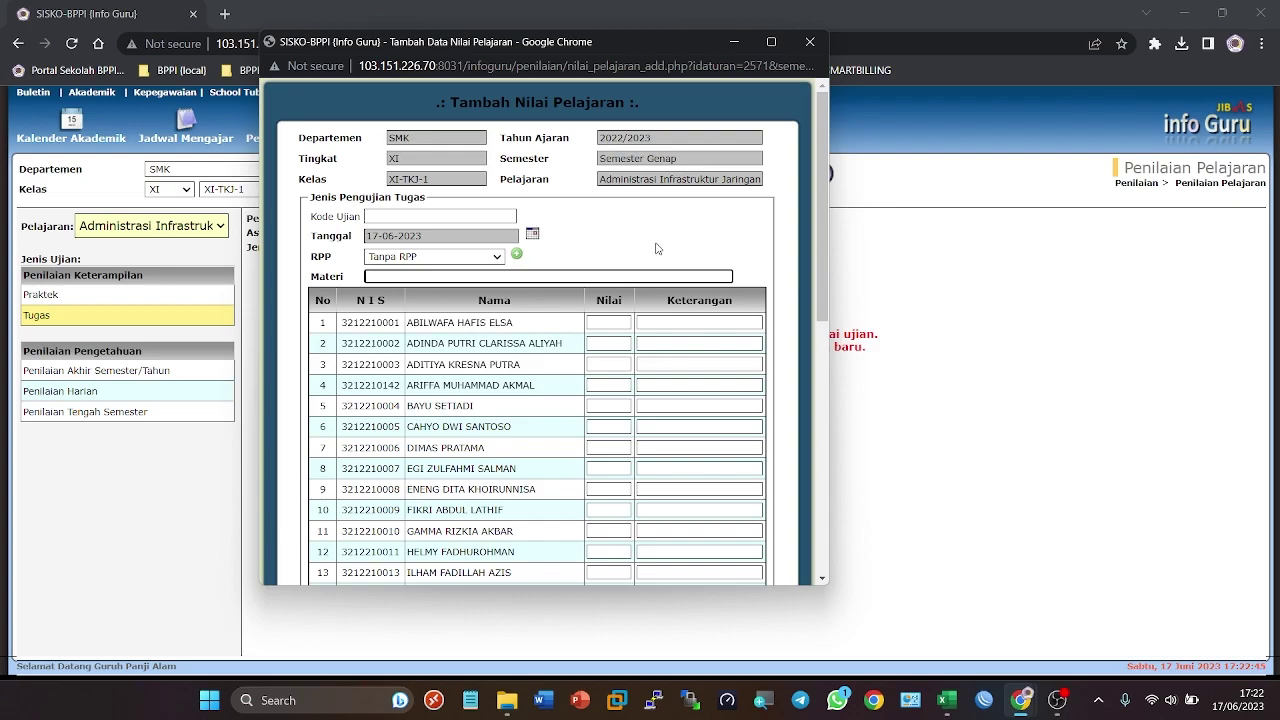
pyautogui.scroll(-3, 657, 250)
pyautogui.scroll(3, 655, 254)
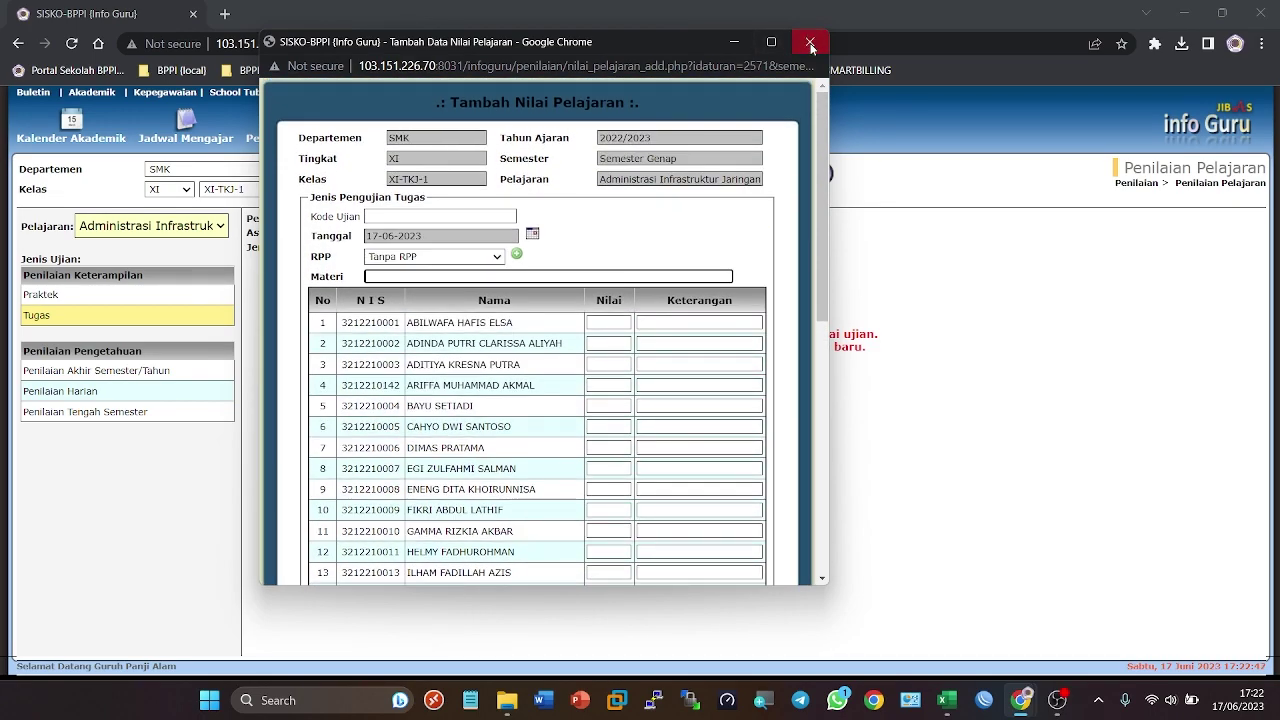
pyautogui.click(810, 43)
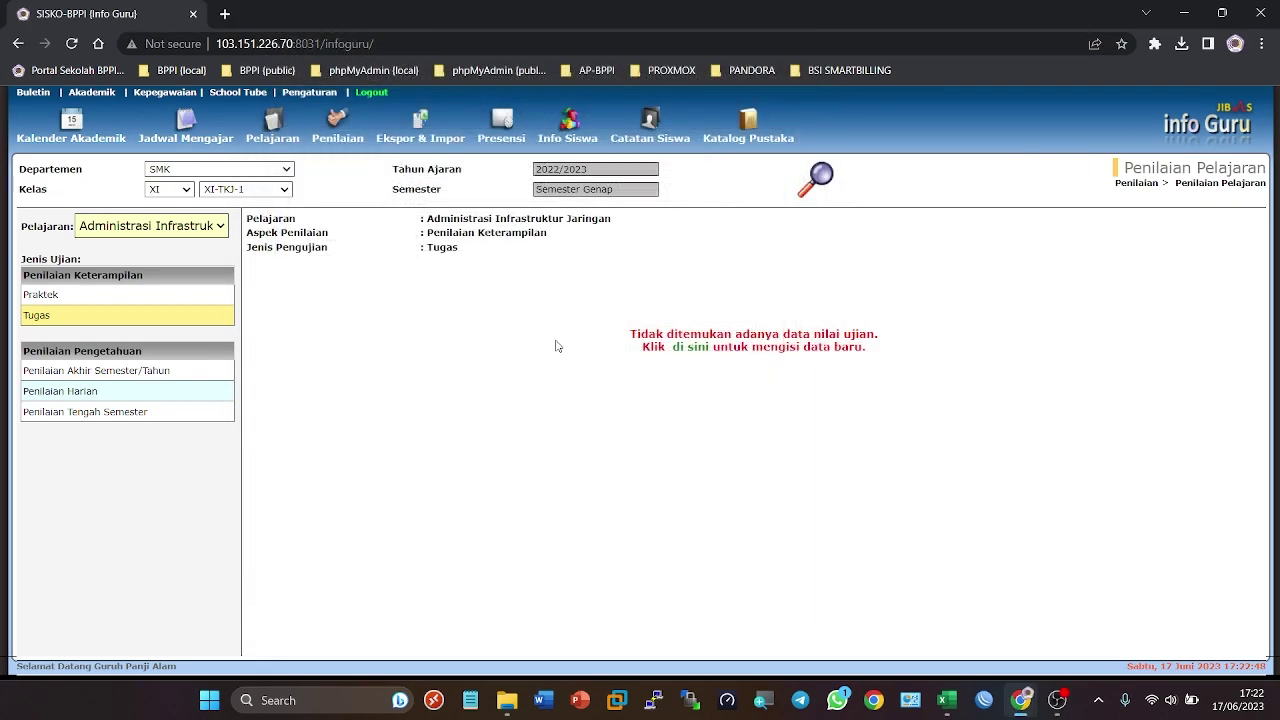
# Step: Open the Praktek list under Penilaian Keterampilan and look over the students' Praktek-1 to Praktek-3 scores and averages
pyautogui.click(111, 301)
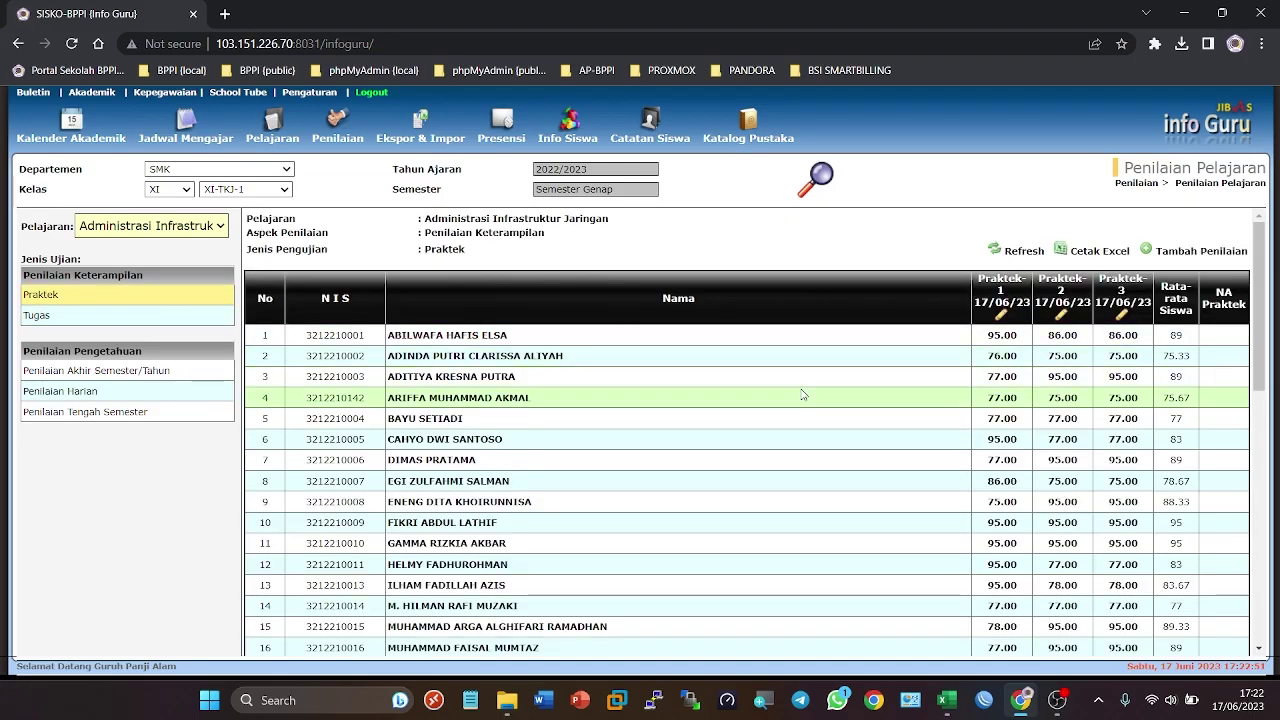
pyautogui.scroll(-6, 984, 437)
pyautogui.scroll(7, 984, 437)
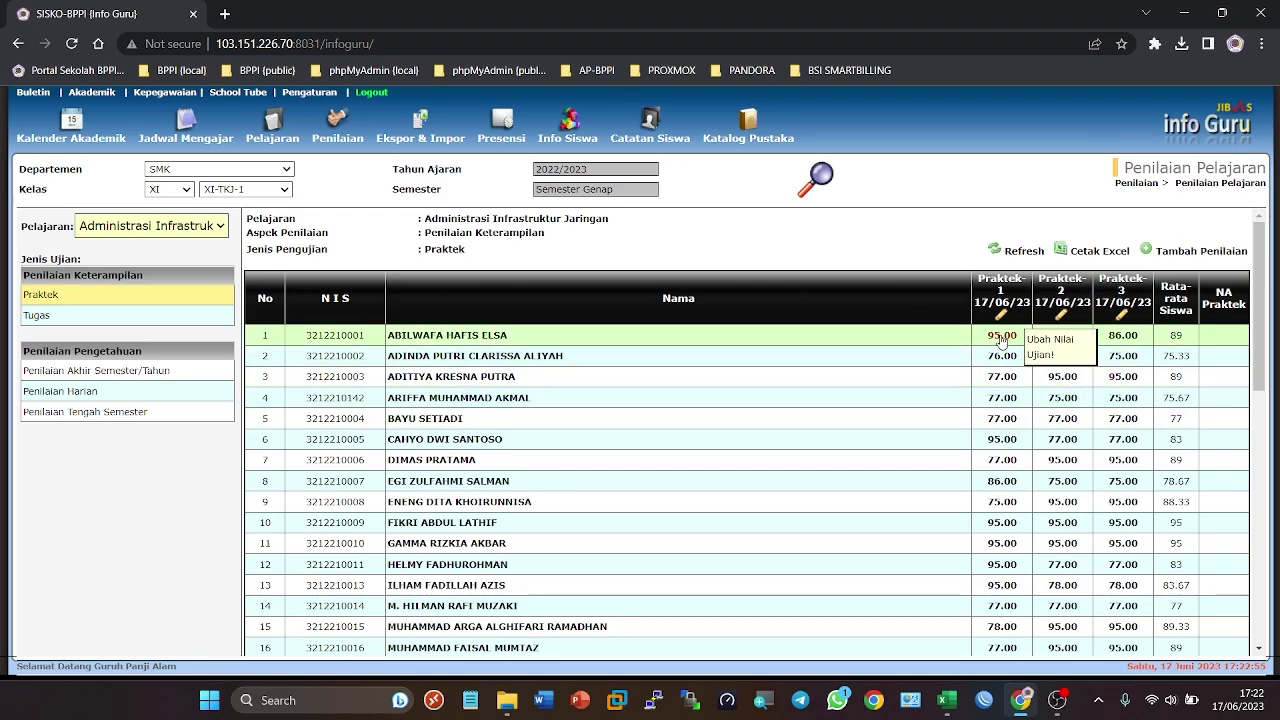
pyautogui.scroll(-6, 1000, 388)
pyautogui.scroll(6, 1000, 388)
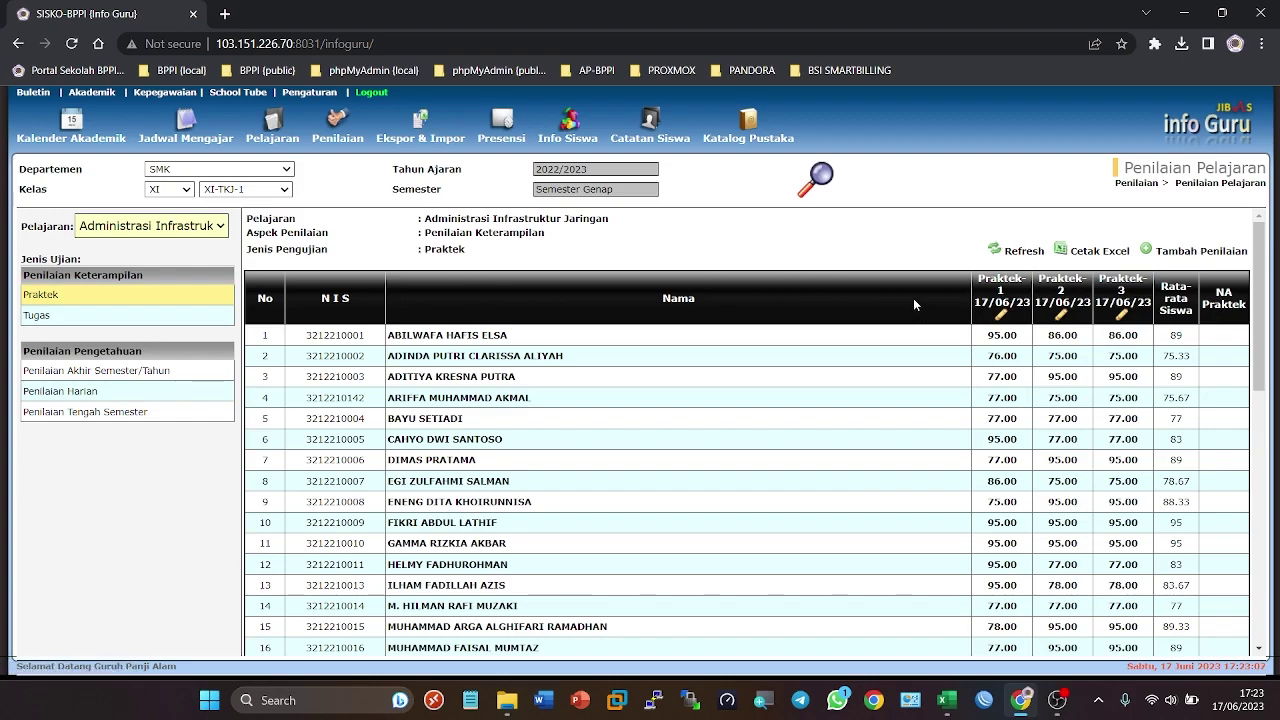
pyautogui.scroll(-4, 890, 308)
pyautogui.scroll(4, 920, 360)
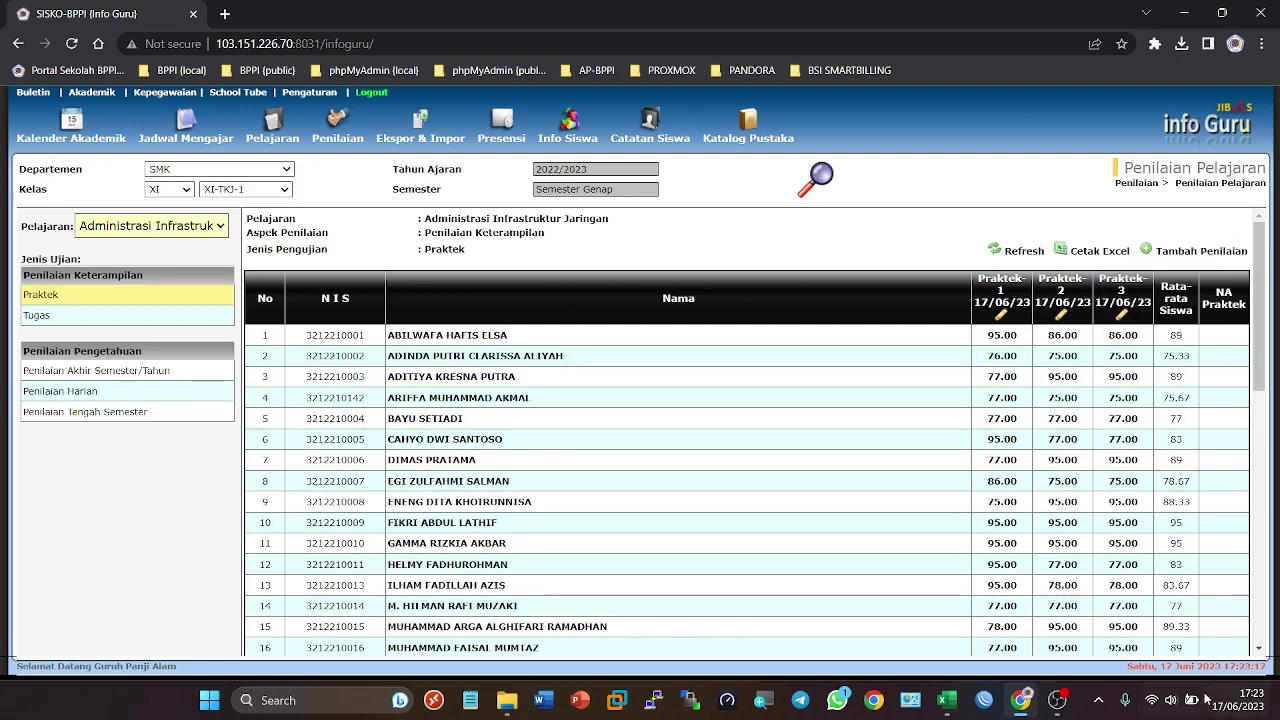
# Step: Examine the automatic Nilai Akhir Praktek calculation section, trying its Praktek-1 and Praktek-3 checkboxes and leaving them unticked
pyautogui.scroll(-7, 816, 476)
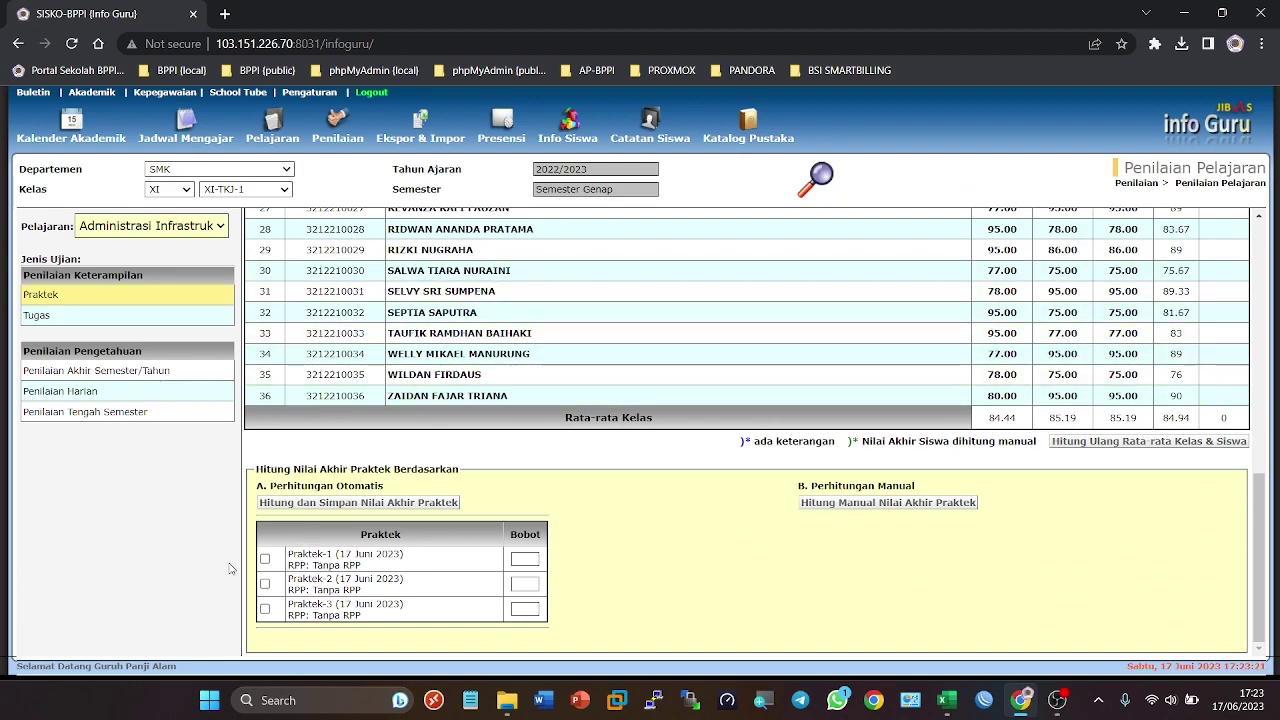
pyautogui.click(265, 558)
pyautogui.click(265, 608)
pyautogui.click(265, 558)
pyautogui.click(265, 608)
pyautogui.scroll(7, 665, 530)
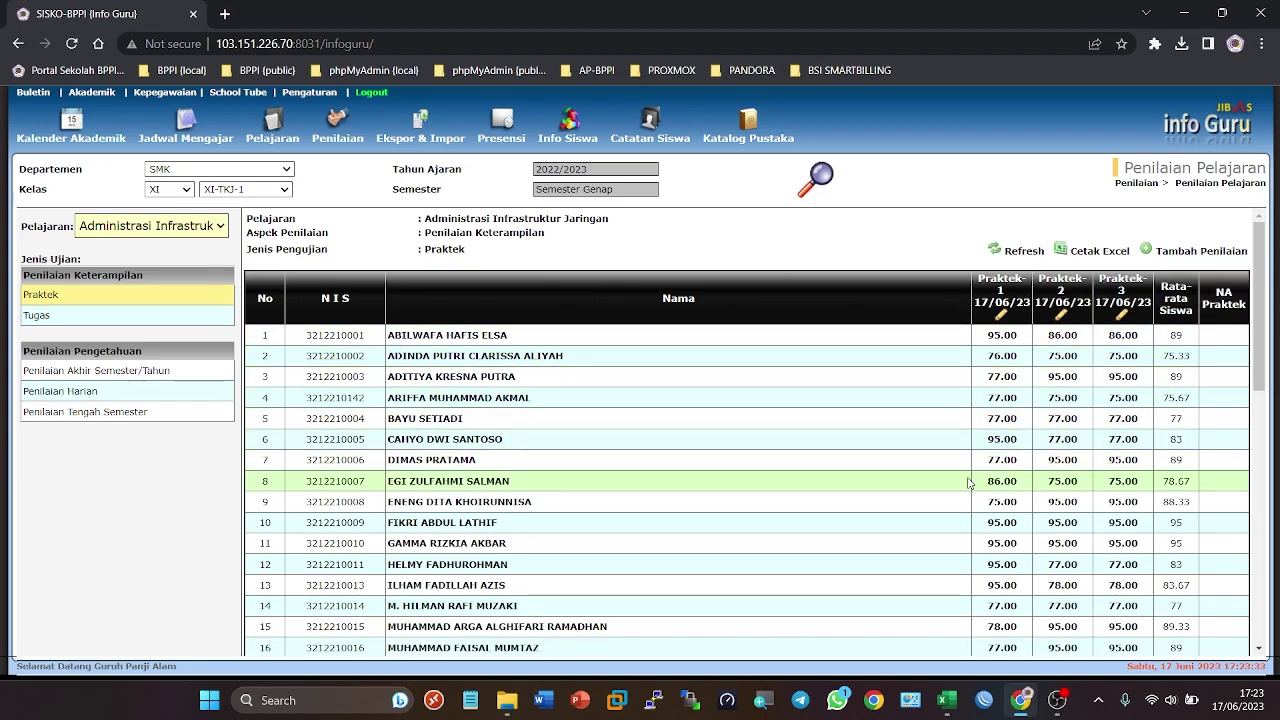
# Step: Switch to the Book1 workbook in Excel and copy all students' NA-Praktek scores, J4 to J39
pyautogui.click(947, 700)
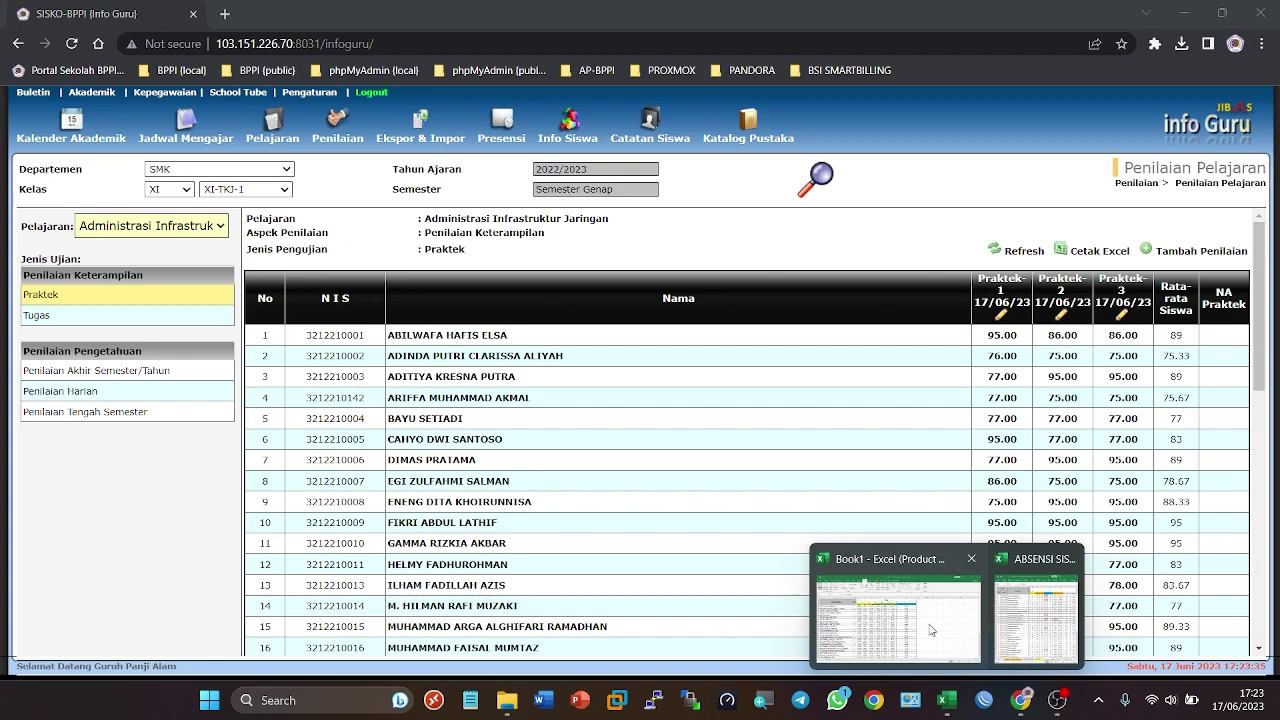
pyautogui.click(932, 630)
pyautogui.click(690, 362)
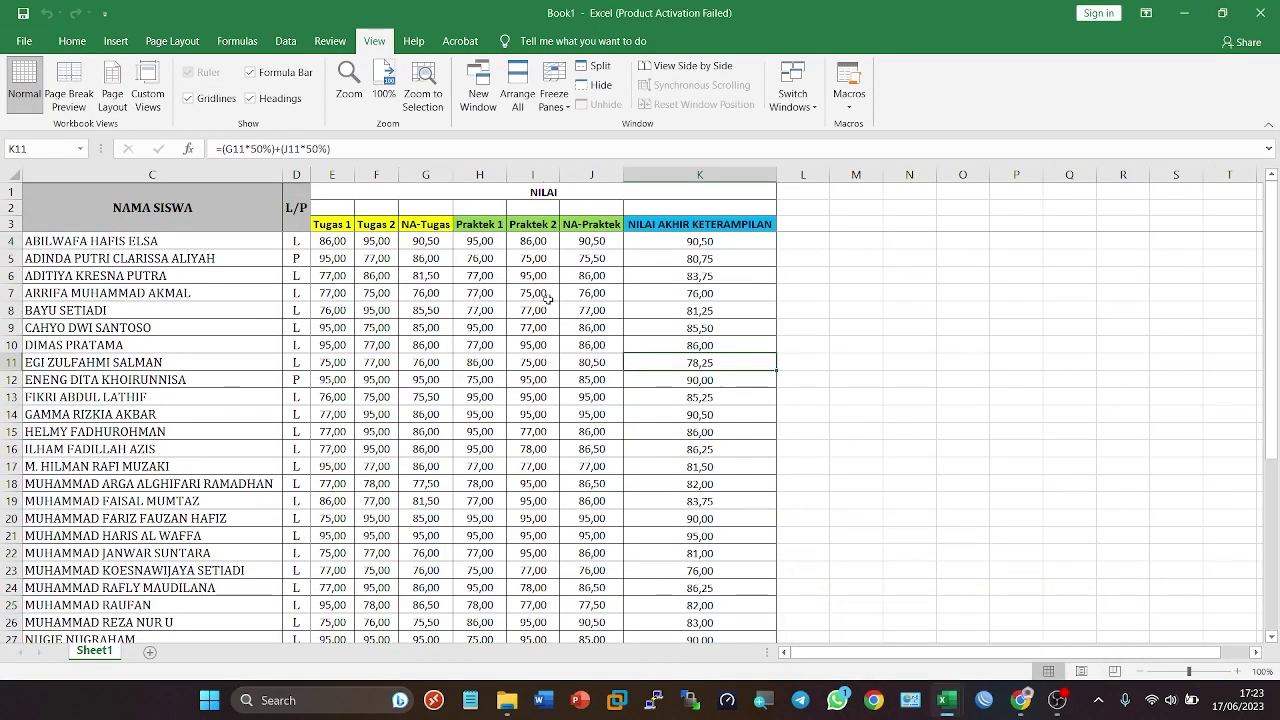
pyautogui.click(603, 241)
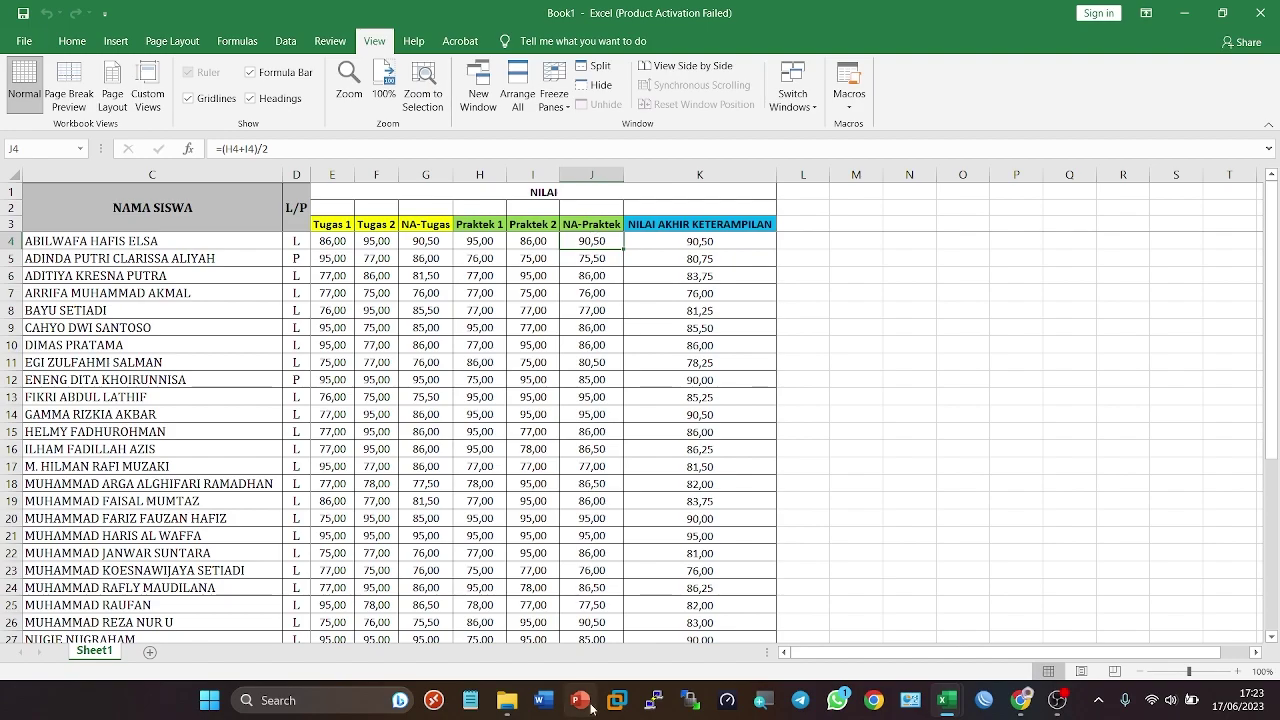
pyautogui.moveTo(597, 240); pyautogui.dragTo(622, 598)
pyautogui.hotkey('ctrl', 'c')
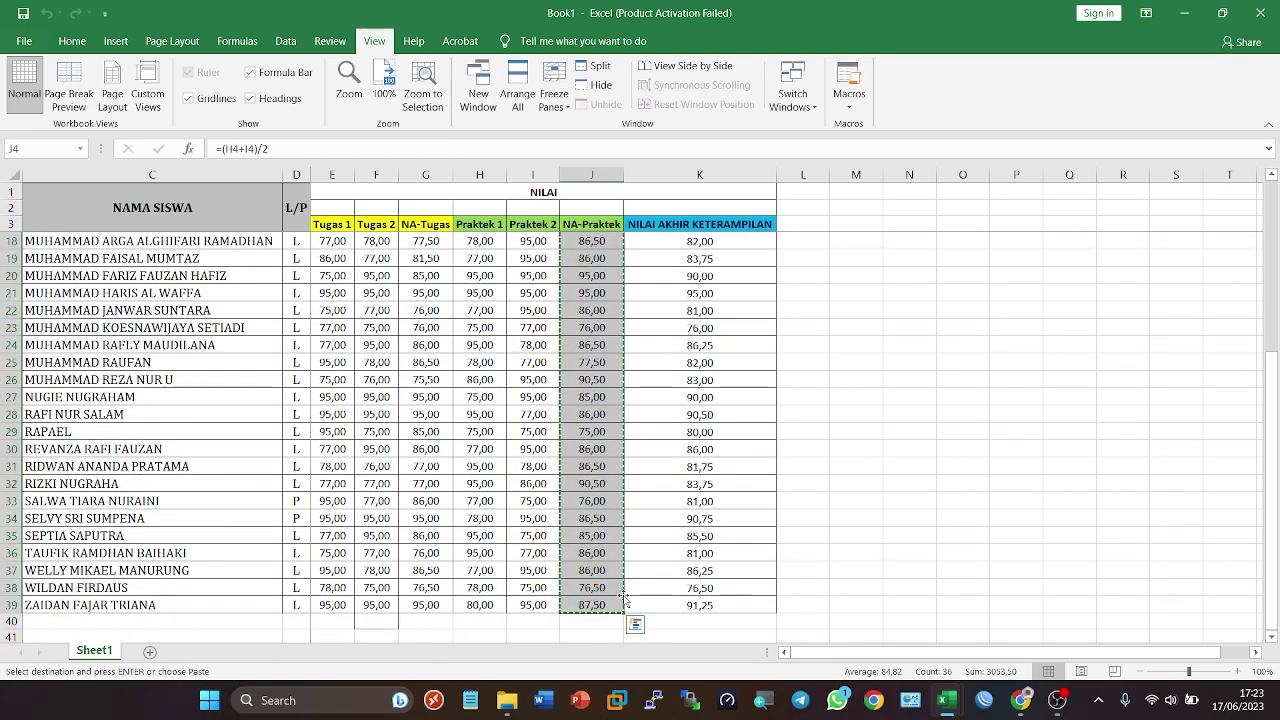
pyautogui.scroll(5, 622, 598)
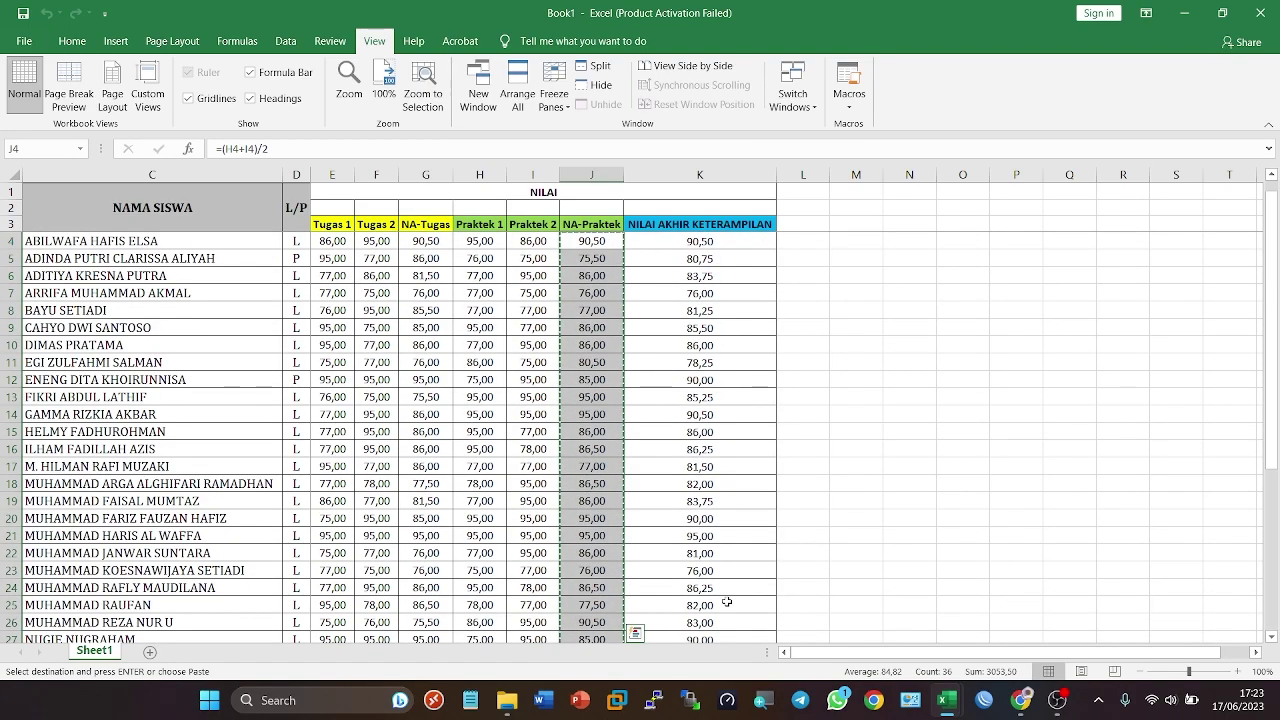
# Step: Open NILAI PRAKTEK 2.xlsx from the 1. FORM NILAI KELAS 11 TKJ 1 folder in File Explorer
pyautogui.click(519, 708)
pyautogui.click(464, 408)
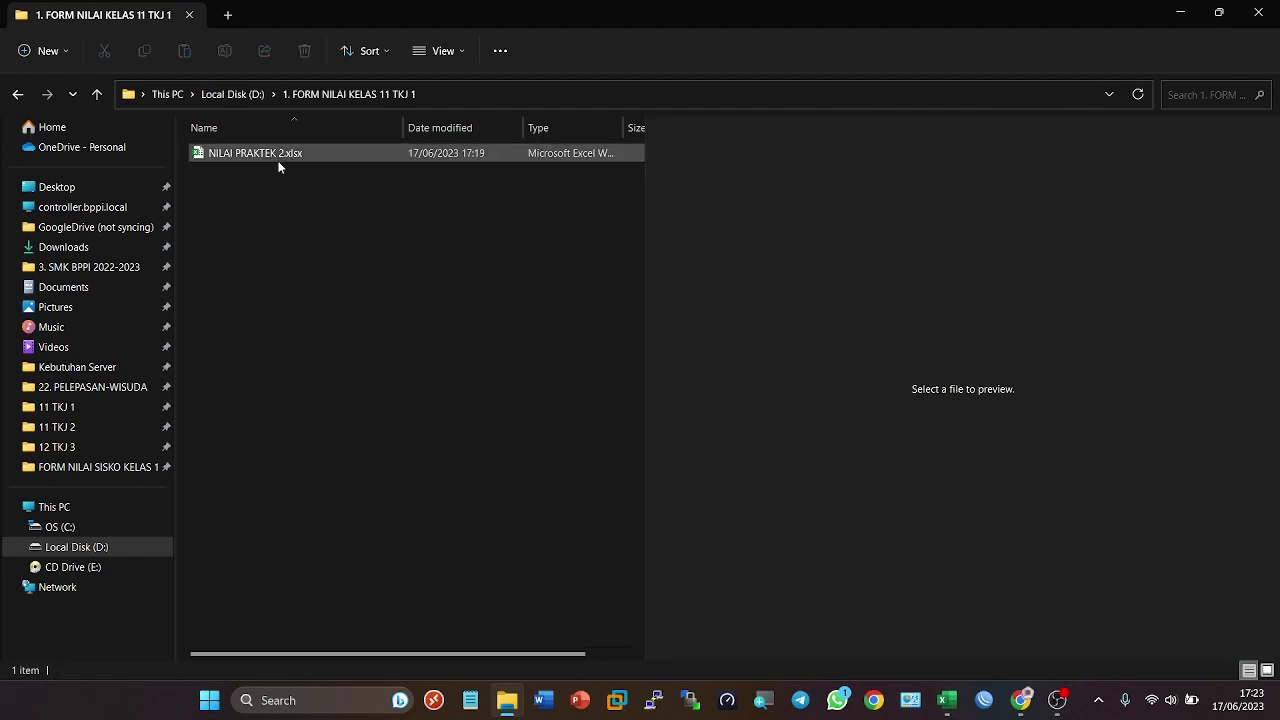
pyautogui.doubleClick(250, 153)
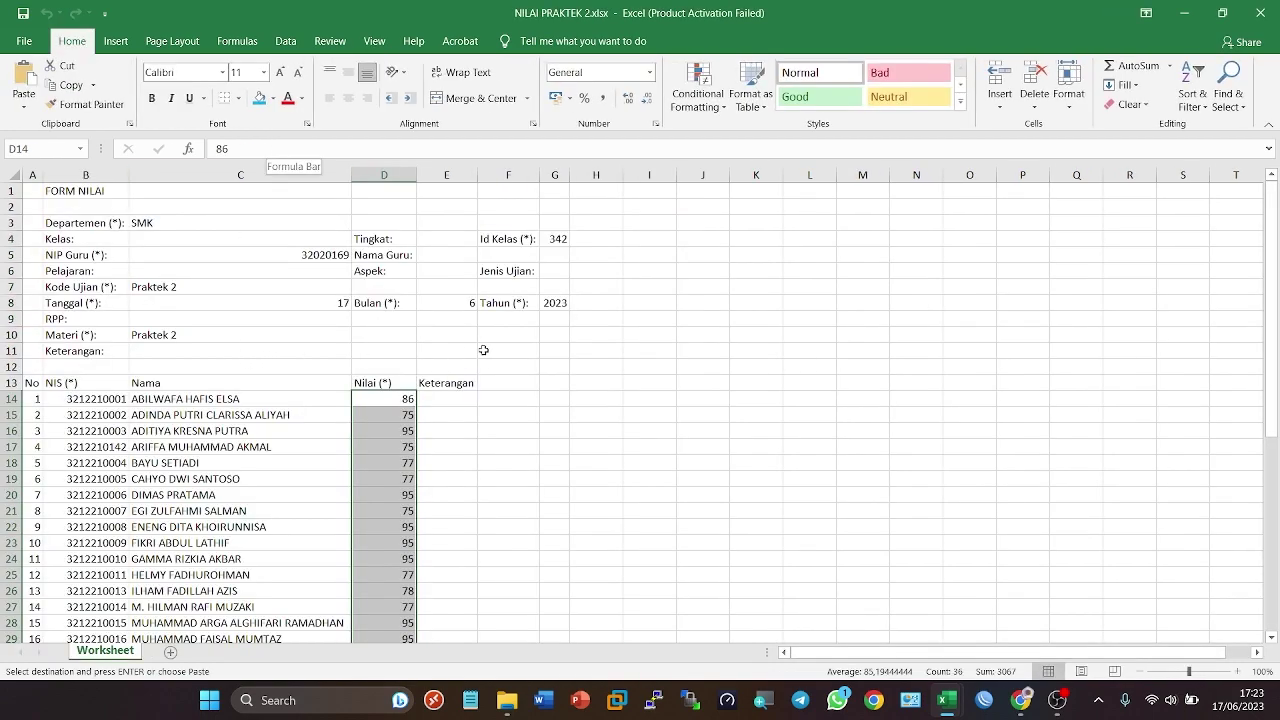
pyautogui.click(496, 345)
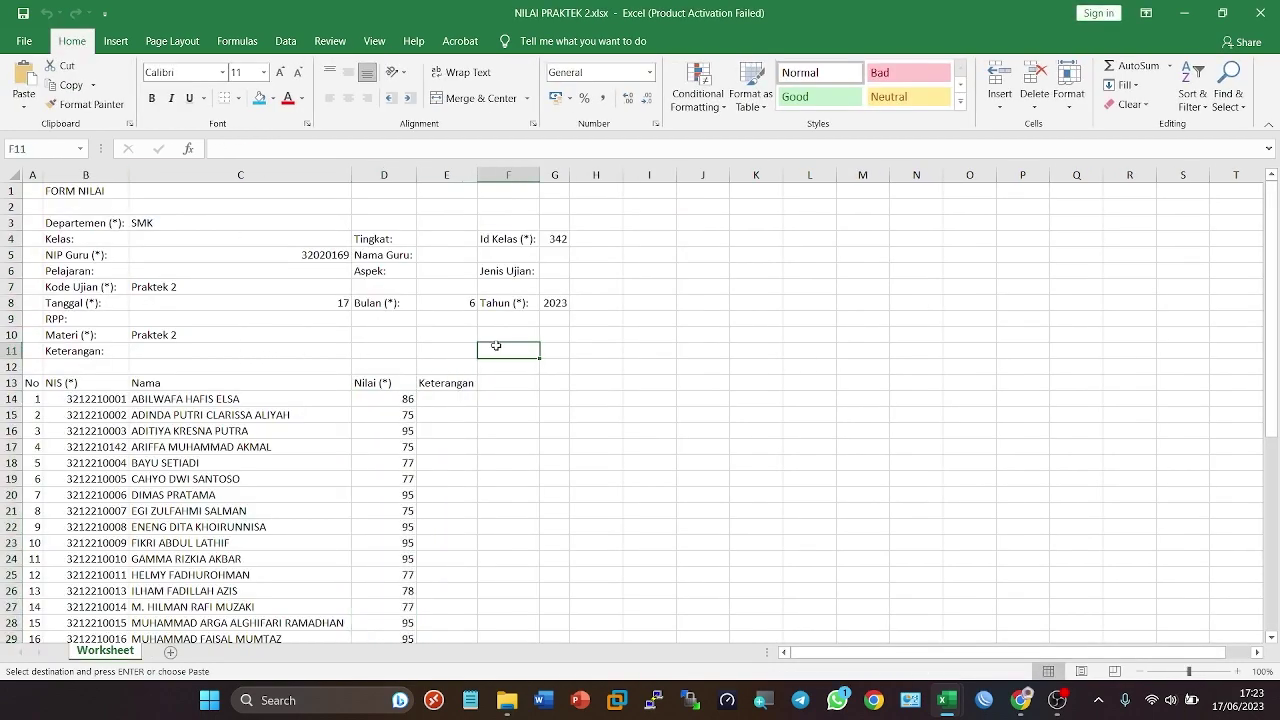
pyautogui.click(596, 414)
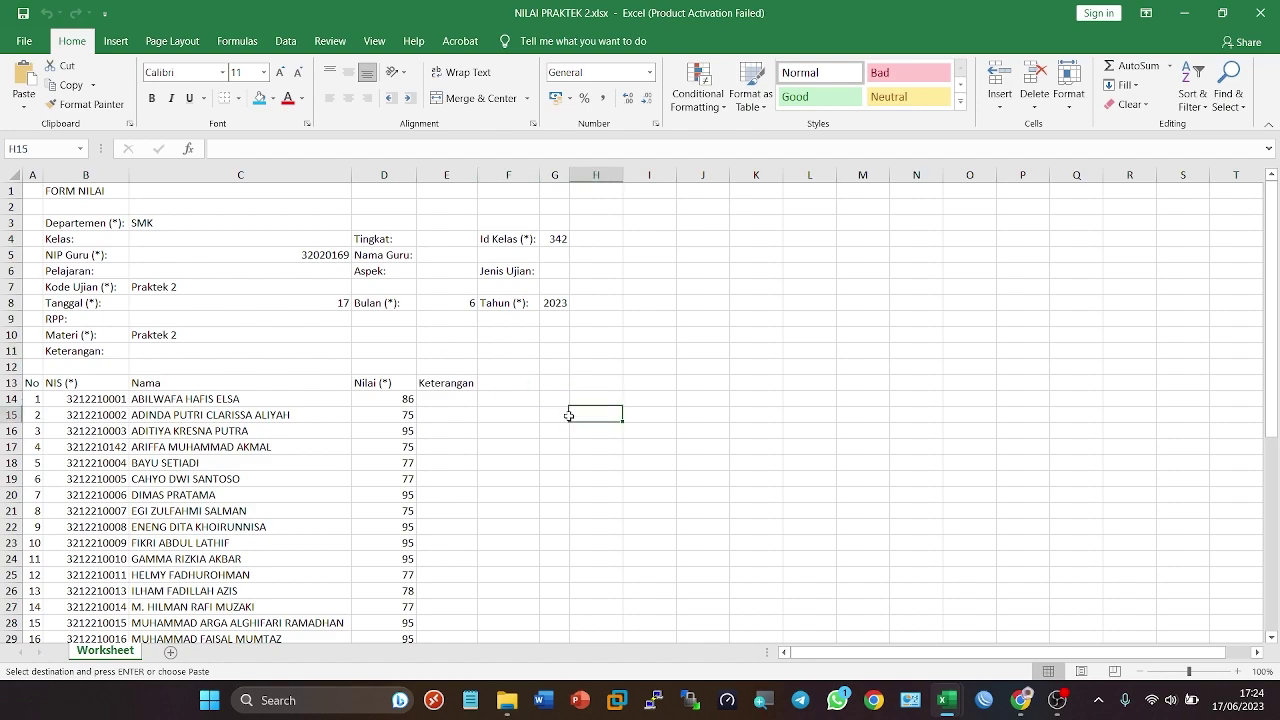
# Step: Set the form's Kode Ujian to PRAKTEK
pyautogui.click(196, 289)
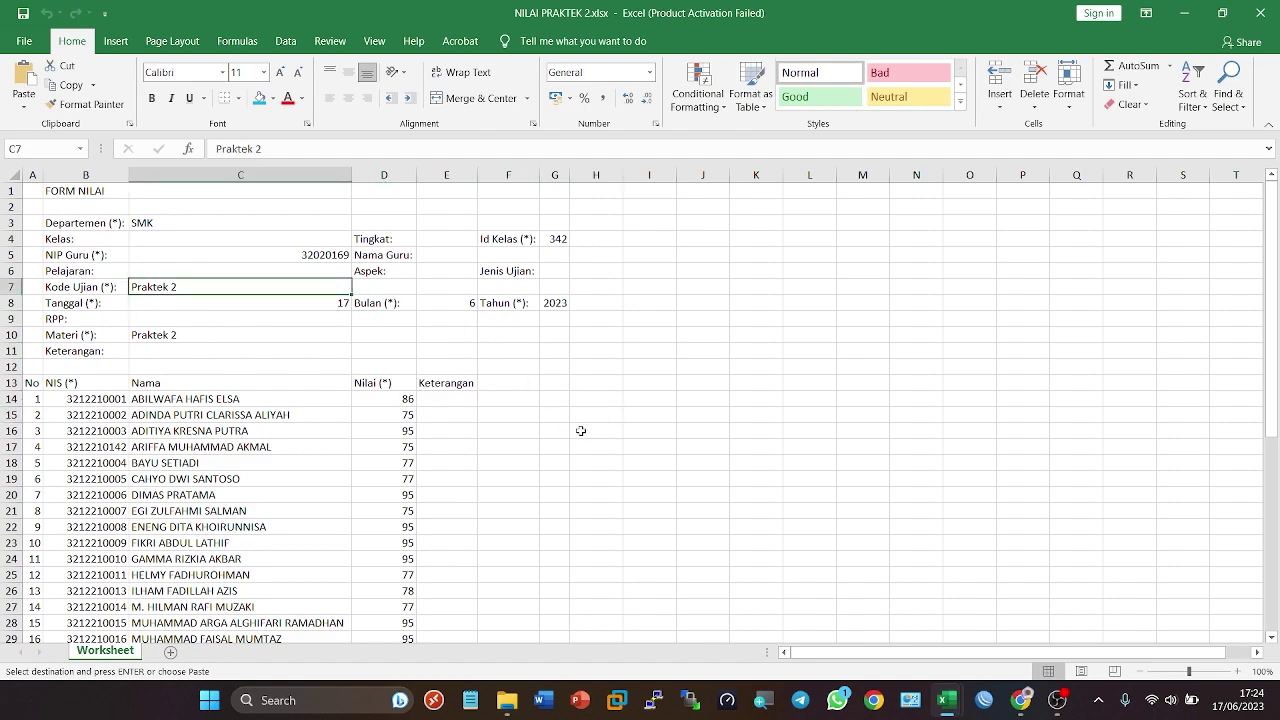
pyautogui.write('PRAKTEK')
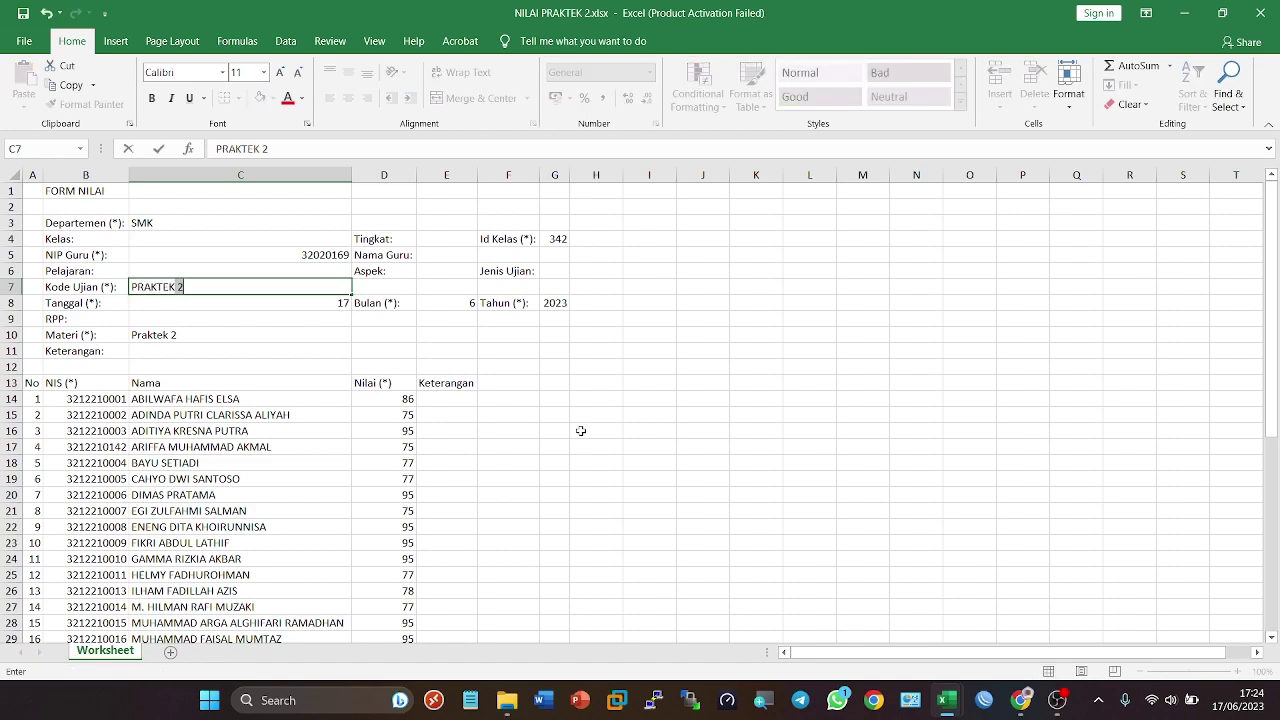
pyautogui.press('BackSpace')
pyautogui.click(174, 335)
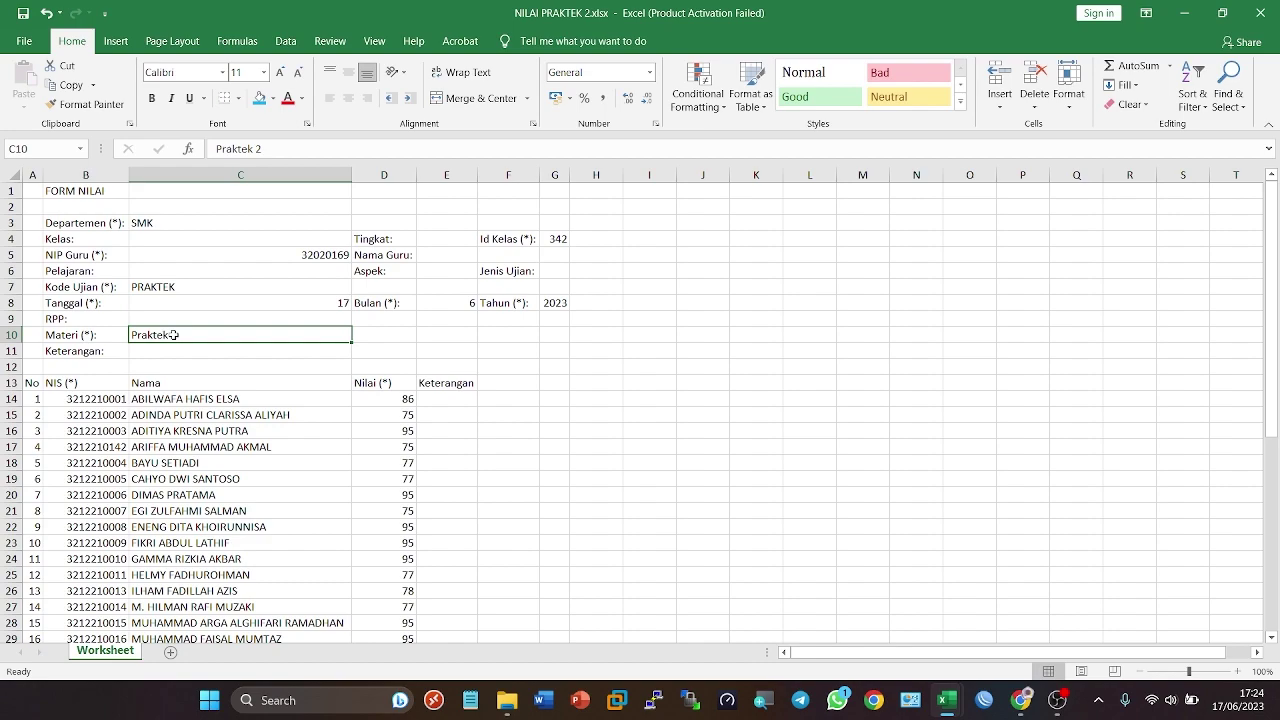
pyautogui.click(210, 403)
pyautogui.click(169, 336)
pyautogui.click(192, 304)
pyautogui.moveTo(946, 712)
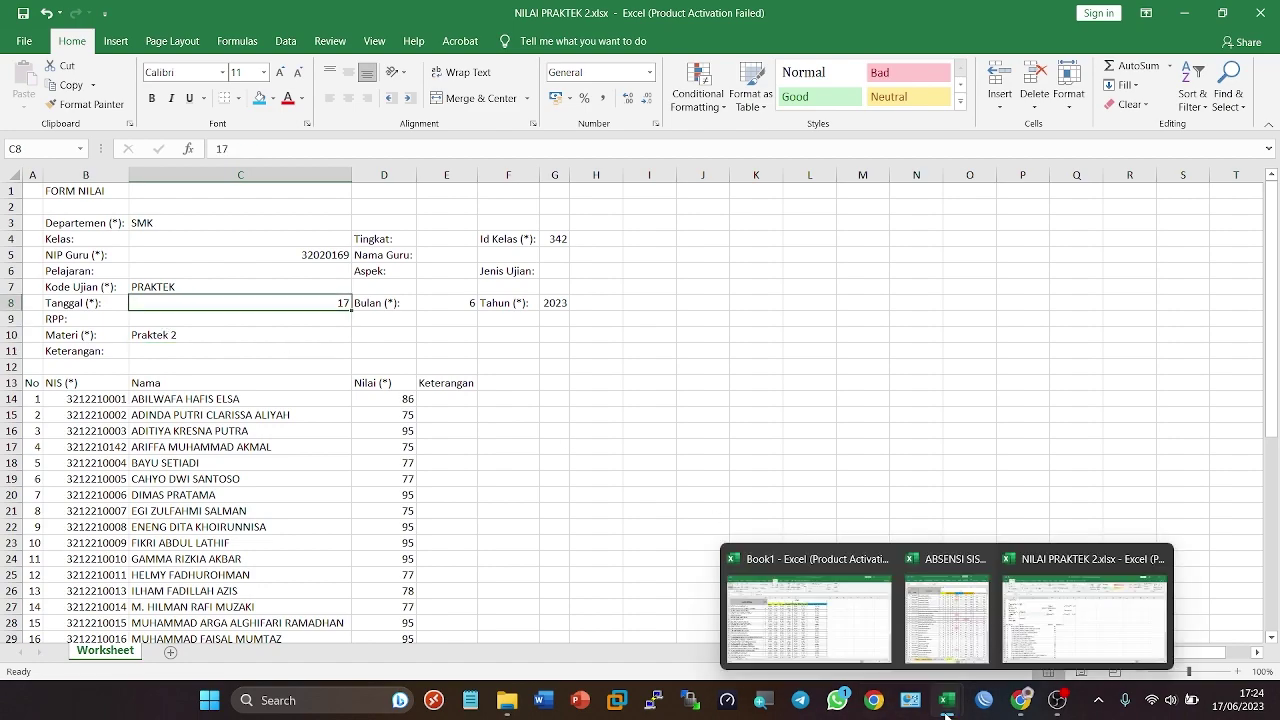
pyautogui.click(312, 378)
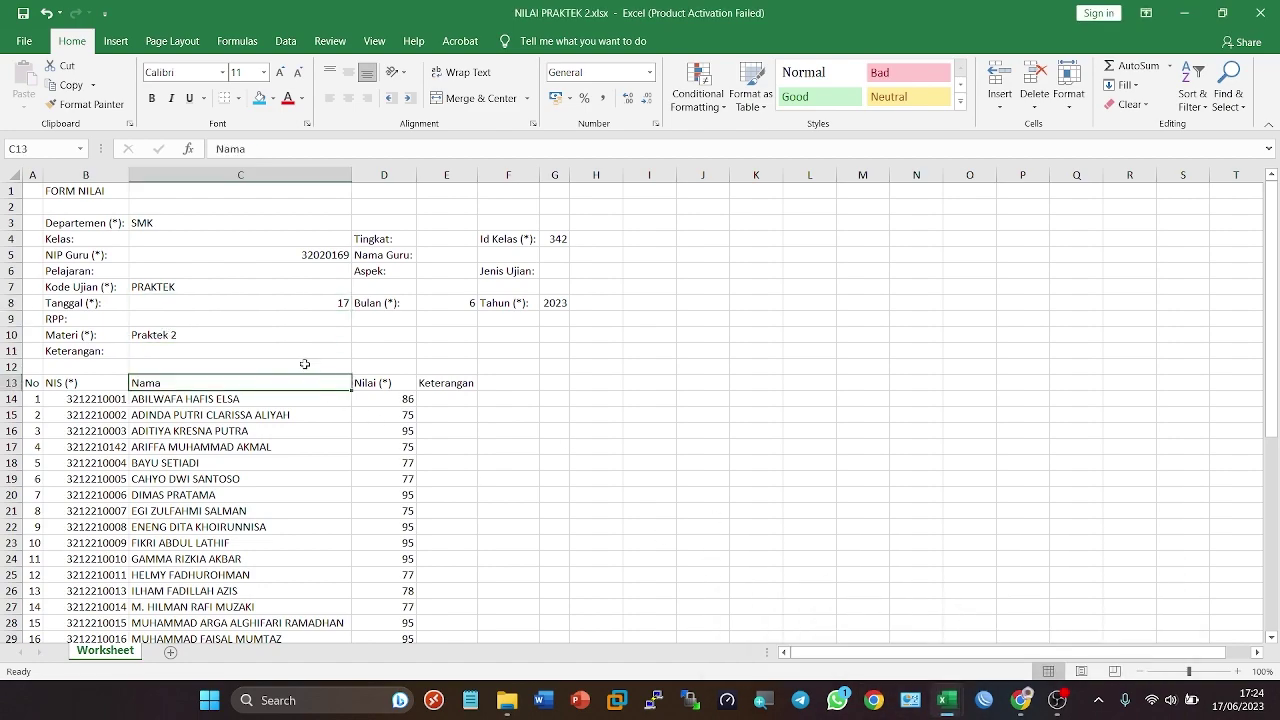
# Step: Set the form's Materi to PRAKTEK, leaving the RPP cell empty
pyautogui.click(250, 287)
pyautogui.click(196, 335)
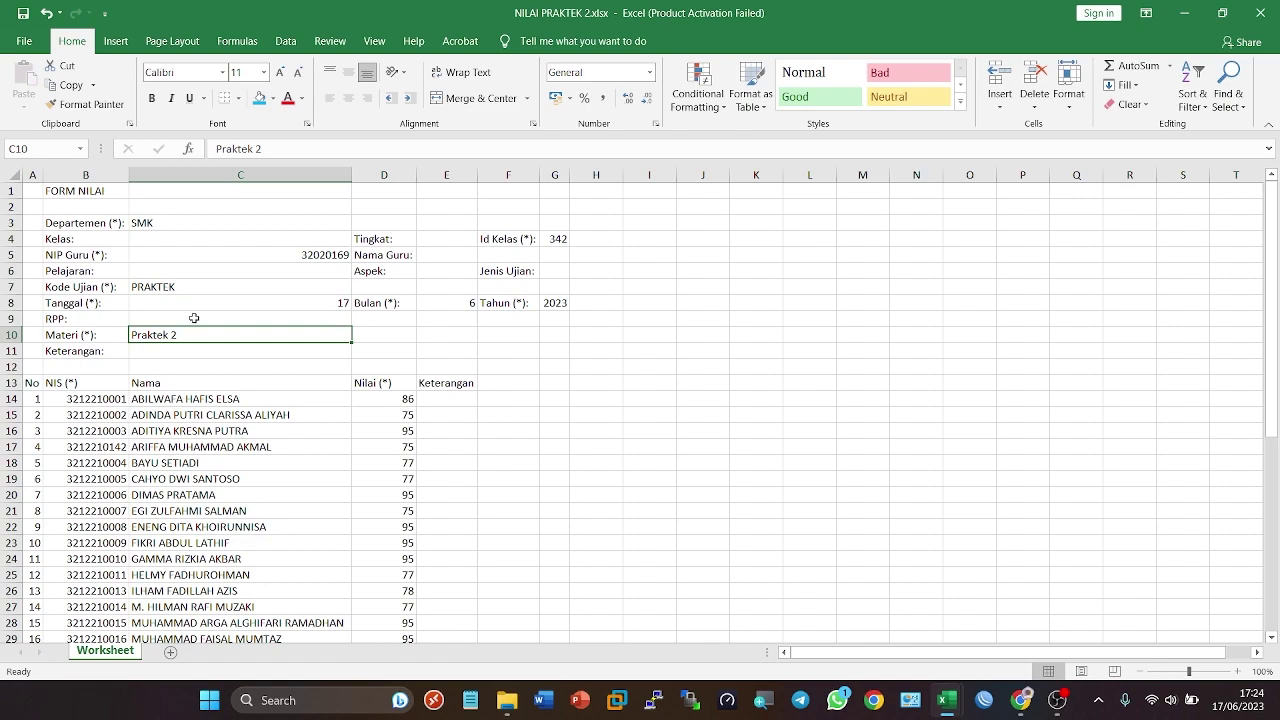
pyautogui.click(214, 319)
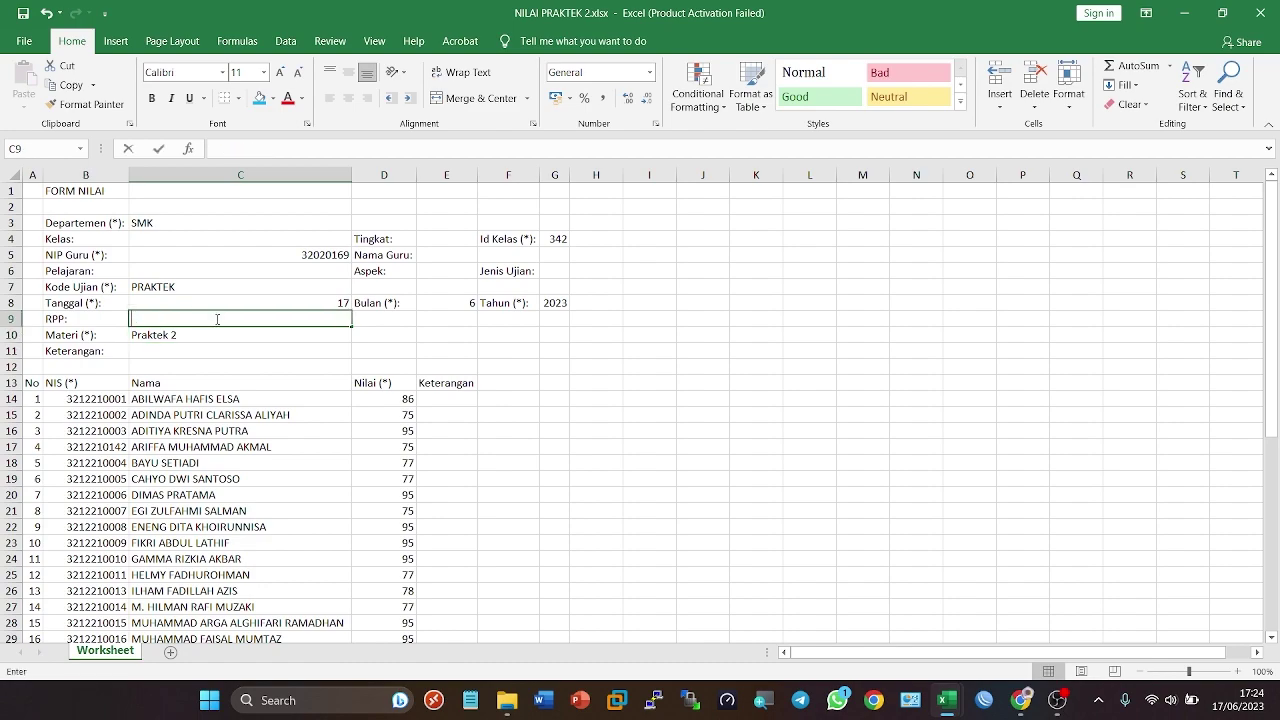
pyautogui.write('w')
pyautogui.doubleClick(188, 337)
pyautogui.press('BackSpace')
pyautogui.press('BackSpace')
pyautogui.press('BackSpace')
pyautogui.press('BackSpace')
pyautogui.press('BackSpace')
pyautogui.press('BackSpace')
pyautogui.press('BackSpace')
pyautogui.write('PRAKTEK')
pyautogui.hotkey('alt', 'Tab')
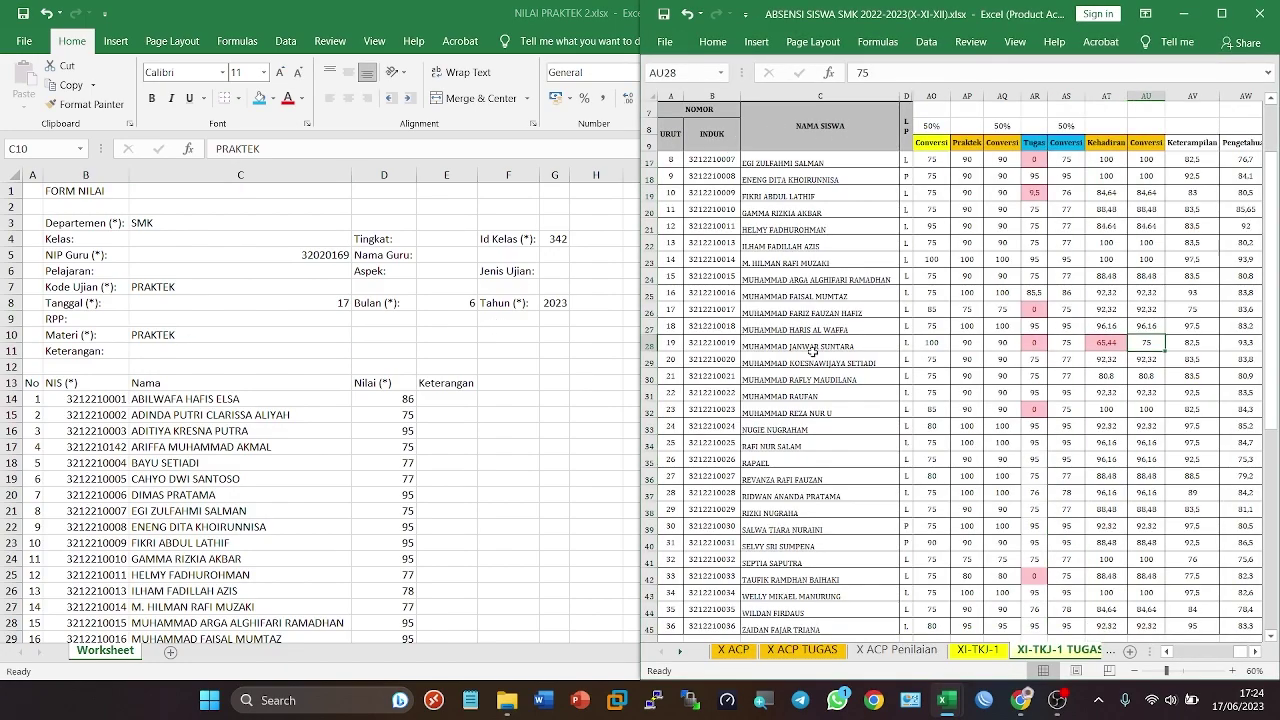
pyautogui.hotkey('alt', 'Tab')
pyautogui.click(180, 349)
pyautogui.click(205, 293)
pyautogui.click(194, 333)
# Step: Copy the selected NA-Praktek scores in Book1 again and return to the NILAI PRAKTEK 2 form
pyautogui.moveTo(948, 702)
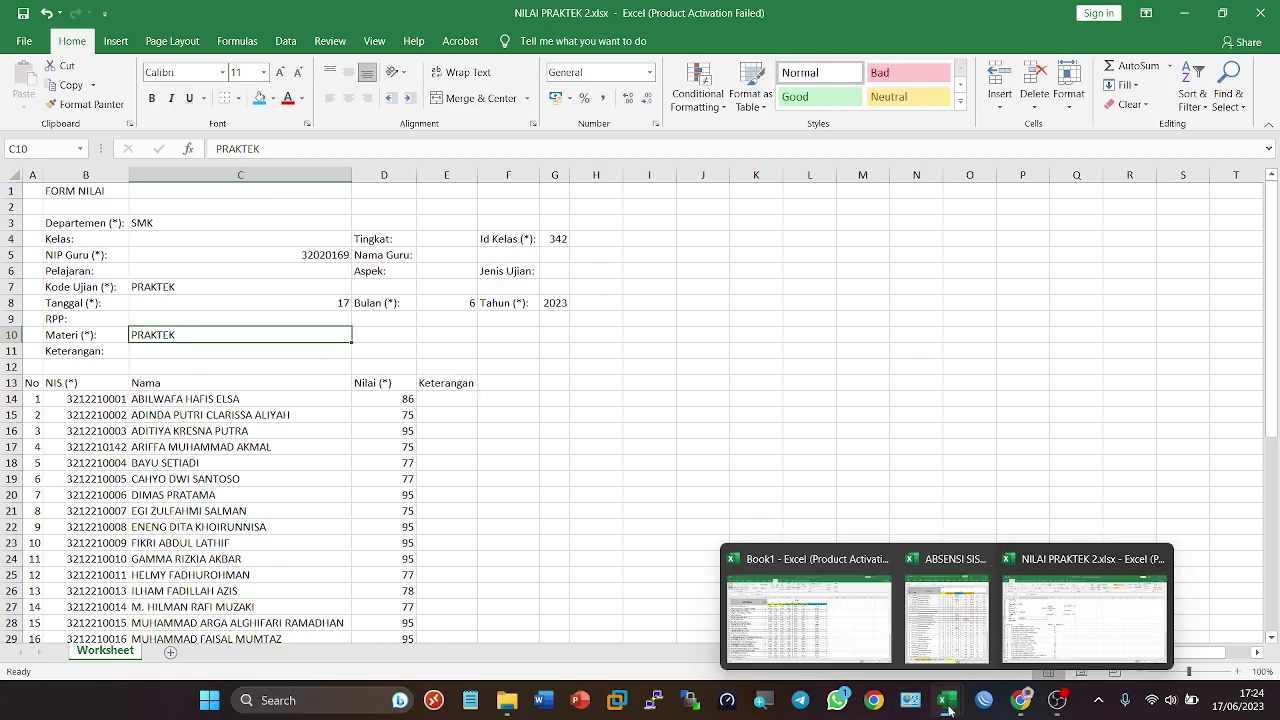
pyautogui.click(962, 628)
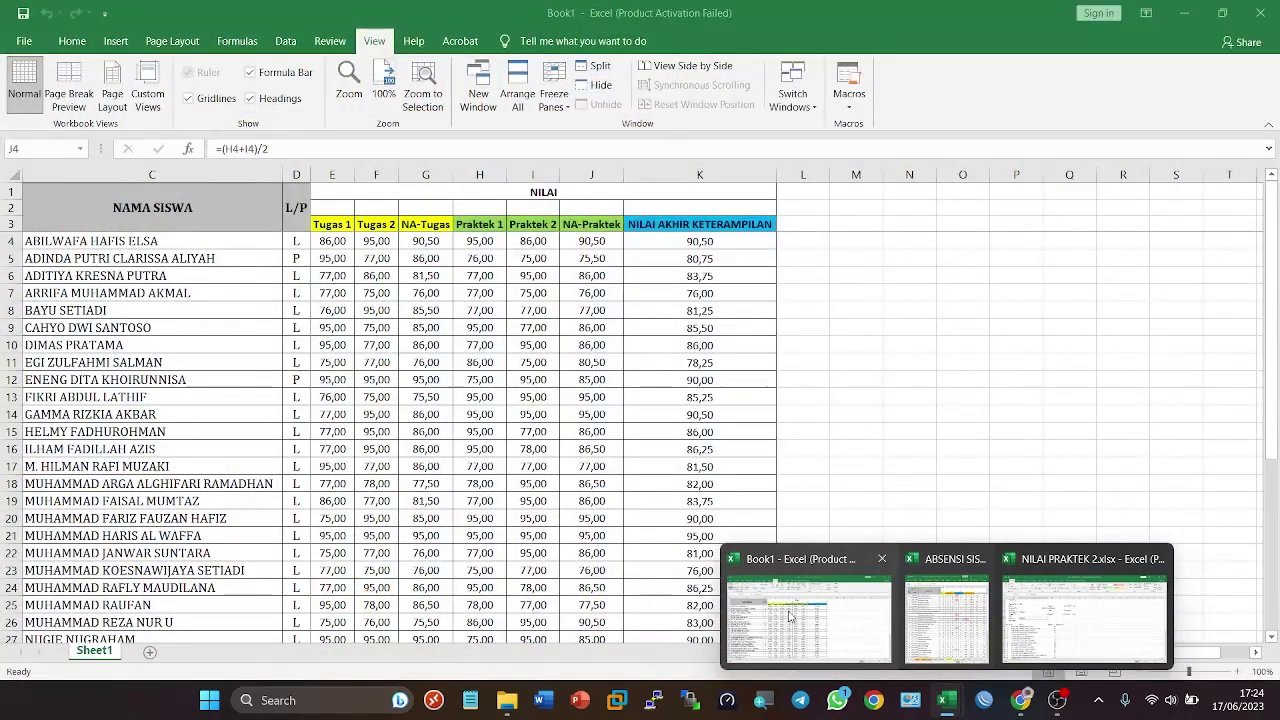
pyautogui.click(810, 615)
pyautogui.rightClick(593, 245)
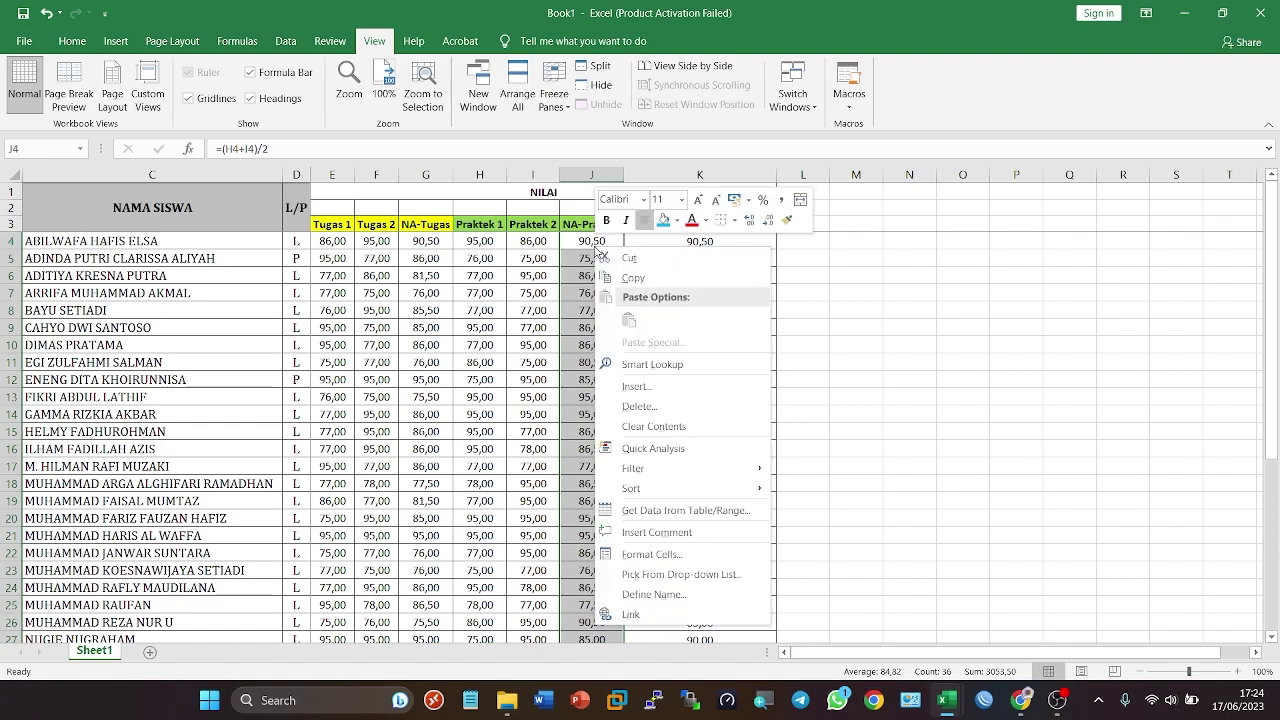
pyautogui.click(635, 277)
pyautogui.click(1176, 13)
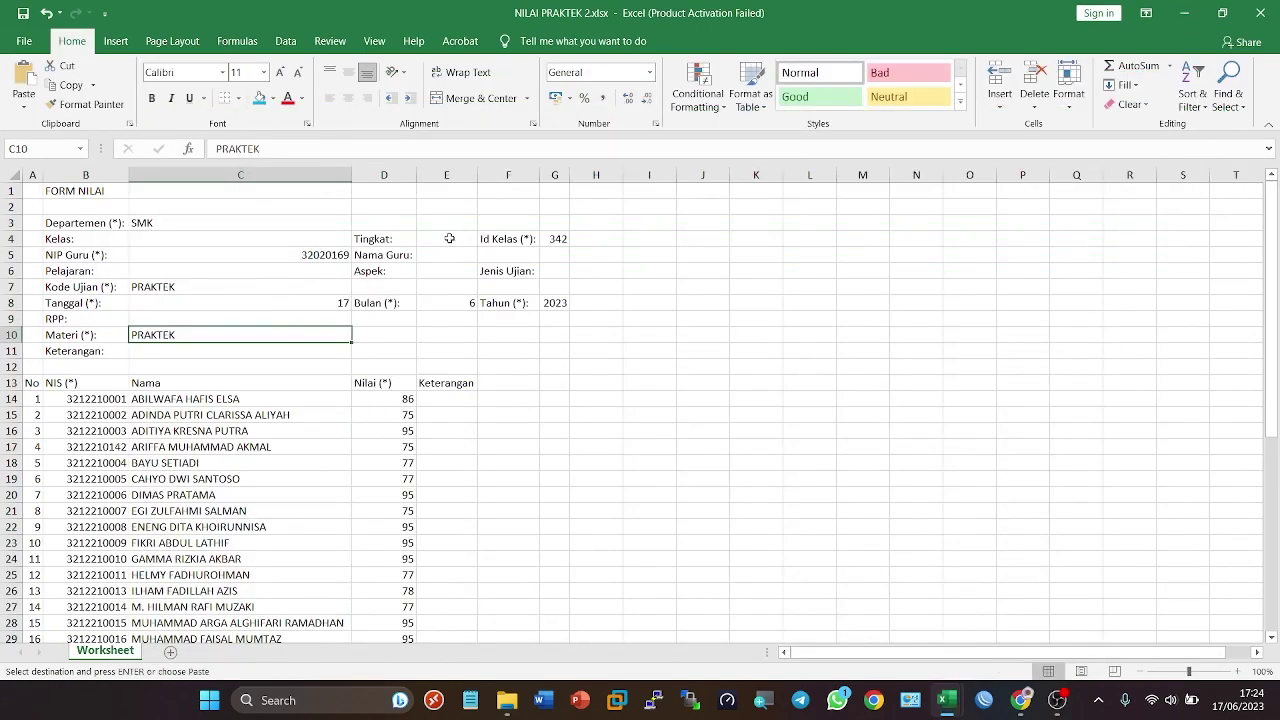
# Step: Paste the copied NA-Praktek scores as values into the Nilai column from D14 and check the filled rows
pyautogui.rightClick(383, 399)
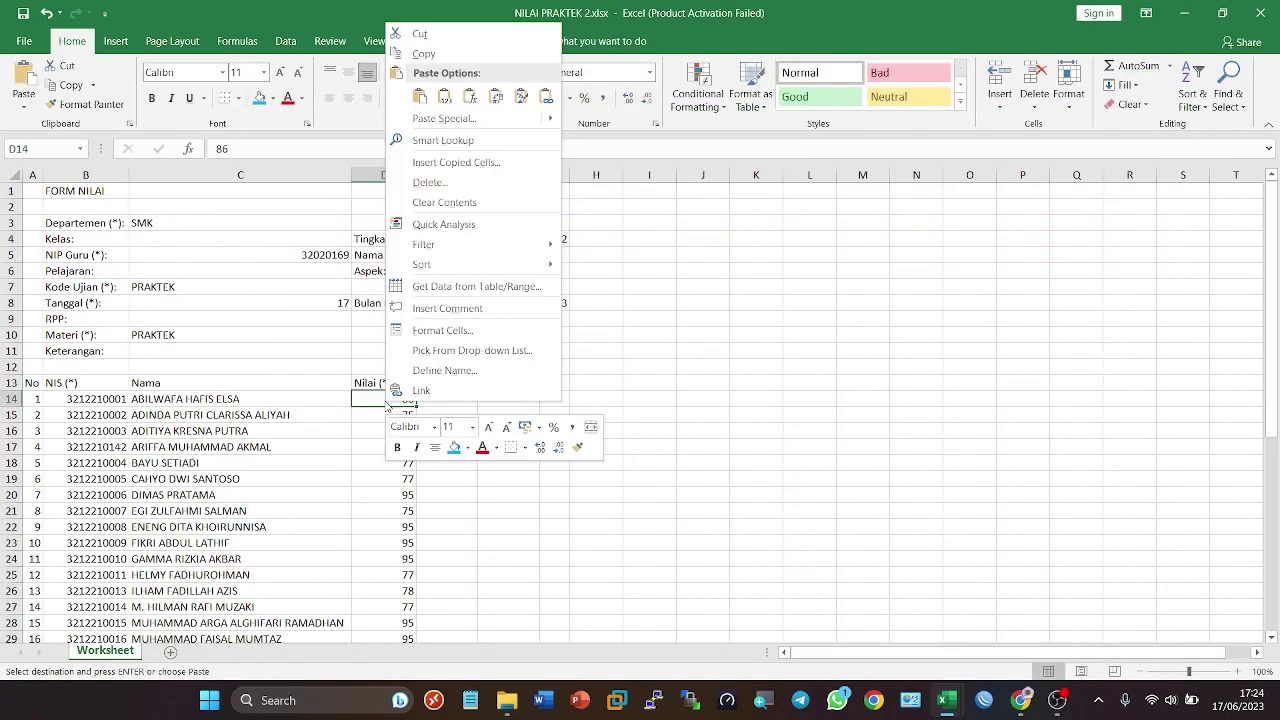
pyautogui.click(445, 96)
pyautogui.scroll(-8, 466, 517)
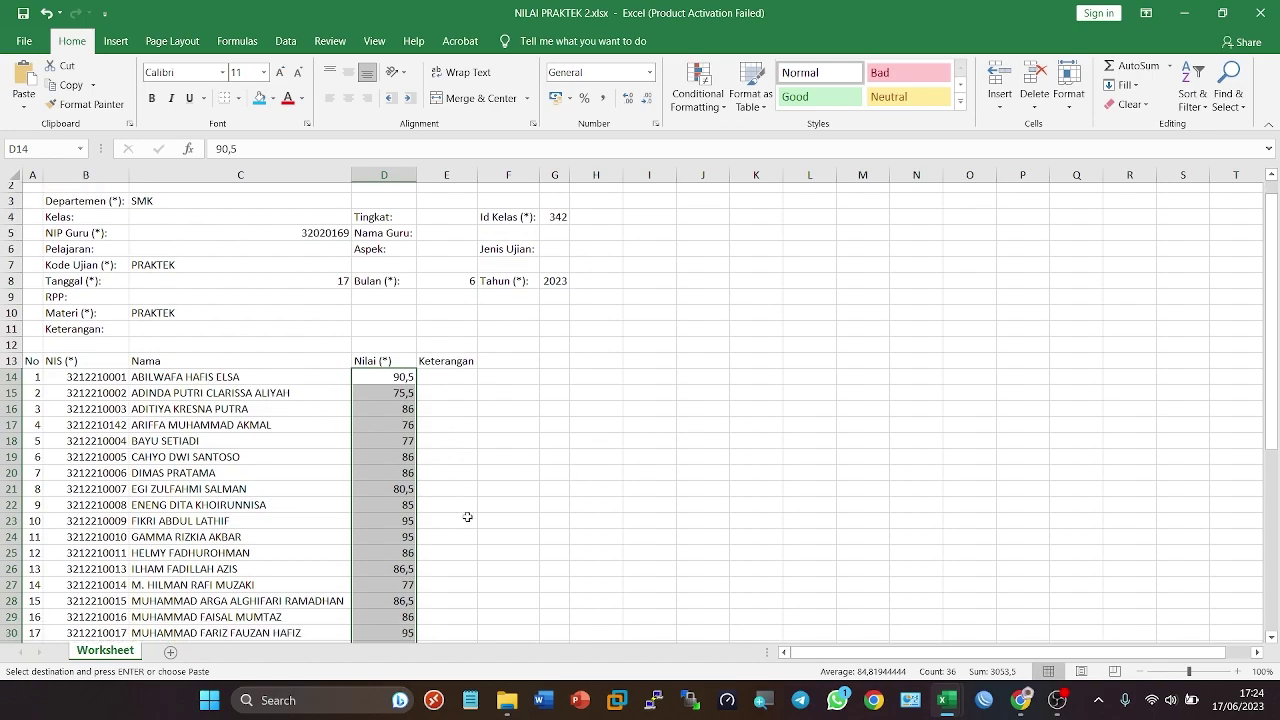
pyautogui.scroll(8, 466, 517)
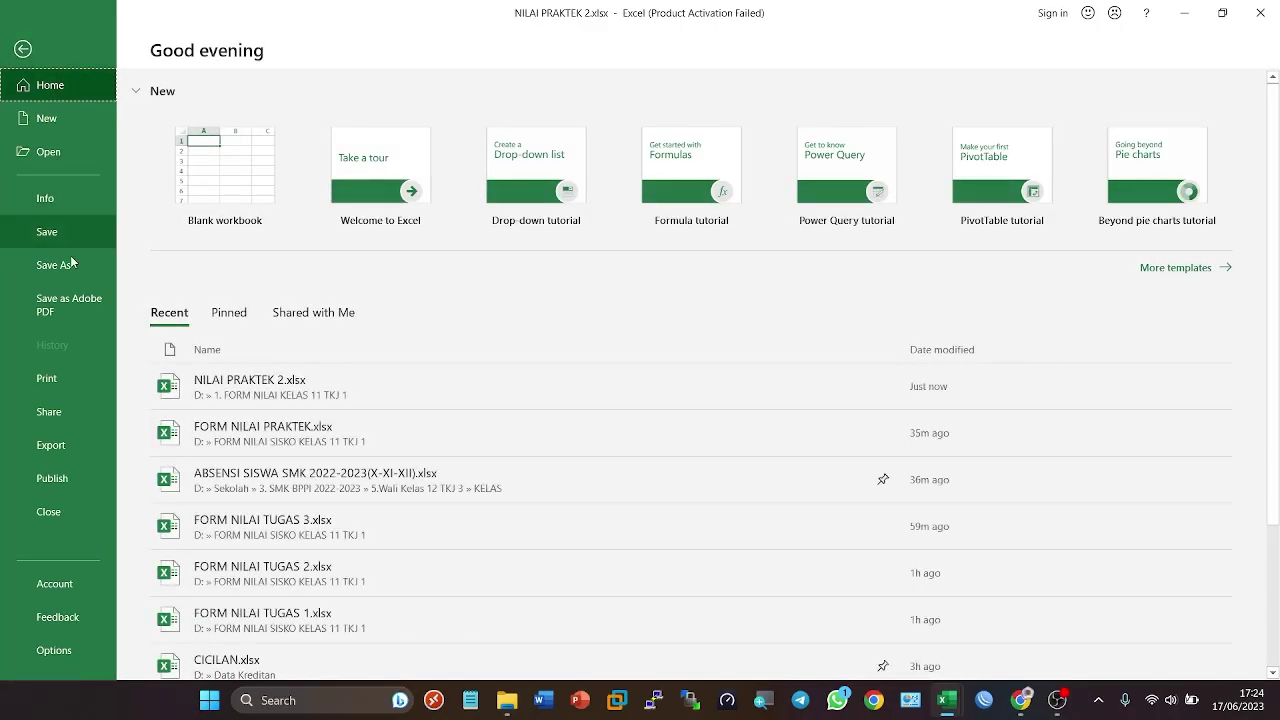
# Step: Save a copy of the form as NILAI AKHIR PRAKTEK.xlsx in the 1. FORM NILAI KELAS 11 TKJ 1 folder and close the workbook
pyautogui.click(55, 264)
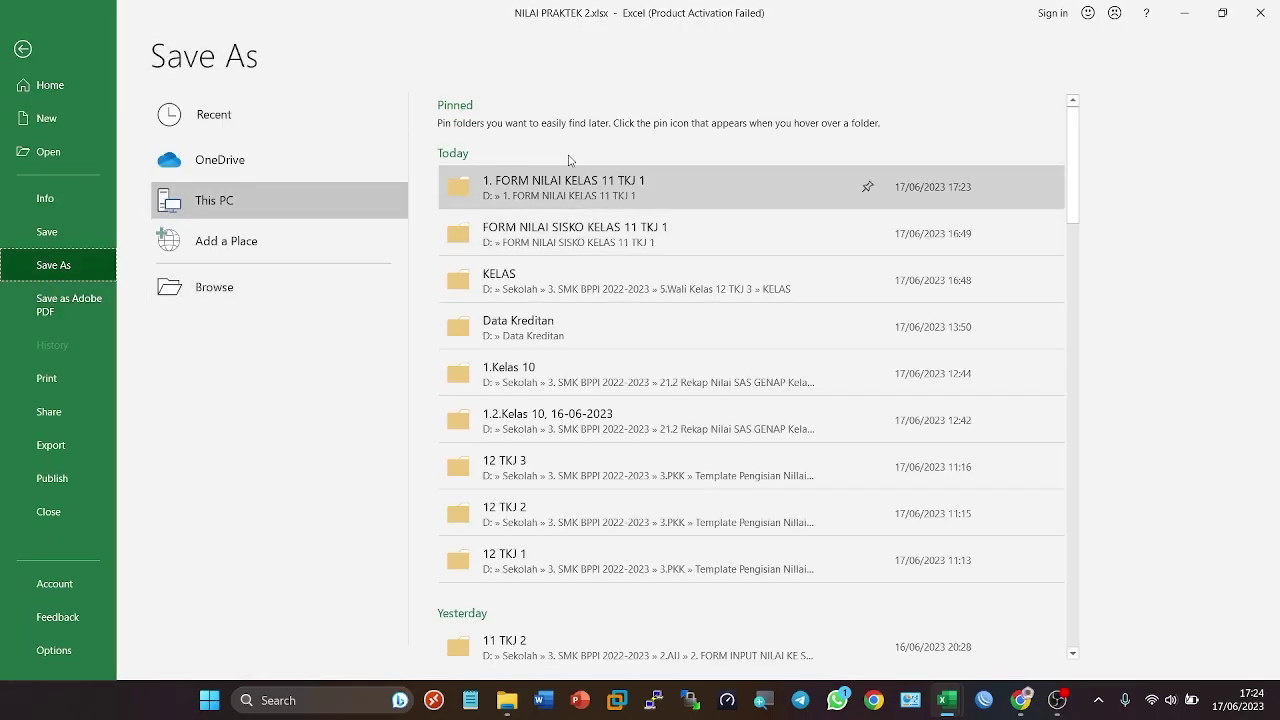
pyautogui.click(575, 190)
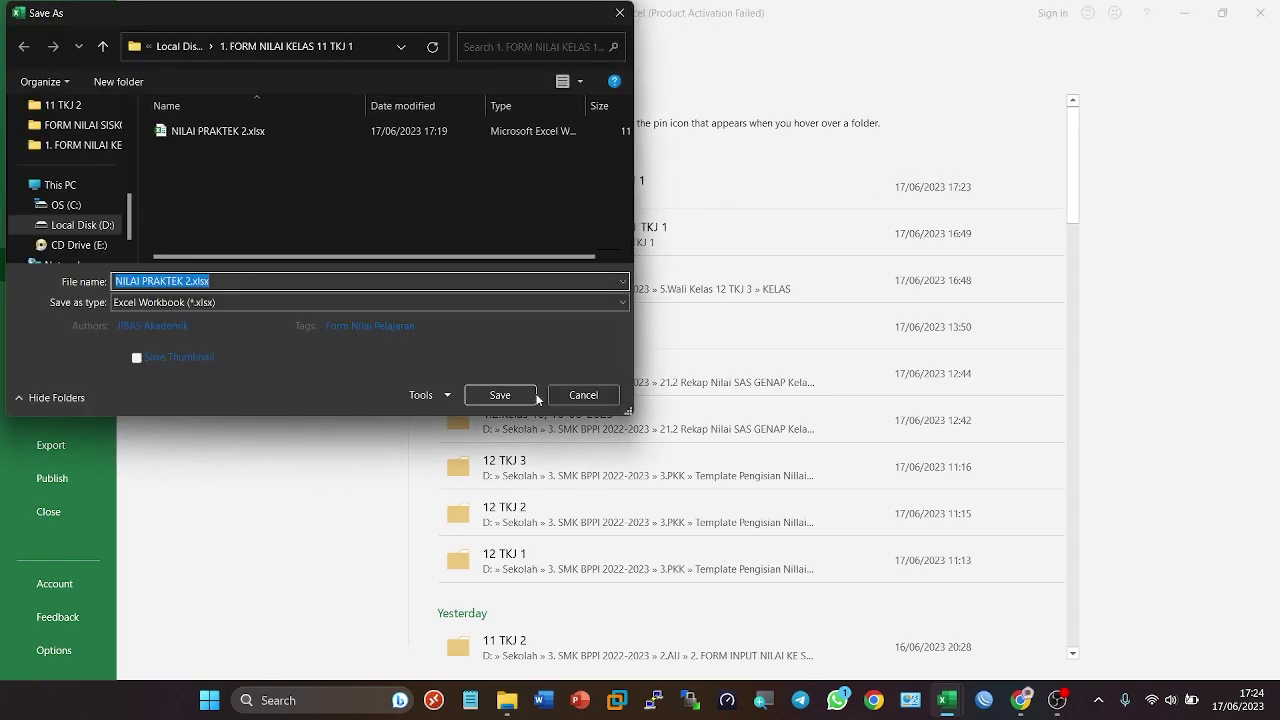
pyautogui.click(500, 395)
pyautogui.click(210, 295)
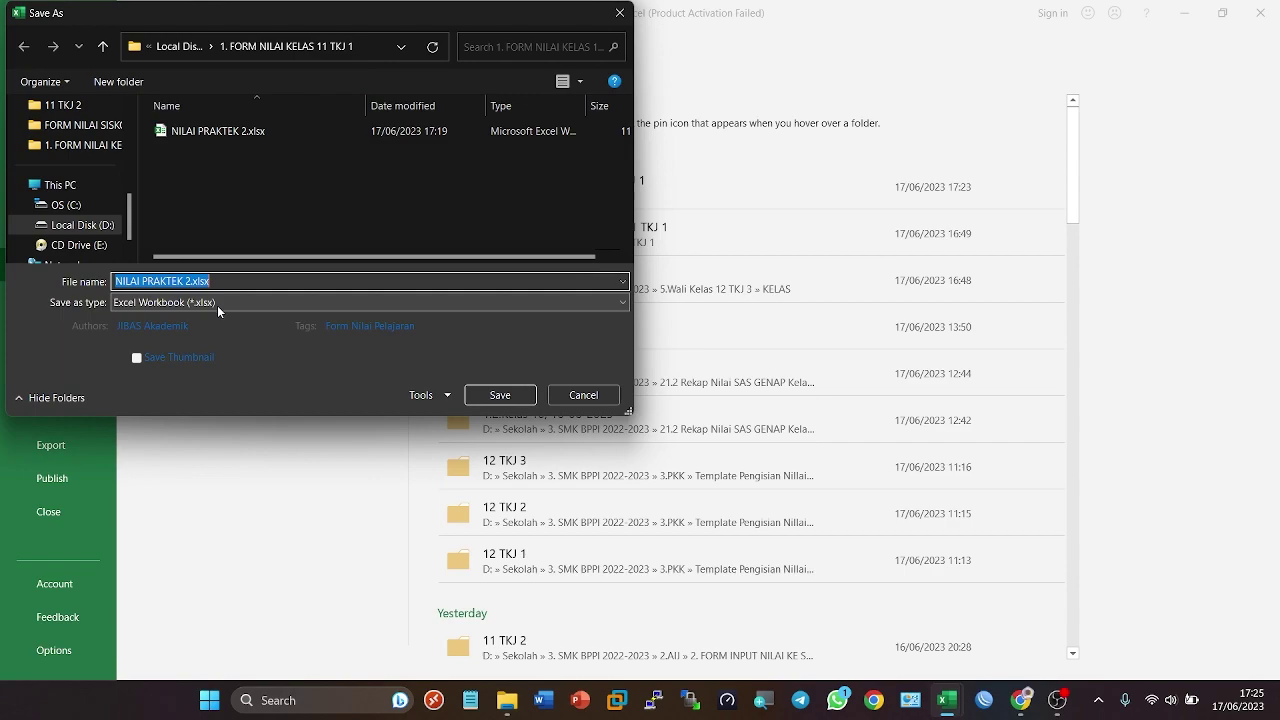
pyautogui.click(97, 226)
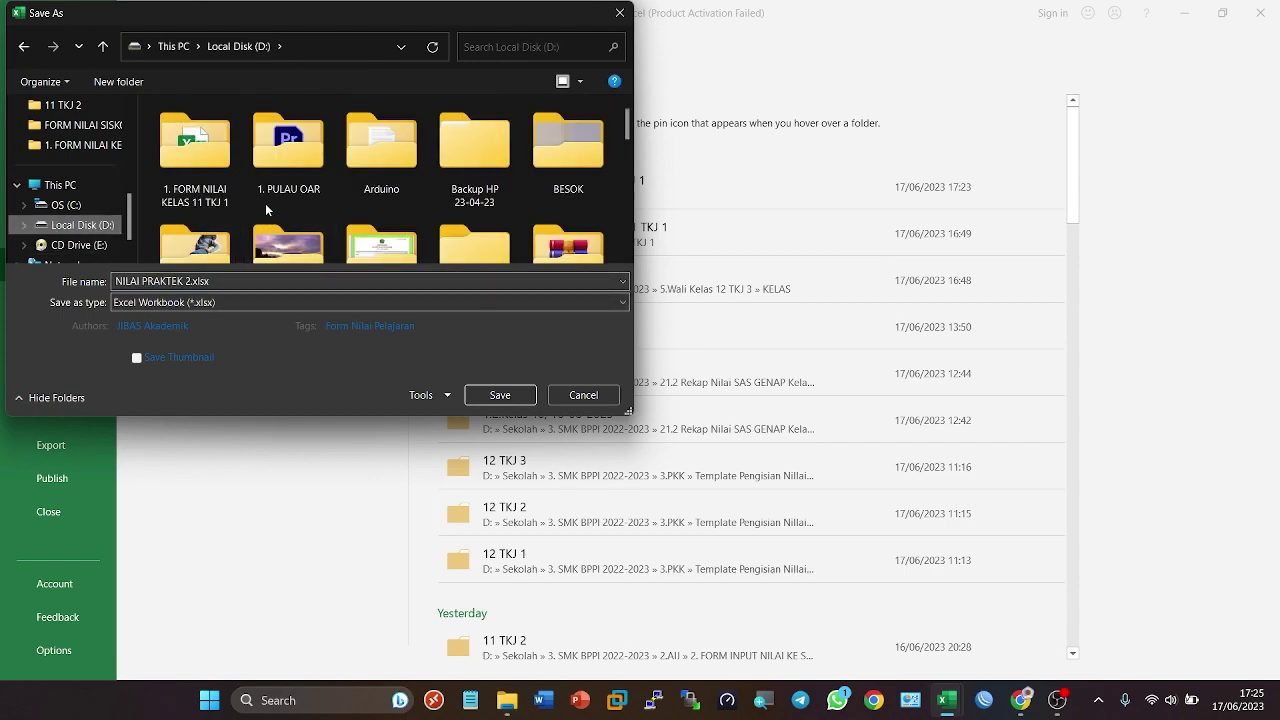
pyautogui.doubleClick(215, 191)
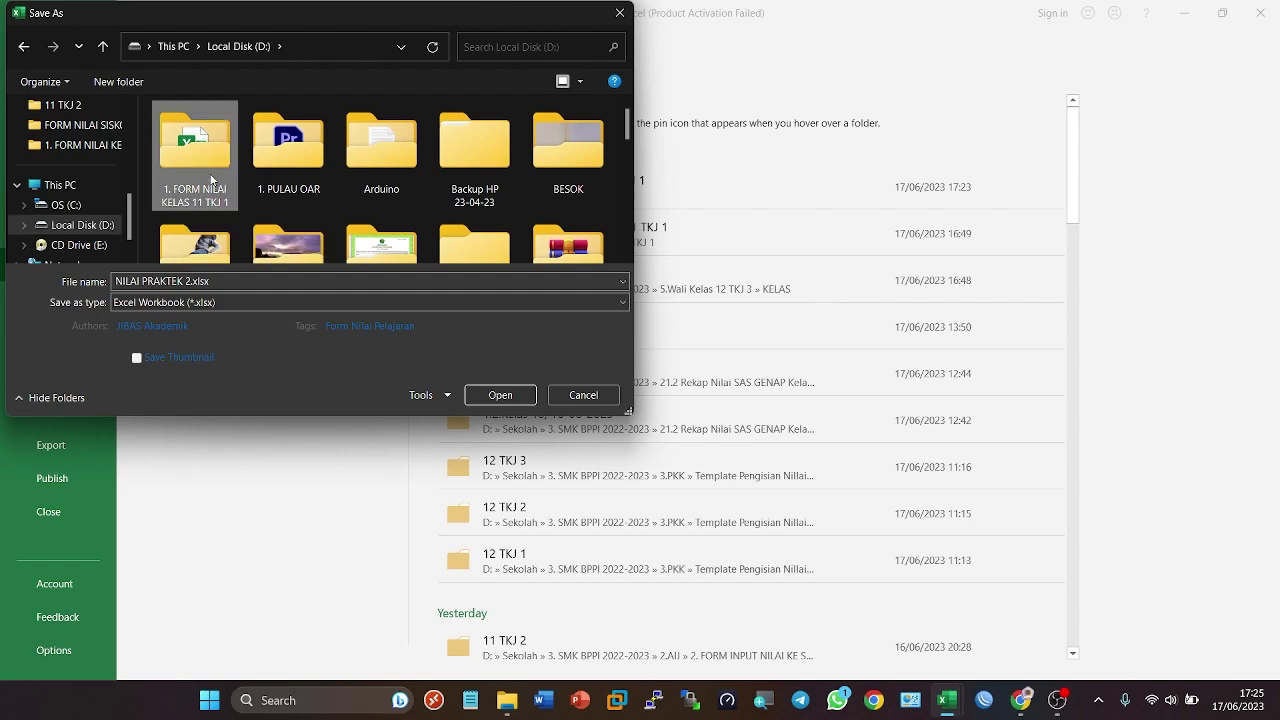
pyautogui.moveTo(194, 281); pyautogui.dragTo(90, 278)
pyautogui.write('NILAI AKHIR')
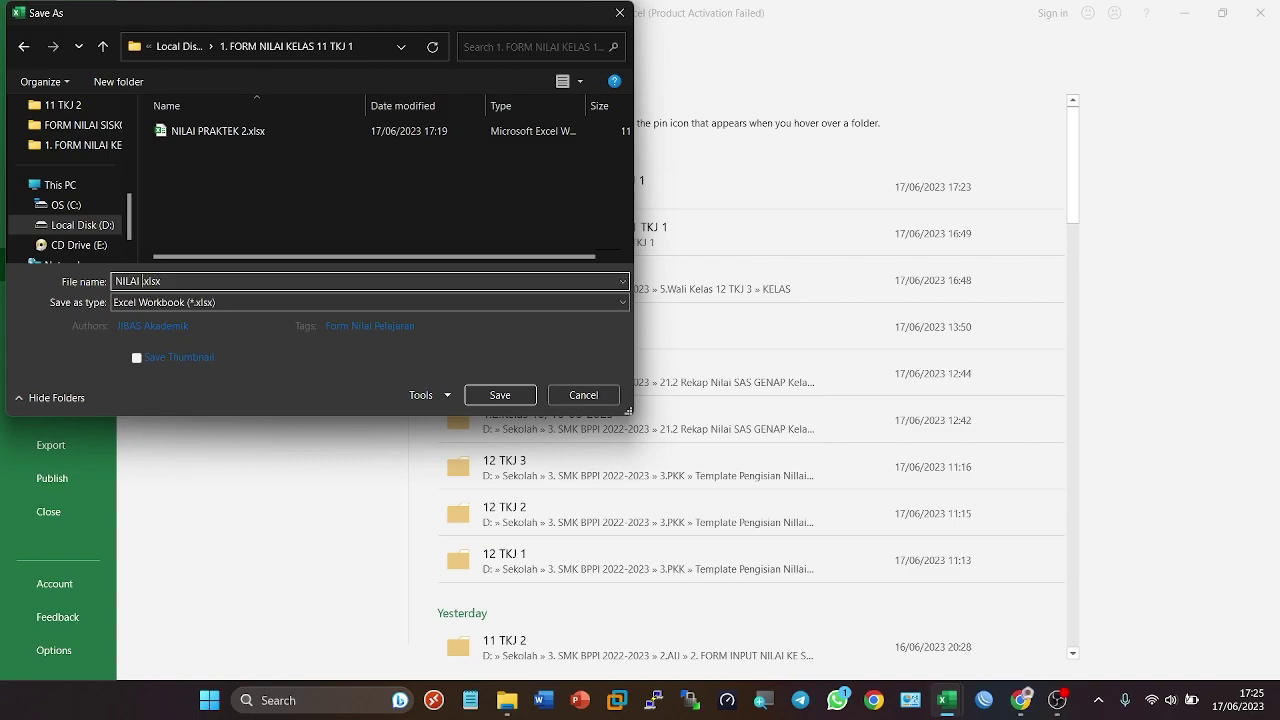
pyautogui.write(' PRAKTEK')
pyautogui.click(504, 388)
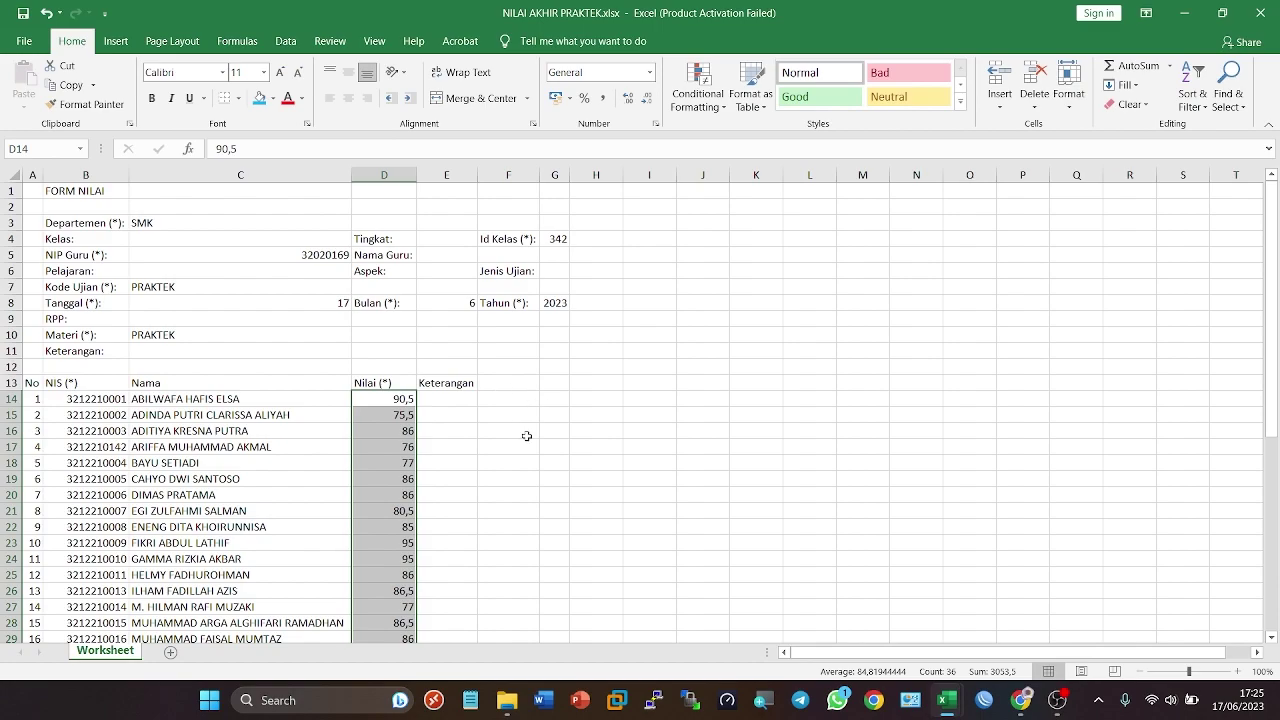
pyautogui.click(1260, 13)
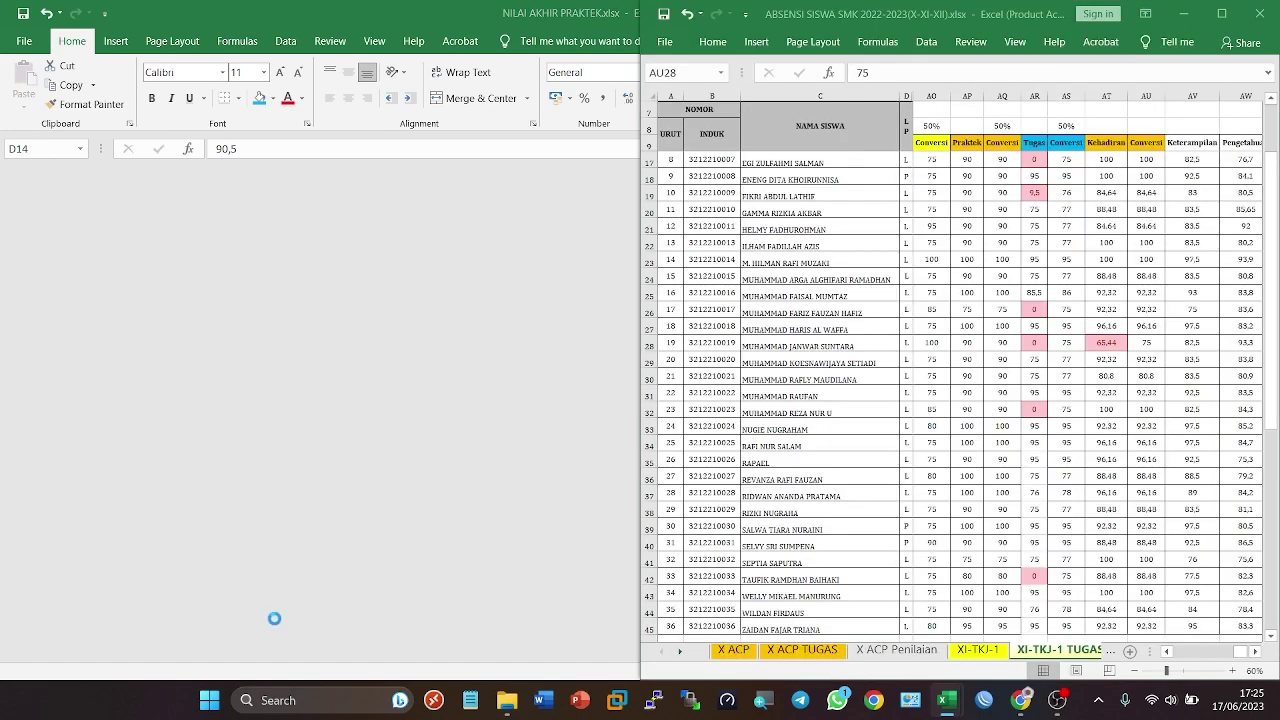
pyautogui.click(418, 406)
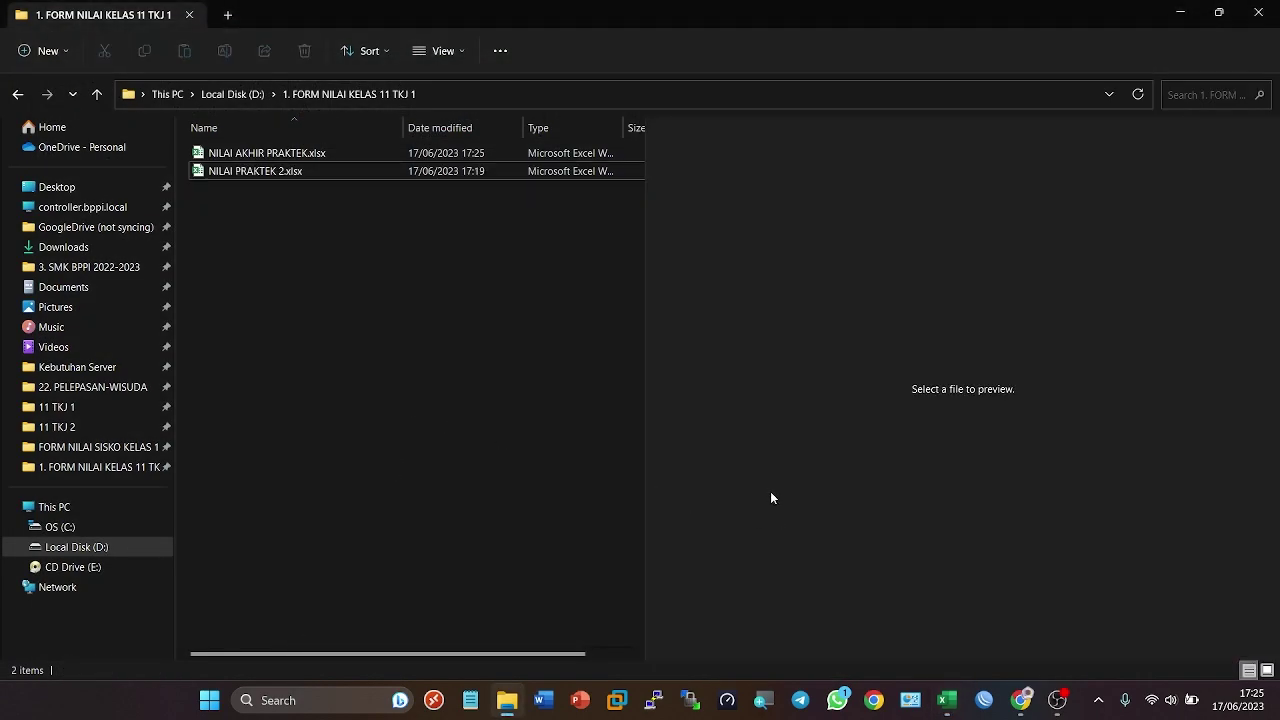
# Step: Switch to SISKO-BPPI Info Guru in Chrome and open its Impor Nilai page
pyautogui.click(1020, 699)
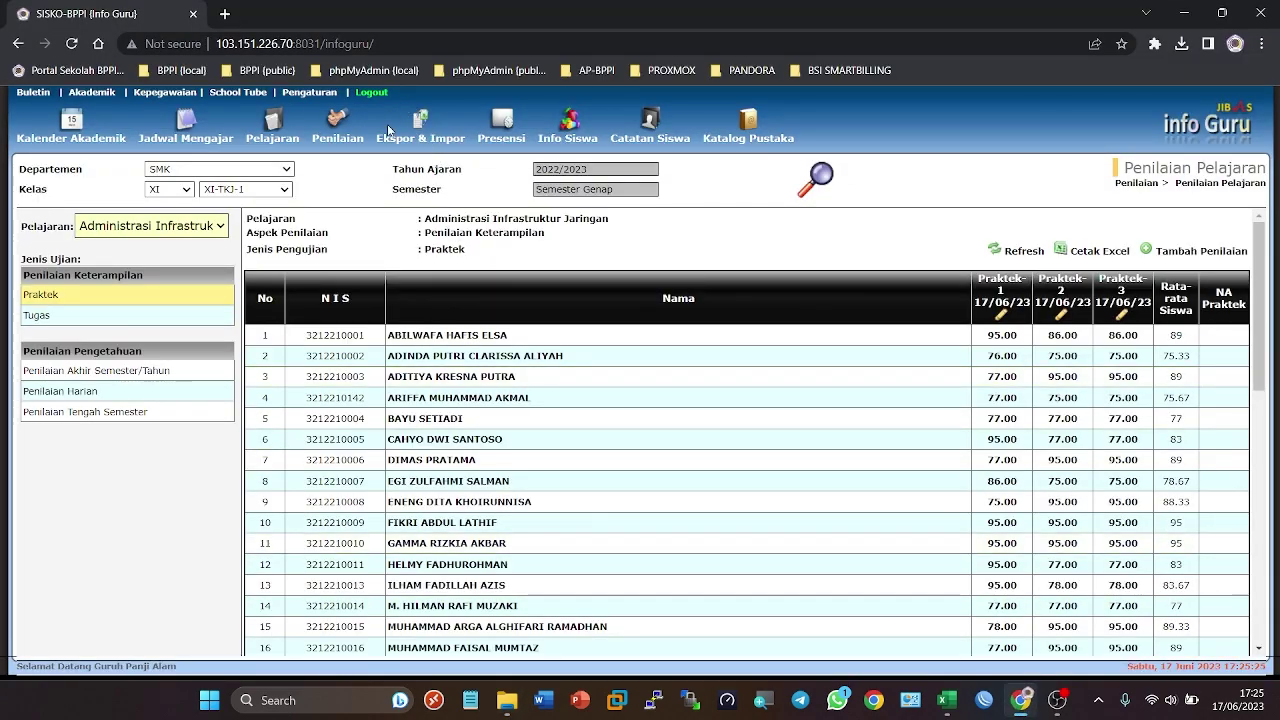
pyautogui.click(428, 120)
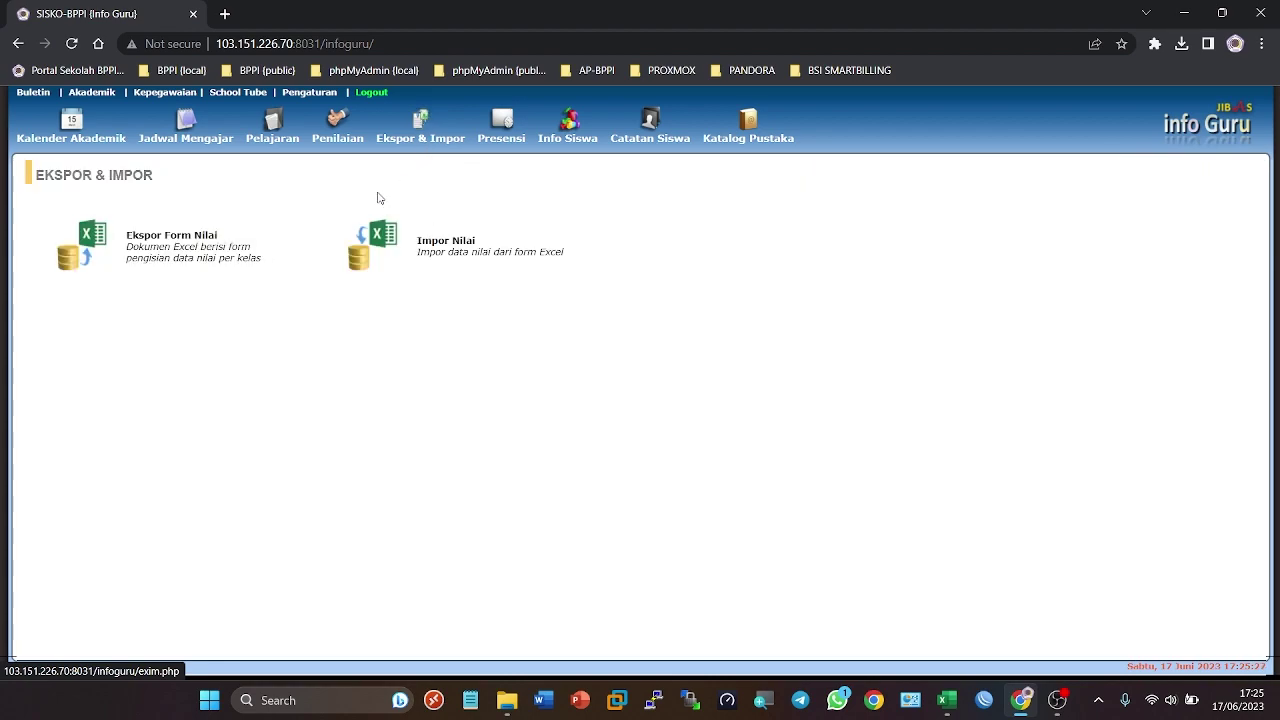
pyautogui.click(429, 248)
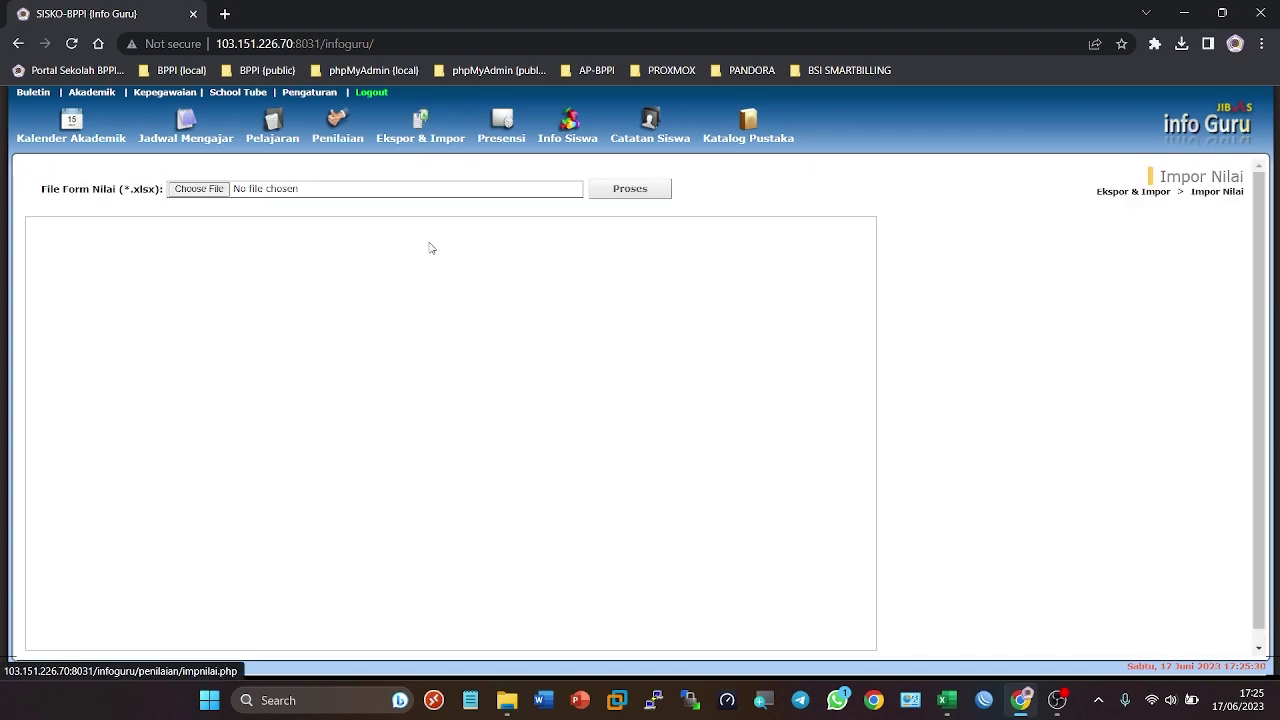
# Step: Choose NILAI AKHIR PRAKTEK.xlsx from the 1. FORM NILAI KELAS 11 TKJ 1 folder as the score form and process it
pyautogui.click(205, 190)
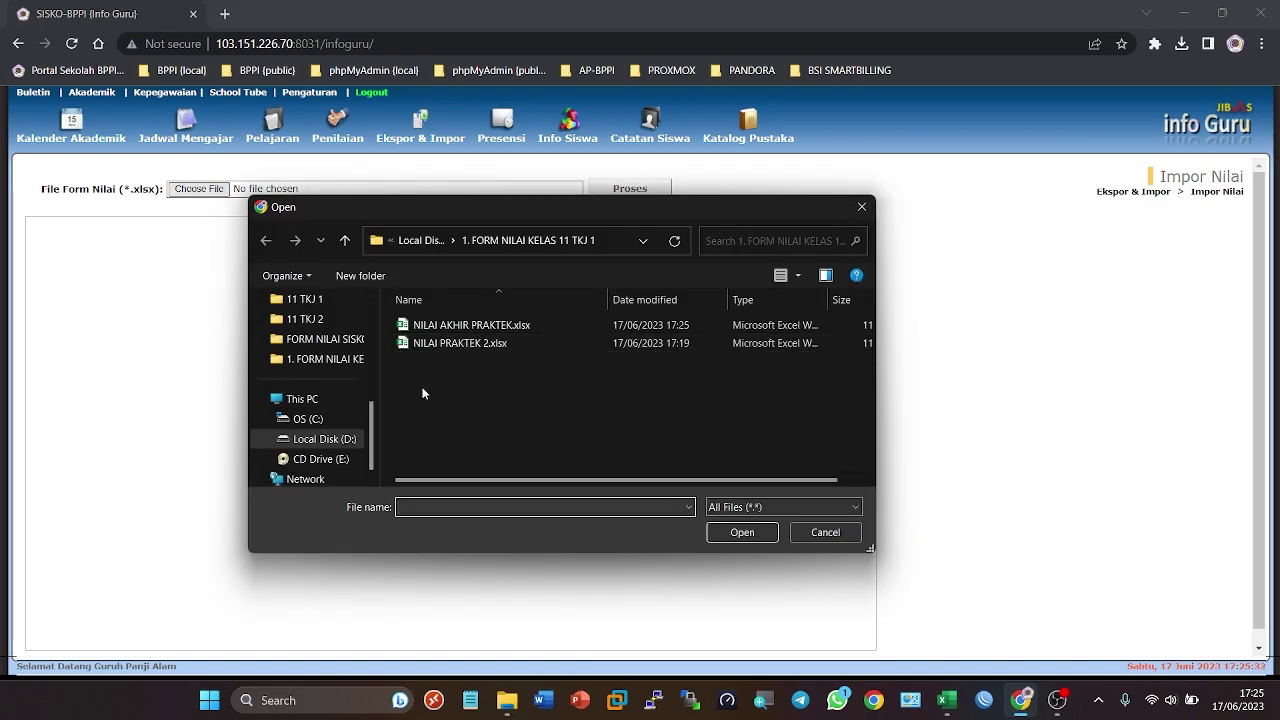
pyautogui.click(339, 446)
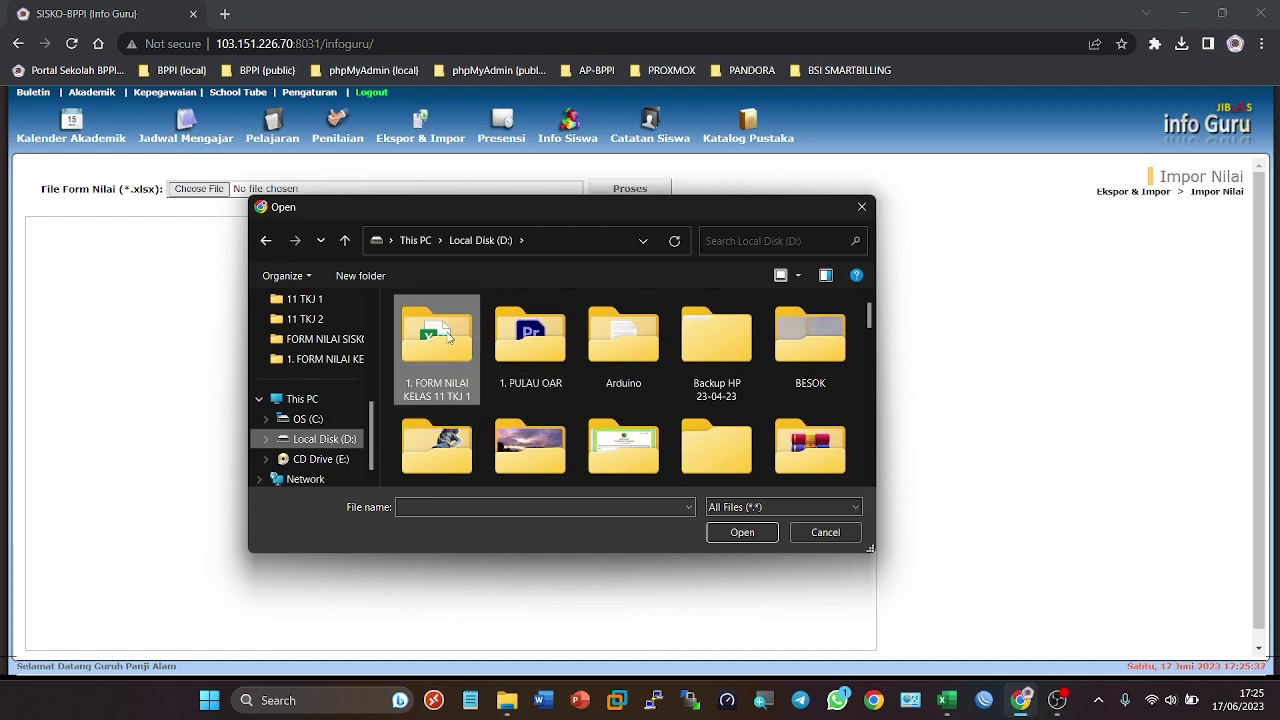
pyautogui.doubleClick(449, 337)
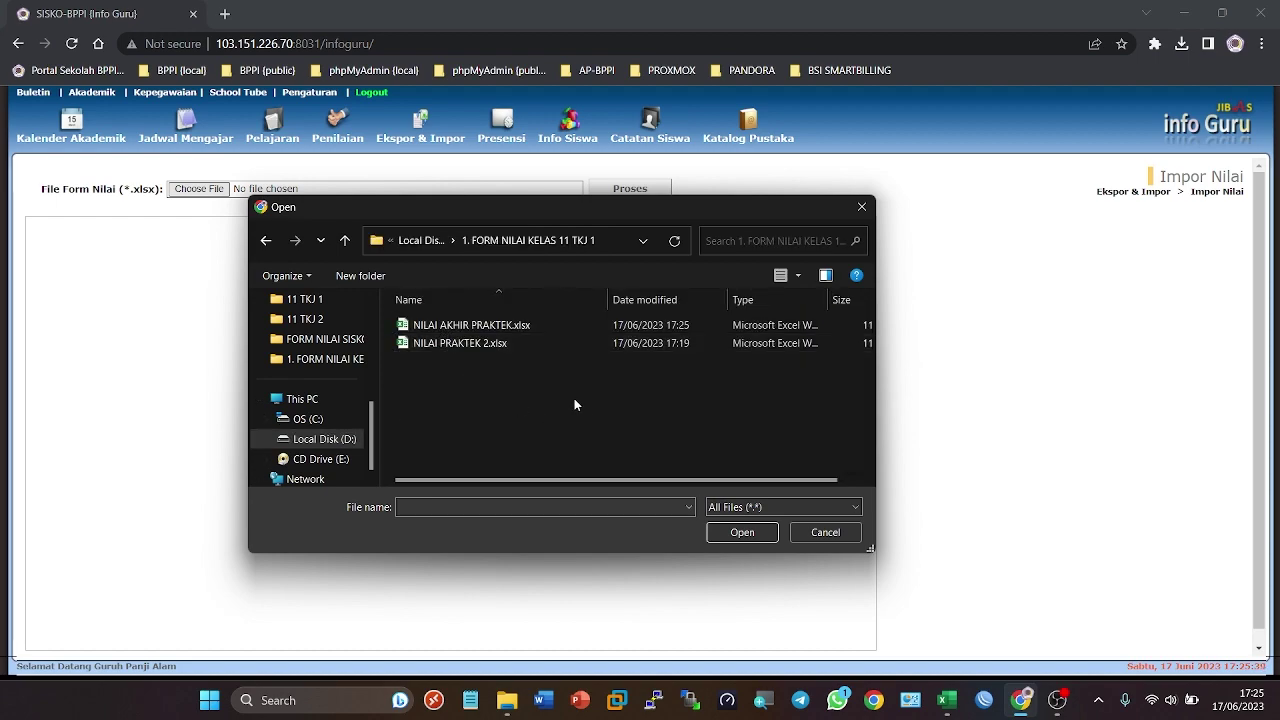
pyautogui.click(455, 326)
pyautogui.press('Return')
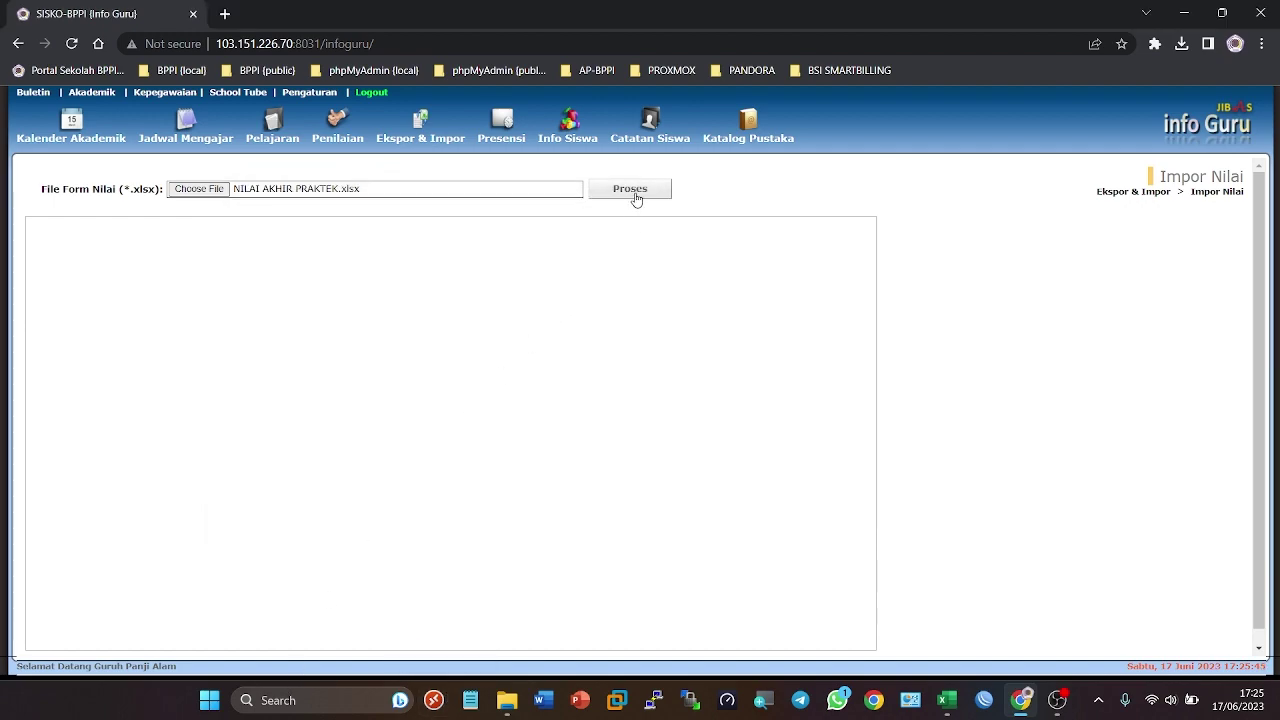
pyautogui.click(636, 199)
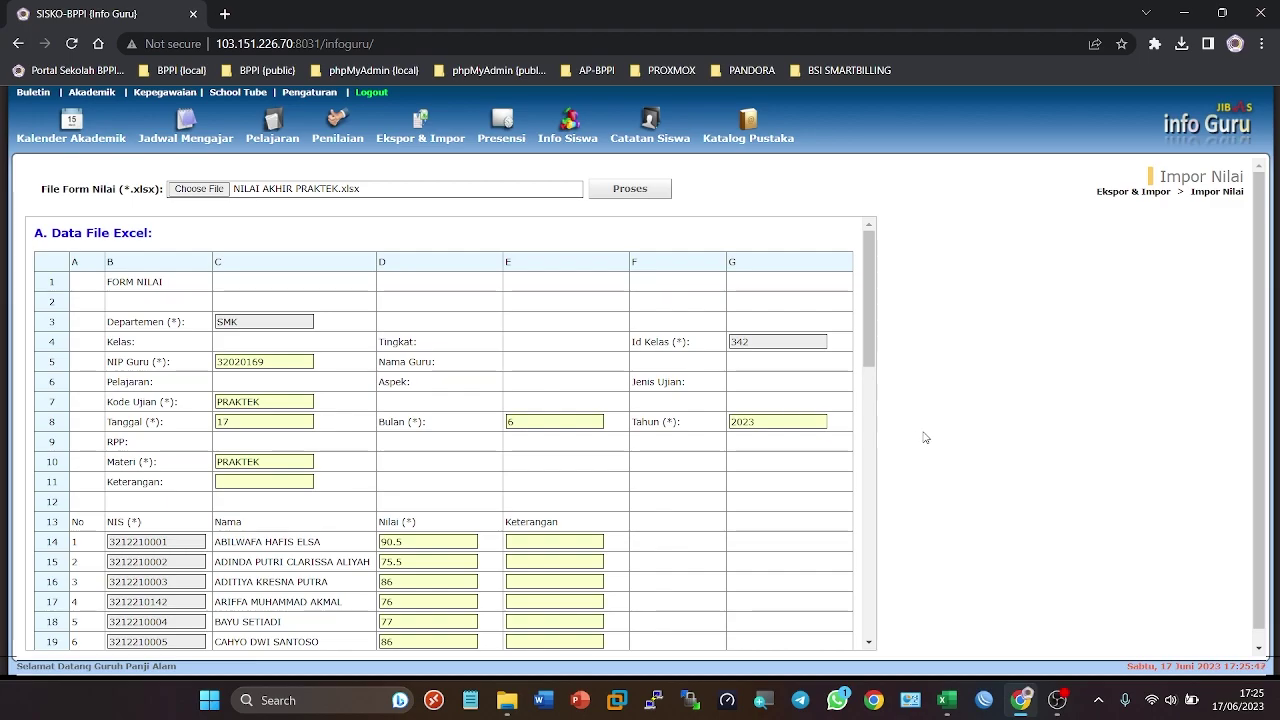
# Step: Save the imported scores for Administrasi Infrastruktur Jaringan under Penilaian Keterampilan, Praktek, without an RPP, and confirm the data
pyautogui.scroll(-10, 798, 420)
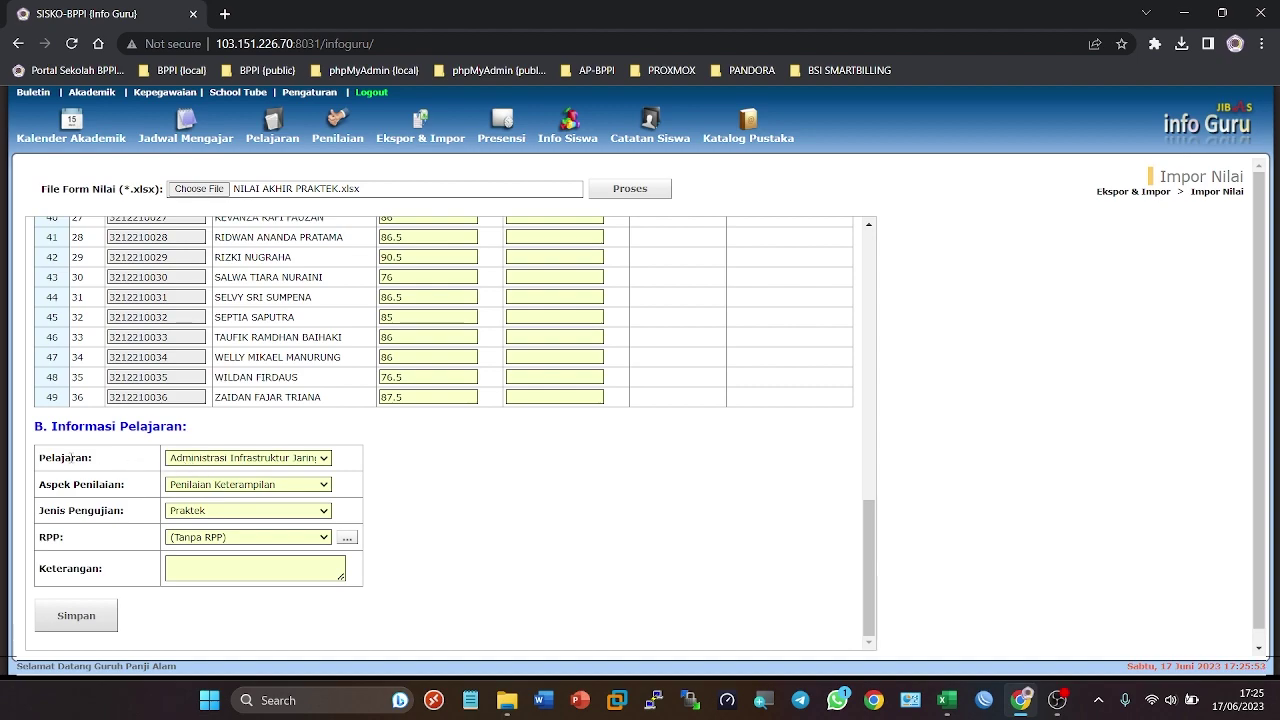
pyautogui.click(218, 462)
pyautogui.click(204, 462)
pyautogui.click(83, 573)
pyautogui.click(76, 616)
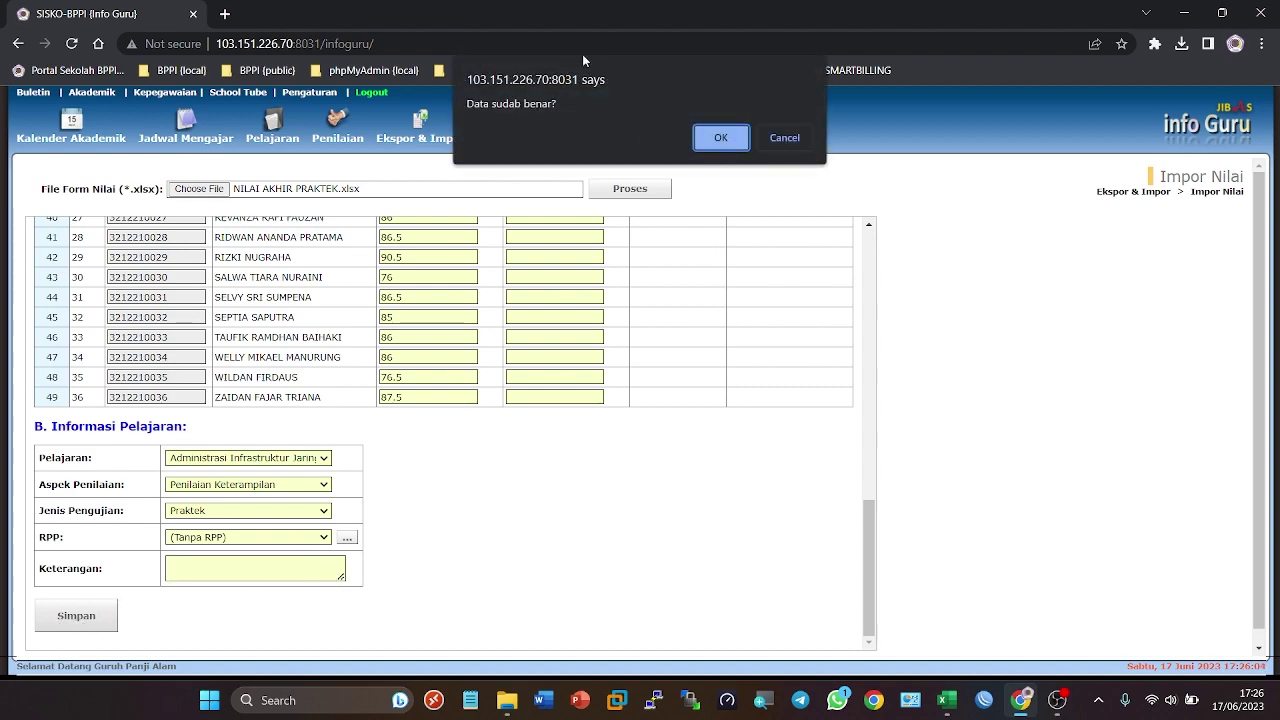
pyautogui.click(722, 140)
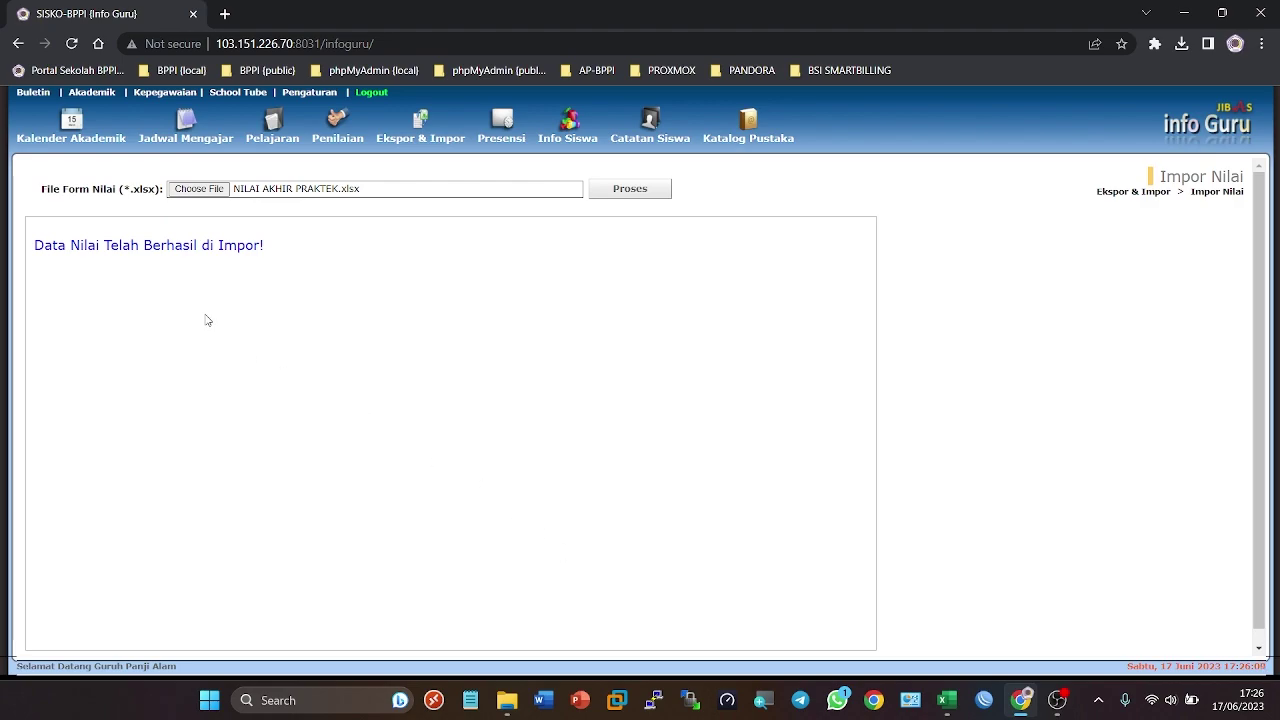
# Step: Open Penilaian Pelajaran for SMK, grade XI, class XI-TKJ-1, and display its Praktek scores to check the imported column
pyautogui.click(335, 128)
pyautogui.click(151, 350)
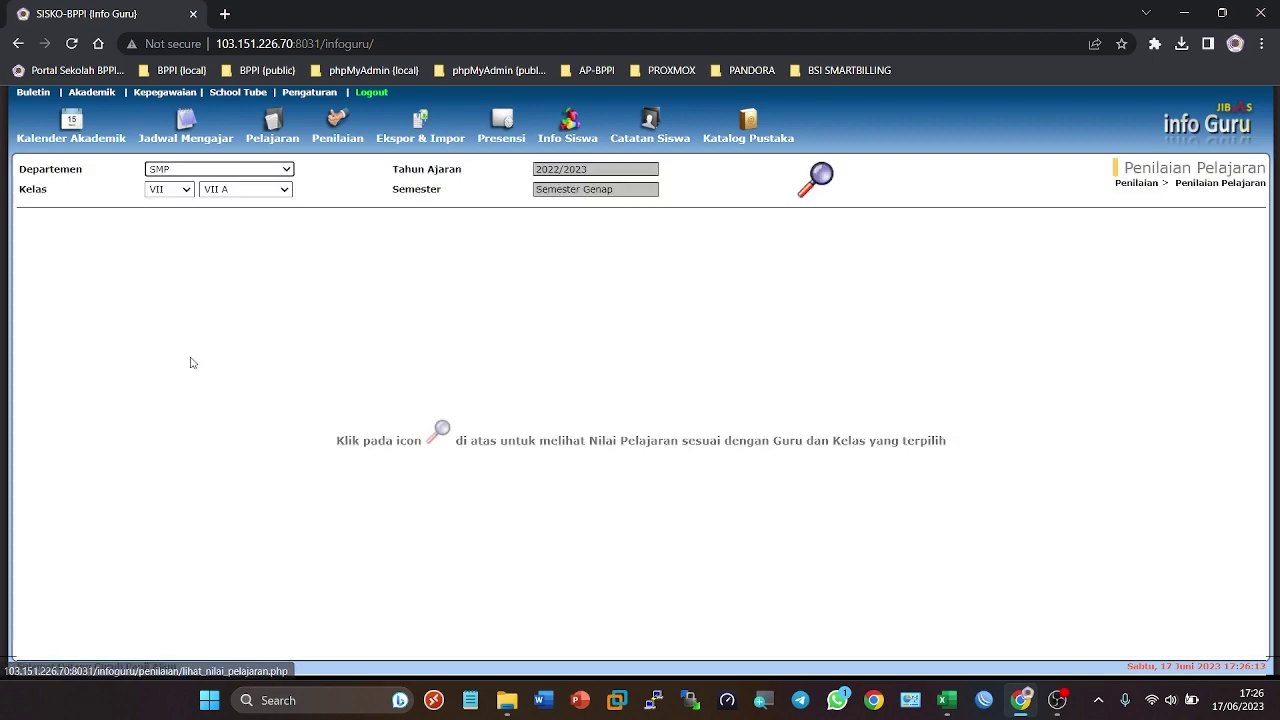
pyautogui.click(181, 172)
pyautogui.click(166, 196)
pyautogui.click(162, 190)
pyautogui.click(164, 216)
pyautogui.click(235, 190)
pyautogui.click(240, 232)
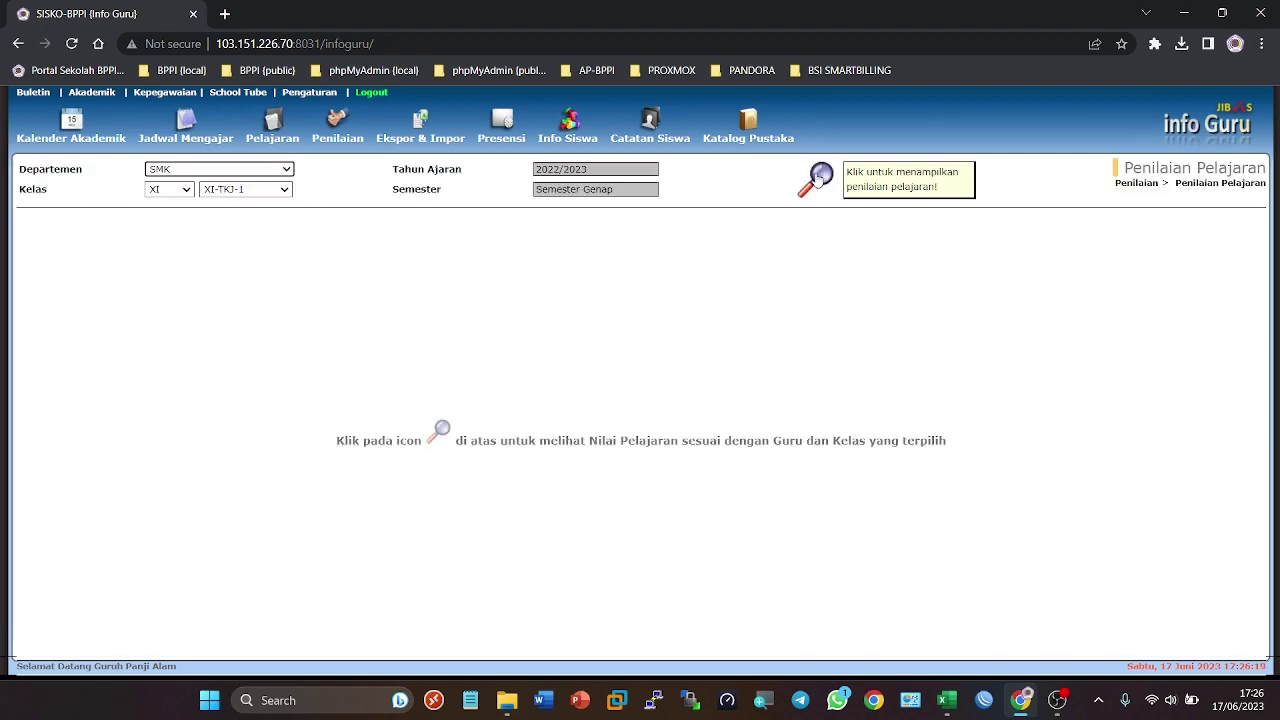
pyautogui.click(818, 178)
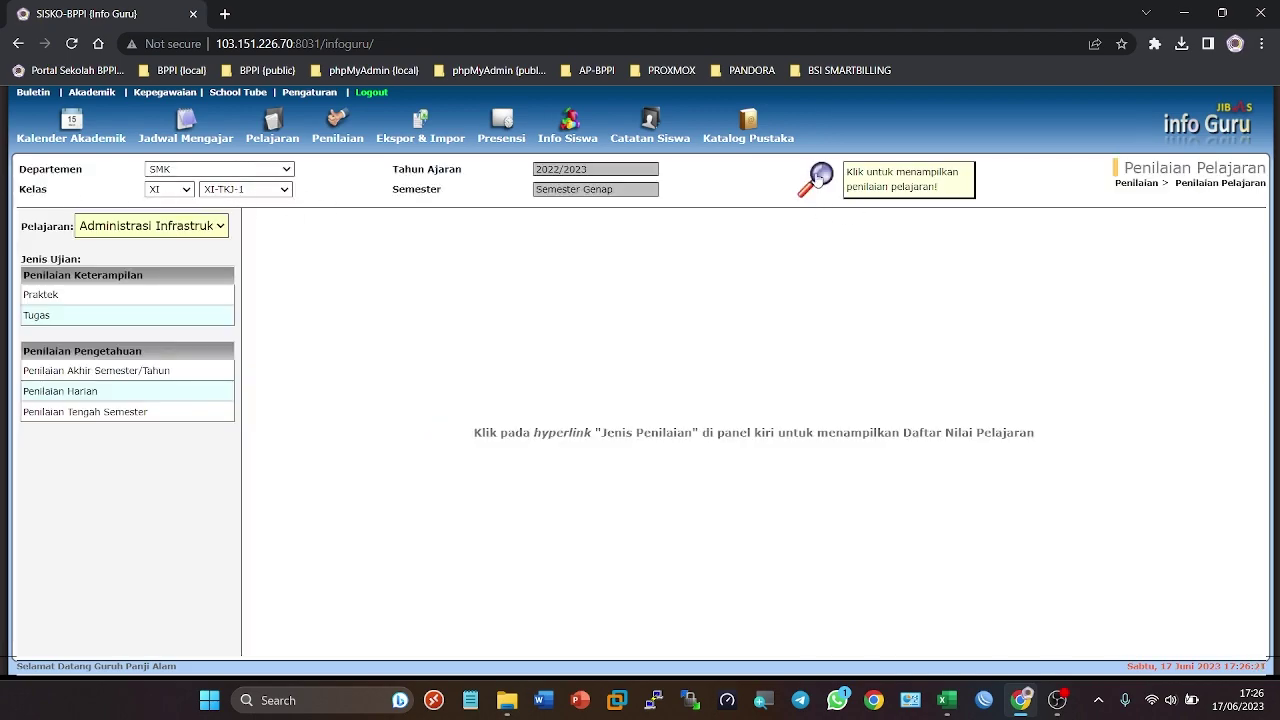
pyautogui.click(68, 293)
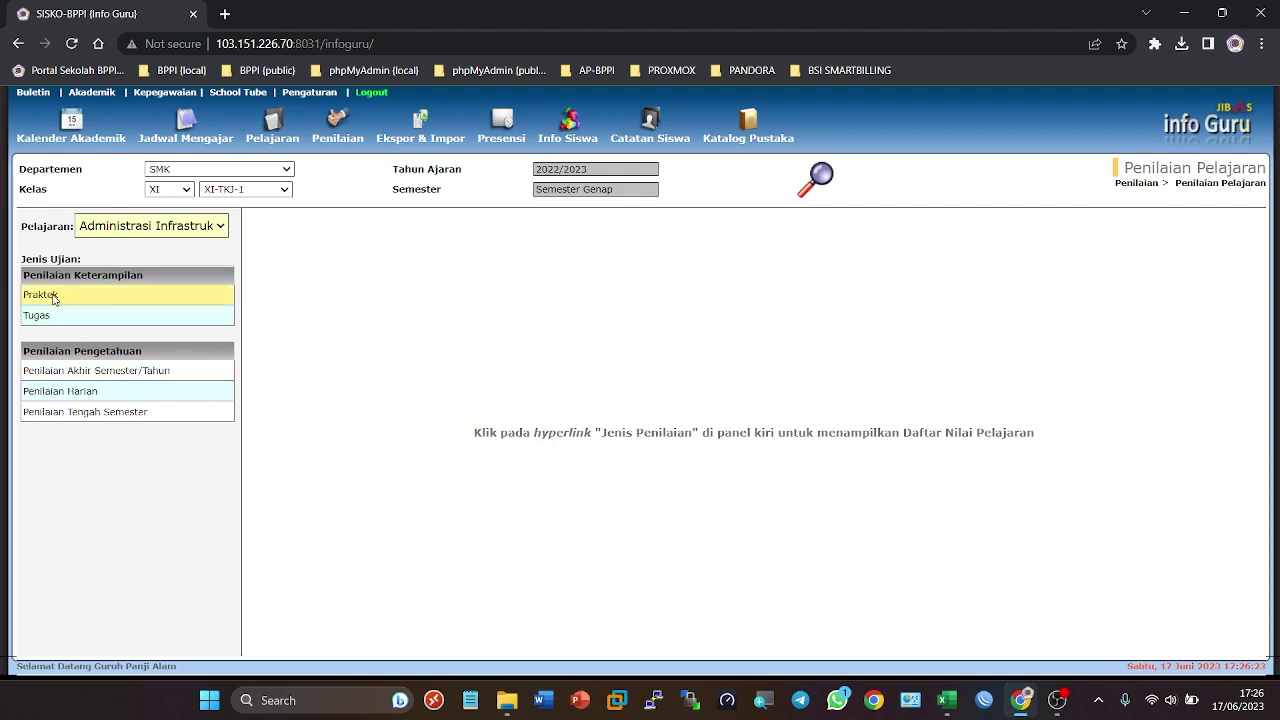
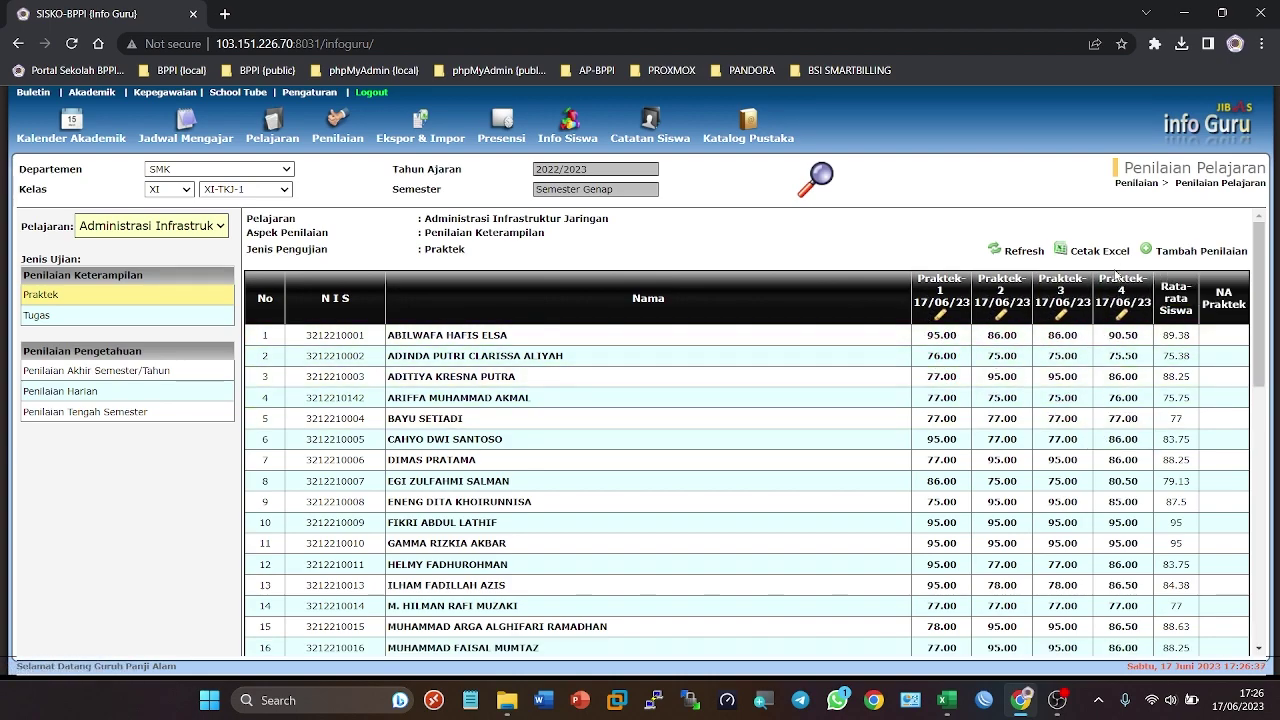
pyautogui.scroll(-3, 689, 400)
pyautogui.scroll(3, 1037, 400)
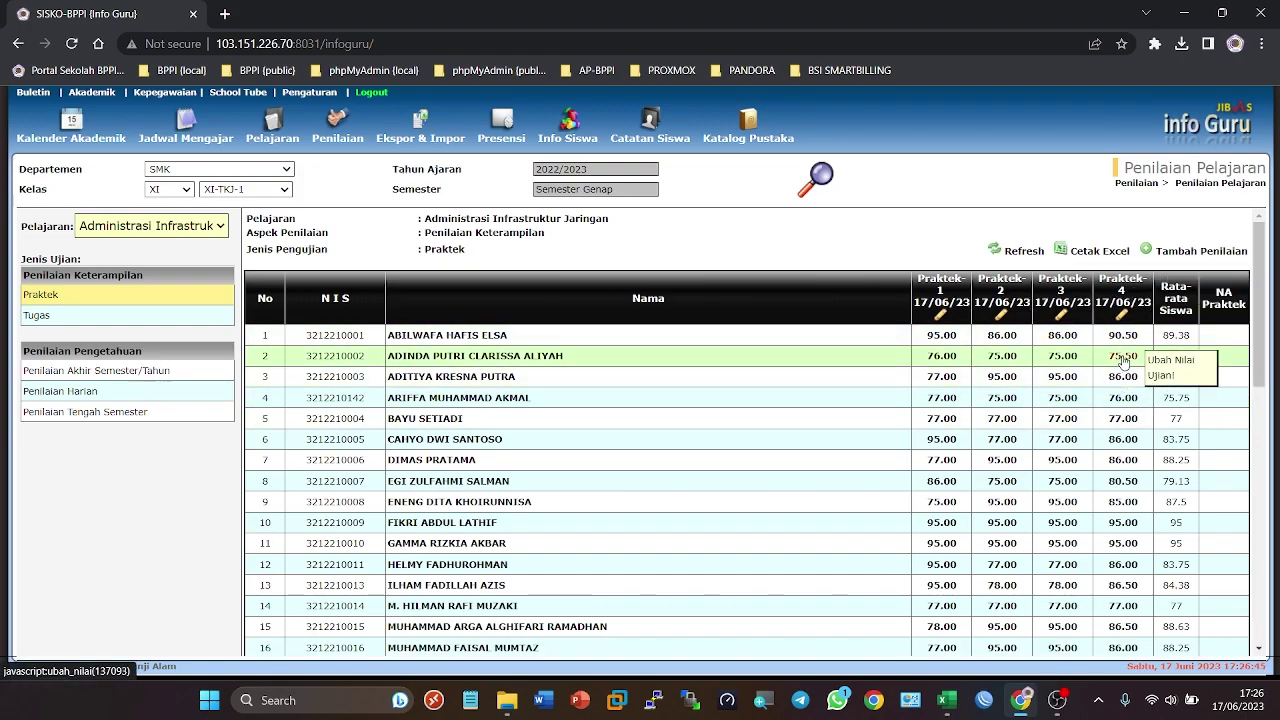
# Step: Calculate and save the final Praktek scores automatically from Praktek-4 only, with a weight of 100
pyautogui.scroll(-6, 491, 370)
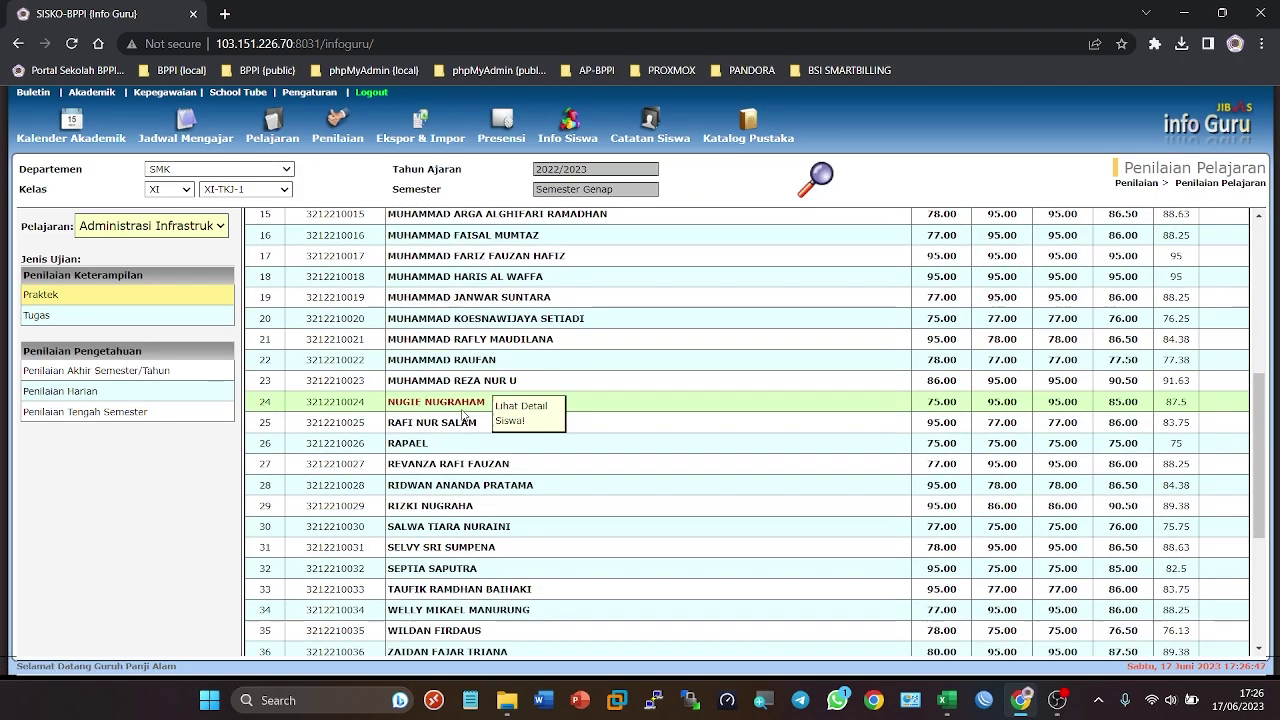
pyautogui.click(265, 534)
pyautogui.click(265, 558)
pyautogui.click(266, 584)
pyautogui.click(265, 584)
pyautogui.click(265, 609)
pyautogui.click(265, 558)
pyautogui.click(265, 534)
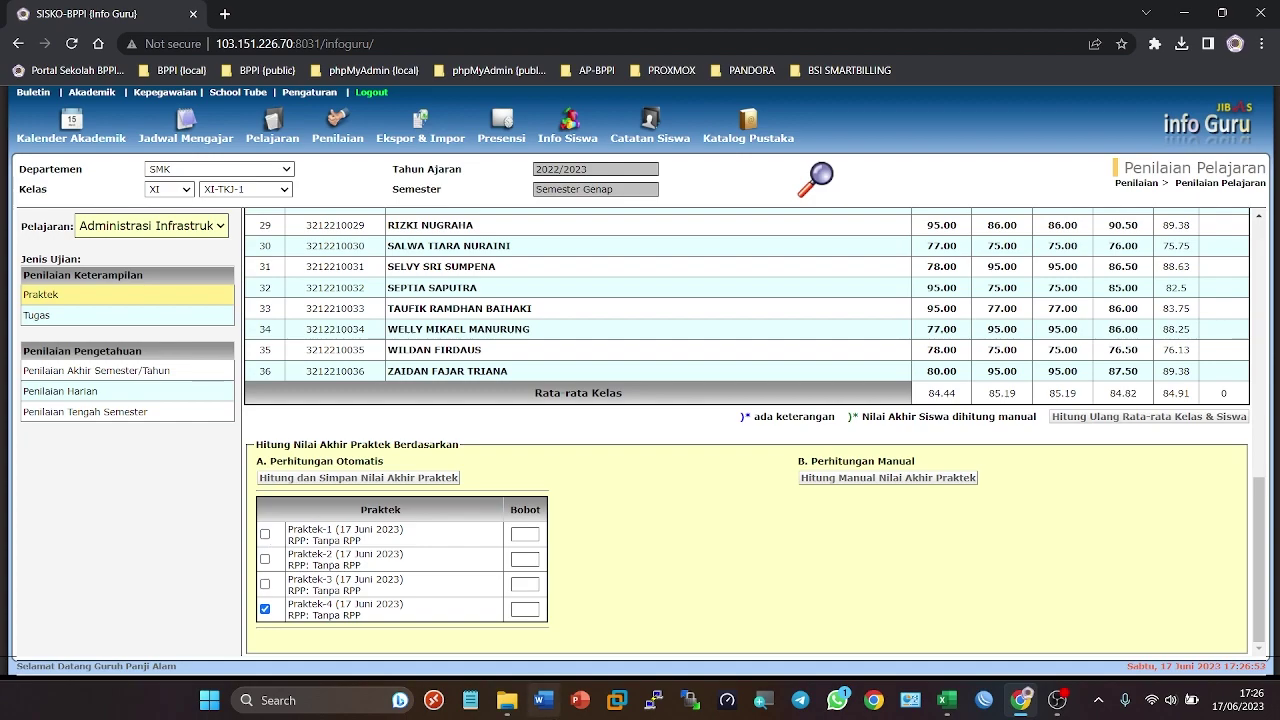
pyautogui.click(525, 609)
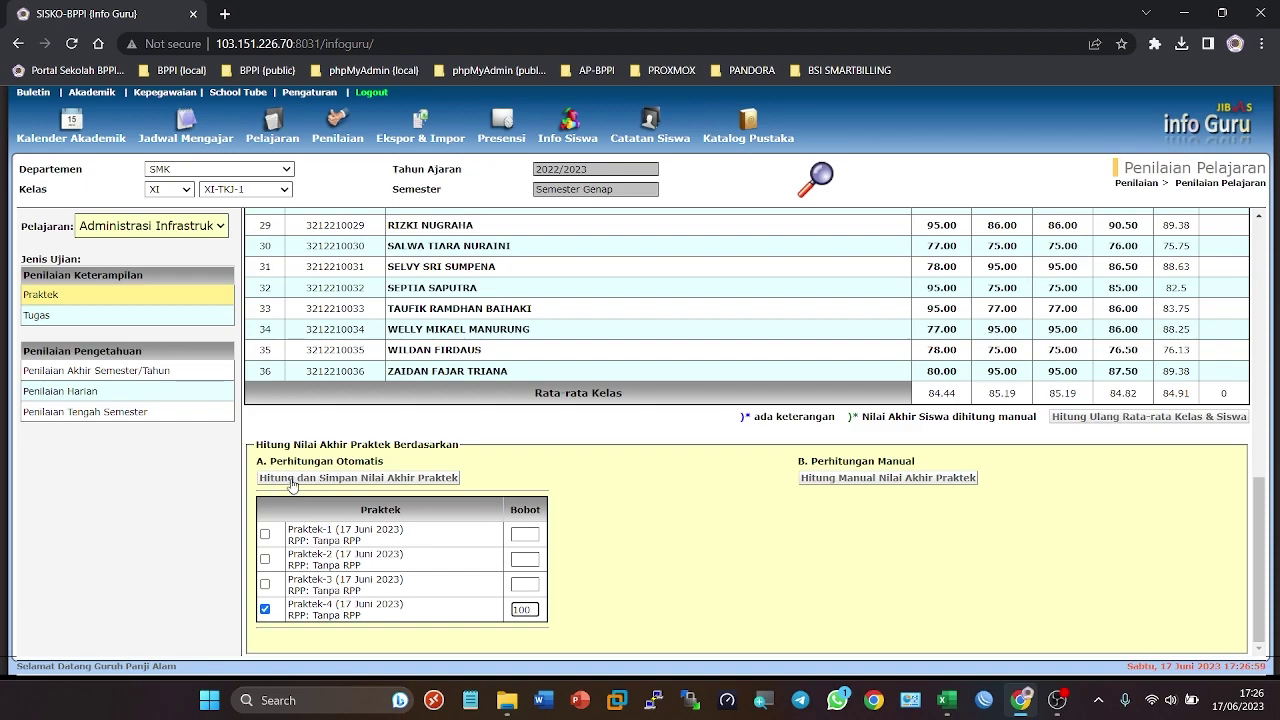
pyautogui.click(412, 485)
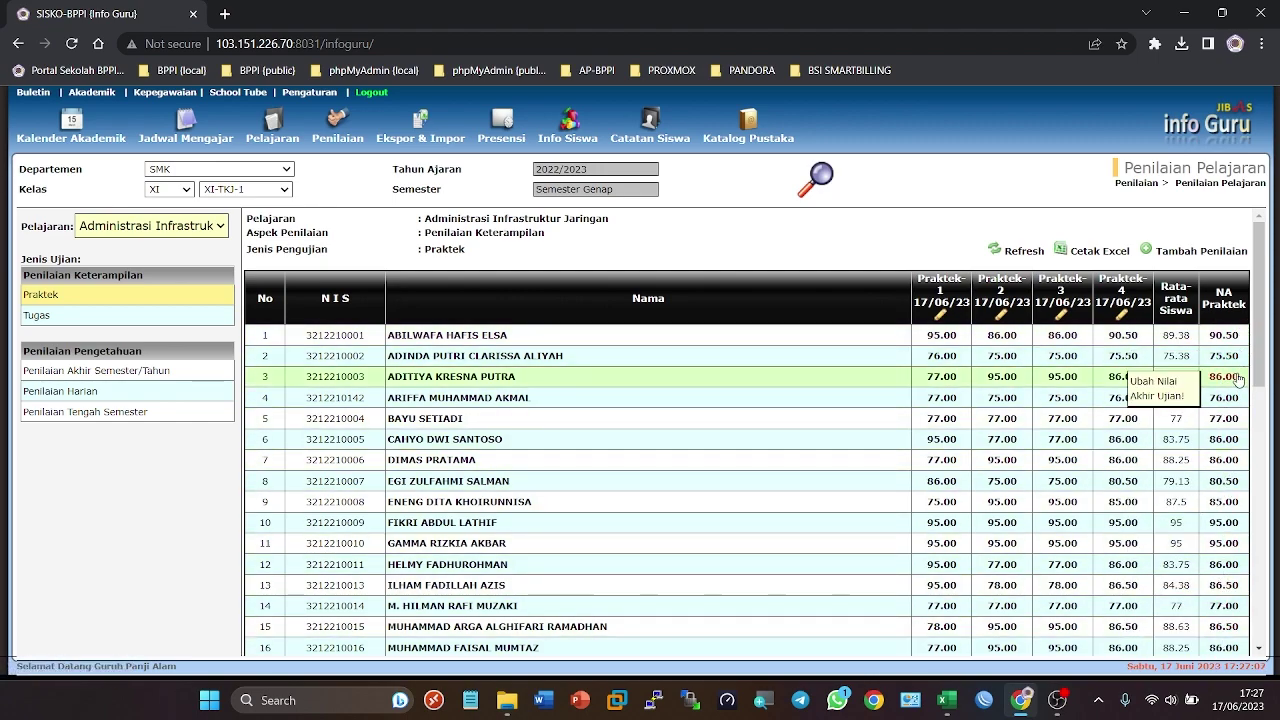
# Step: Check the NA Praktek scores down the class list and open the class's Tugas assessment
pyautogui.scroll(-5, 1238, 378)
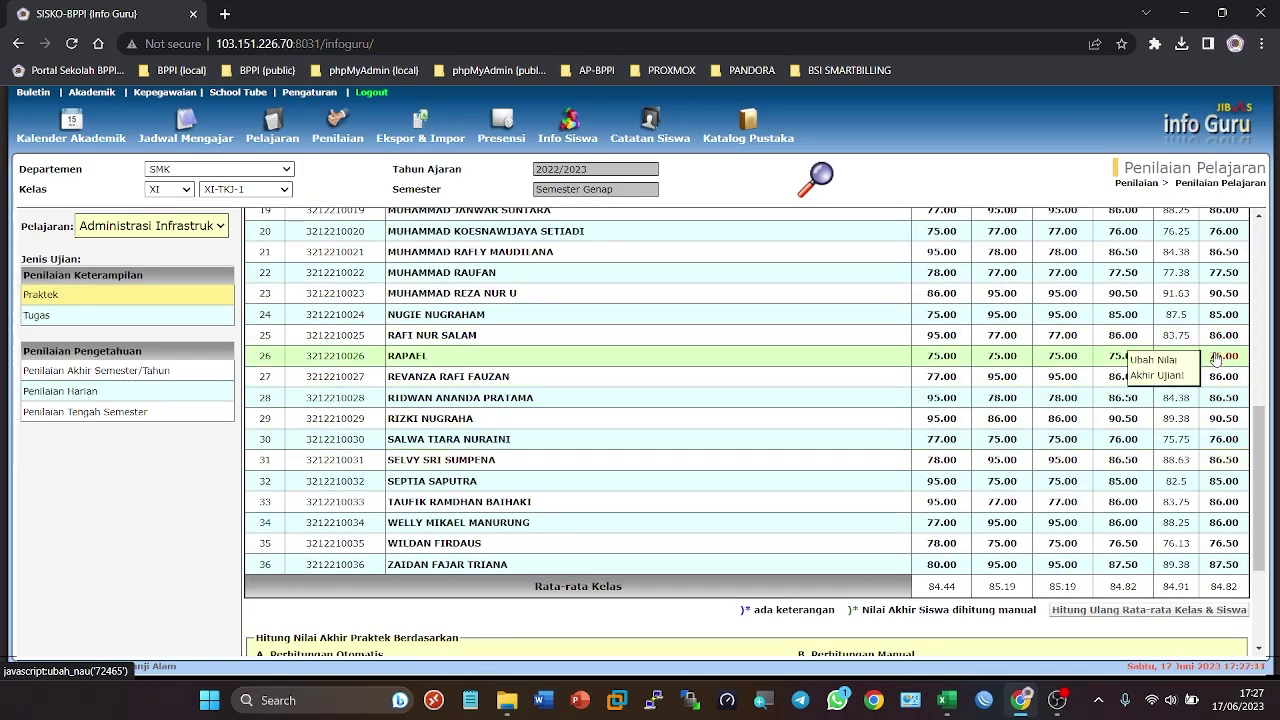
pyautogui.scroll(3, 1228, 375)
pyautogui.scroll(2, 1225, 388)
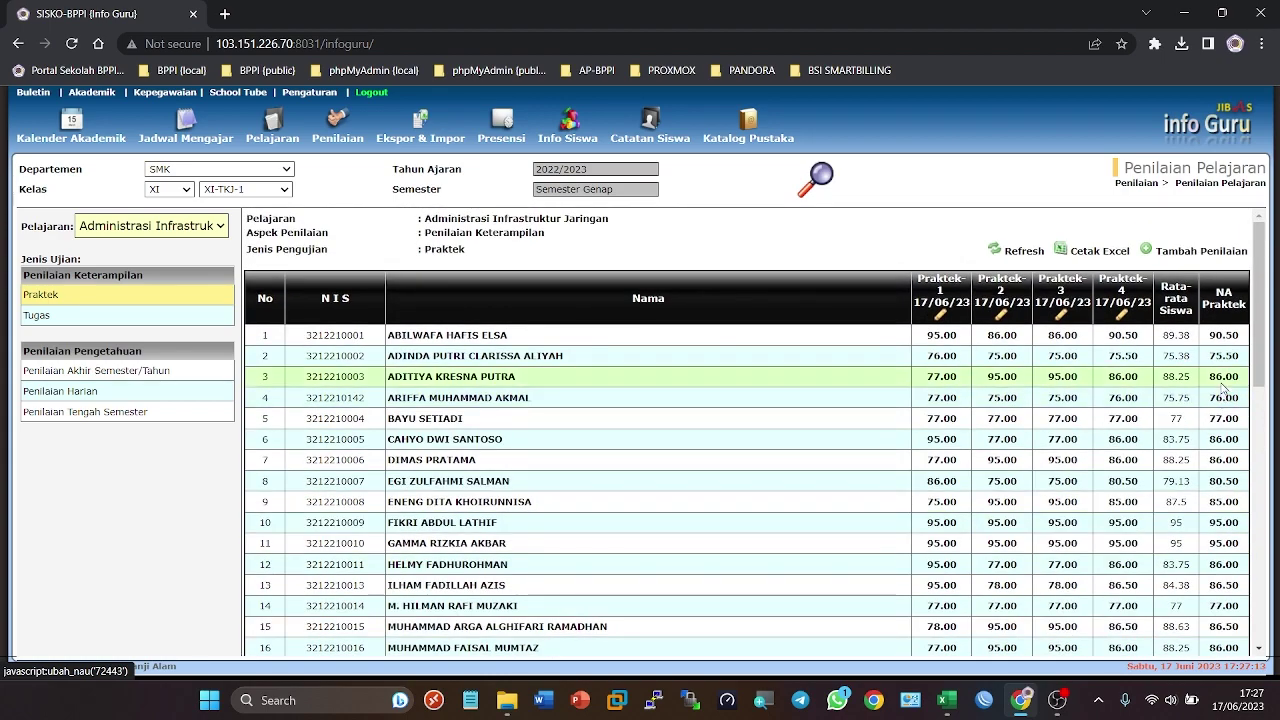
pyautogui.click(87, 320)
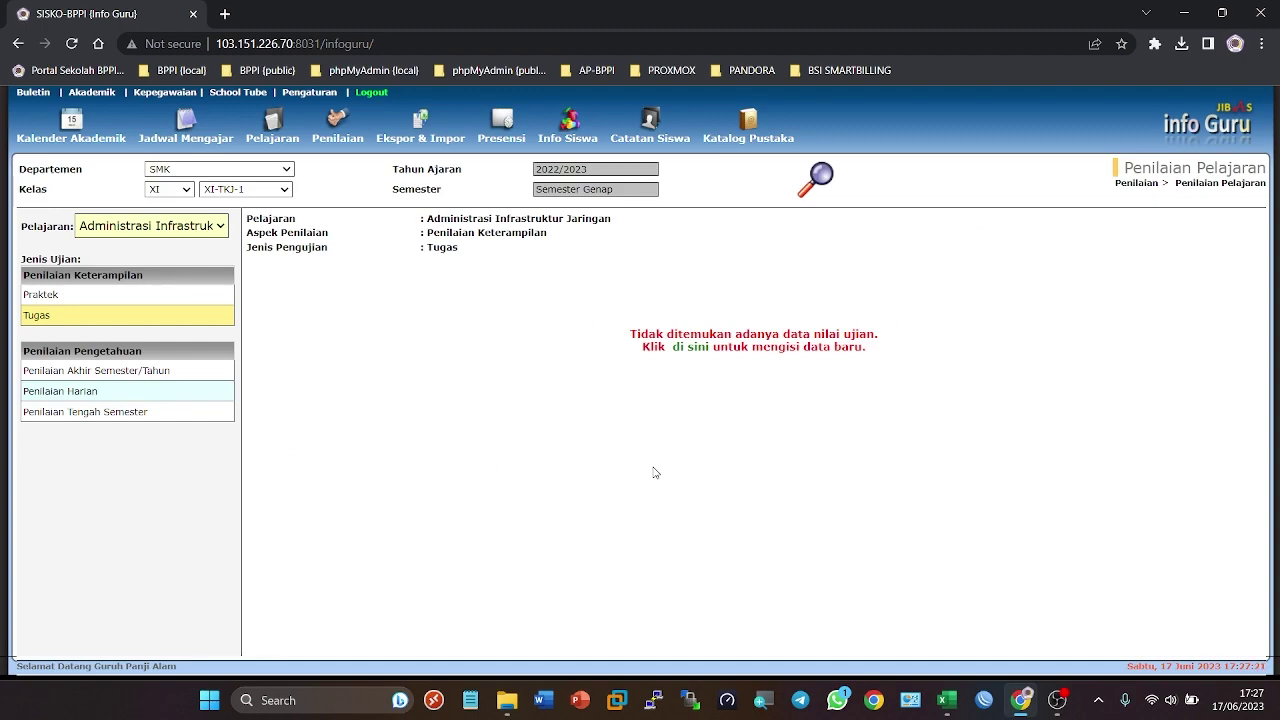
# Step: Switch to the Book1 workbook in Excel to view the NA-Tugas scores, and return to SISKO BPPI in Chrome
pyautogui.moveTo(949, 688)
pyautogui.click(890, 580)
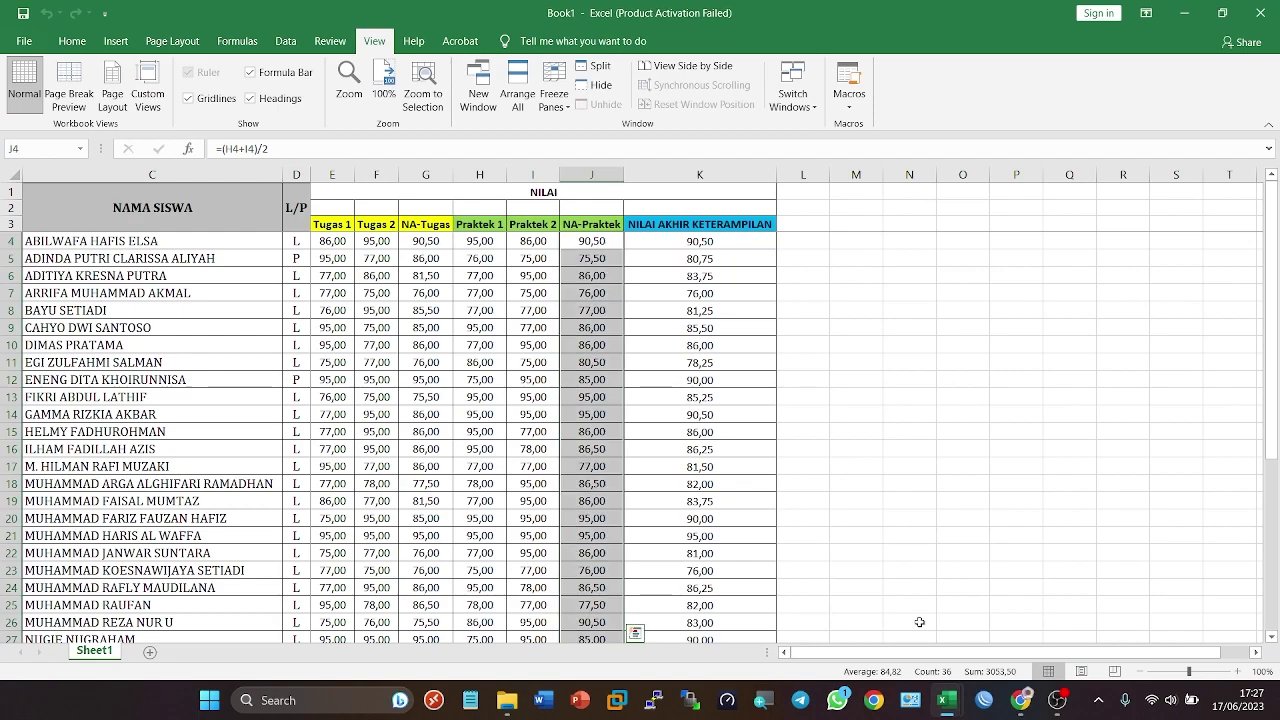
pyautogui.moveTo(428, 246); pyautogui.dragTo(456, 548)
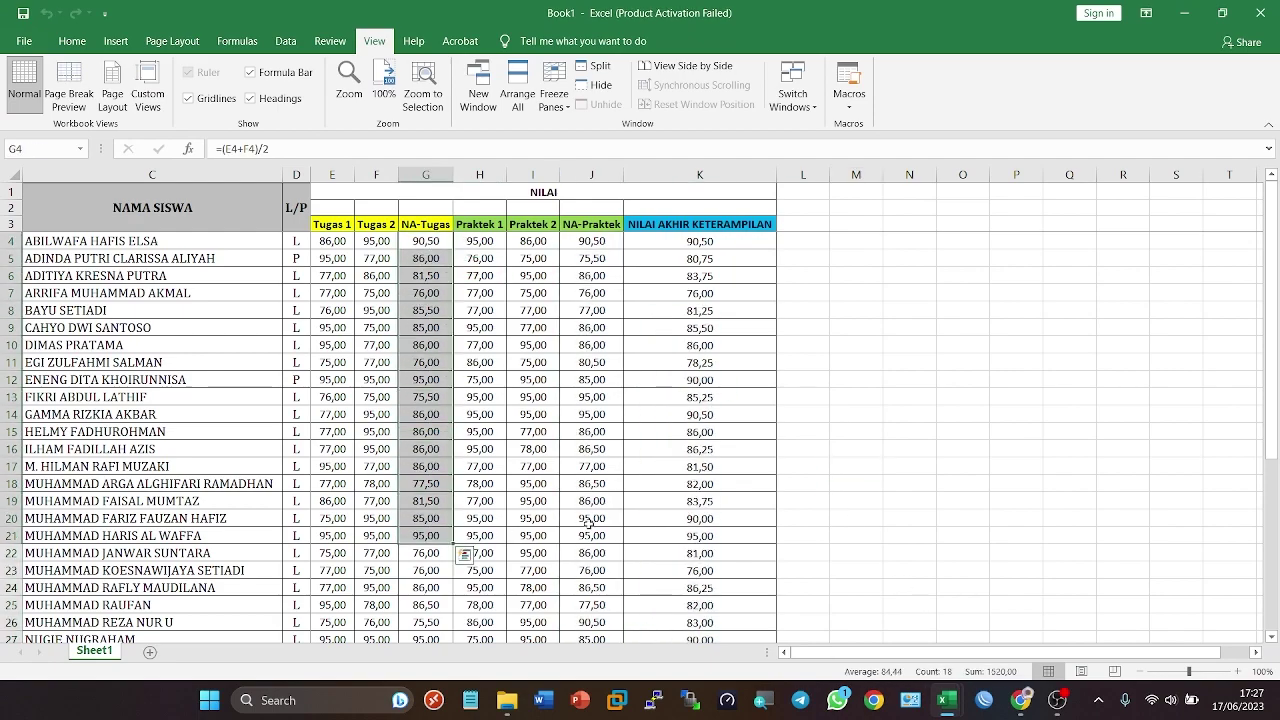
pyautogui.click(1016, 520)
pyautogui.moveTo(947, 705)
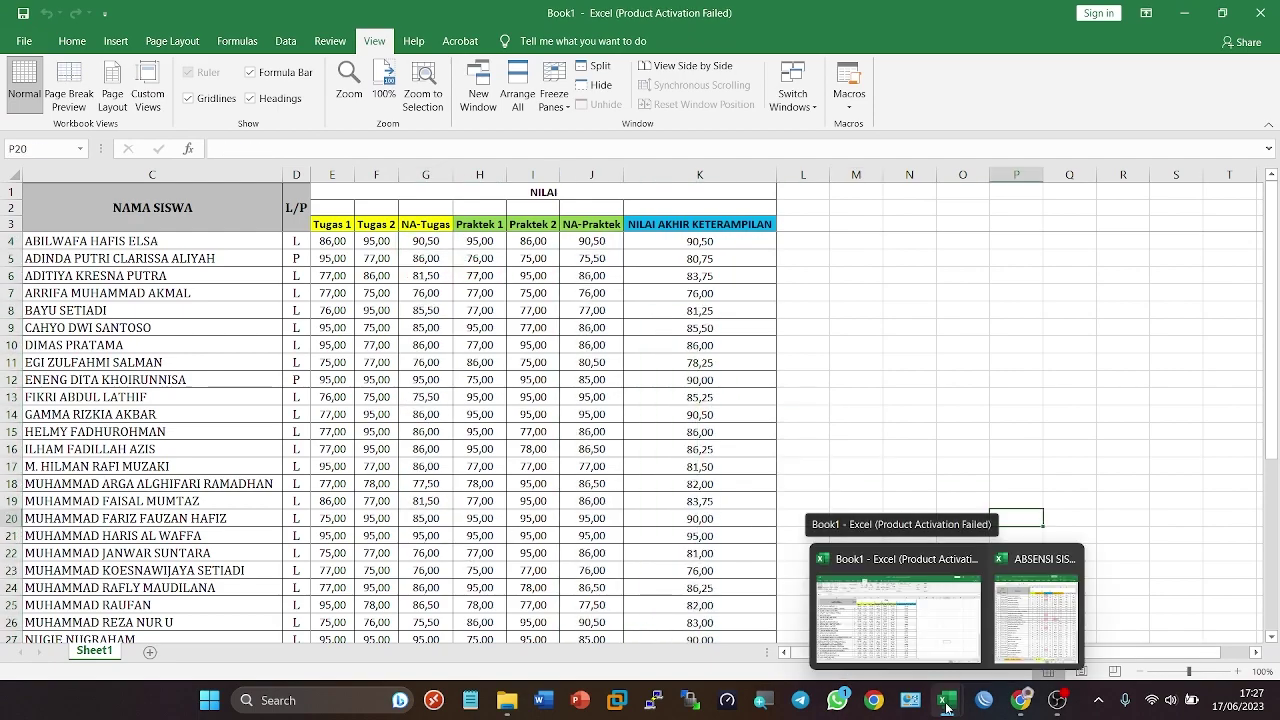
pyautogui.click(1020, 700)
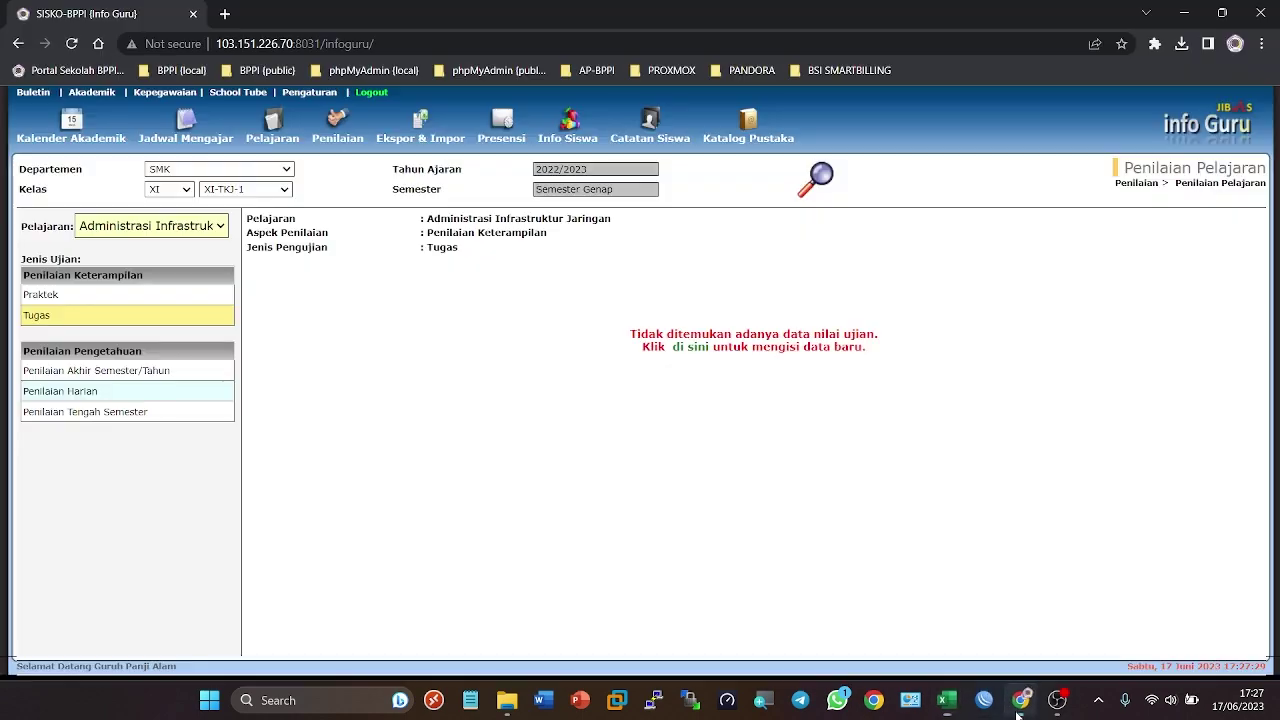
# Step: Open the new-data form for the Tugas scores, look through its student list and close it without entering anything
pyautogui.click(695, 347)
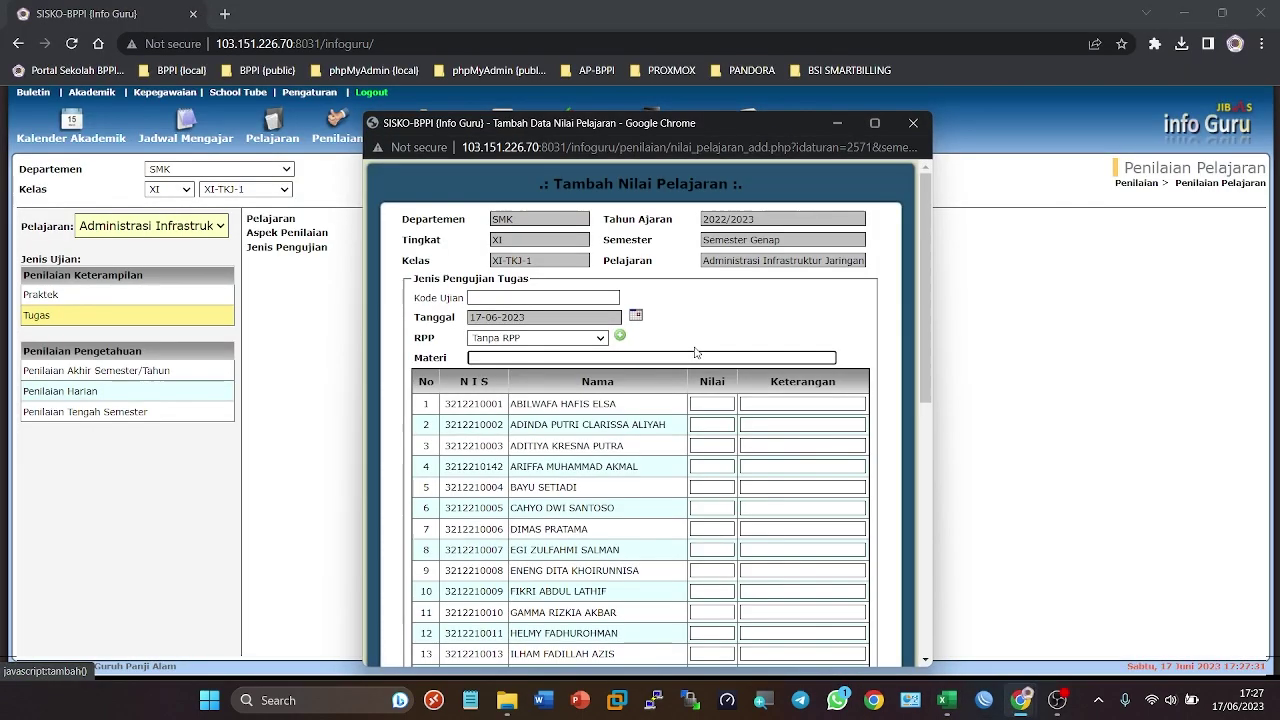
pyautogui.click(714, 403)
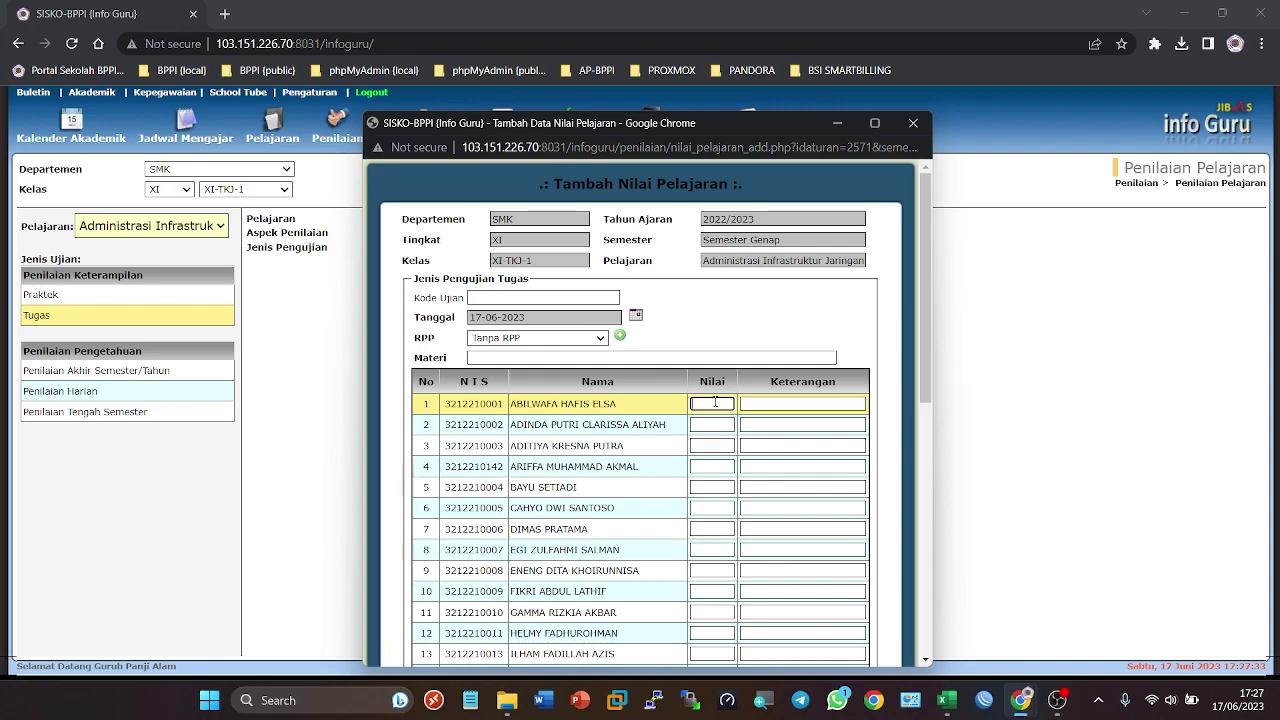
pyautogui.scroll(-5, 600, 600)
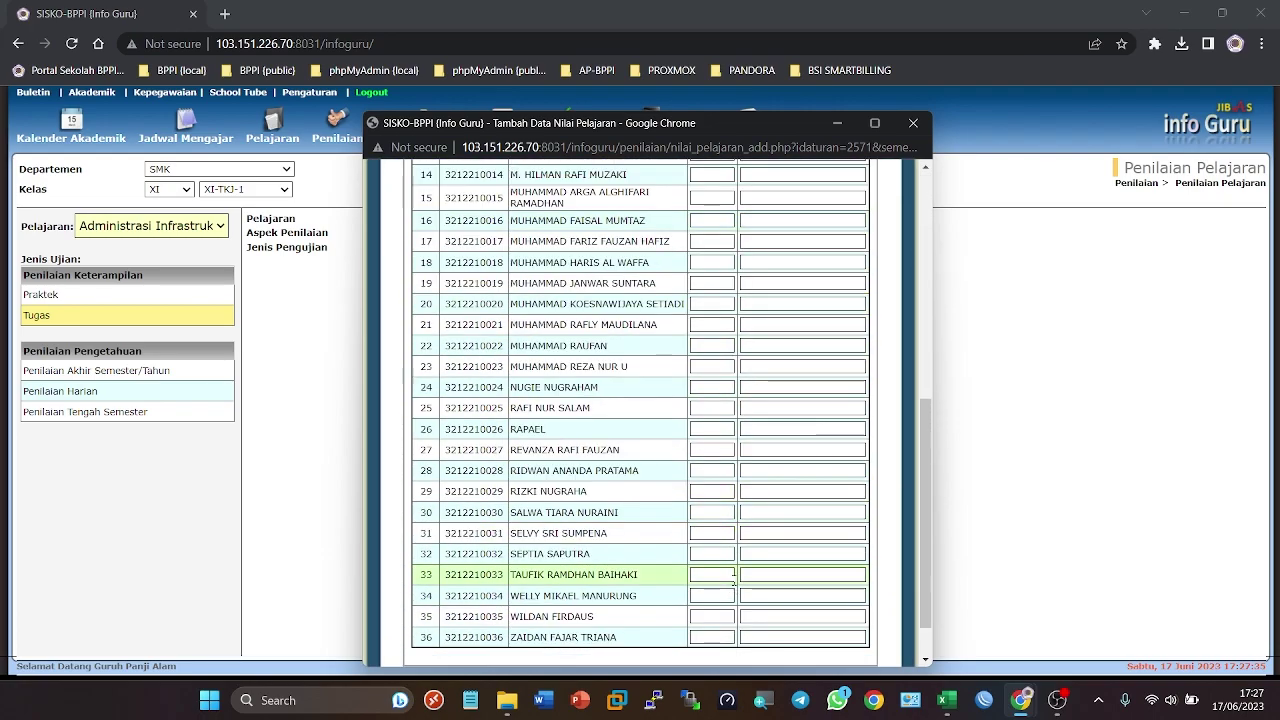
pyautogui.scroll(4, 600, 480)
pyautogui.click(911, 122)
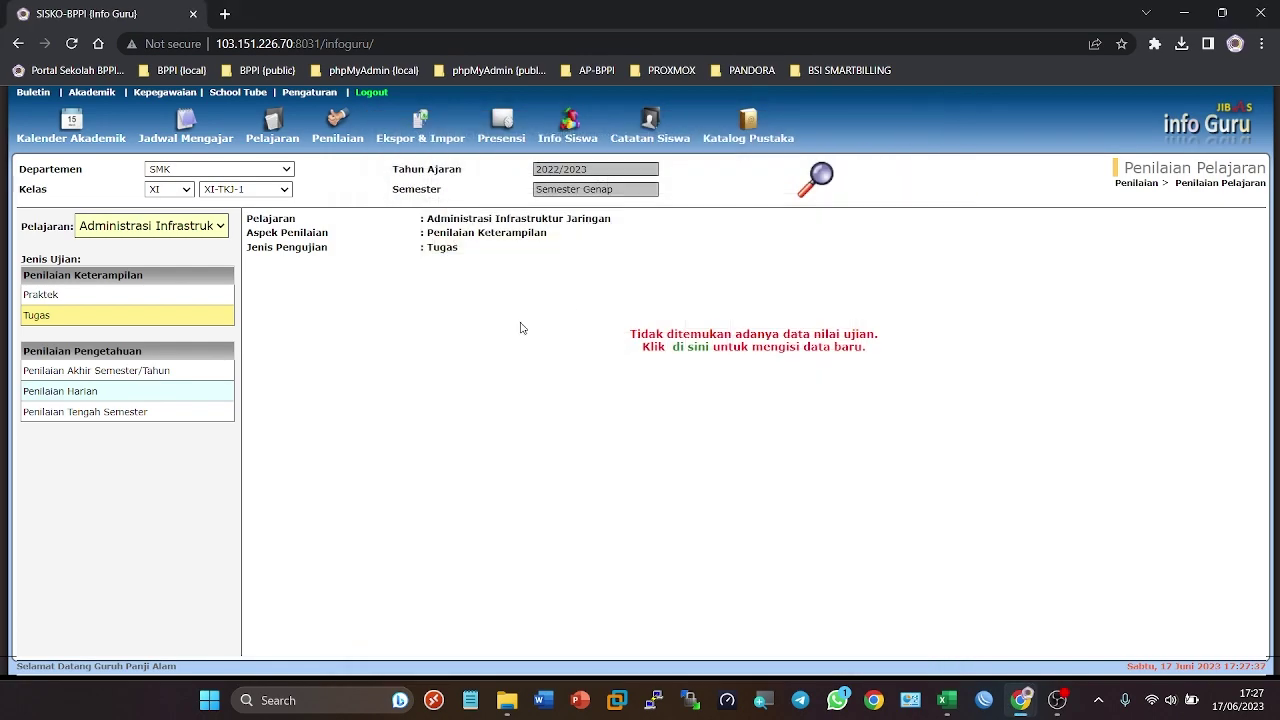
# Step: Switch to the Book1 workbook in Excel and locate the first student's NA-Tugas score
pyautogui.moveTo(946, 700)
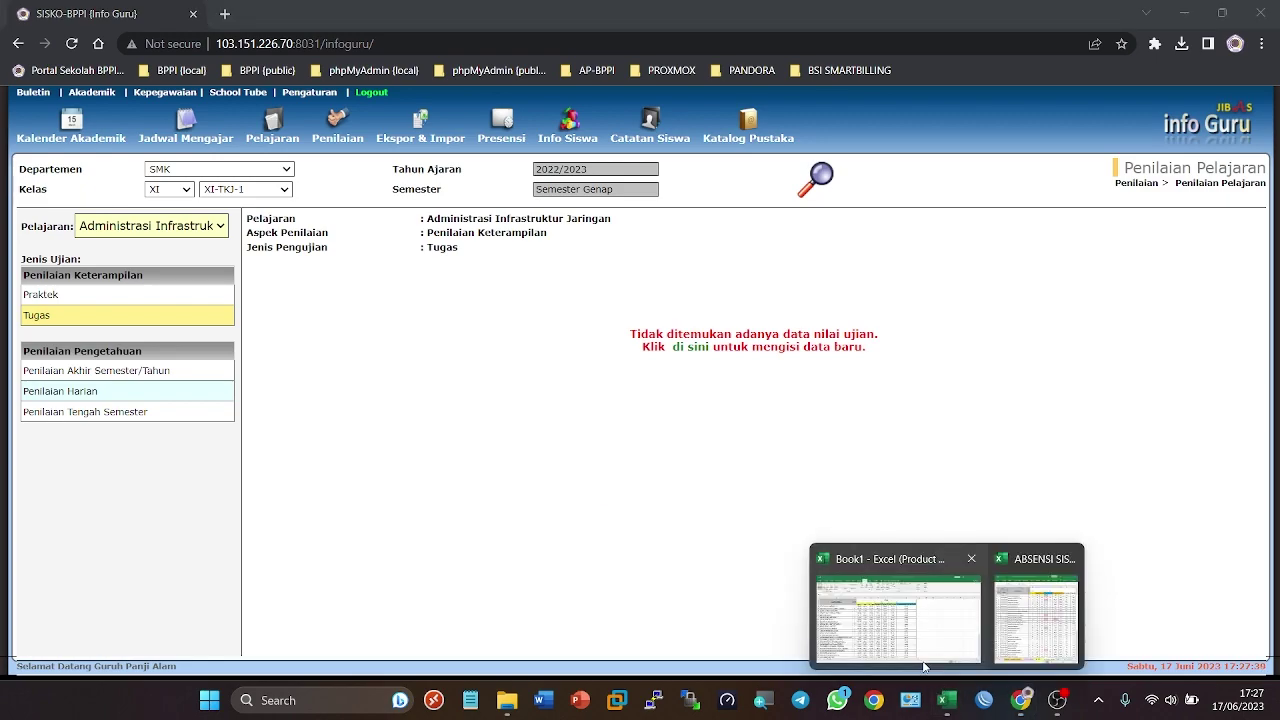
pyautogui.click(862, 603)
pyautogui.click(810, 451)
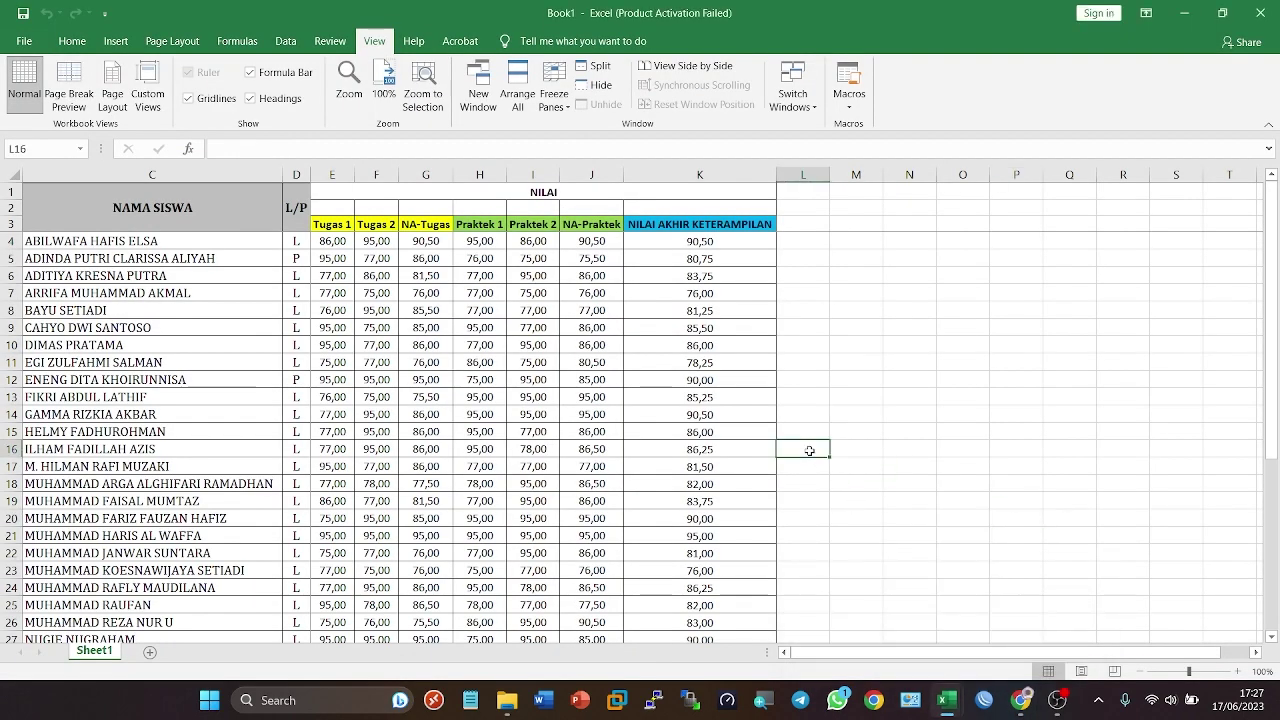
pyautogui.click(650, 345)
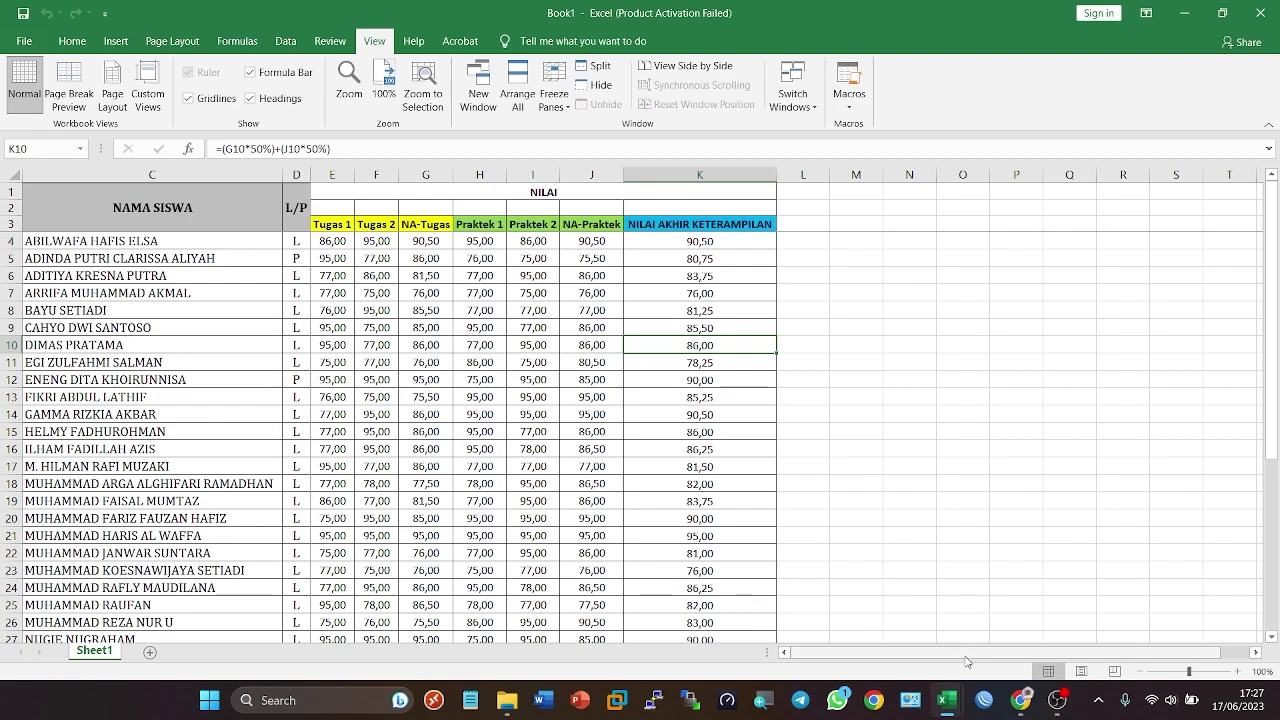
pyautogui.moveTo(946, 700)
pyautogui.click(661, 327)
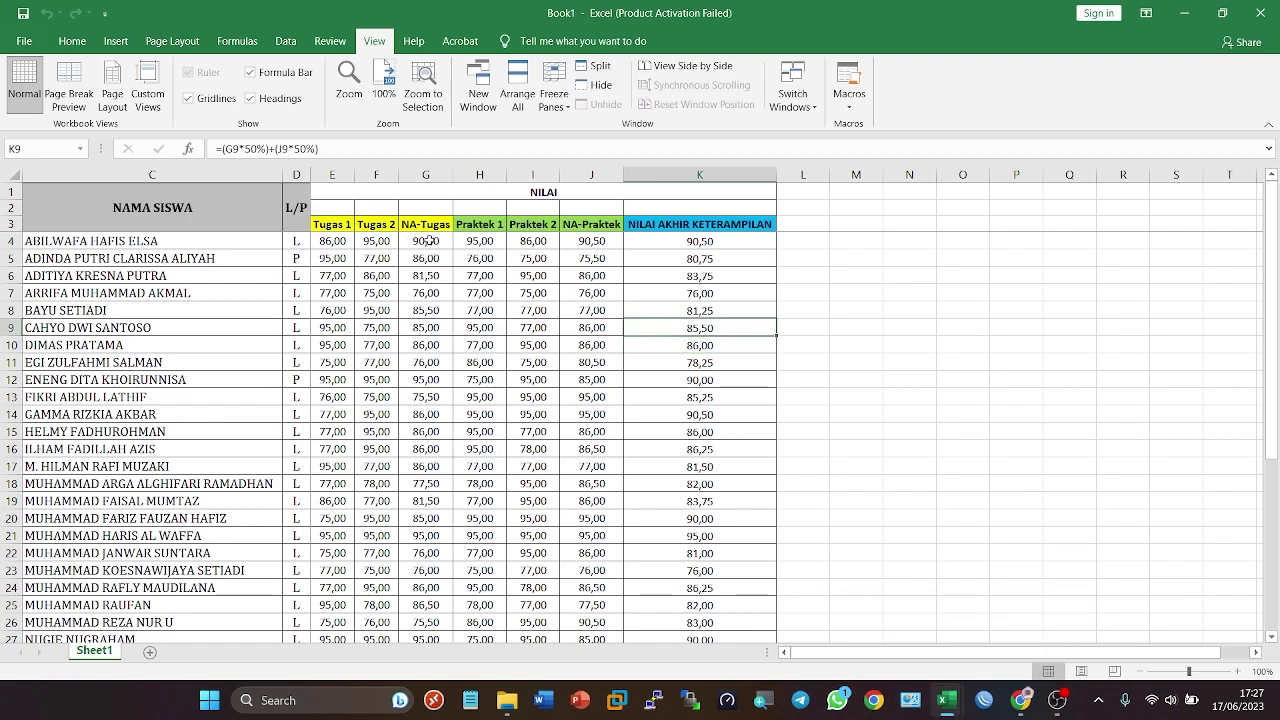
pyautogui.click(426, 241)
# Step: Open NILAI AKHIR PRAKTEK.xlsx from the folder 1. FORM NILAI KELAS 11 TKJ 1 in File Explorer
pyautogui.moveTo(528, 692)
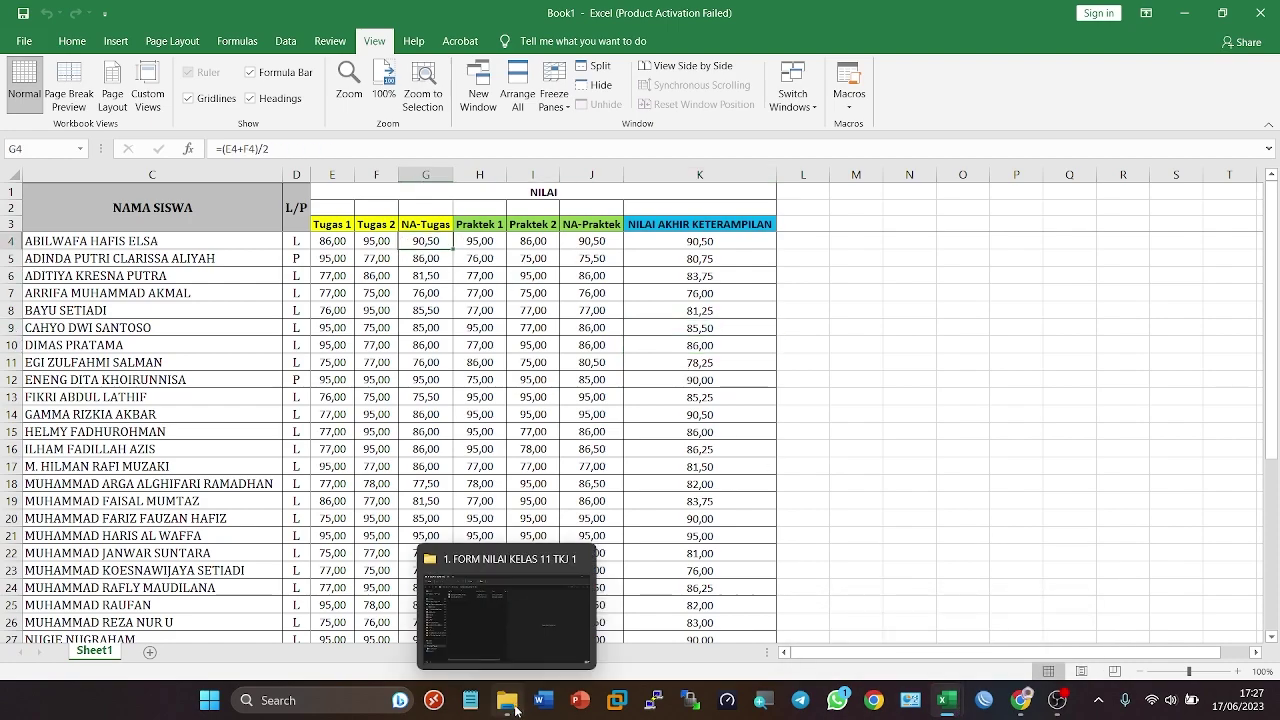
pyautogui.click(510, 610)
pyautogui.click(354, 174)
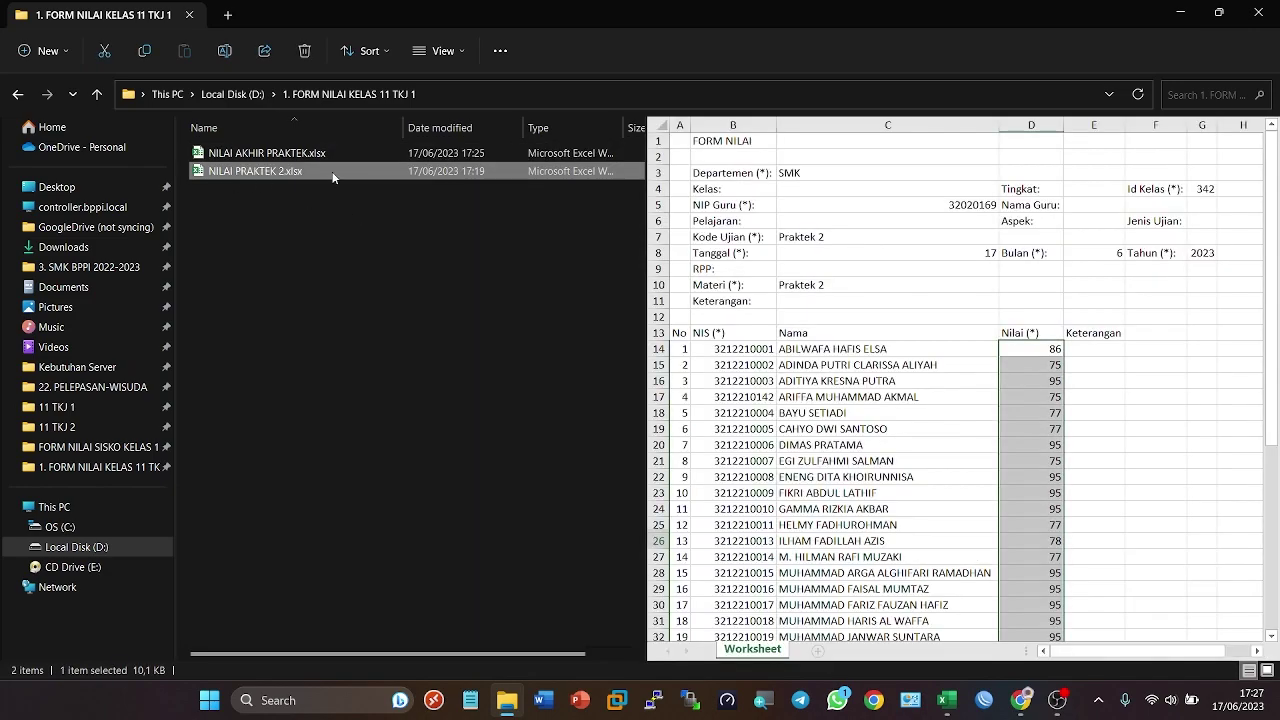
pyautogui.click(218, 156)
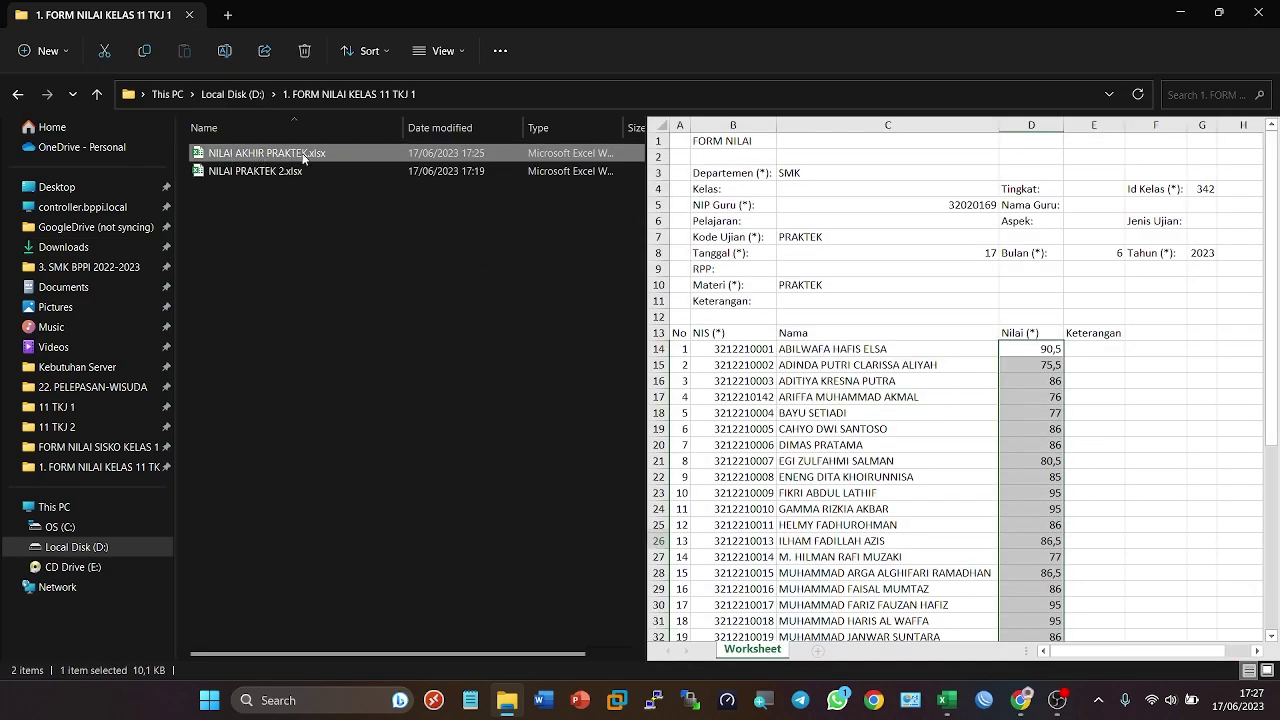
pyautogui.doubleClick(335, 149)
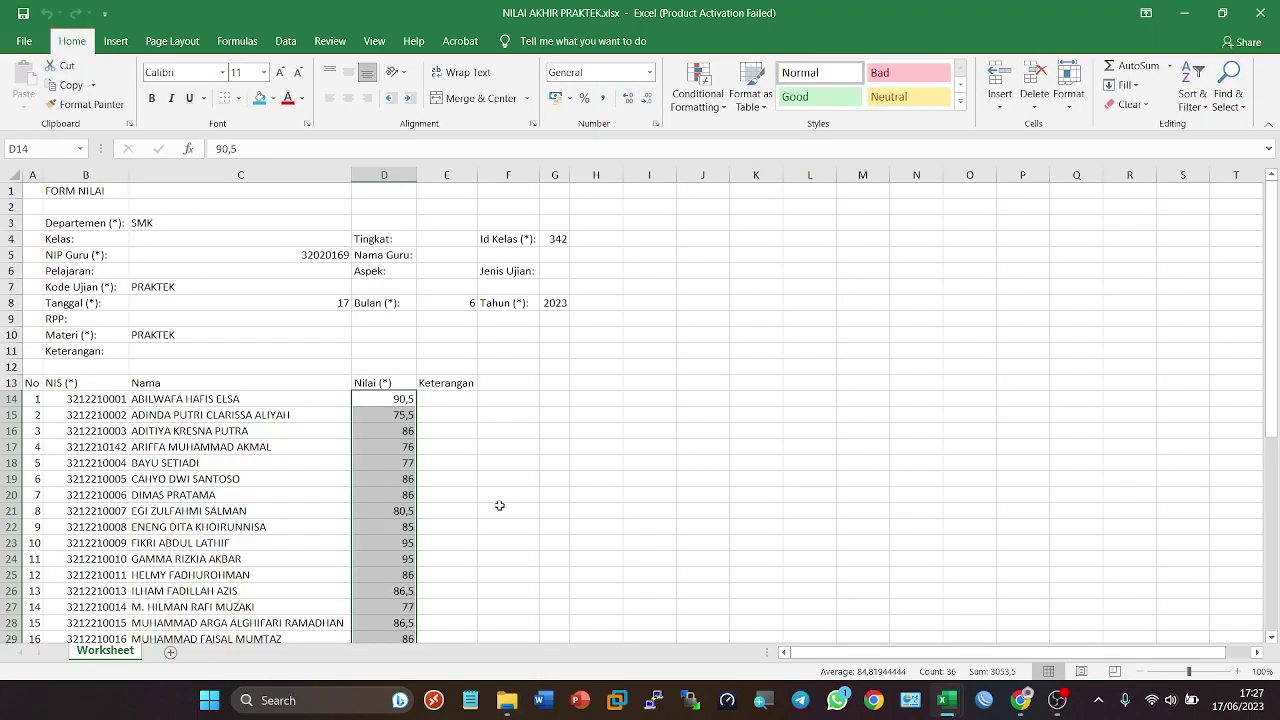
pyautogui.click(499, 507)
# Step: Set both Kode Ujian and Materi in the score form to TUGAS
pyautogui.click(160, 290)
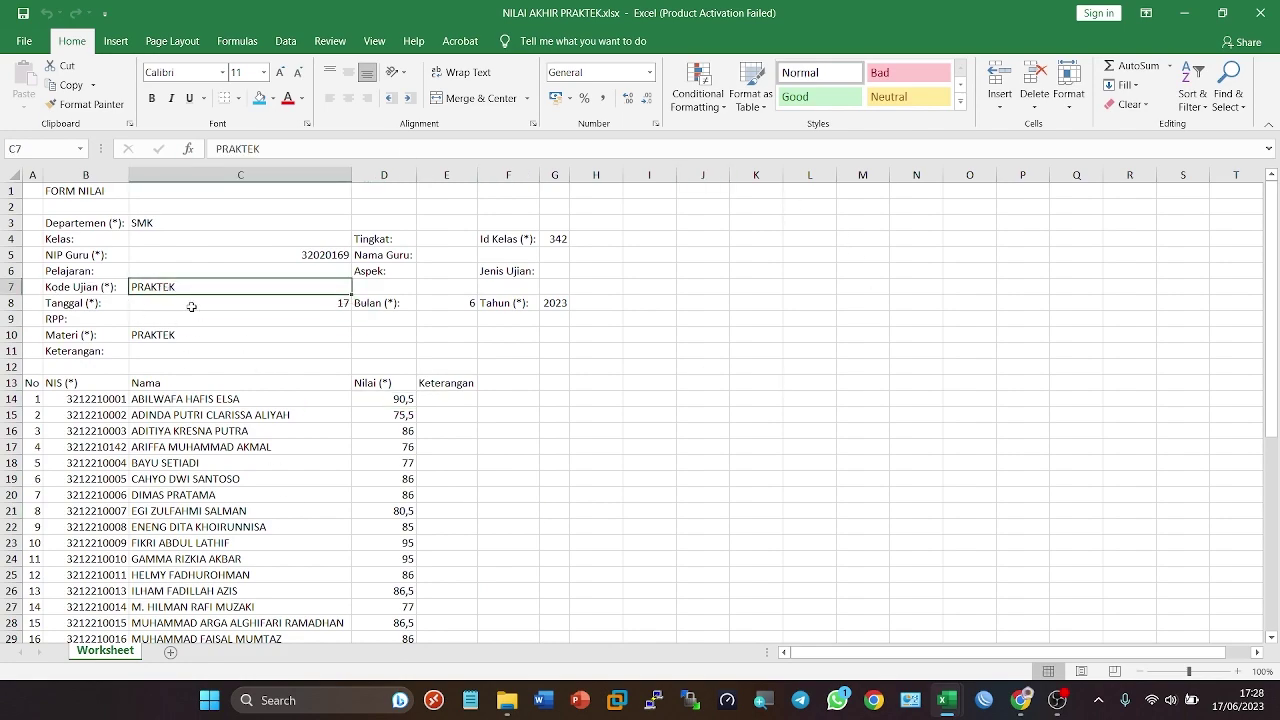
pyautogui.write('TUGAS')
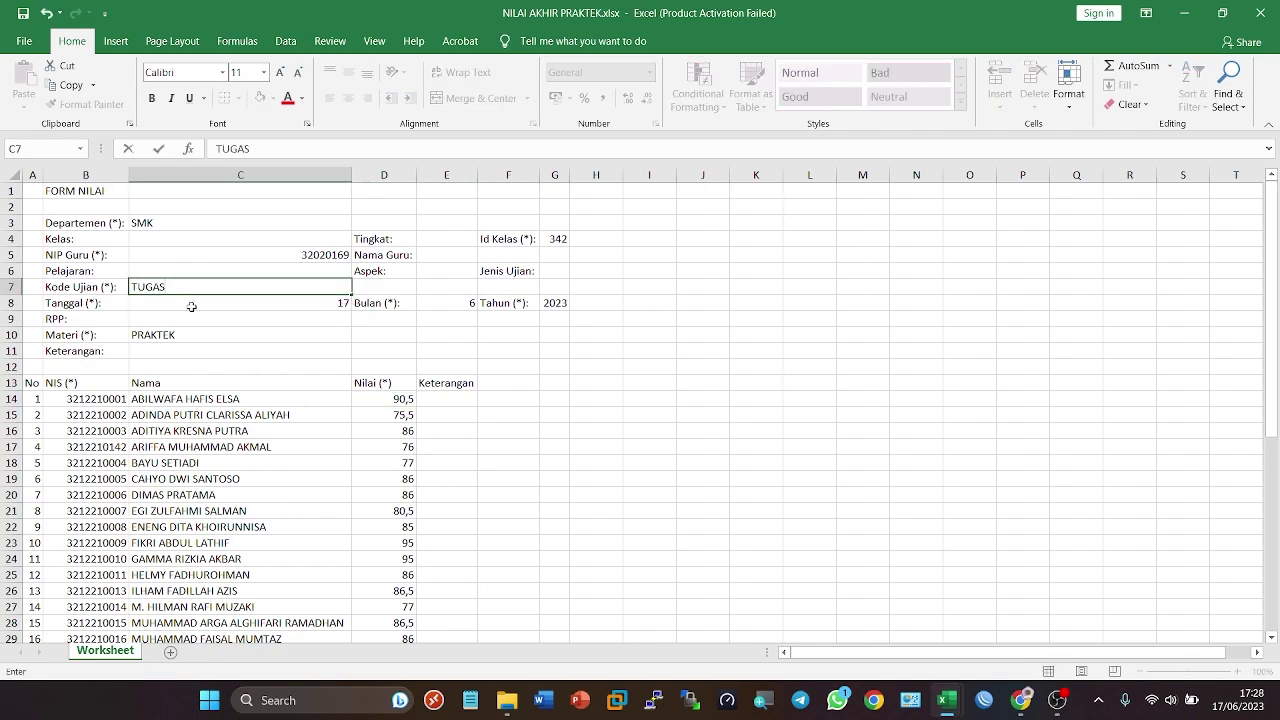
pyautogui.click(190, 334)
pyautogui.write('TUGAS')
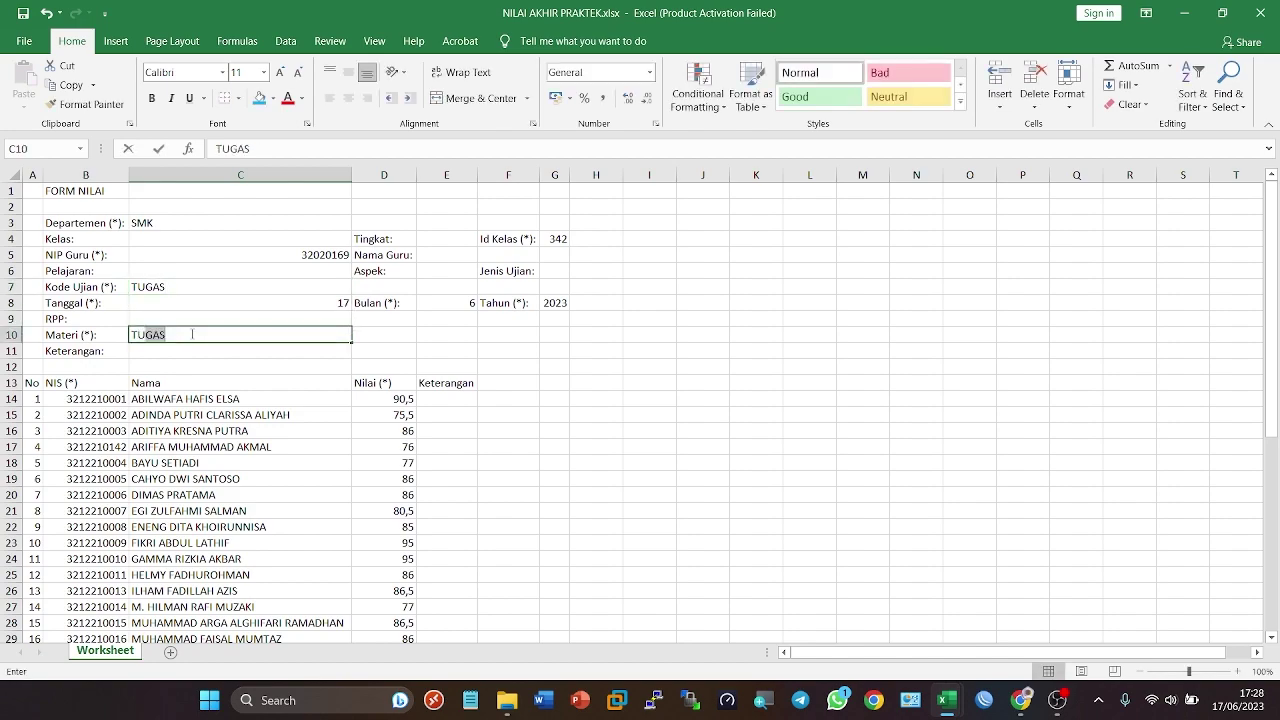
# Step: Set Kode Ujian in the score form to NILAI AKHIR TUGAS and copy the same text into Materi
pyautogui.click(135, 286)
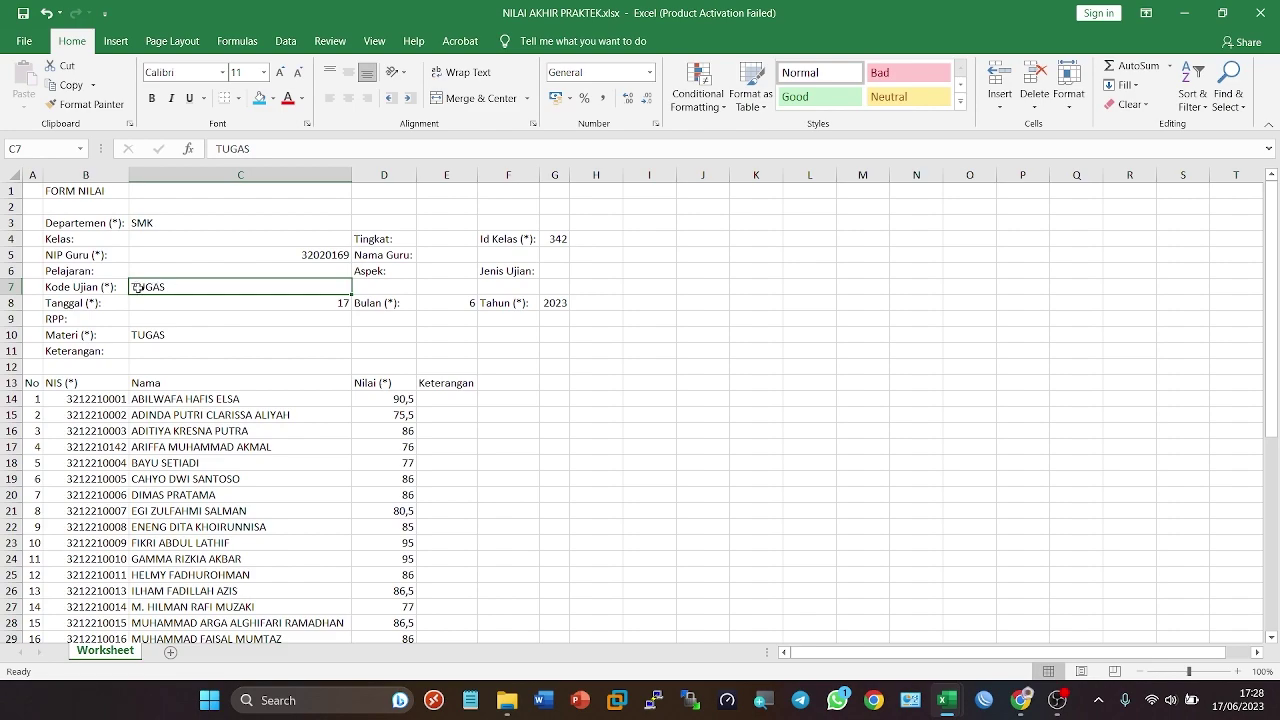
pyautogui.write('NILAI AKHIR')
pyautogui.write('GAS')
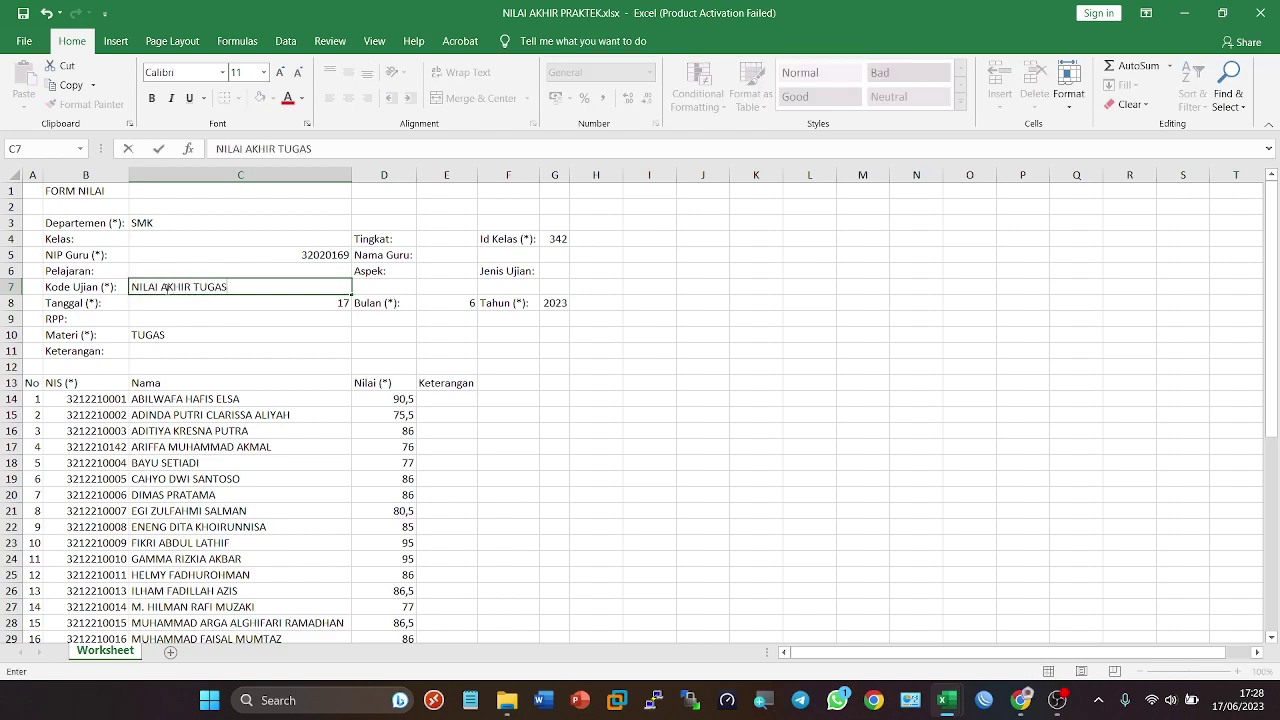
pyautogui.press('Return')
pyautogui.press('Up')
pyautogui.hotkey('ctrl', 'c')
pyautogui.press('Down')
pyautogui.press('Down')
pyautogui.press('Down')
pyautogui.hotkey('ctrl', 'v')
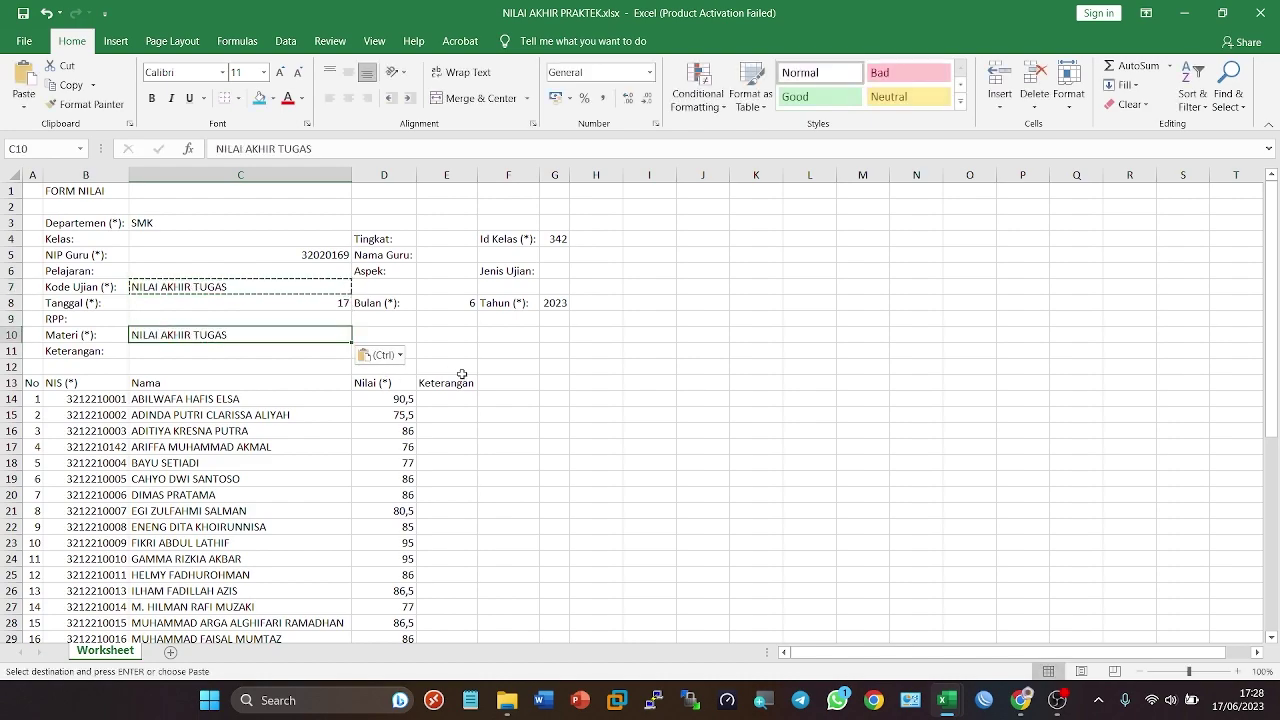
pyautogui.click(555, 367)
# Step: Clear all the Praktek scores from the Nilai column, D14 to D49, in the score form
pyautogui.moveTo(400, 399); pyautogui.dragTo(413, 612)
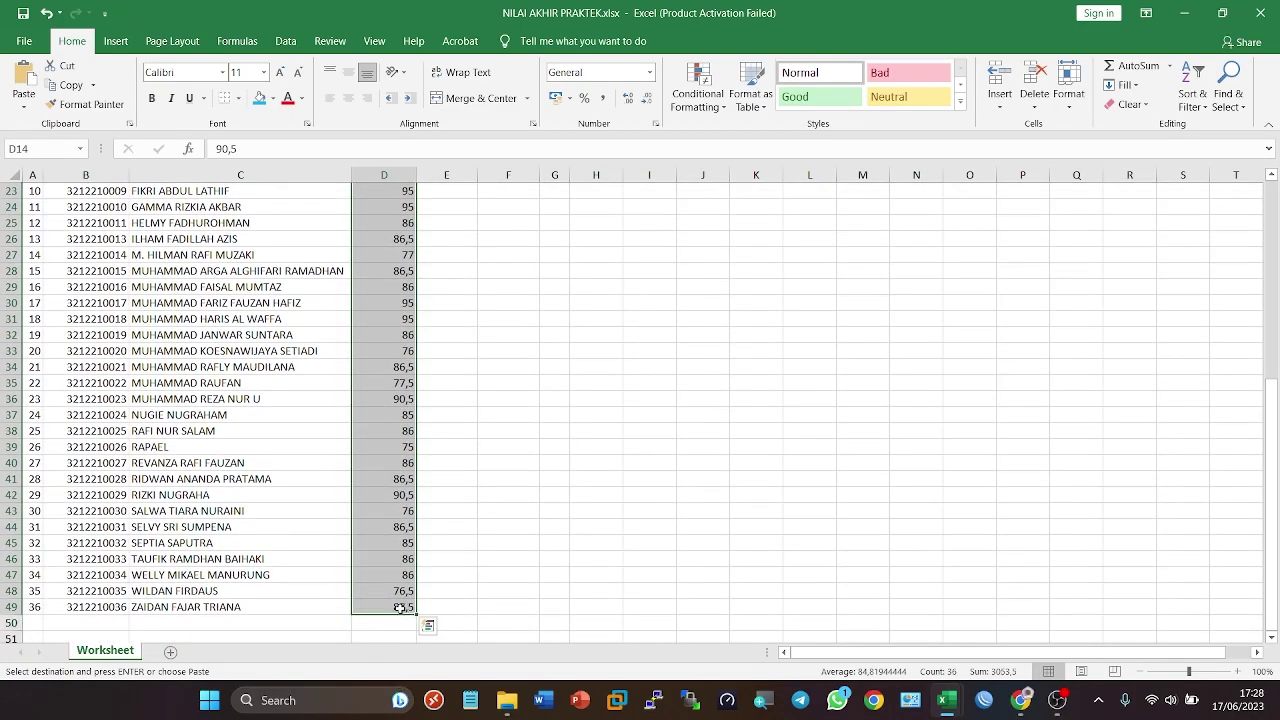
pyautogui.press('Delete')
pyautogui.scroll(8, 424, 589)
pyautogui.click(435, 469)
pyautogui.click(391, 397)
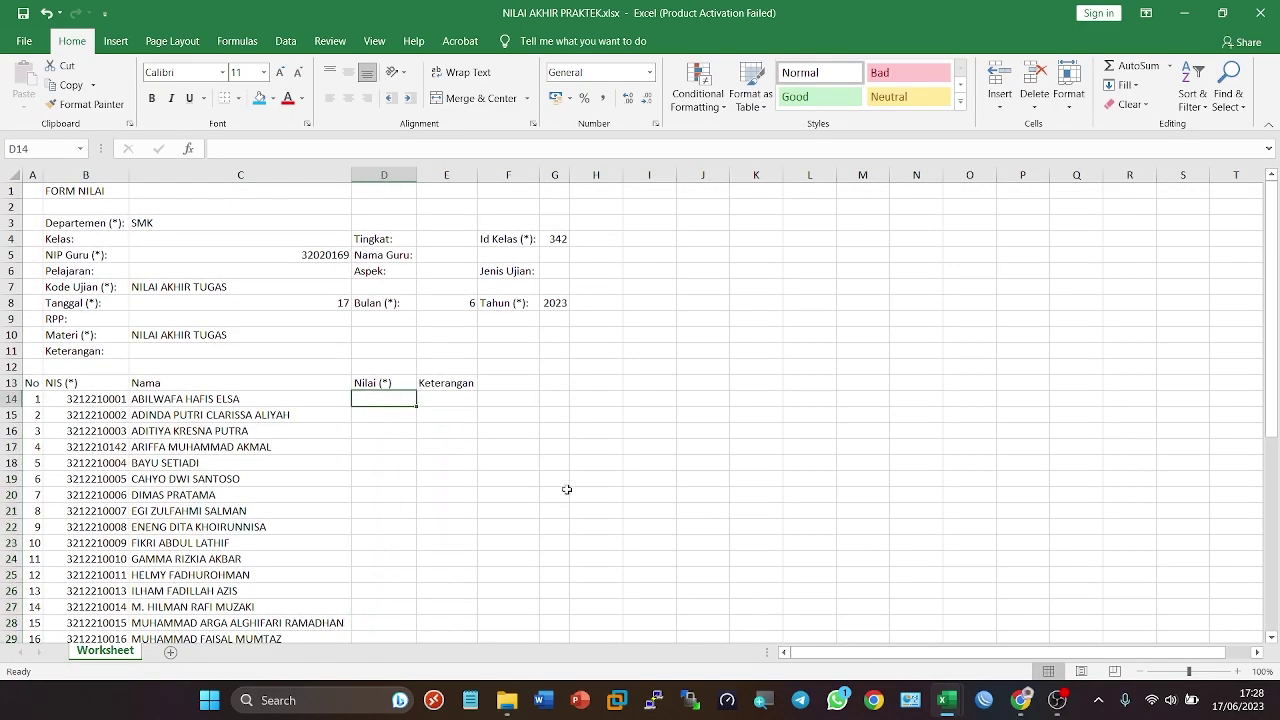
# Step: Copy the class's NA-Tugas scores, G4 to G39, from the Book1 workbook
pyautogui.moveTo(945, 698)
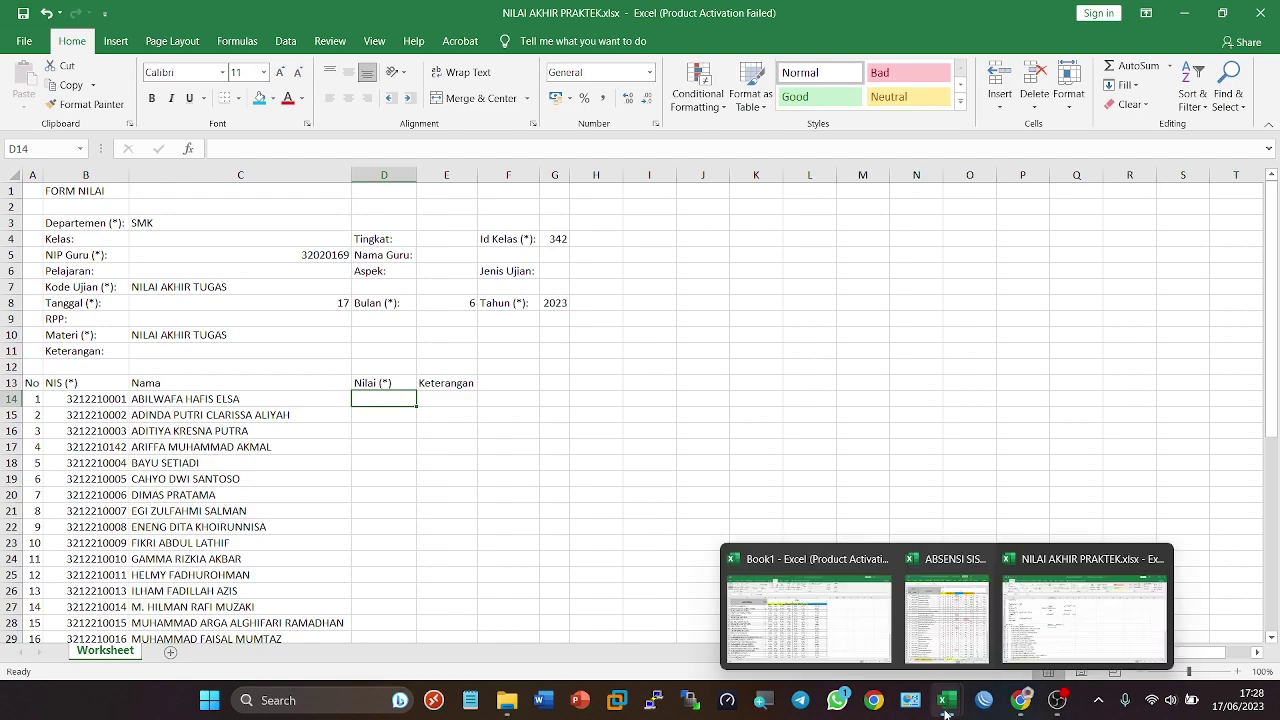
pyautogui.click(812, 610)
pyautogui.moveTo(437, 240); pyautogui.dragTo(435, 604)
pyautogui.hotkey('ctrl', 'c')
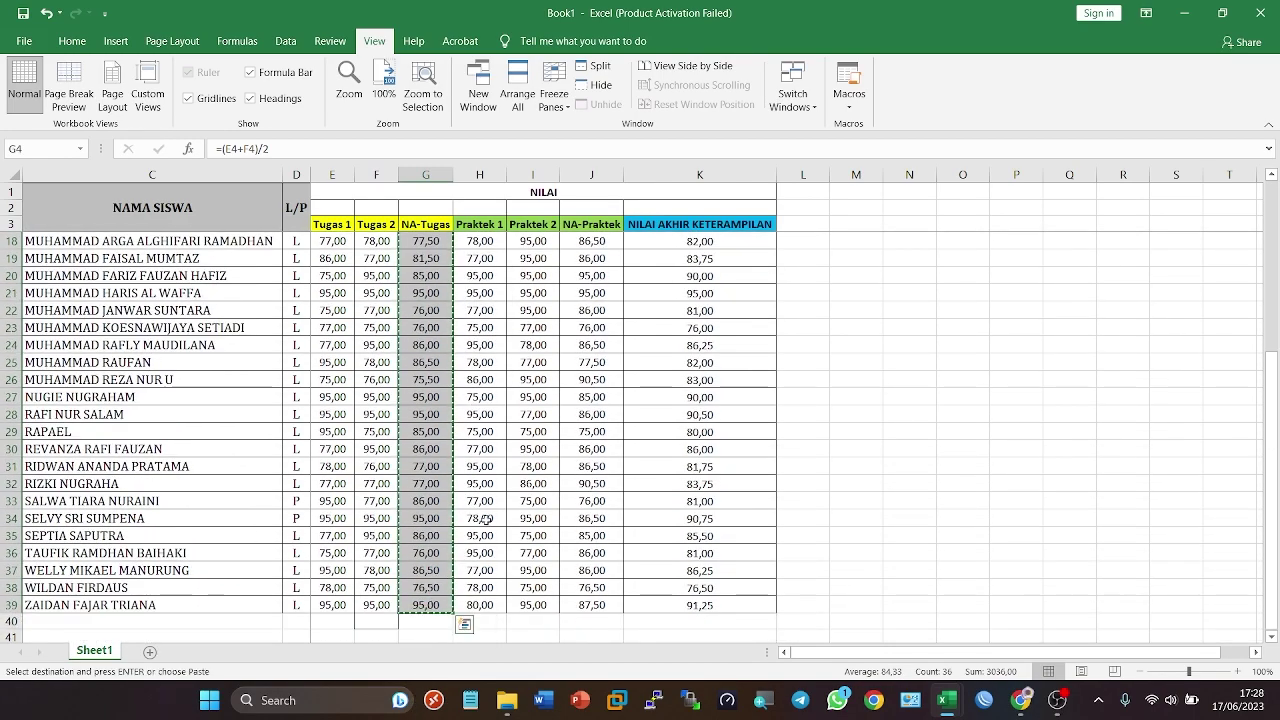
pyautogui.scroll(5, 478, 515)
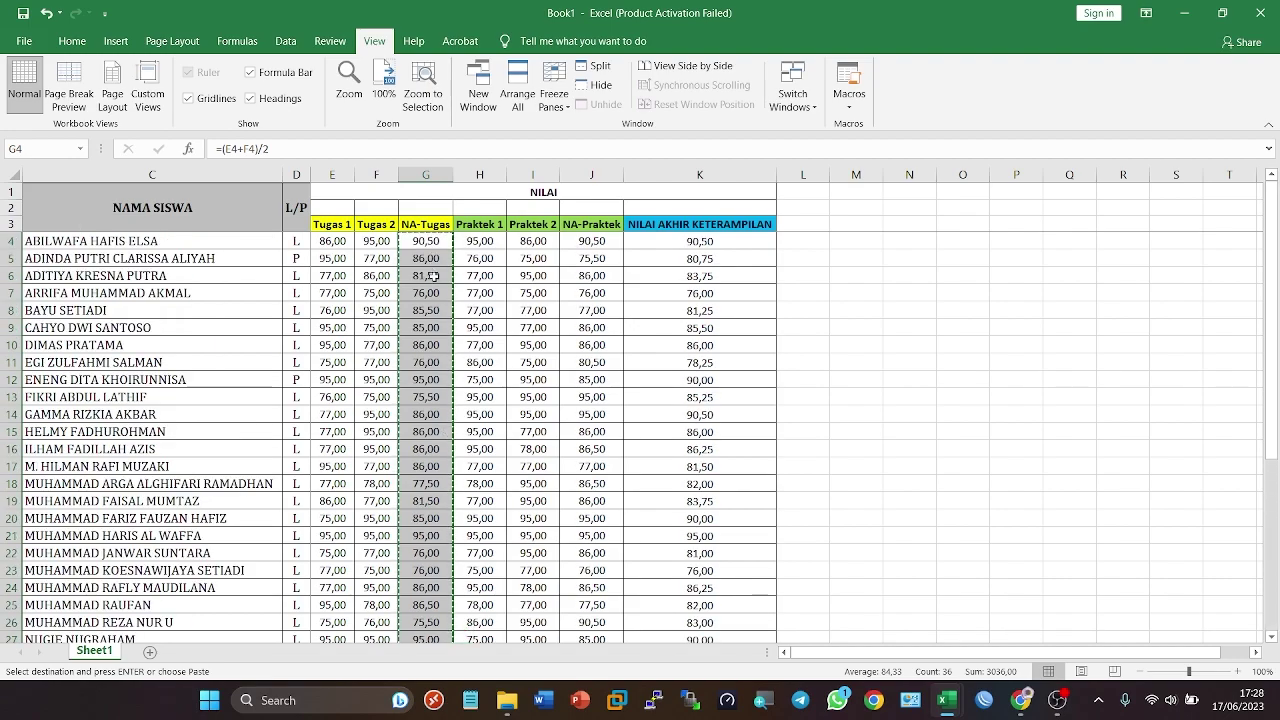
# Step: Paste the copied NA-Tugas scores as values into the form's Nilai column from D14, and check them down the list
pyautogui.moveTo(948, 710)
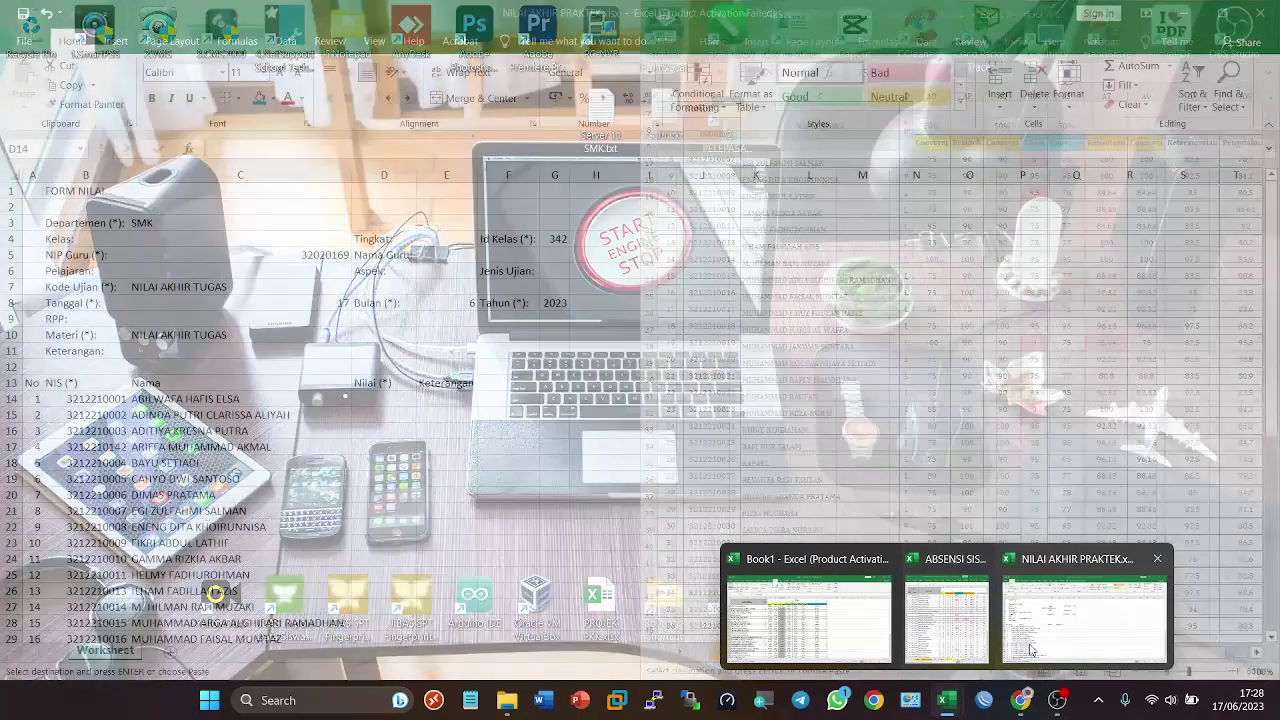
pyautogui.click(1085, 610)
pyautogui.click(425, 450)
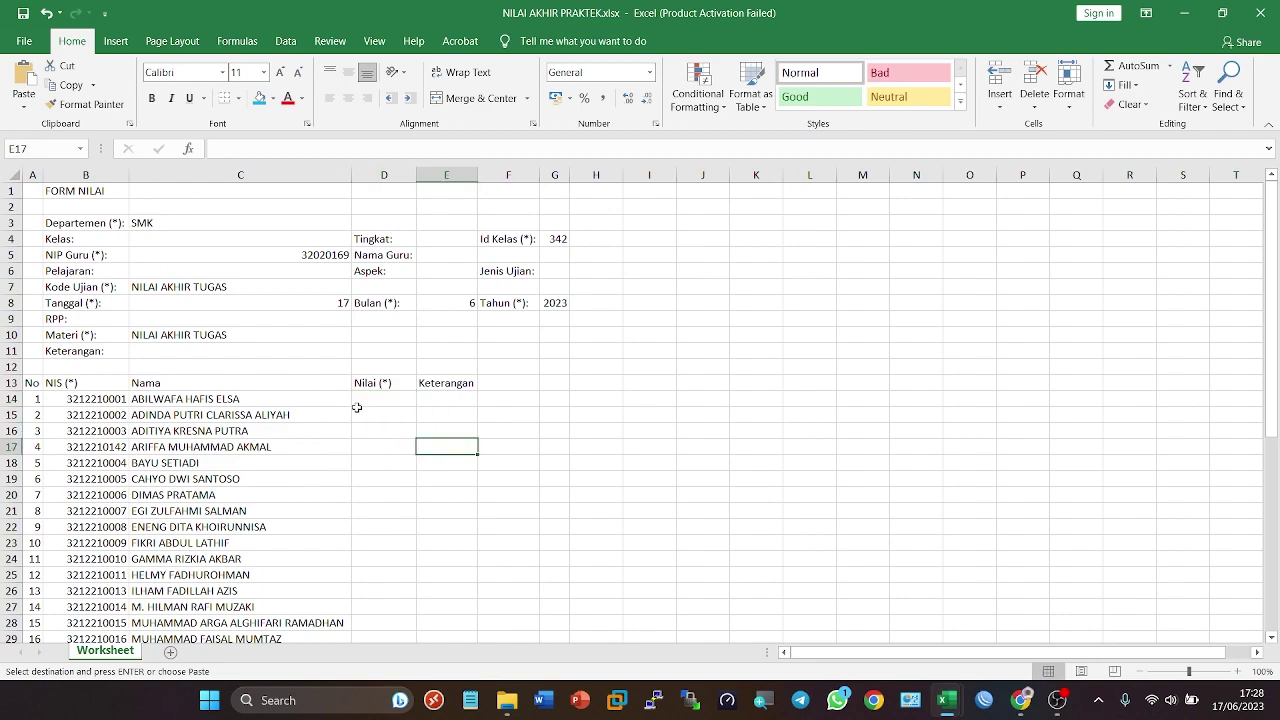
pyautogui.click(400, 401)
pyautogui.rightClick(400, 401)
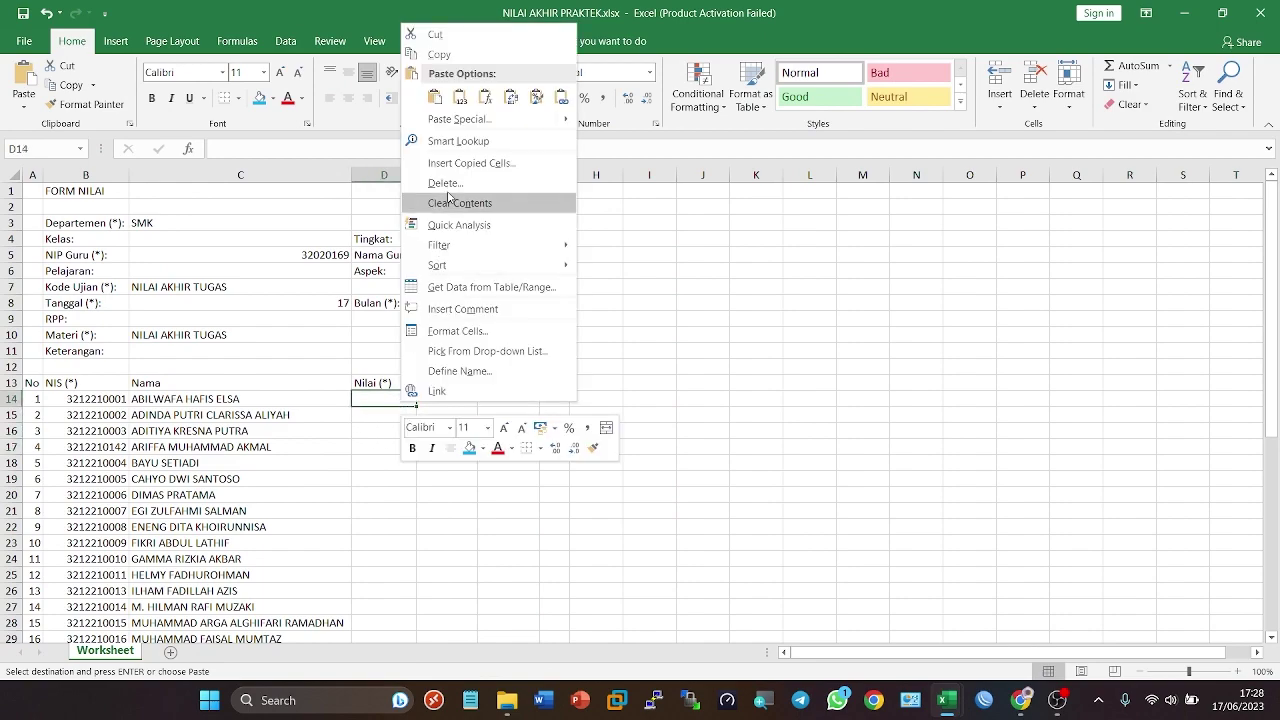
pyautogui.click(460, 100)
pyautogui.click(534, 432)
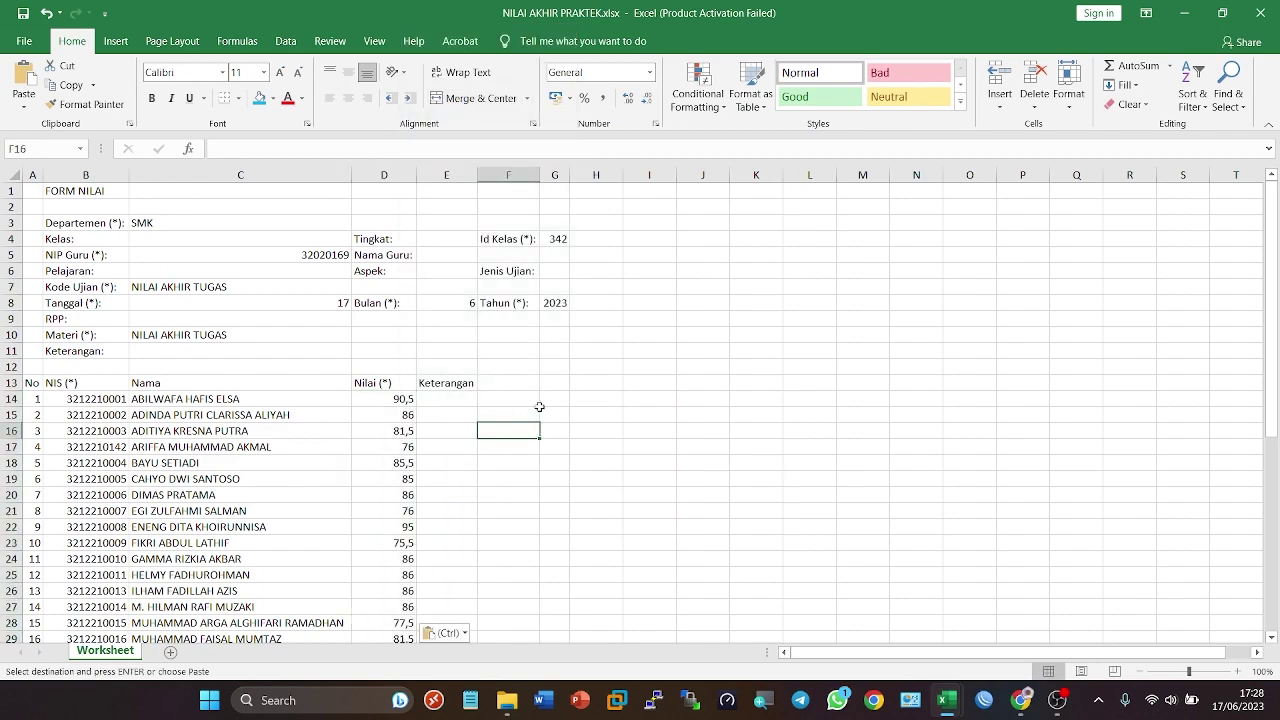
pyautogui.scroll(-7, 420, 560)
pyautogui.scroll(7, 408, 594)
# Step: Save the form as a new workbook named NILAI AKHIR TUGAS in the folder 1. FORM NILAI KELAS 11 TKJ 1
pyautogui.click(24, 41)
pyautogui.click(54, 266)
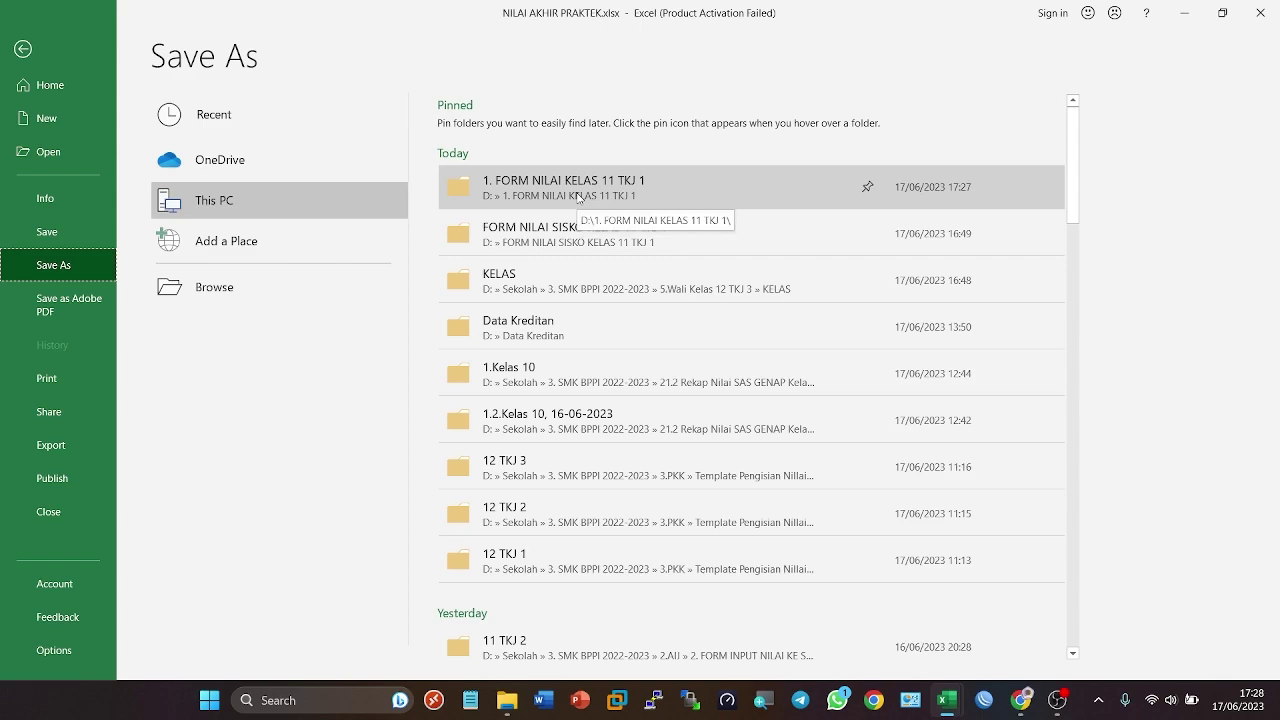
pyautogui.click(578, 196)
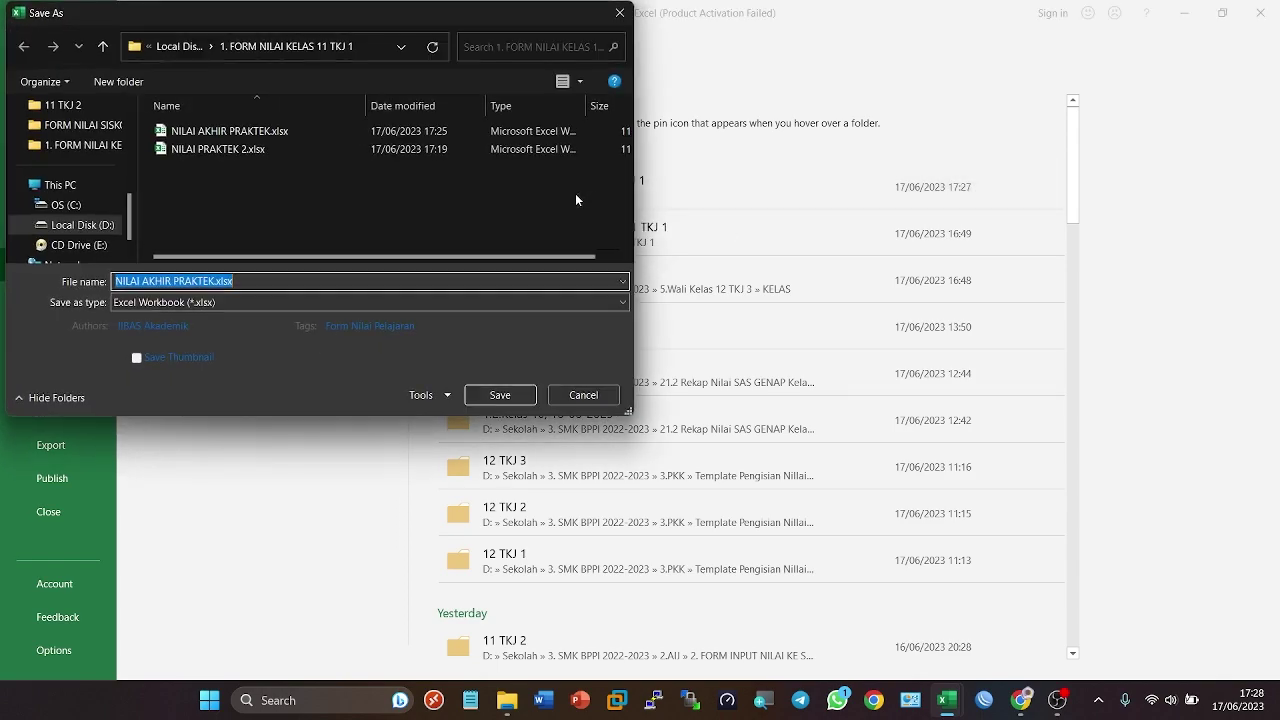
pyautogui.click(175, 281)
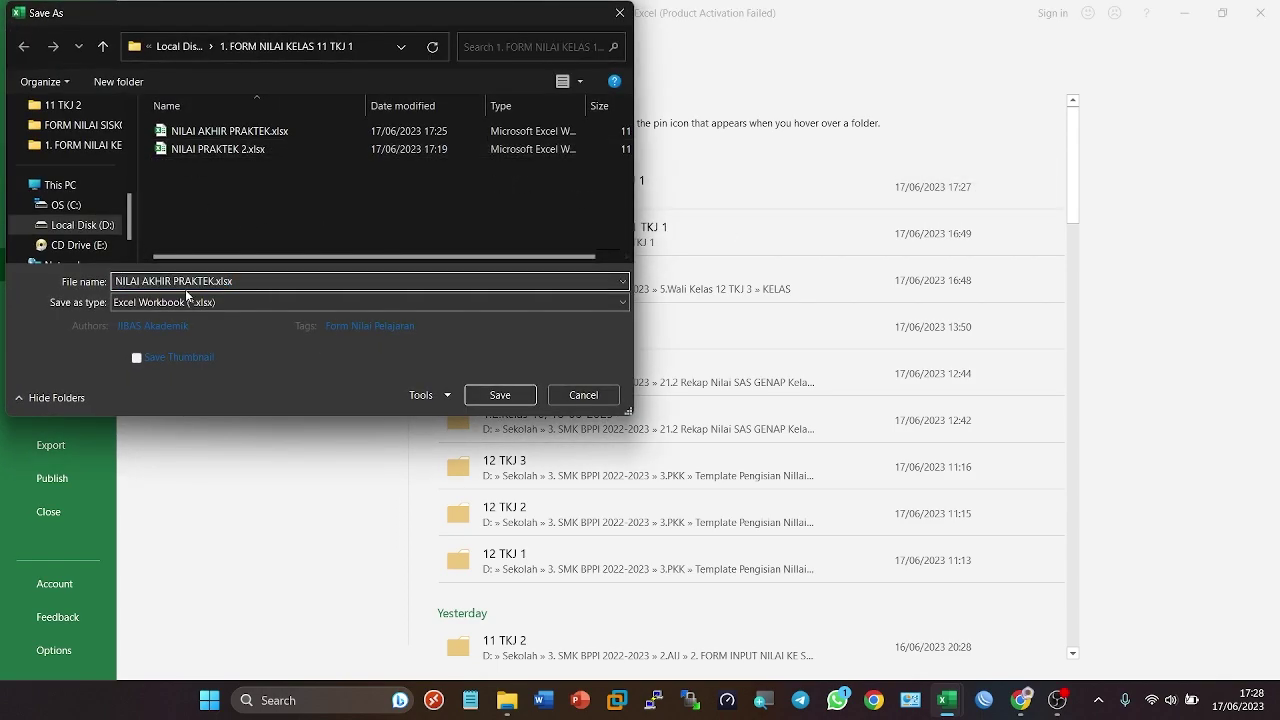
pyautogui.press('BackSpace')
pyautogui.press('BackSpace')
pyautogui.press('BackSpace')
pyautogui.press('BackSpace')
pyautogui.press('BackSpace')
pyautogui.press('BackSpace')
pyautogui.press('BackSpace')
pyautogui.write('TUGAS')
pyautogui.click(497, 404)
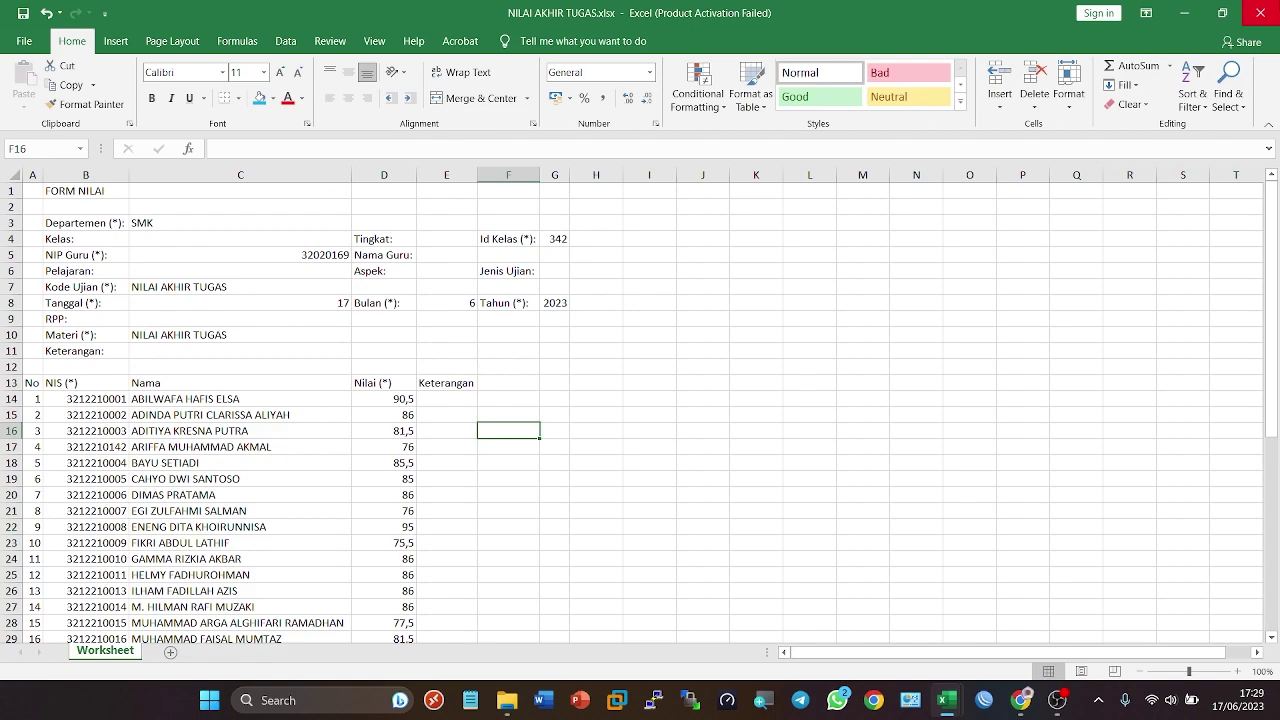
# Step: Close the NILAI AKHIR TUGAS workbook, switch to SISKO-BPPI Info Guru, and load NILAI AKHIR TUGAS.xlsx into Impor Nilai for processing
pyautogui.click(1261, 13)
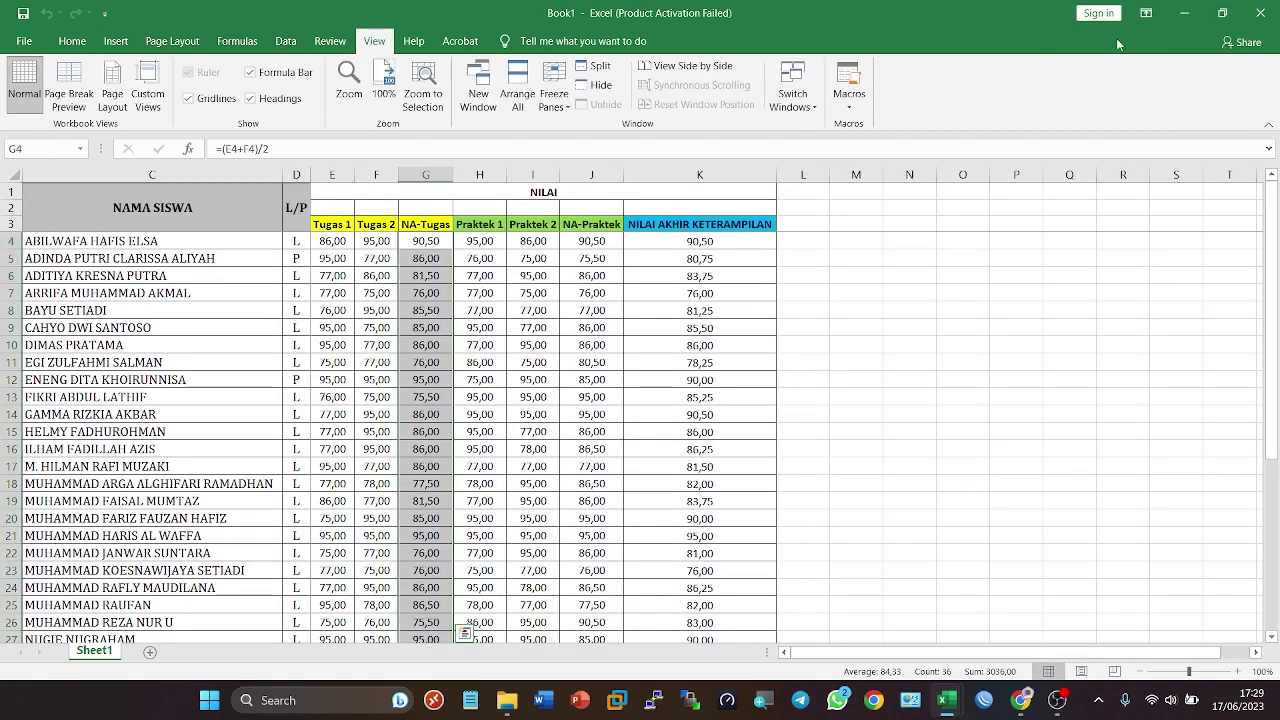
pyautogui.click(1021, 700)
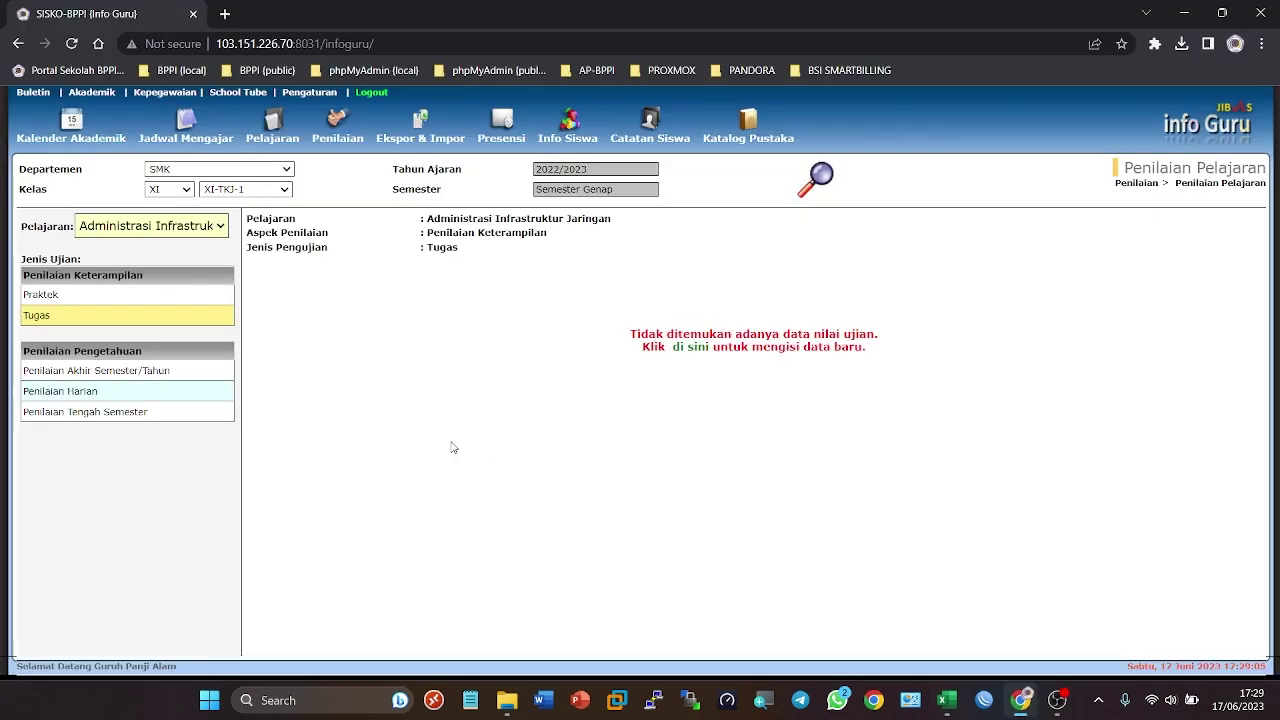
pyautogui.click(420, 120)
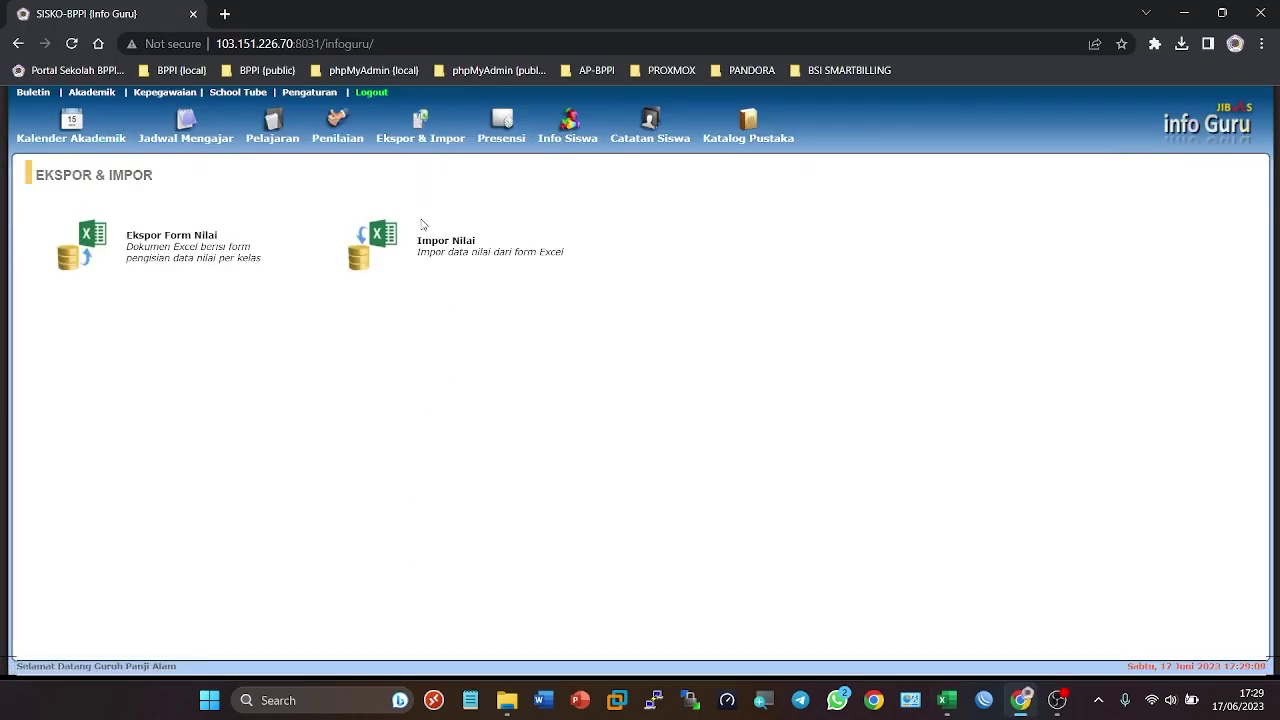
pyautogui.click(446, 243)
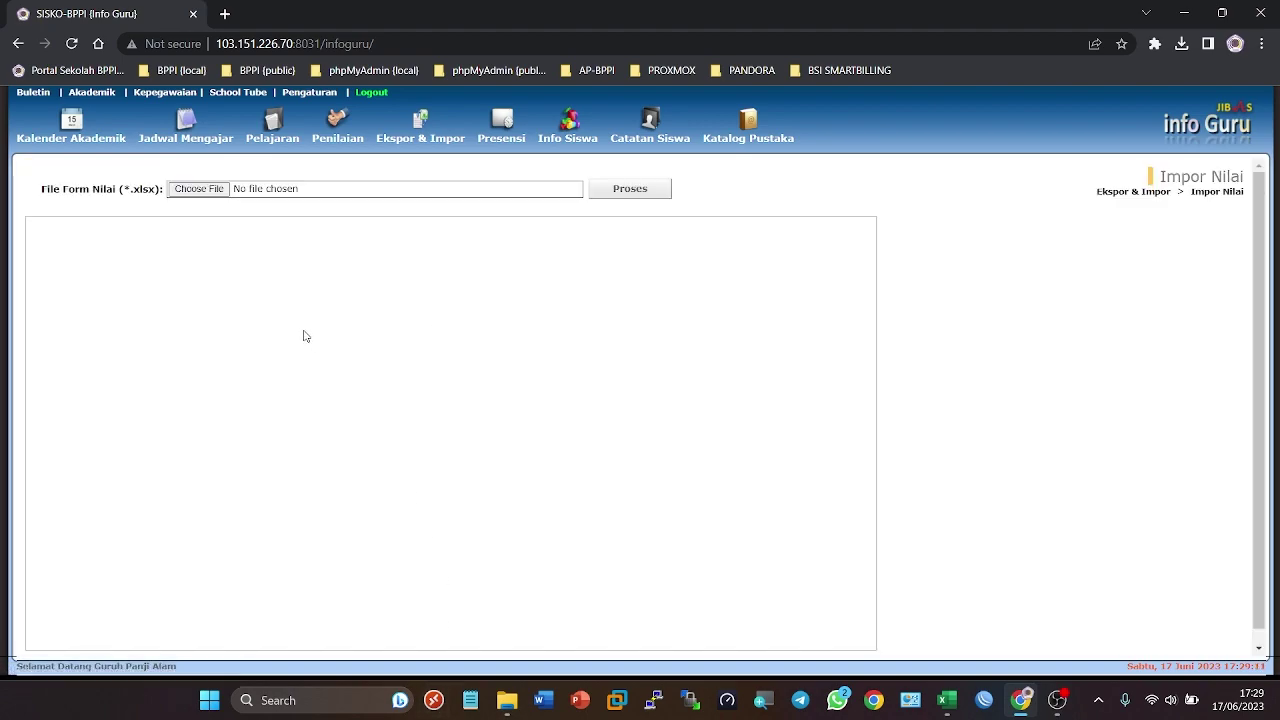
pyautogui.click(222, 190)
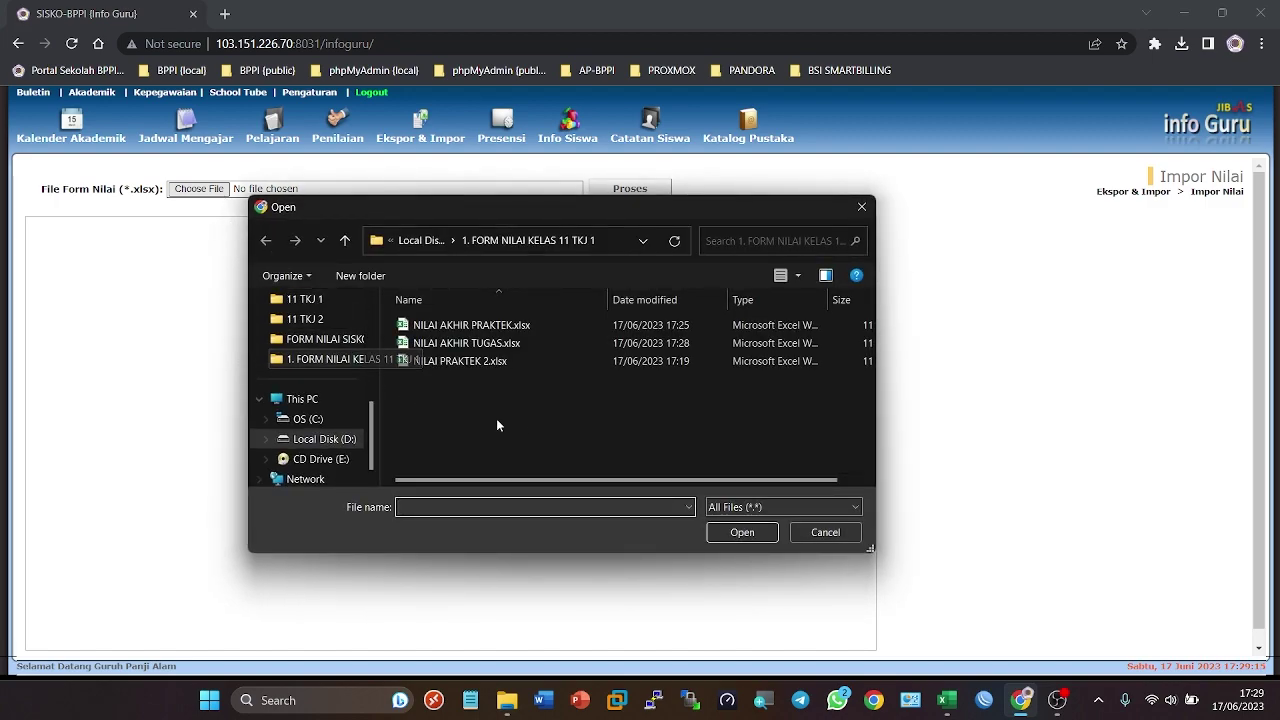
pyautogui.click(460, 346)
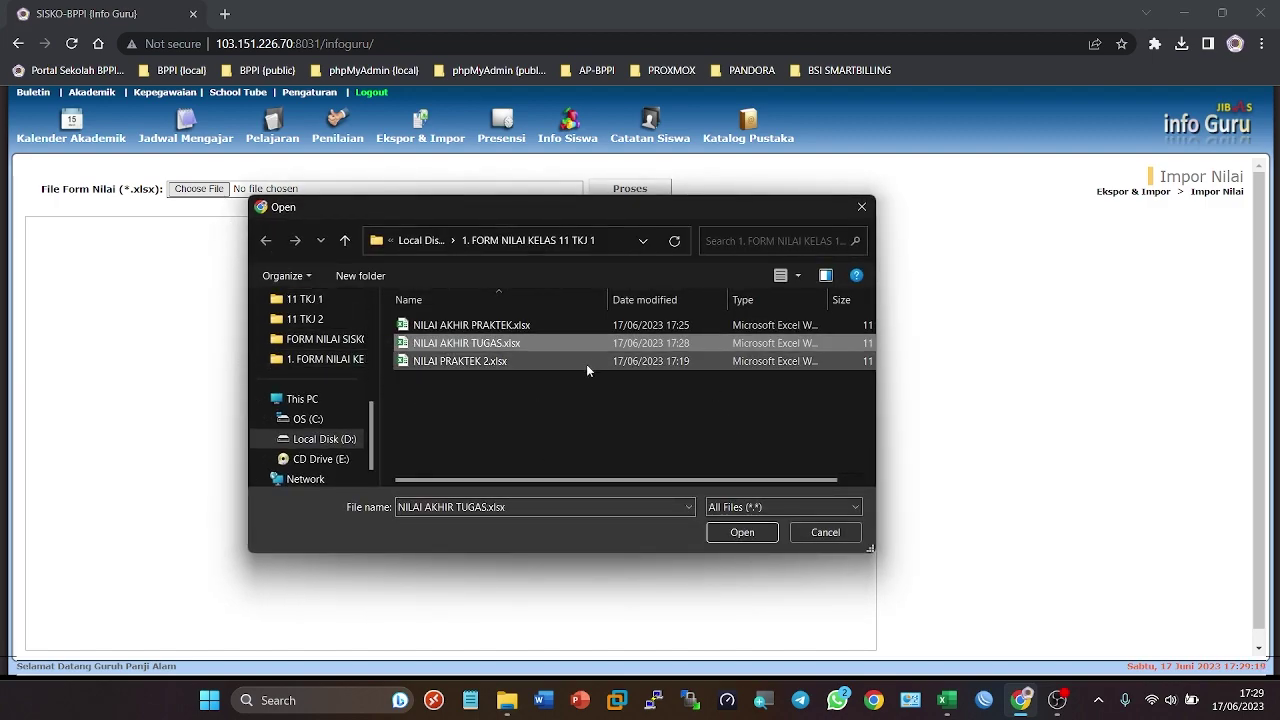
pyautogui.click(742, 533)
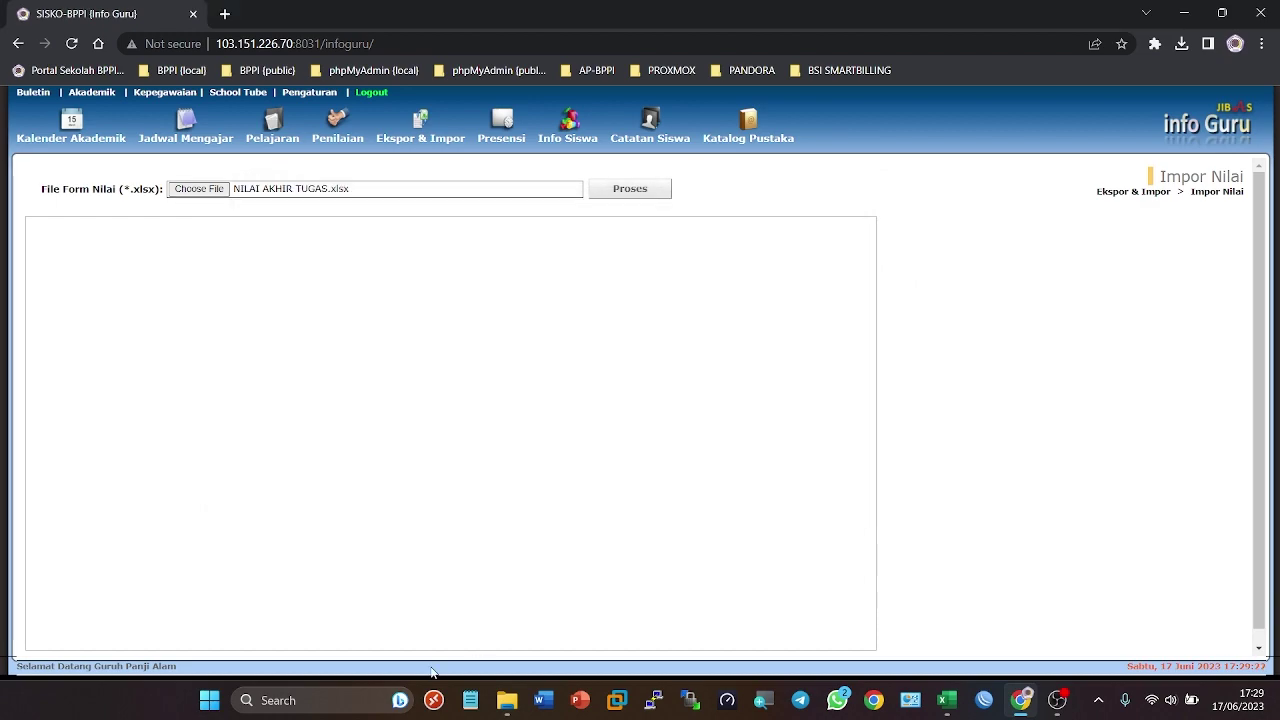
pyautogui.click(637, 193)
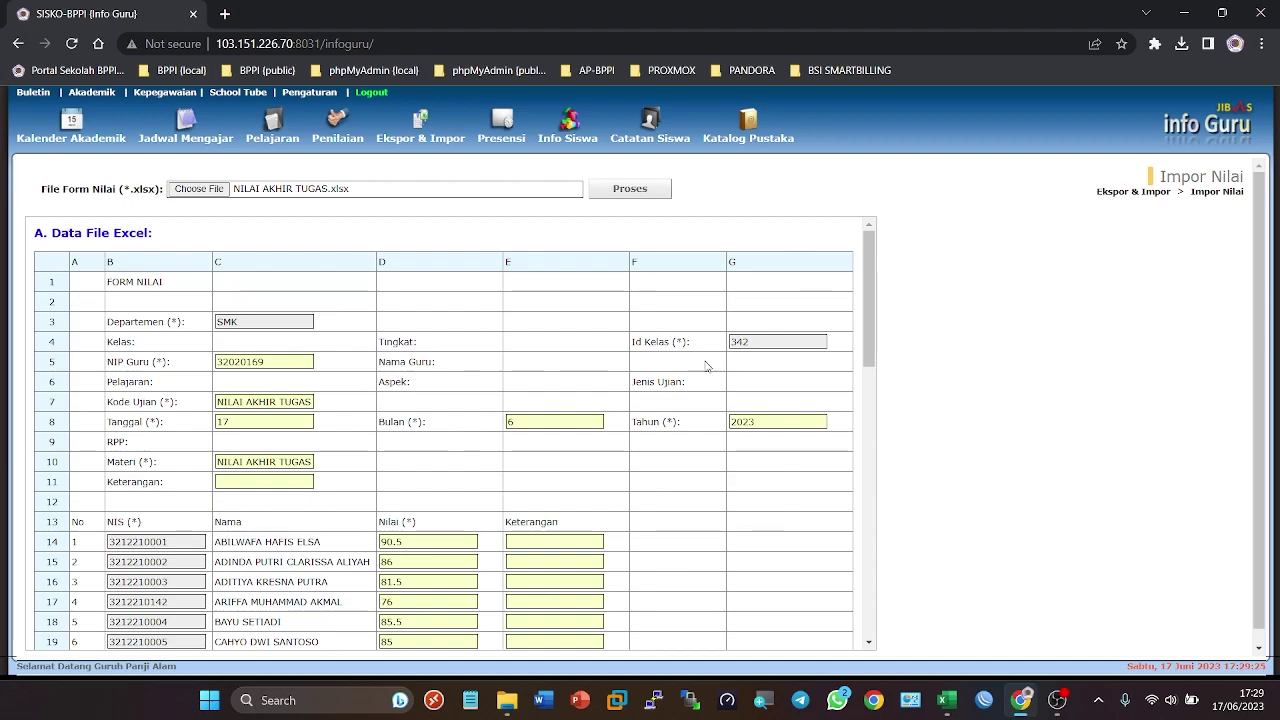
# Step: Set the import's Jenis Pengujian to Tugas and save the imported scores, confirming the data is correct
pyautogui.scroll(-10, 705, 366)
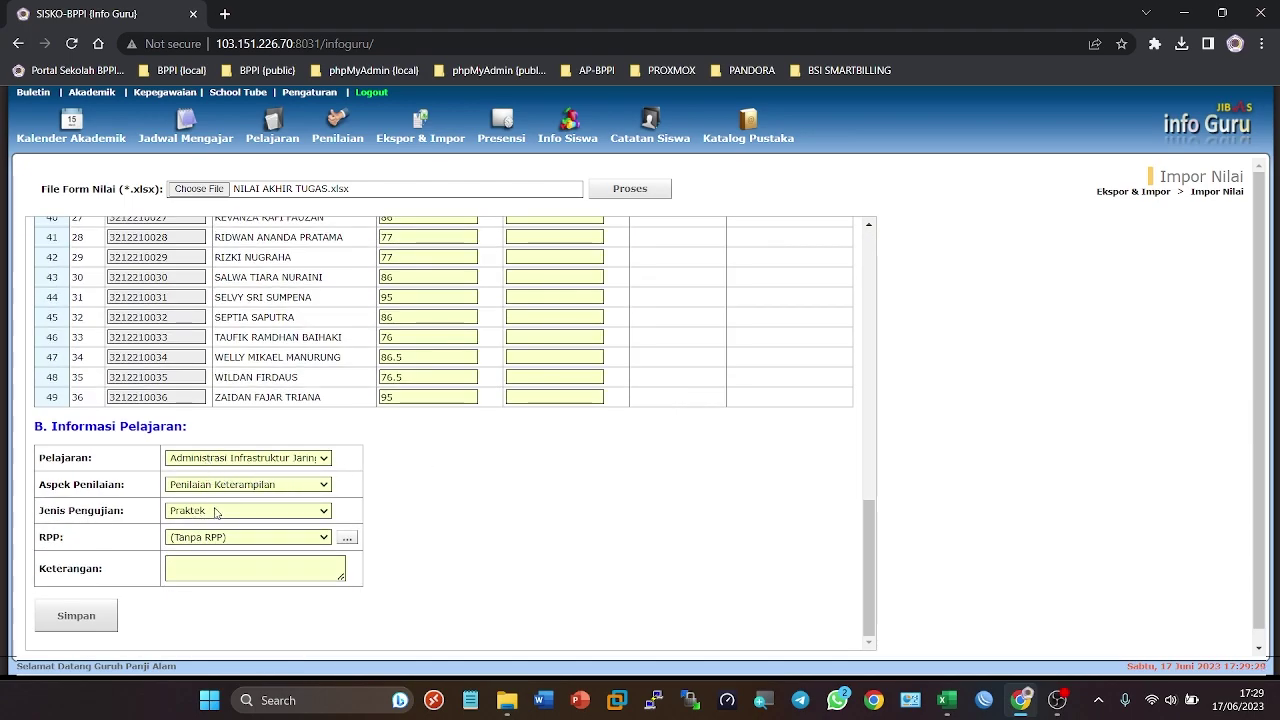
pyautogui.click(214, 511)
pyautogui.click(214, 540)
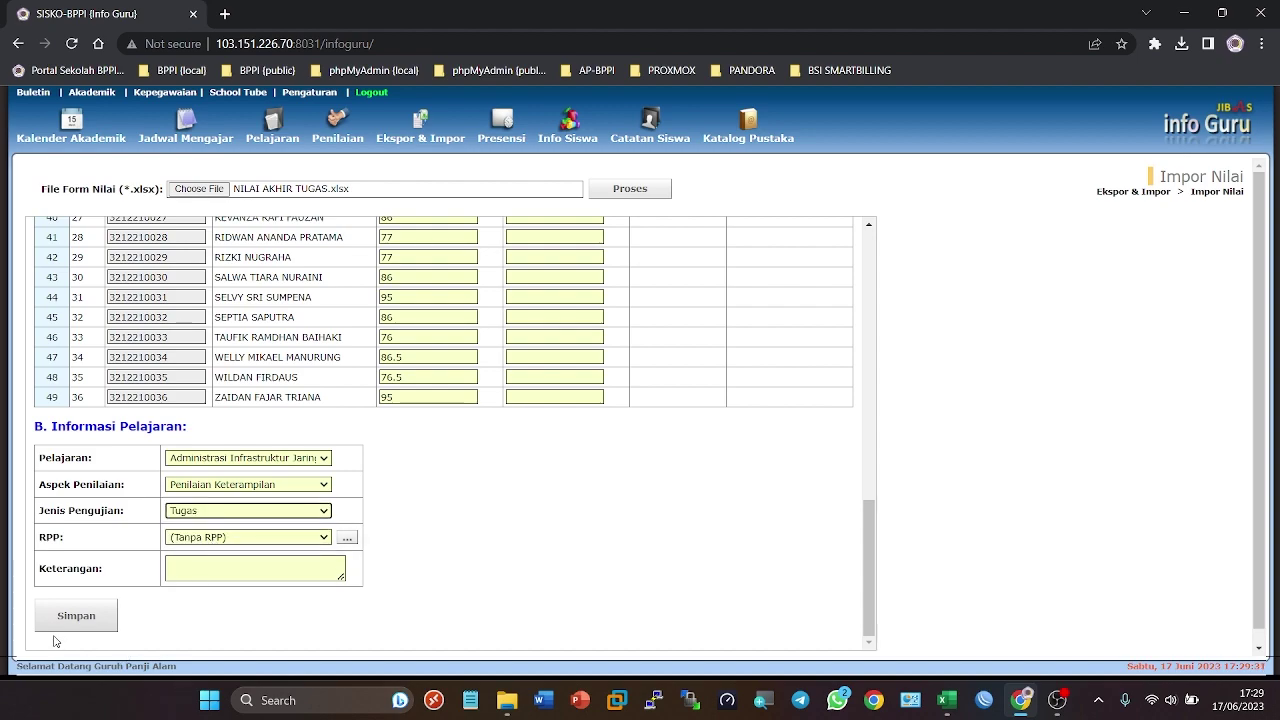
pyautogui.click(84, 618)
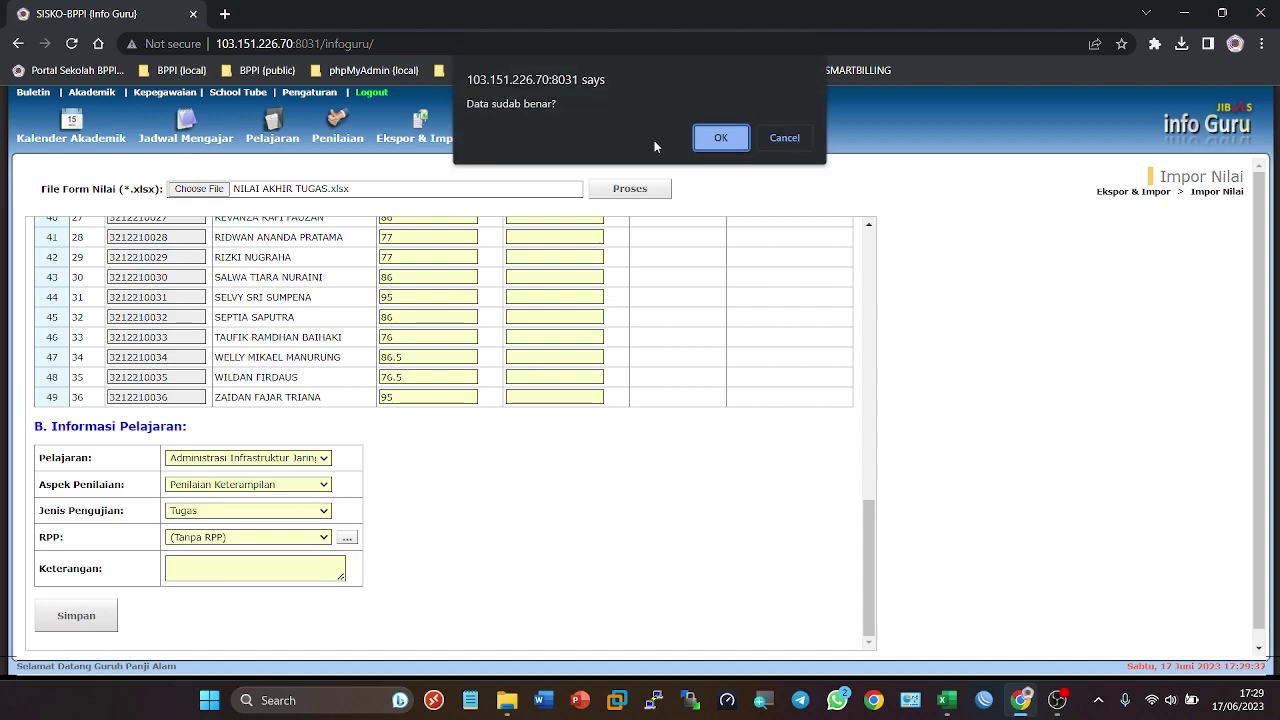
pyautogui.click(721, 138)
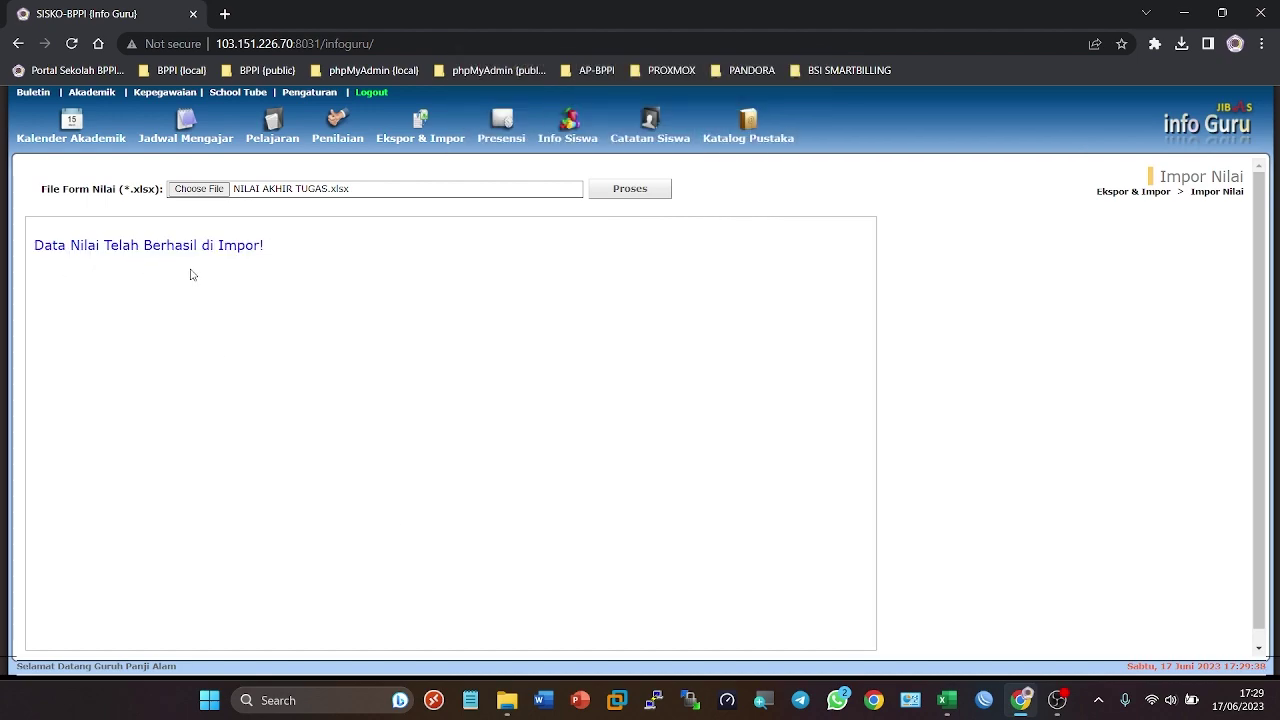
# Step: Display the Tugas score list in Penilaian Pelajaran for department SMK, grade XI, class XI-TKJ-1
pyautogui.click(337, 125)
pyautogui.click(164, 350)
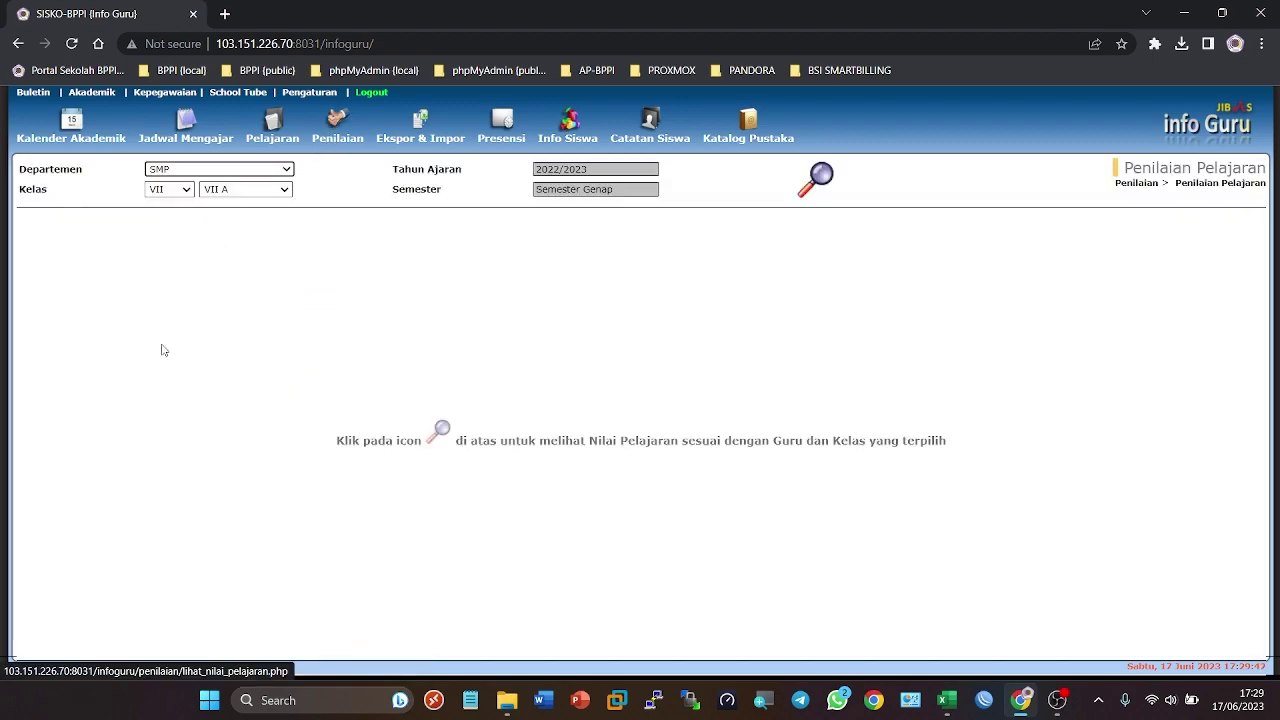
pyautogui.click(183, 173)
pyautogui.click(165, 207)
pyautogui.click(170, 190)
pyautogui.click(157, 215)
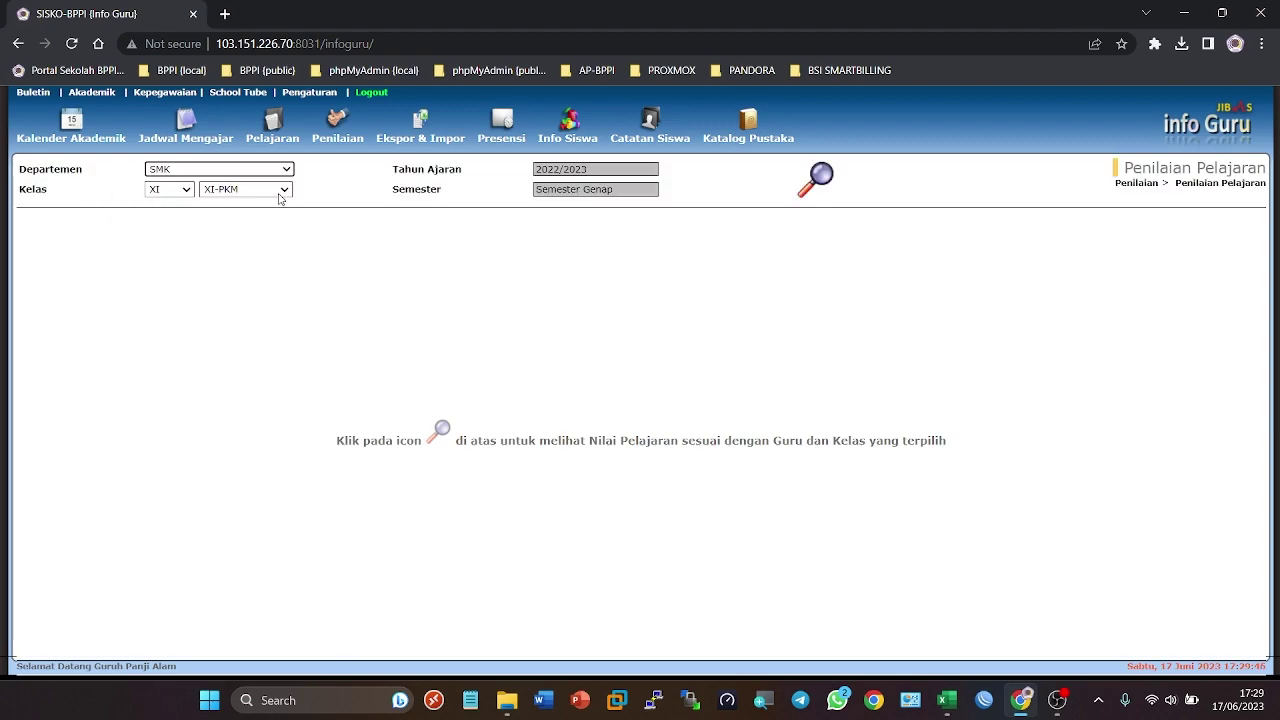
pyautogui.click(282, 190)
pyautogui.click(262, 230)
pyautogui.click(820, 180)
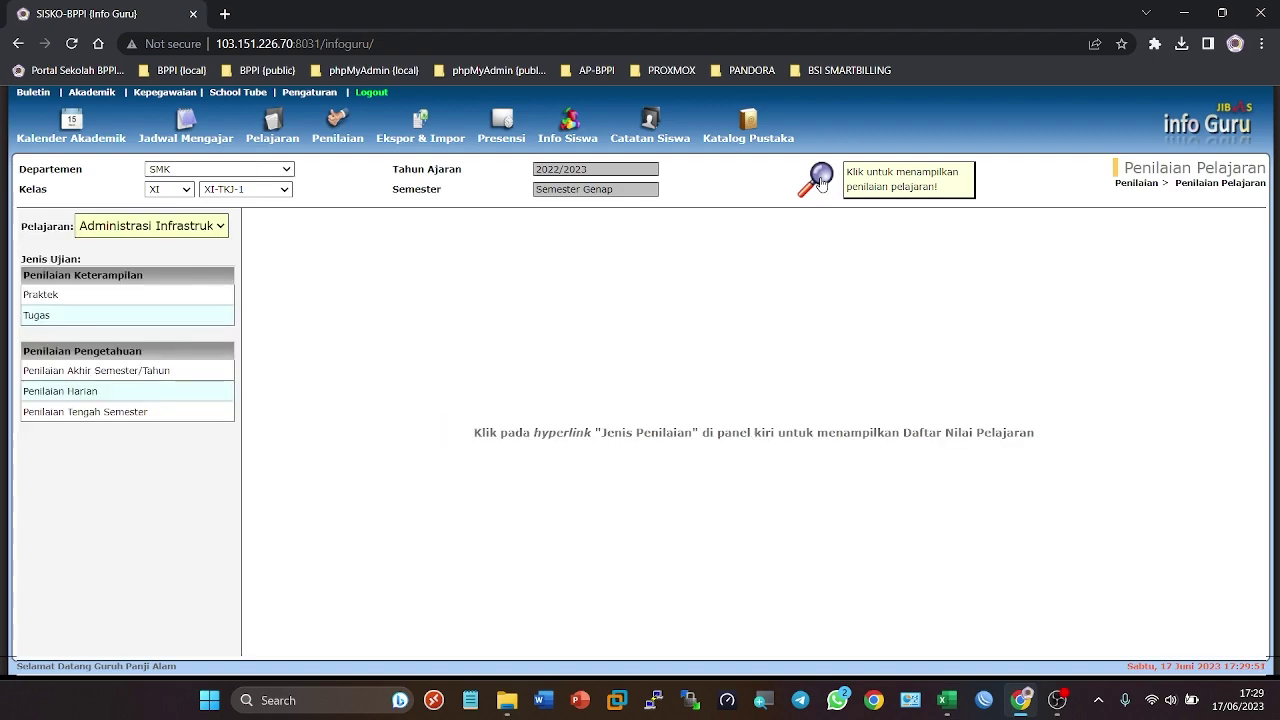
pyautogui.click(43, 317)
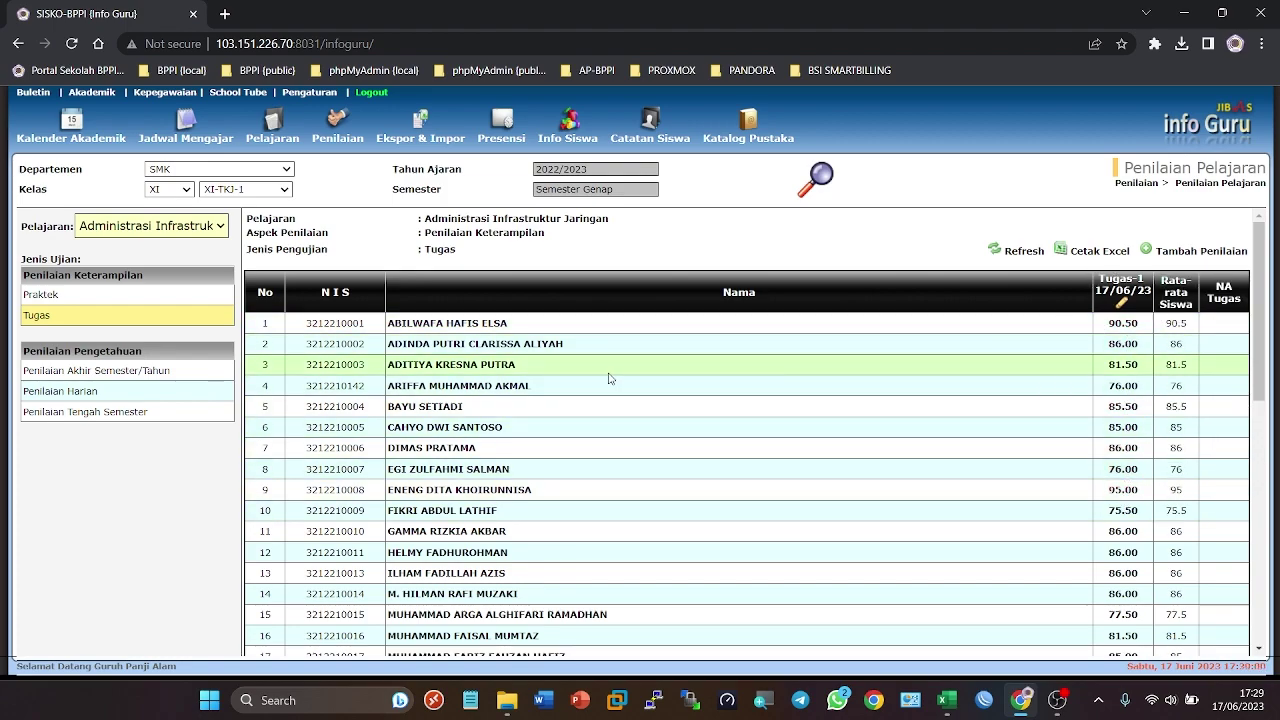
# Step: Include Tugas-1 with a Bobot of 100 in the automatic calculation, and calculate and save the final Tugas scores
pyautogui.scroll(-1, 741, 403)
pyautogui.scroll(-6, 741, 403)
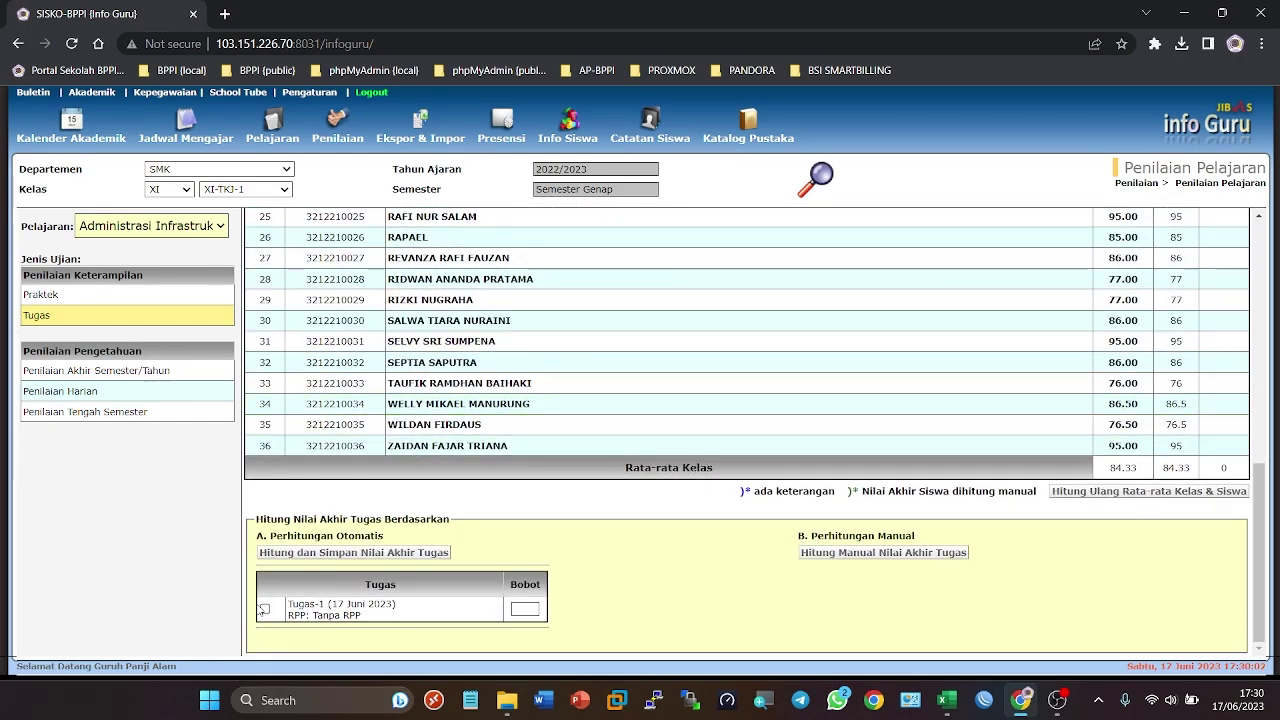
pyautogui.click(524, 608)
pyautogui.write('100')
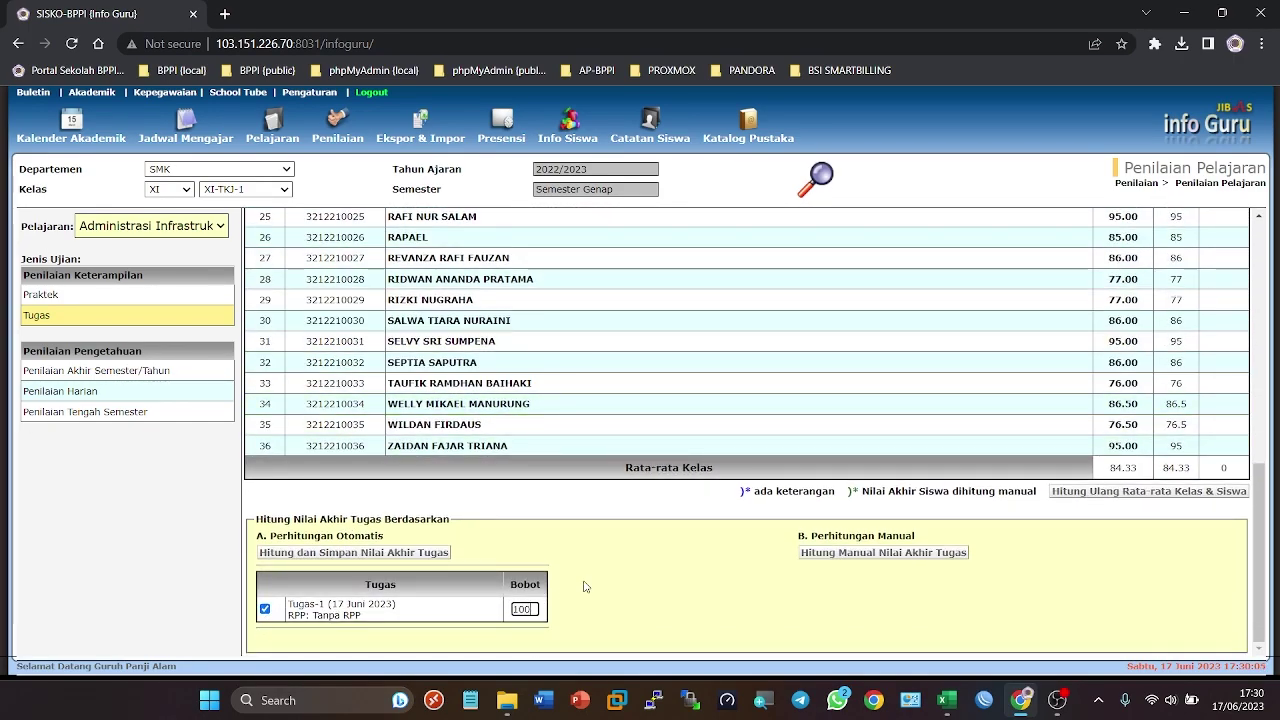
pyautogui.click(330, 555)
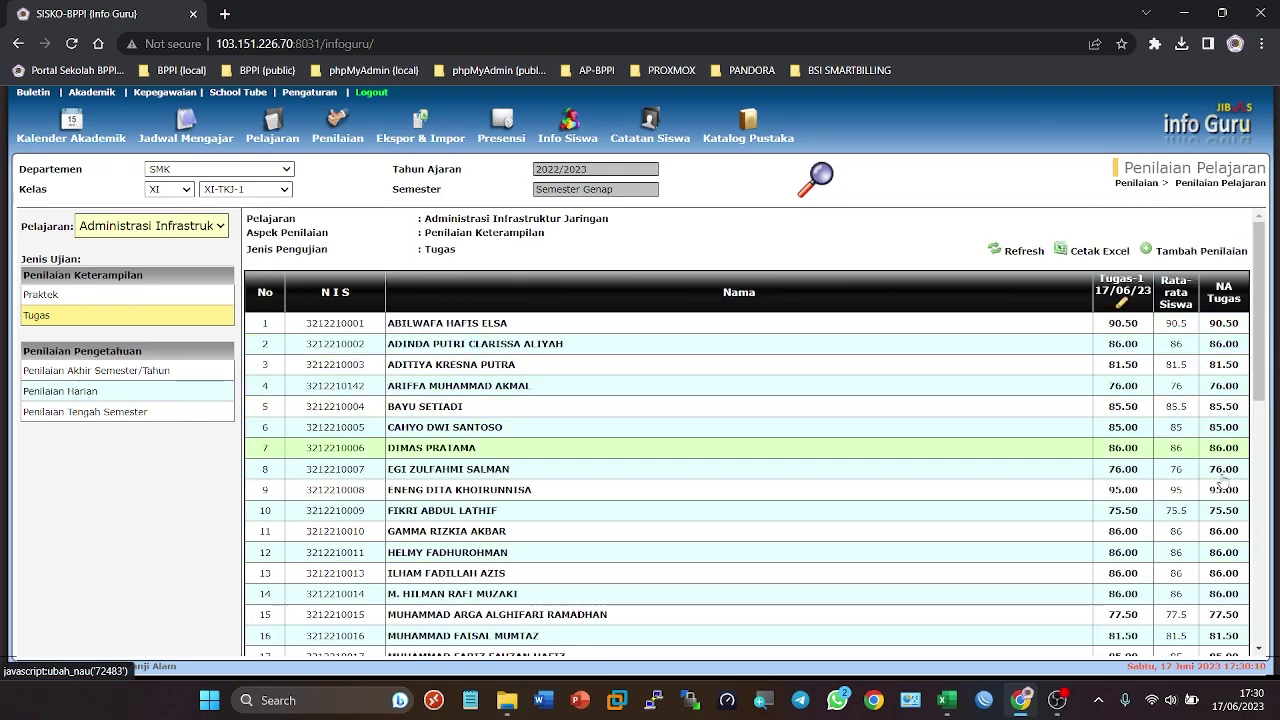
# Step: Check the final NA scores down the class's Tugas list and its Praktek list
pyautogui.scroll(-6, 1220, 571)
pyautogui.scroll(6, 1215, 532)
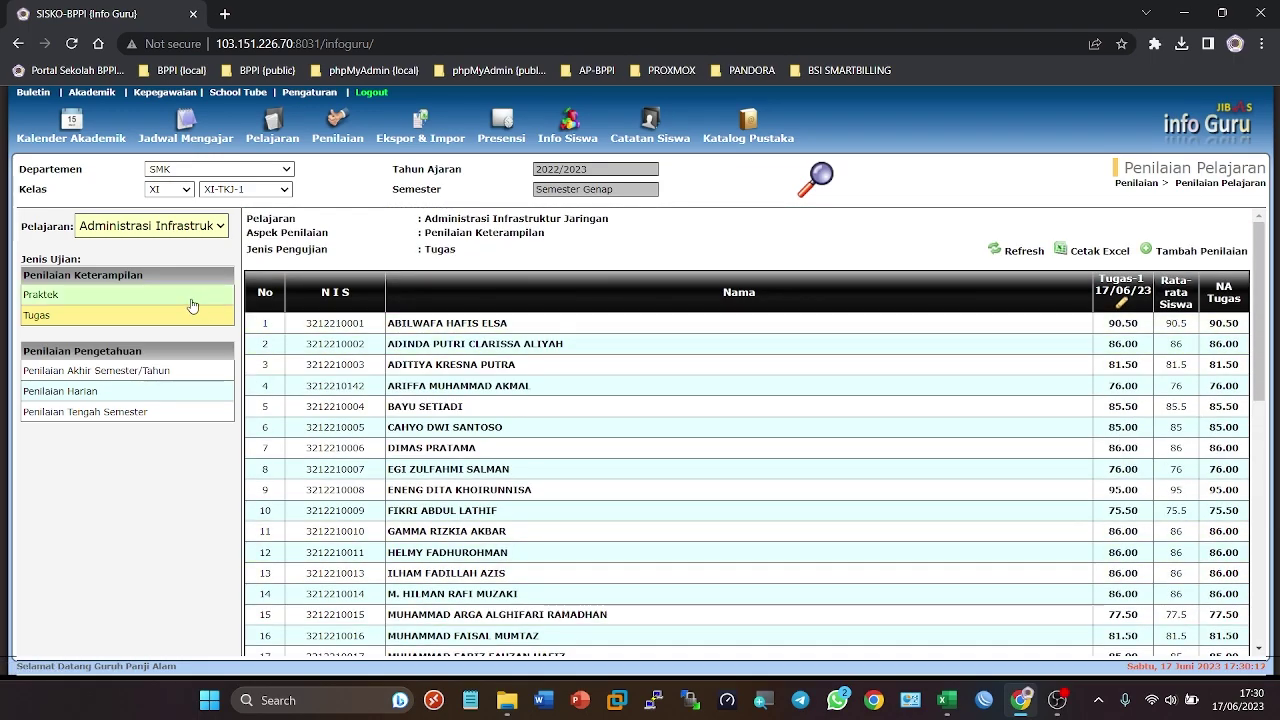
pyautogui.click(100, 297)
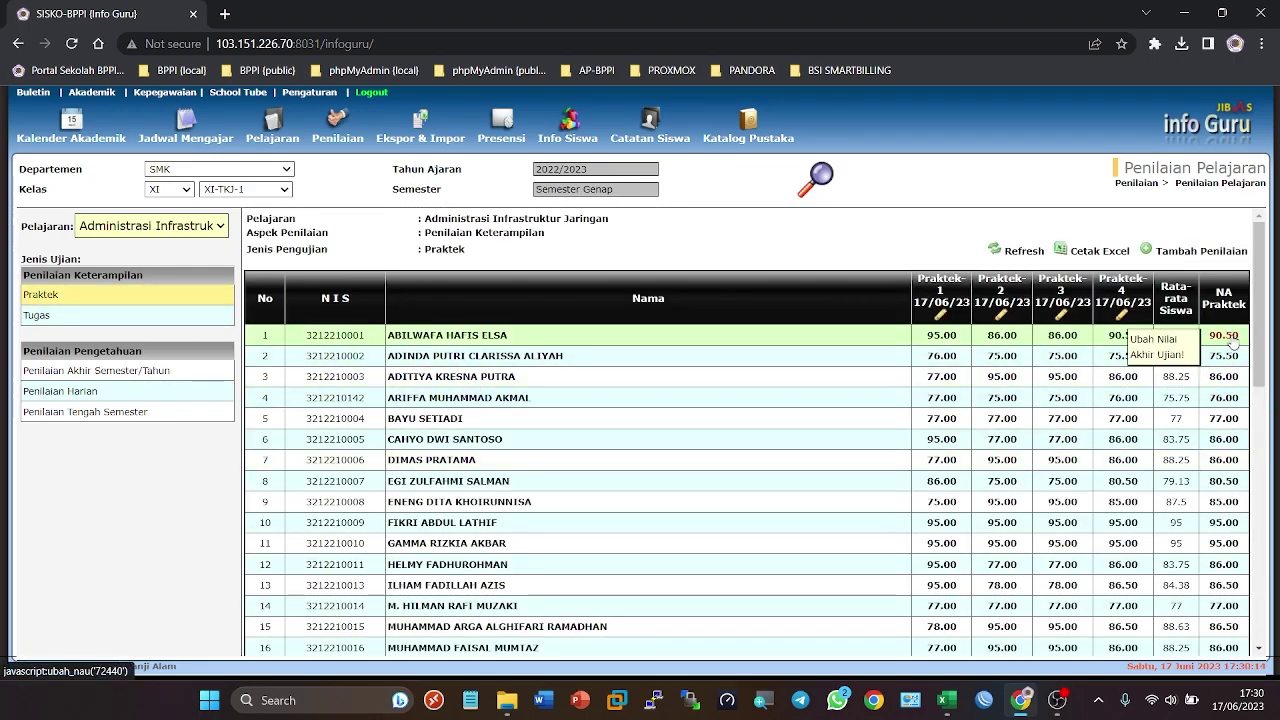
pyautogui.scroll(-6, 1220, 569)
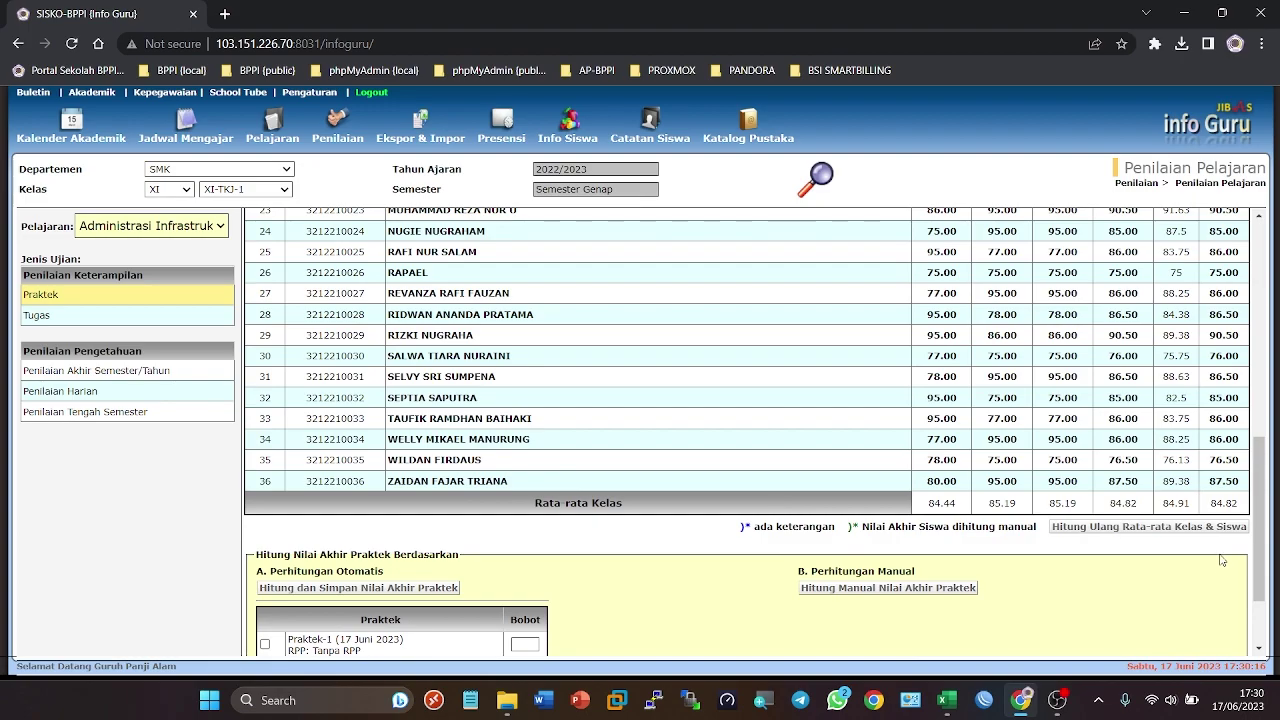
pyautogui.scroll(-3, 1220, 569)
pyautogui.scroll(8, 1218, 565)
pyautogui.scroll(1, 1217, 563)
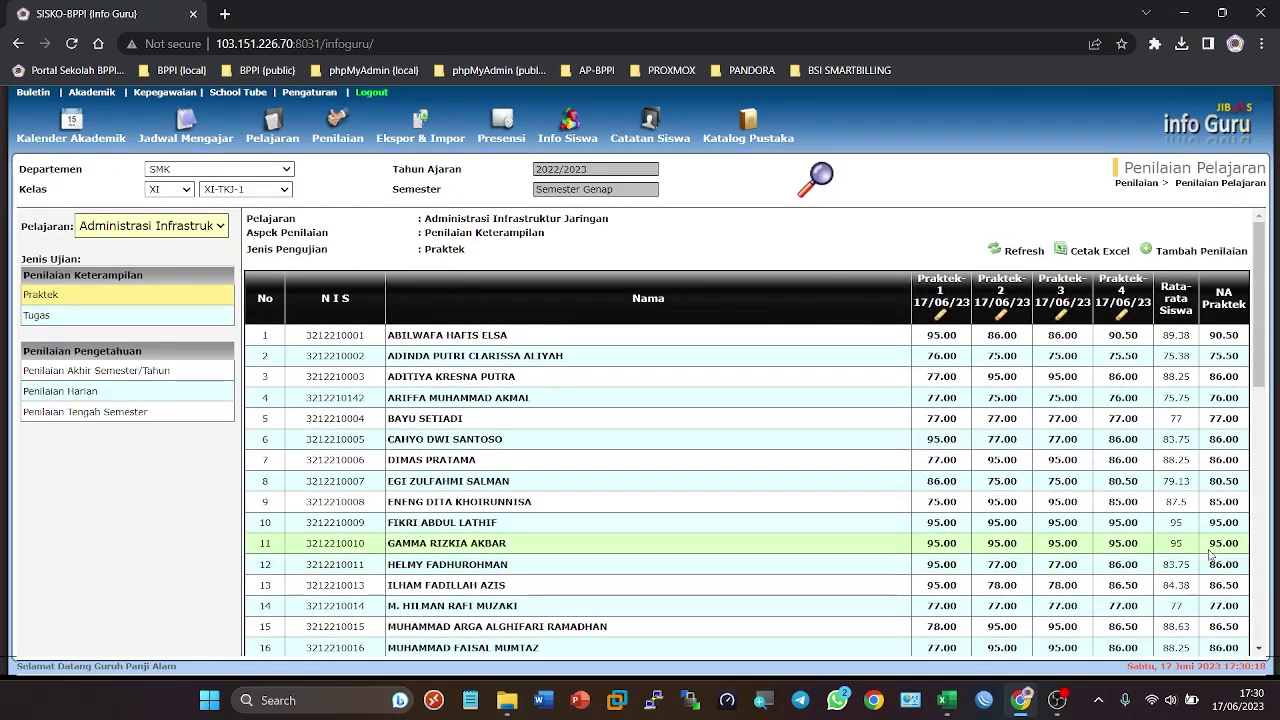
# Step: Open the report score calculation (Perhitungan Nilai Rapor) for department SMK, grade XI, class XI-TKJ-1
pyautogui.click(333, 128)
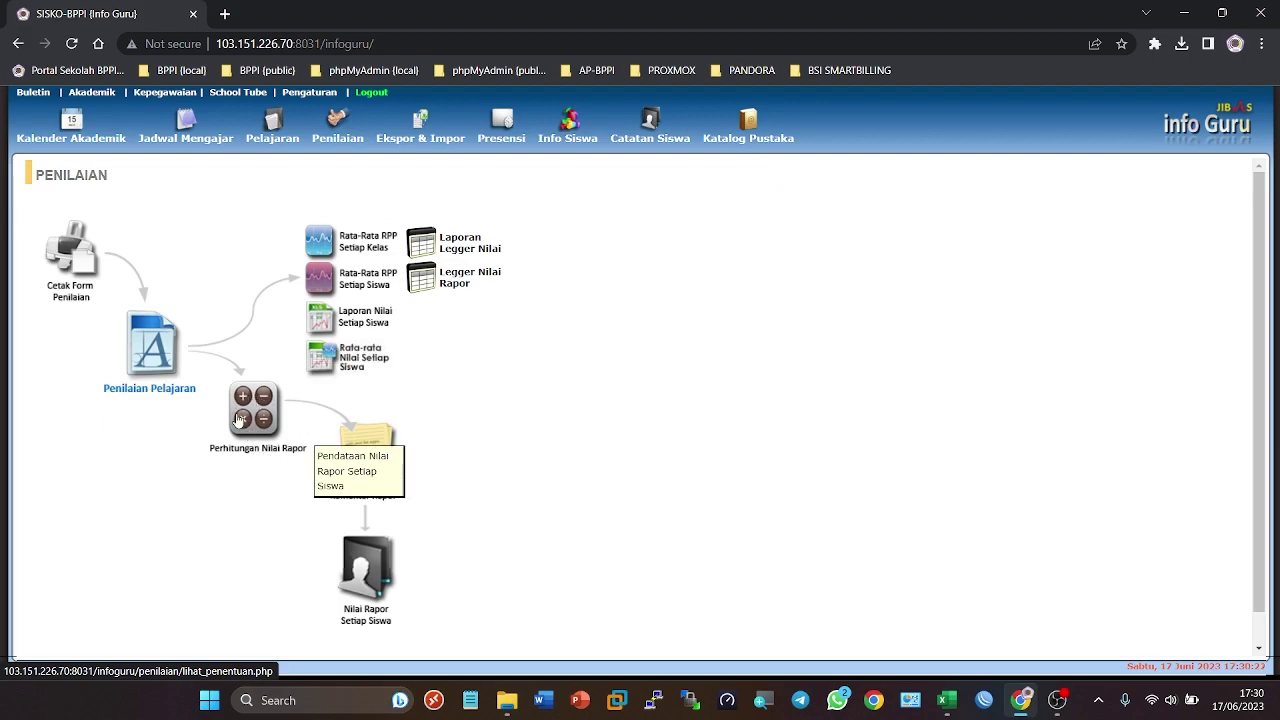
pyautogui.click(263, 413)
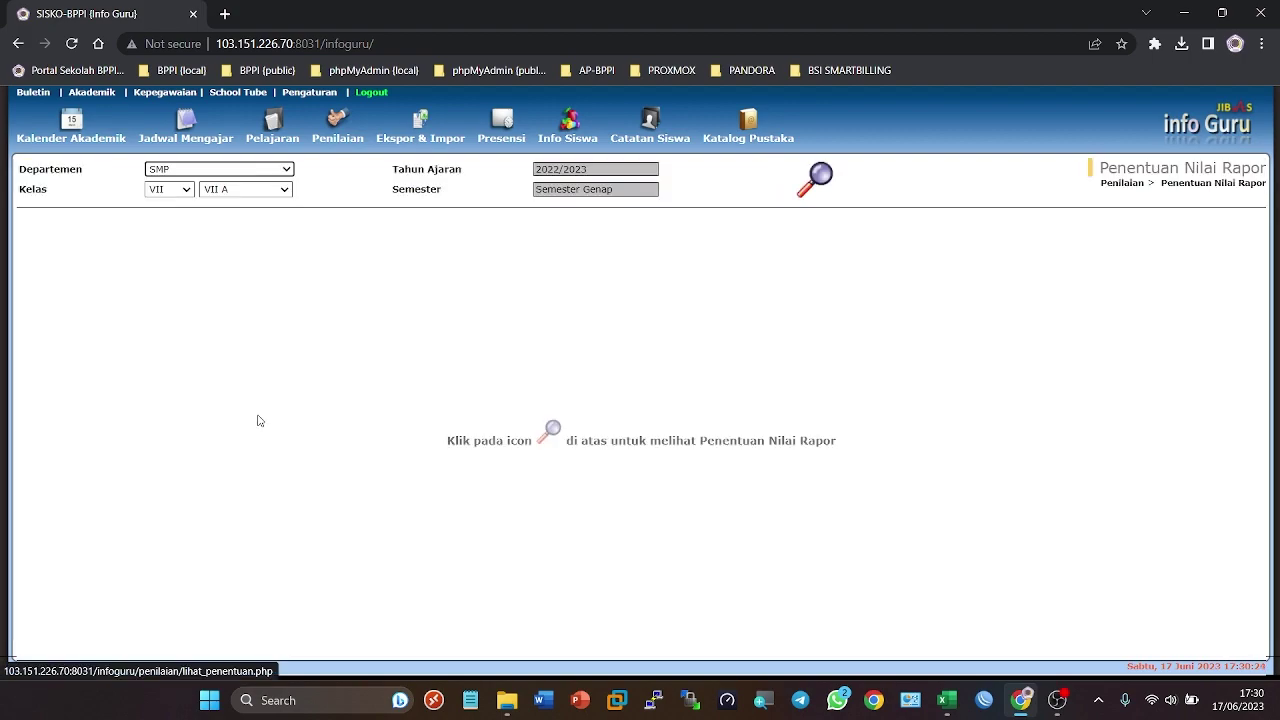
pyautogui.click(175, 169)
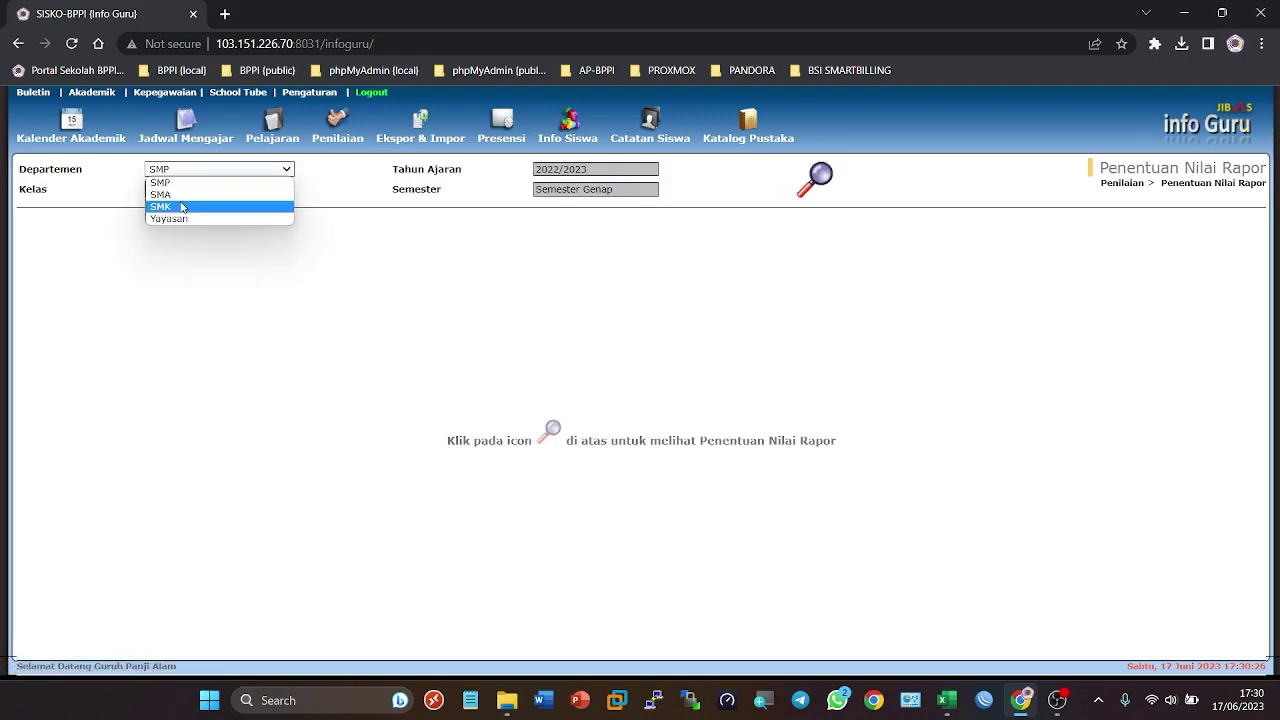
pyautogui.click(170, 205)
pyautogui.click(169, 190)
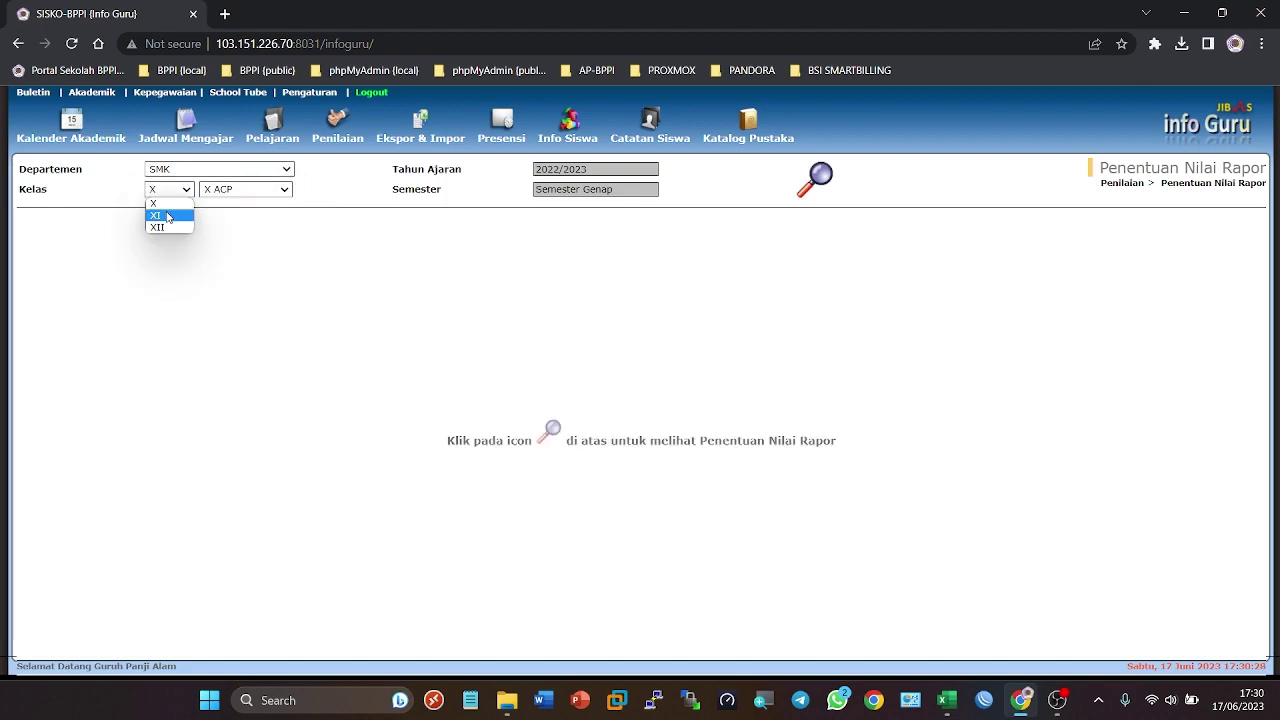
pyautogui.click(172, 176)
pyautogui.click(173, 173)
pyautogui.click(173, 269)
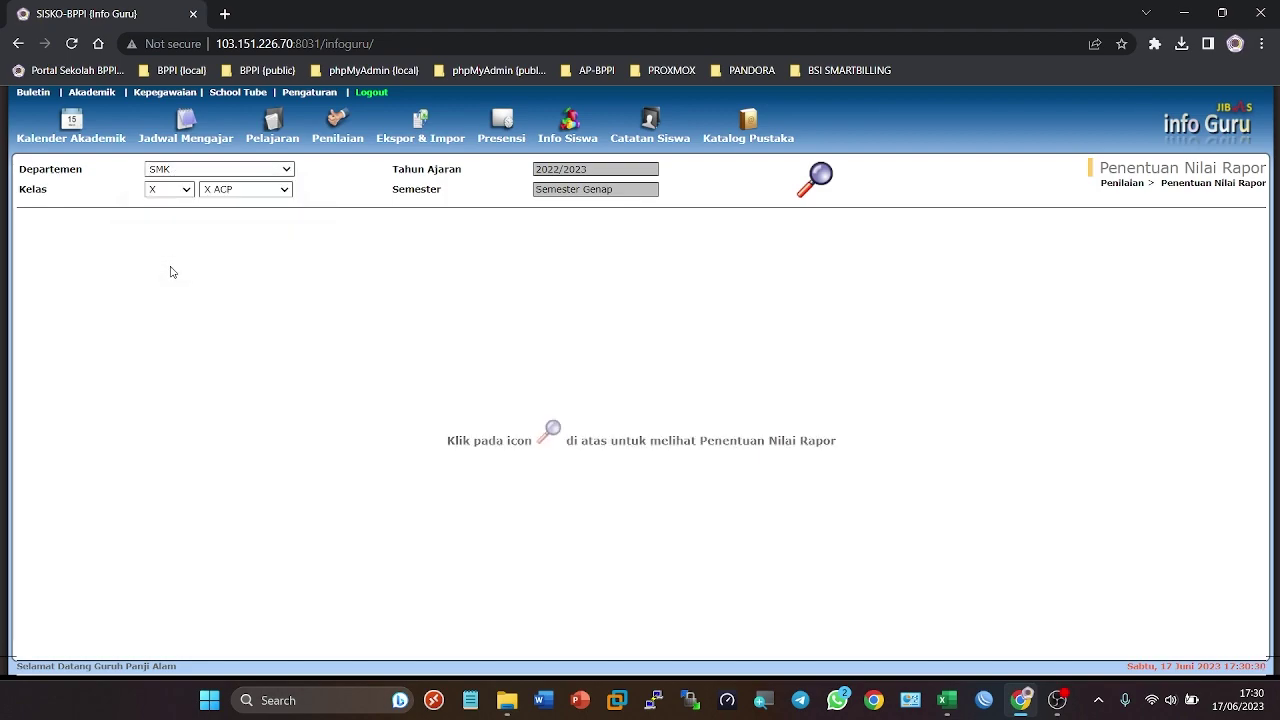
pyautogui.click(170, 190)
pyautogui.click(168, 215)
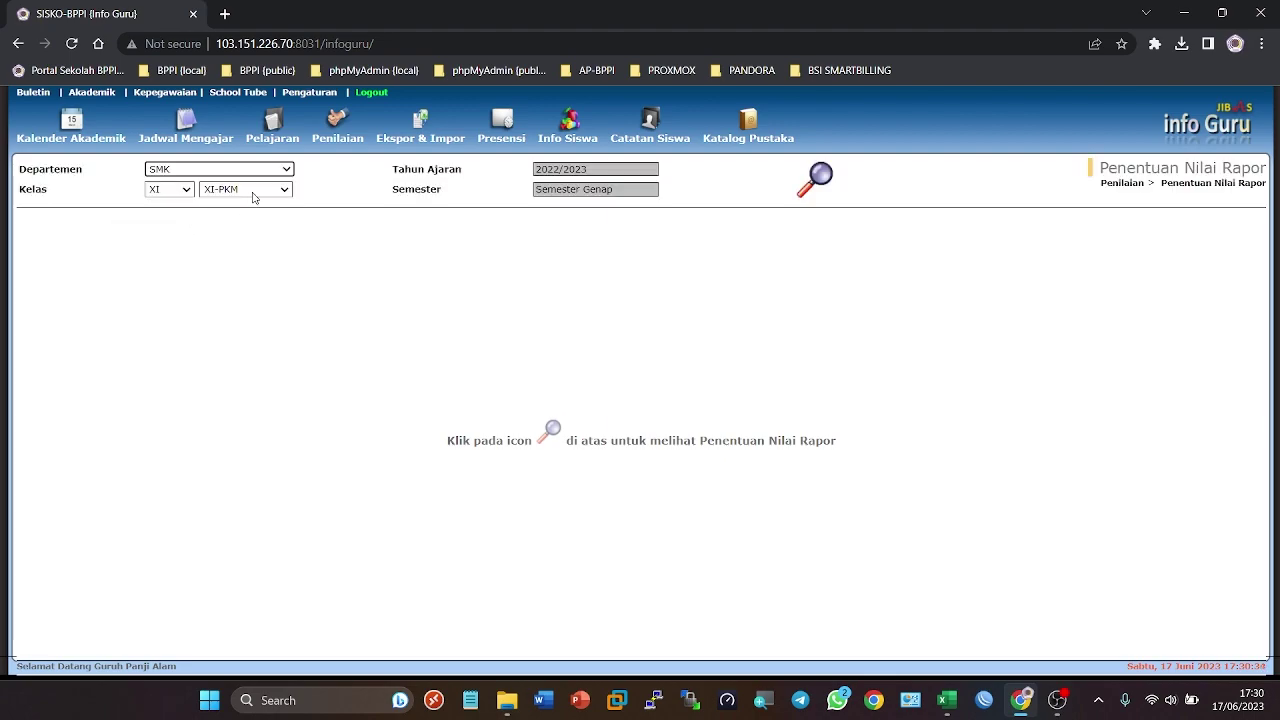
pyautogui.click(253, 194)
pyautogui.click(240, 227)
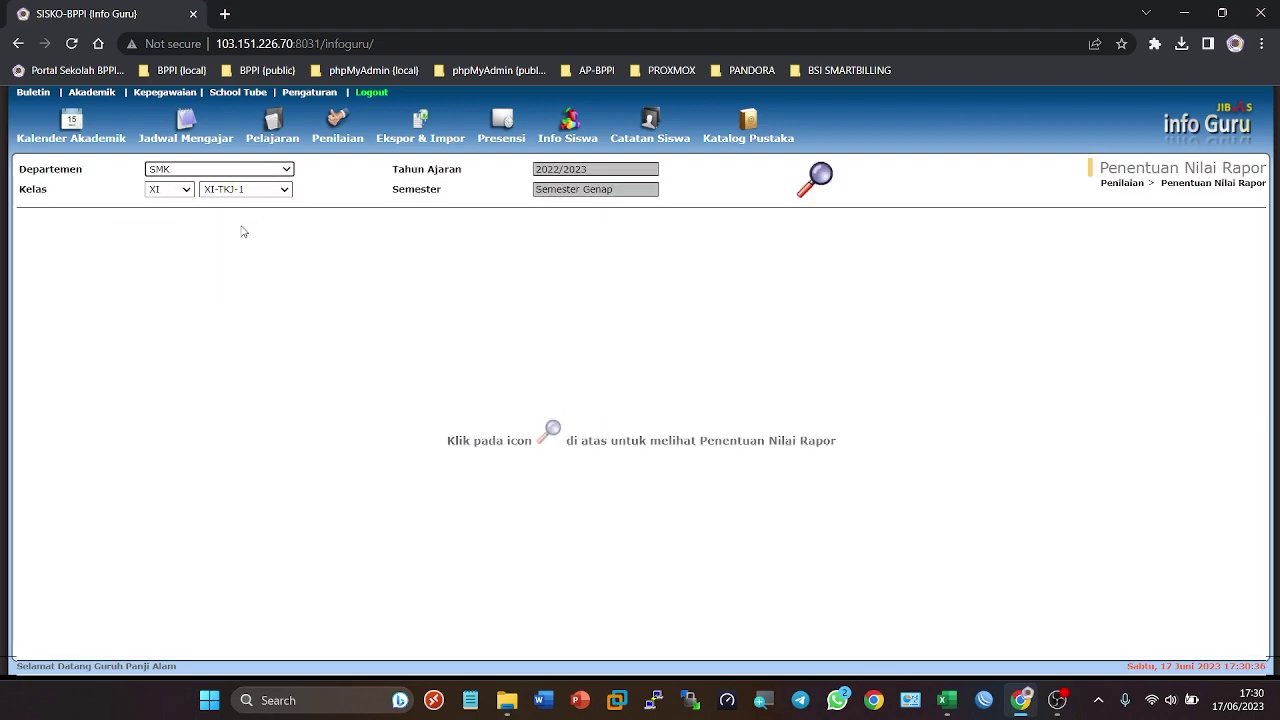
pyautogui.click(822, 178)
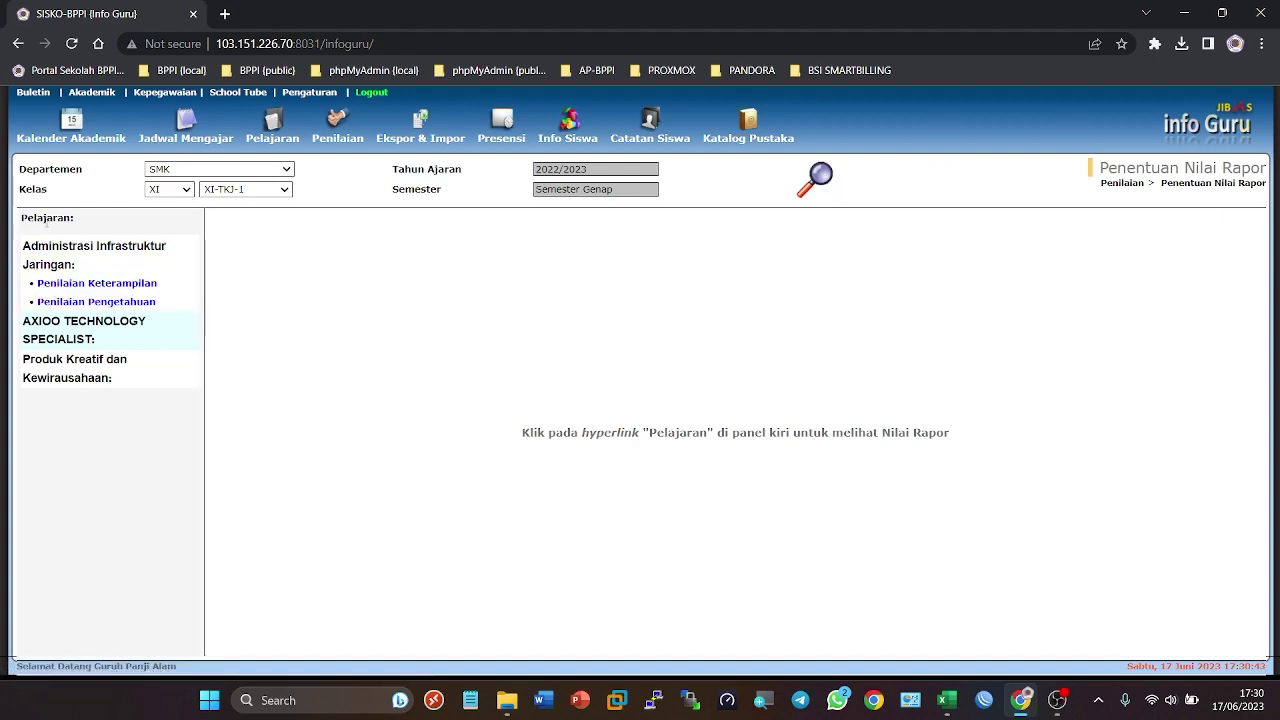
# Step: For Administrasi Infrastruktur Jaringan's Penilaian Keterampilan, set the KKM to 75 and recalculate the class's Angka and Huruf report scores
pyautogui.click(125, 285)
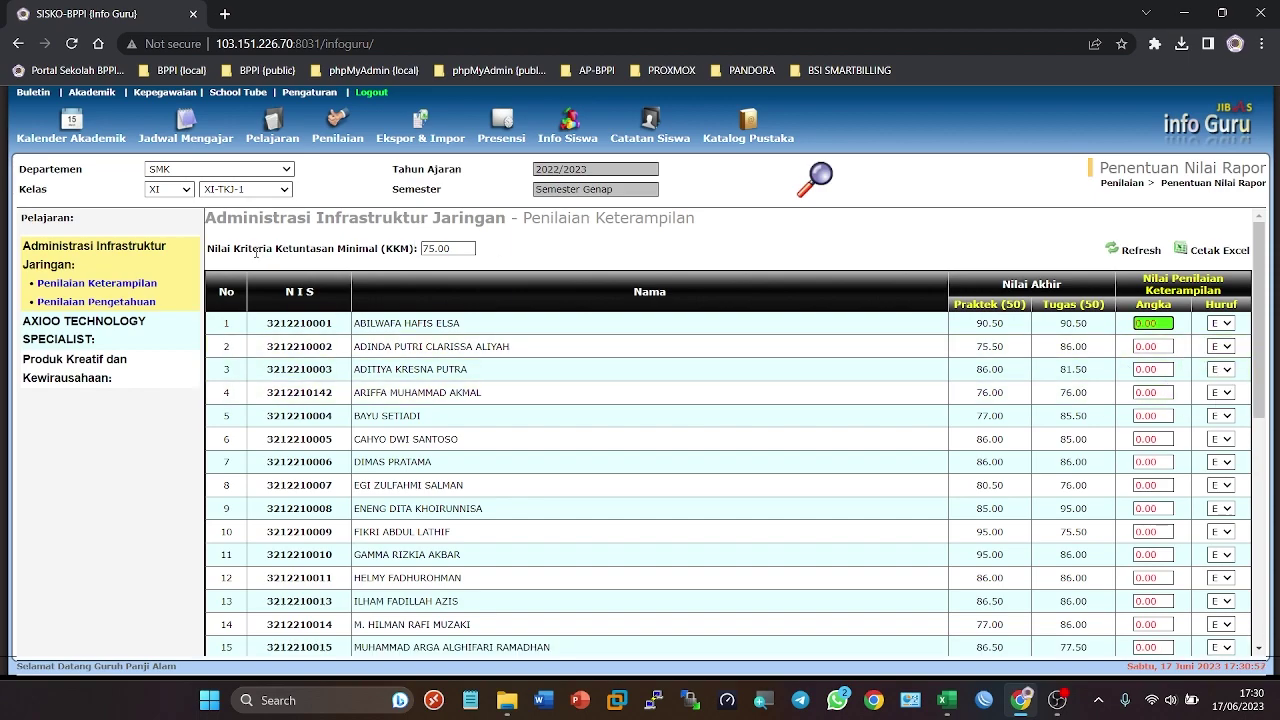
pyautogui.click(463, 248)
pyautogui.write('75')
pyautogui.scroll(-5, 543, 384)
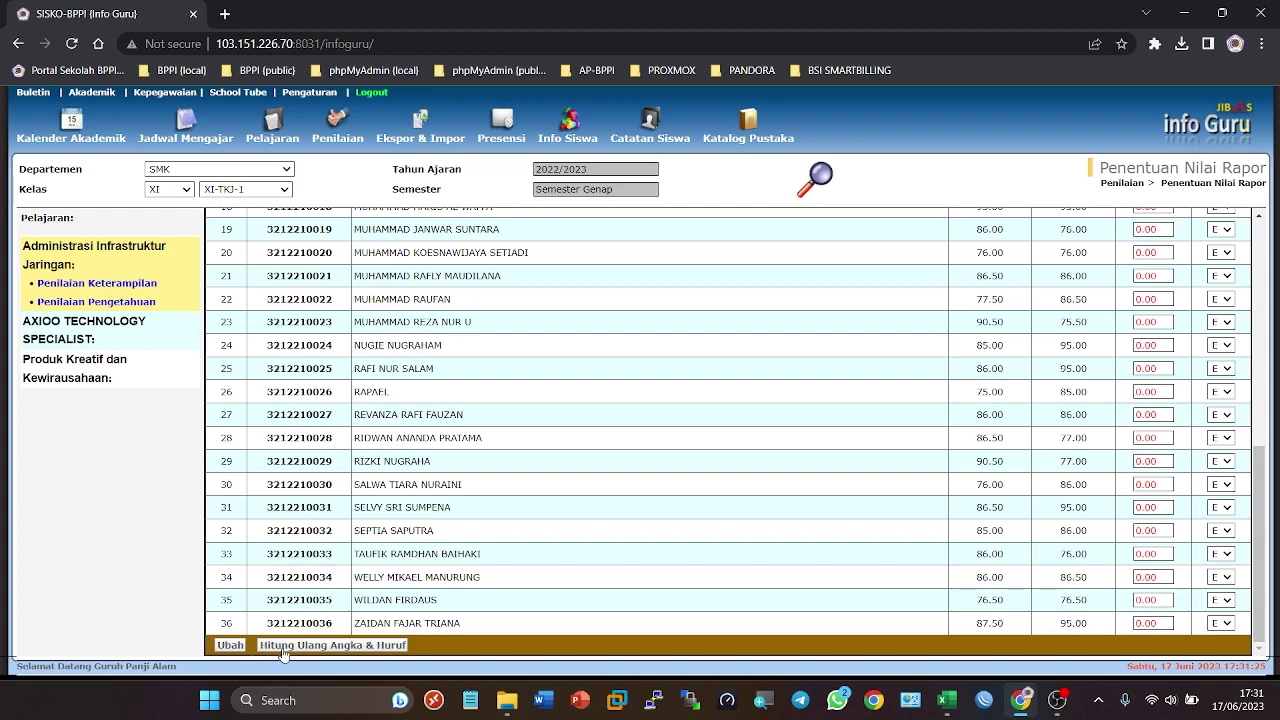
pyautogui.click(338, 648)
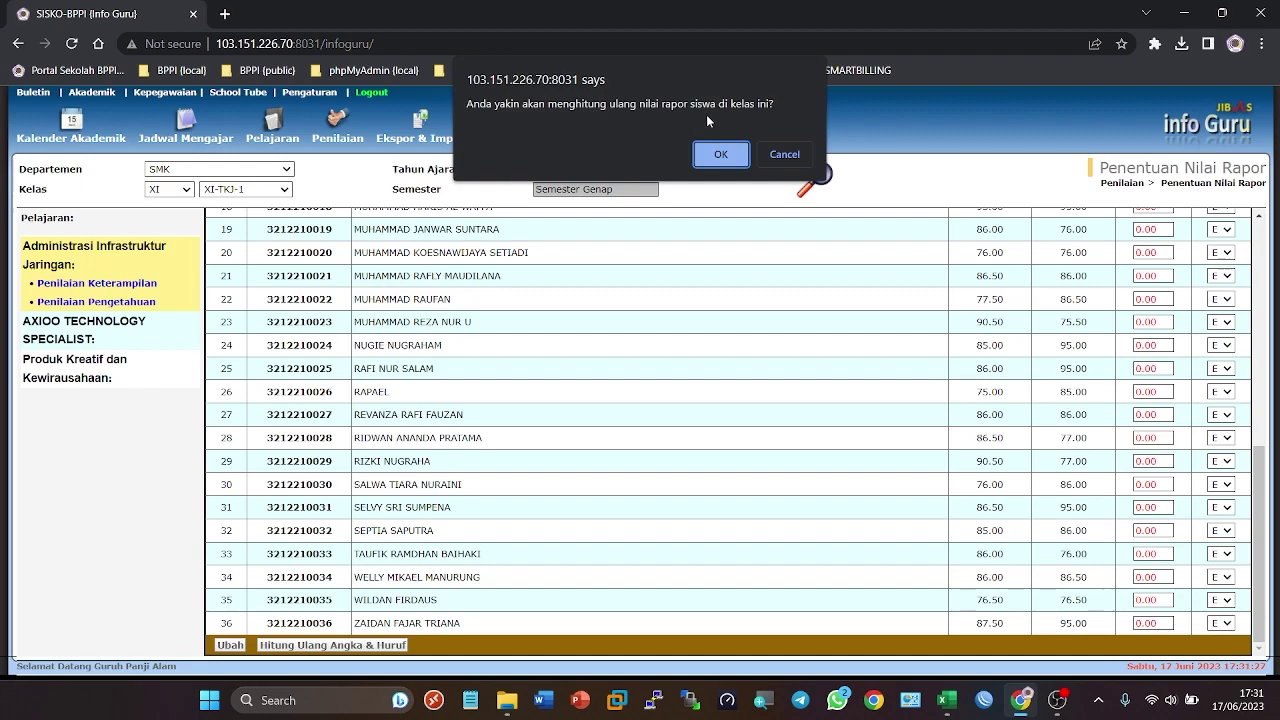
pyautogui.click(724, 160)
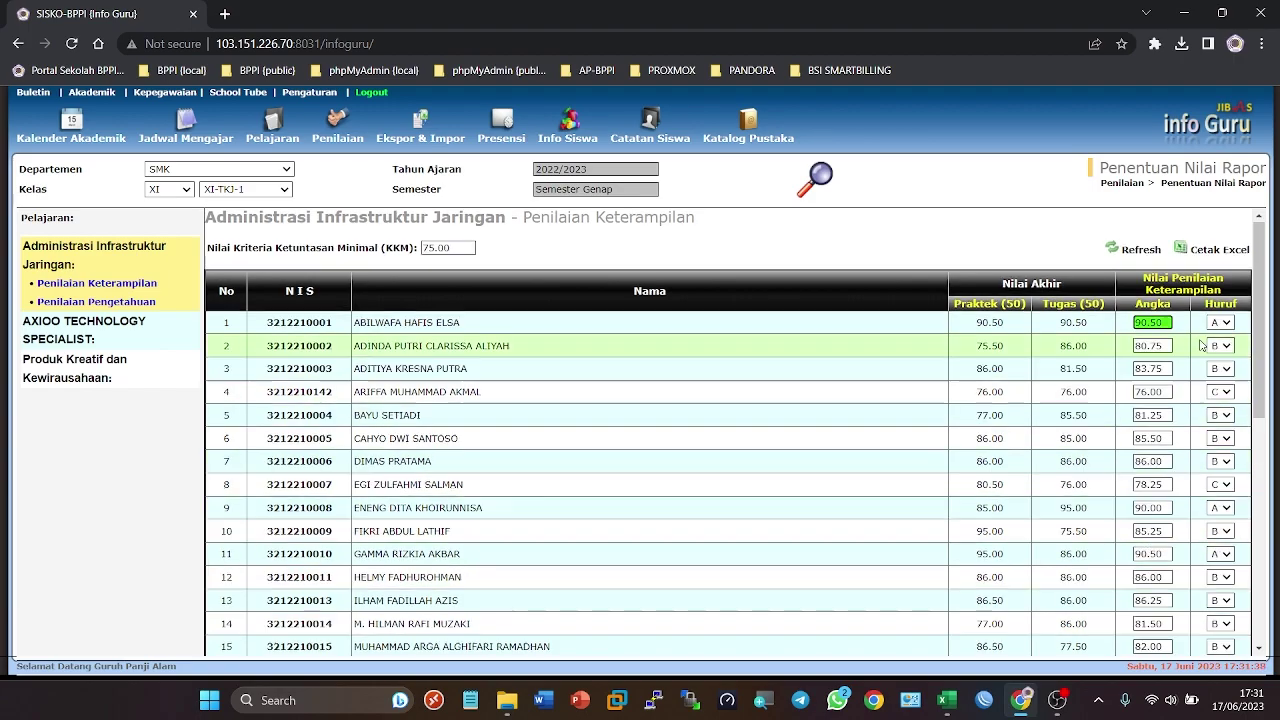
# Step: Review the class's Penilaian Keterampilan report scores and compare them with the Penilaian Pengetahuan report score page
pyautogui.scroll(-3, 1177, 511)
pyautogui.scroll(3, 1226, 493)
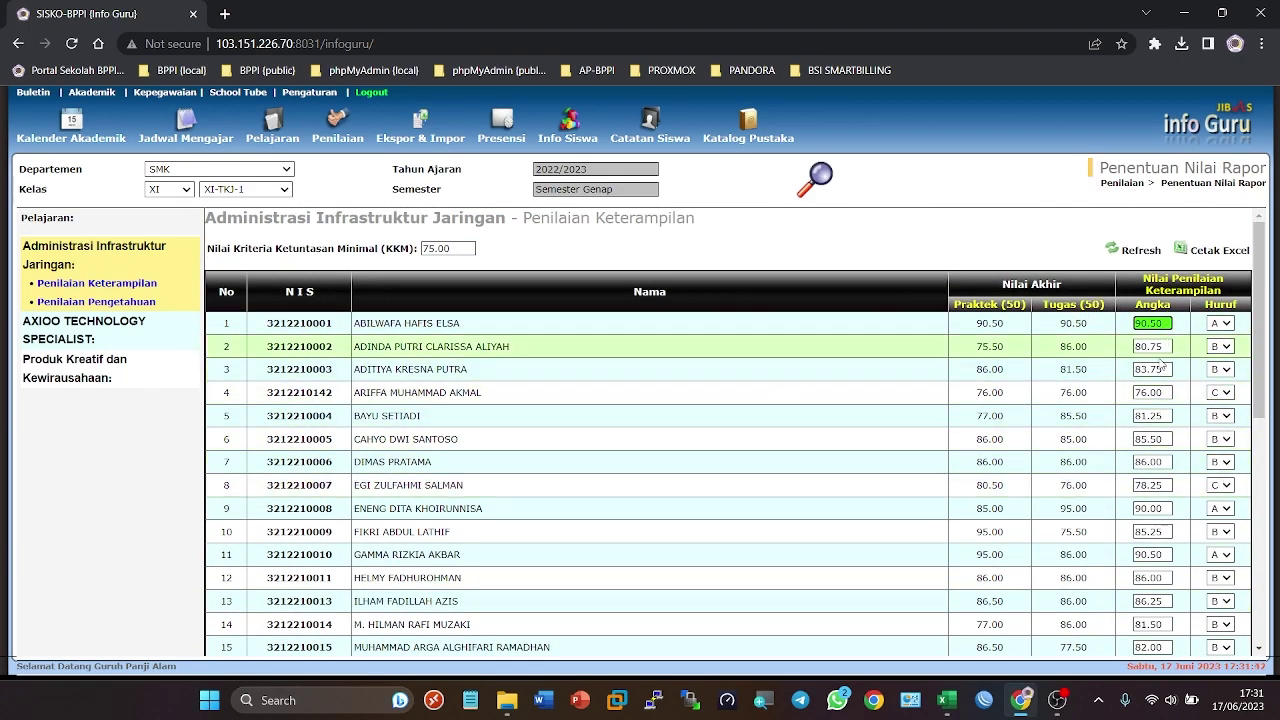
pyautogui.scroll(-7, 1133, 572)
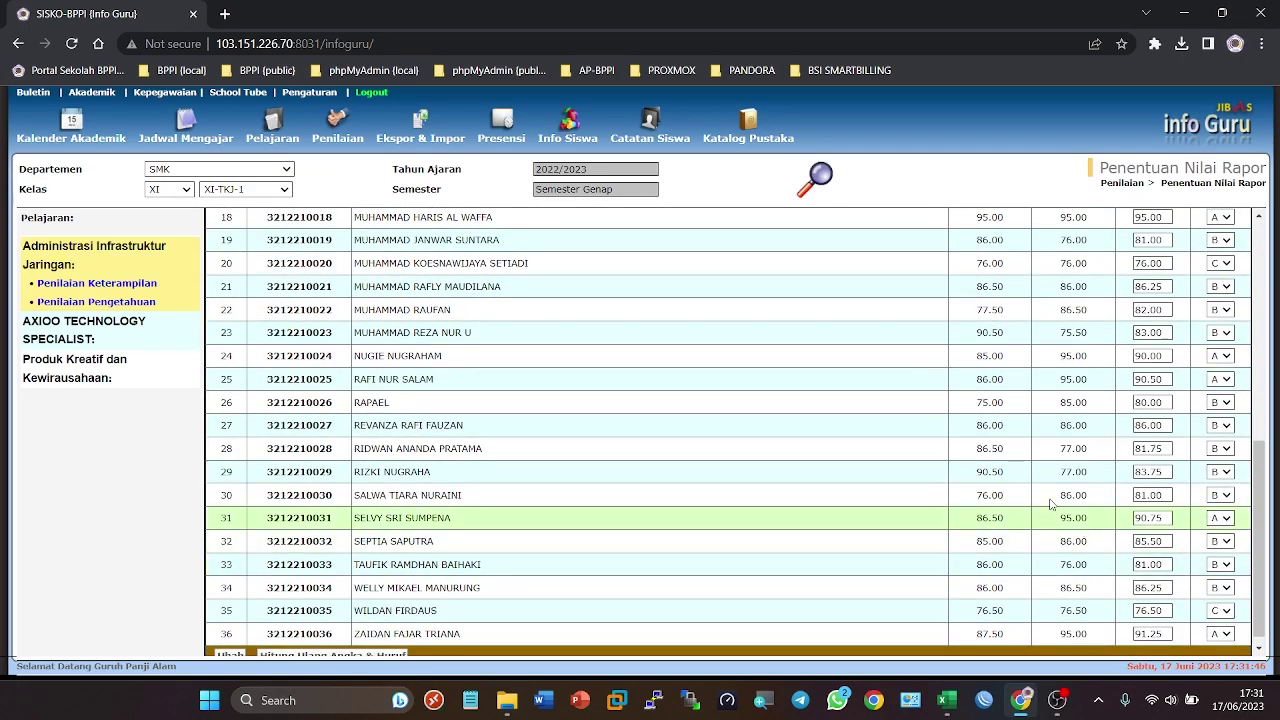
pyautogui.click(105, 301)
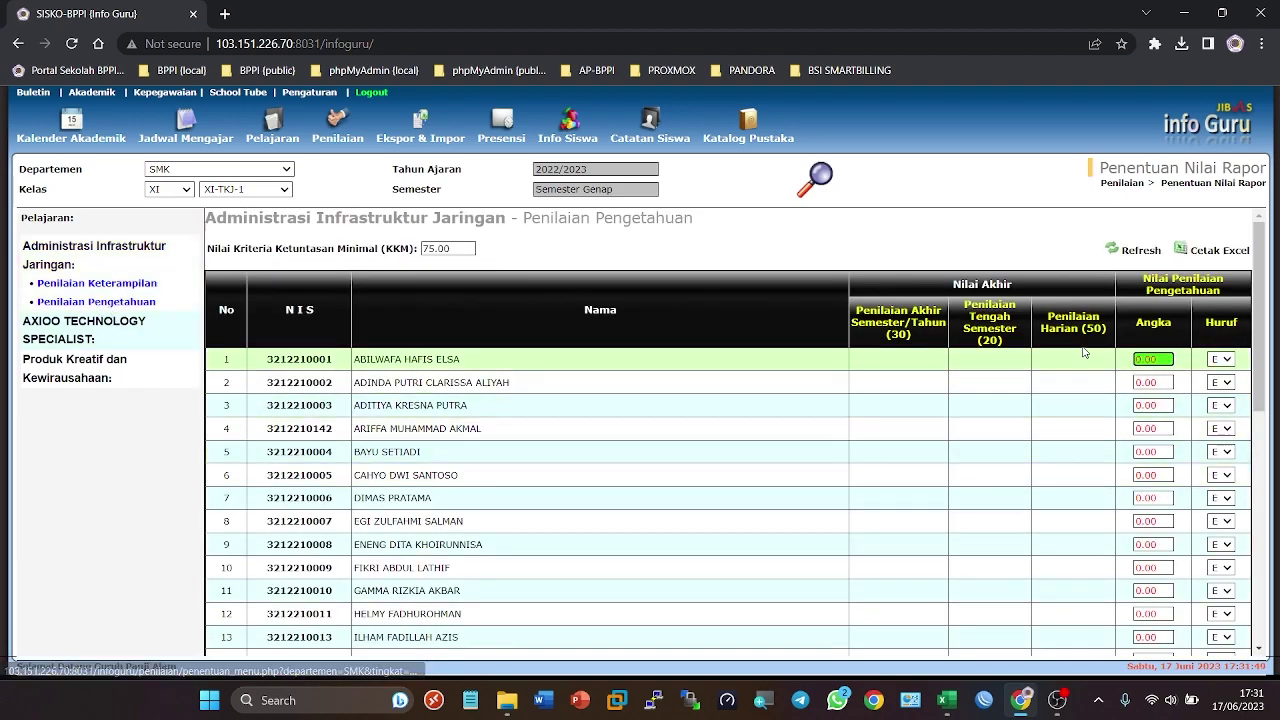
pyautogui.click(117, 286)
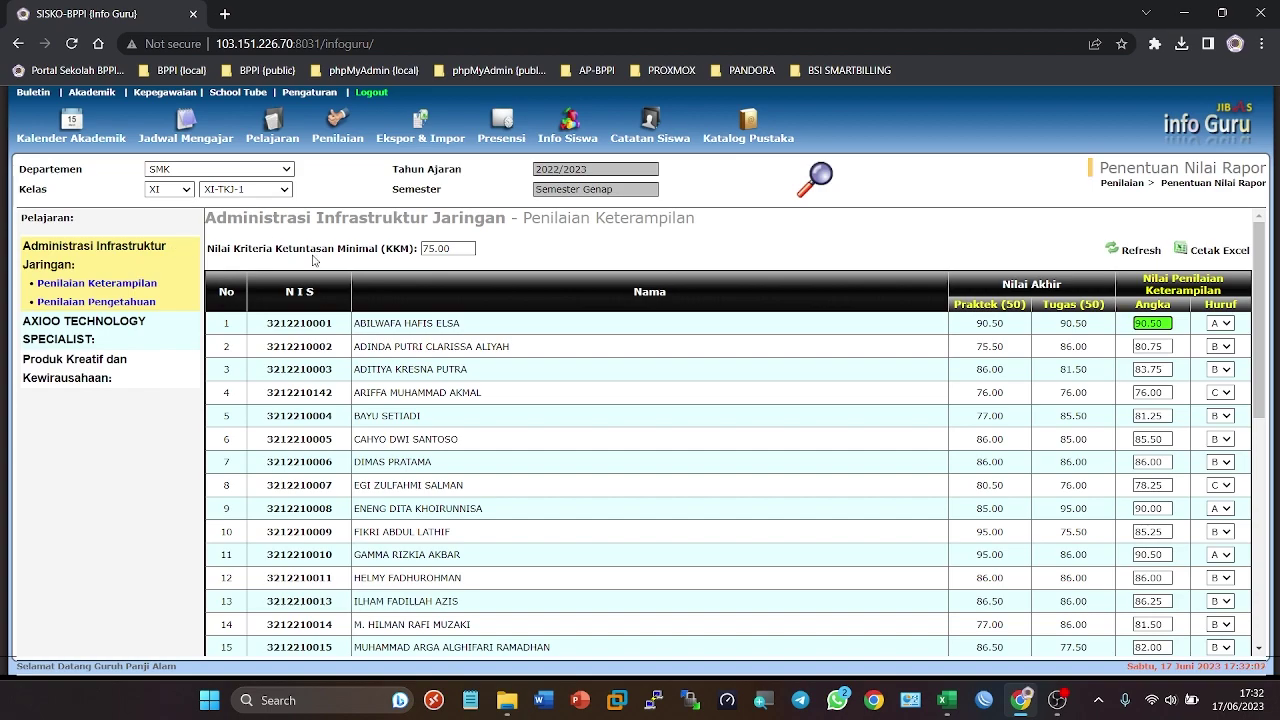
# Step: Open the report score ledger (Legger Nilai Rapor) and set it to department SMK, grade XI, class XI-TKJ-1
pyautogui.click(340, 122)
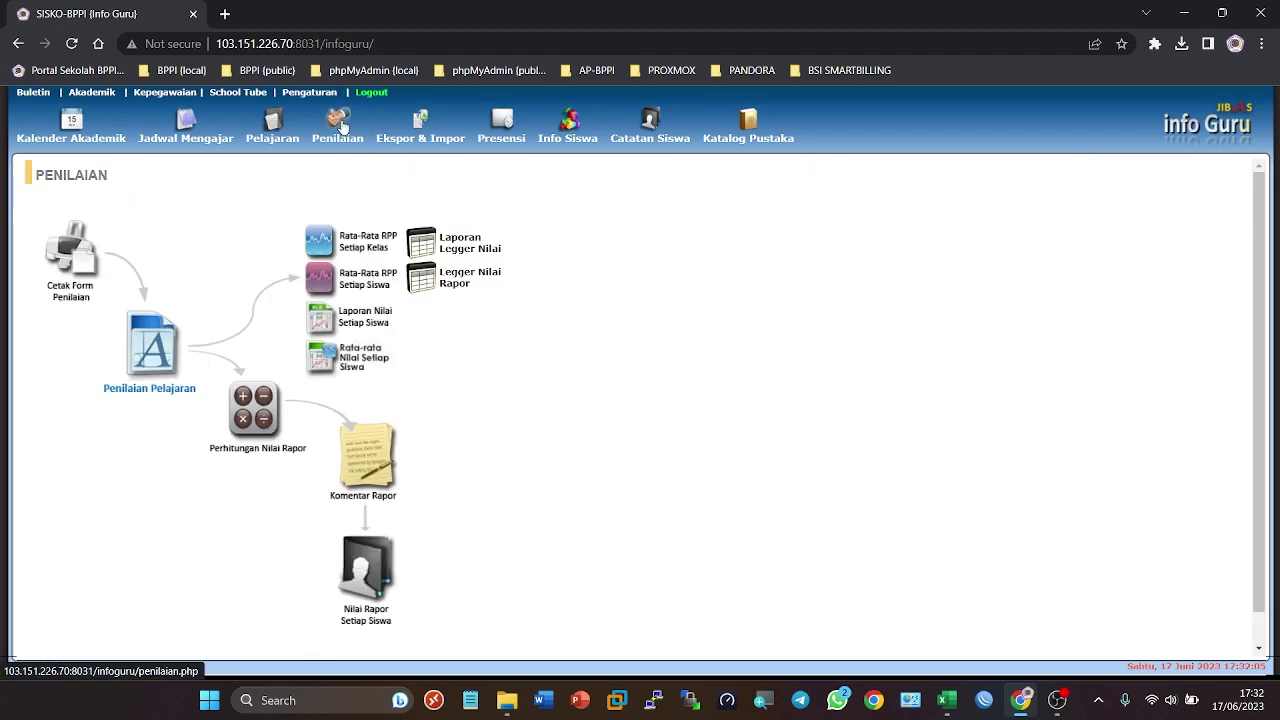
pyautogui.click(455, 284)
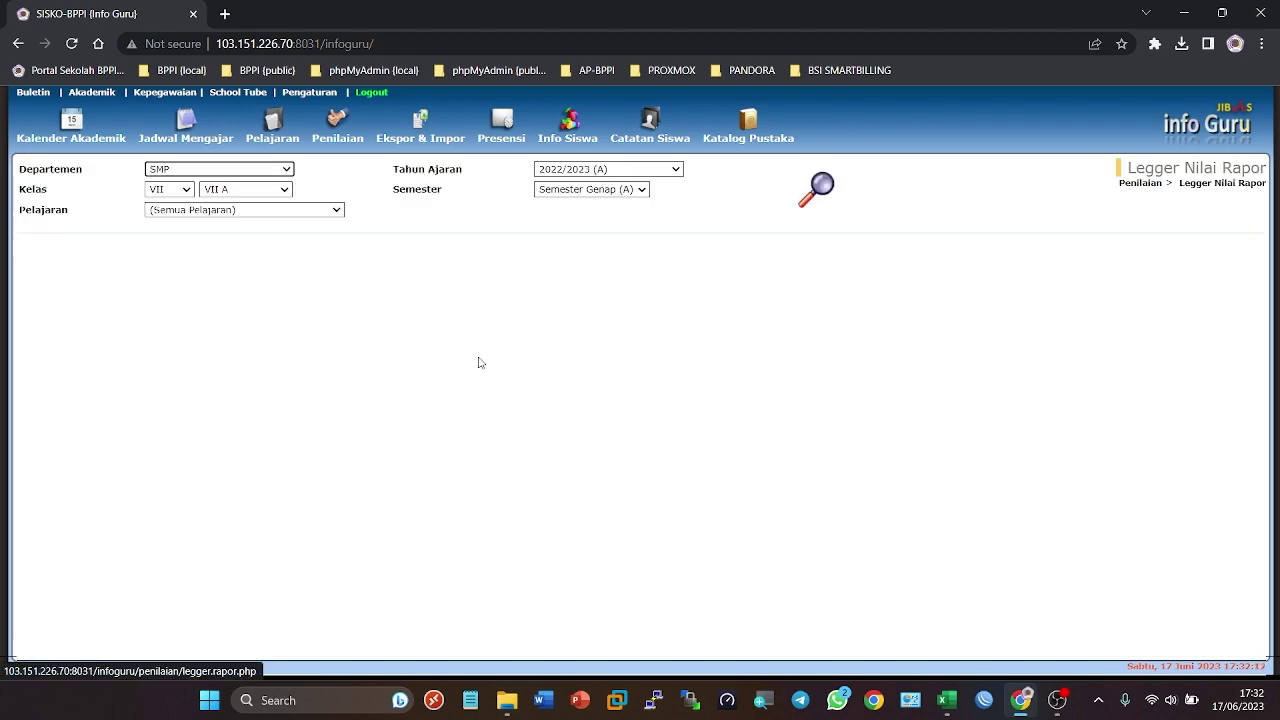
pyautogui.click(200, 170)
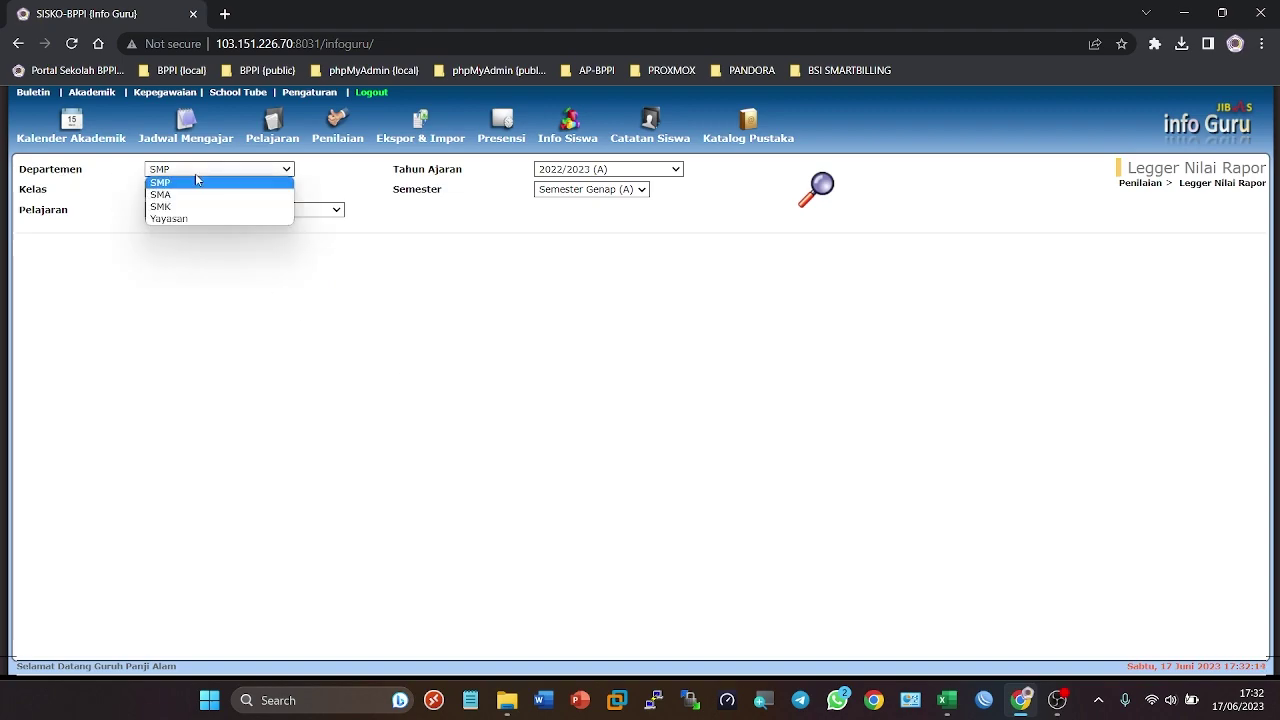
pyautogui.click(171, 203)
pyautogui.click(181, 193)
pyautogui.click(162, 219)
pyautogui.click(241, 196)
pyautogui.click(232, 226)
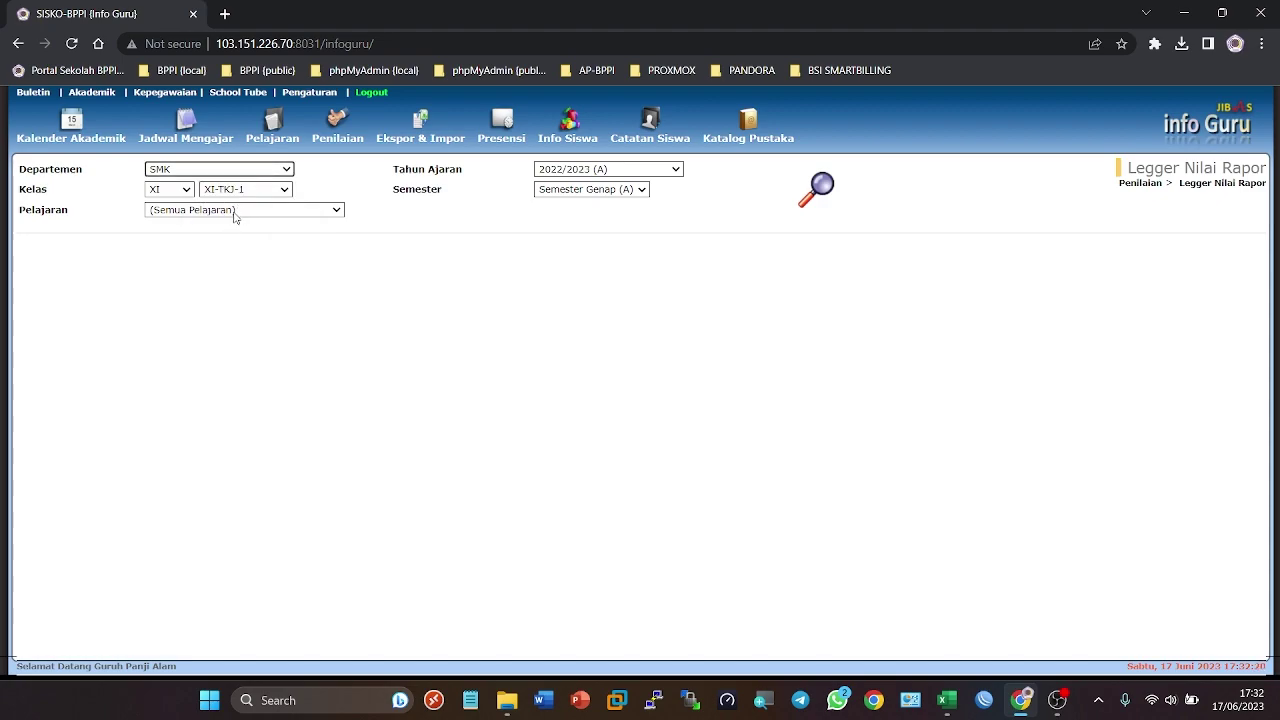
# Step: Display the ledger for the subject Administrasi Infrastruktur Jaringan and look through all students' scores
pyautogui.click(288, 214)
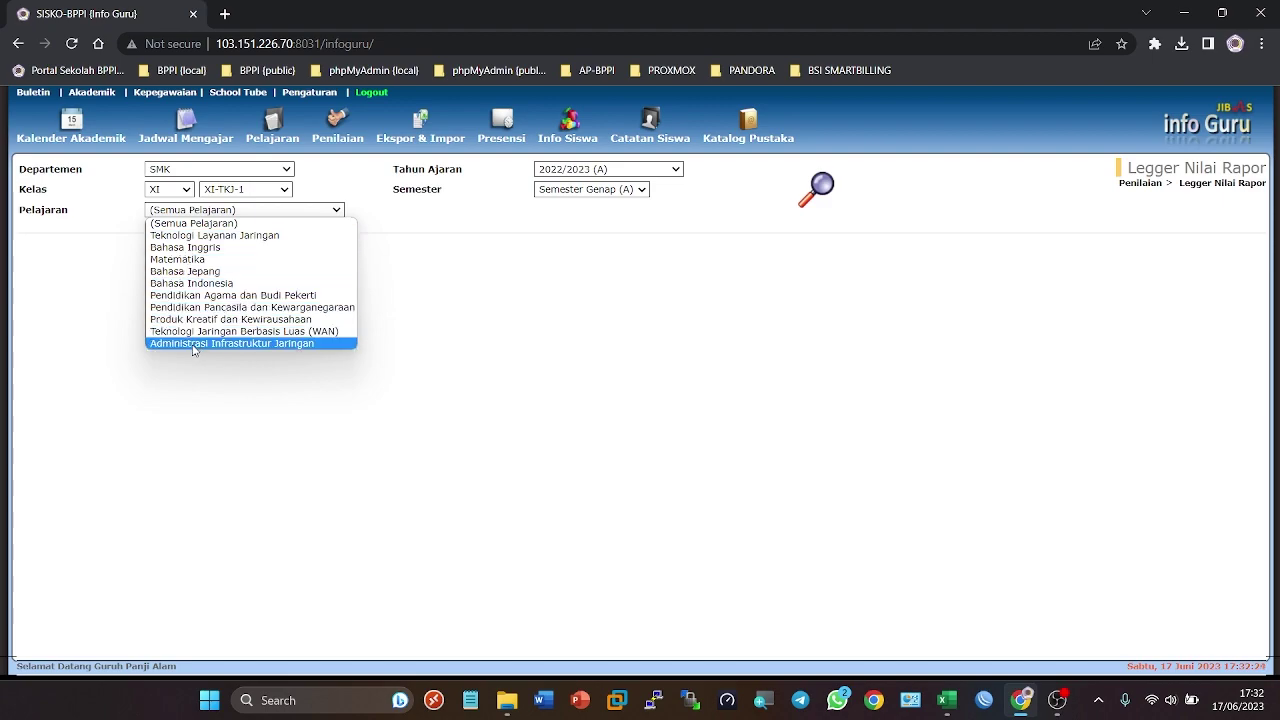
pyautogui.click(251, 344)
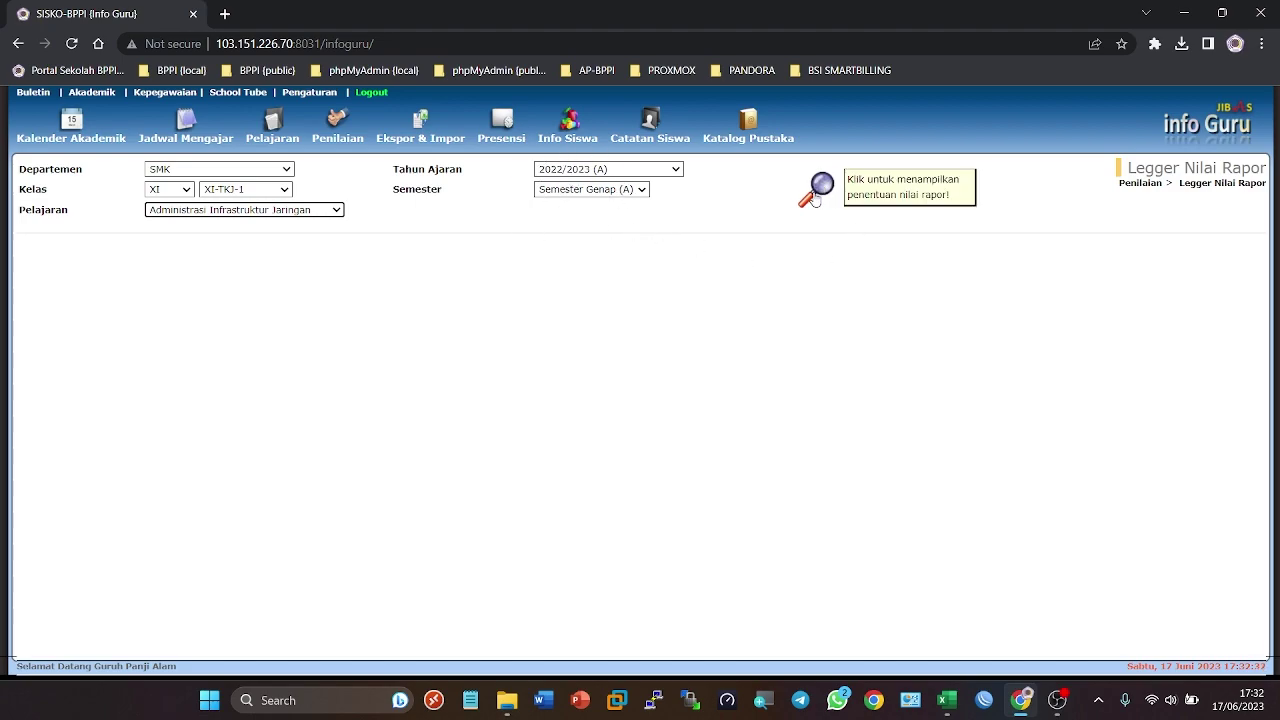
pyautogui.click(815, 199)
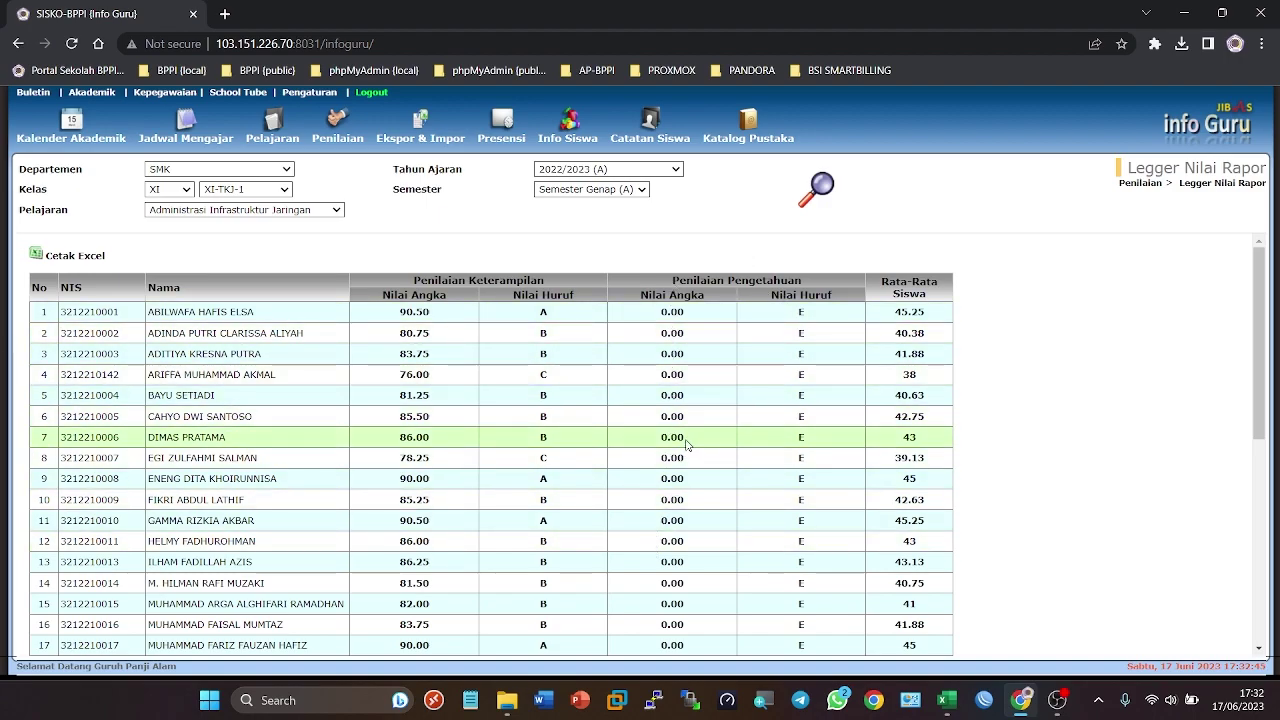
pyautogui.scroll(-4, 432, 330)
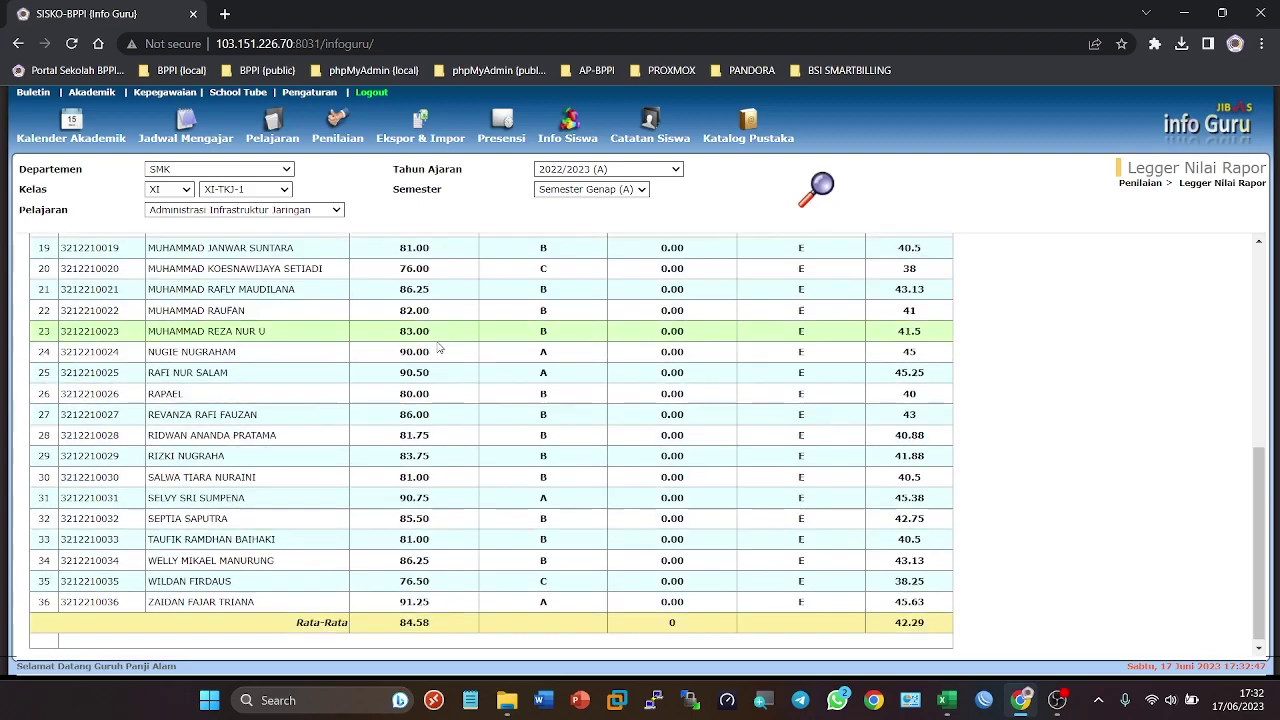
pyautogui.scroll(5, 470, 362)
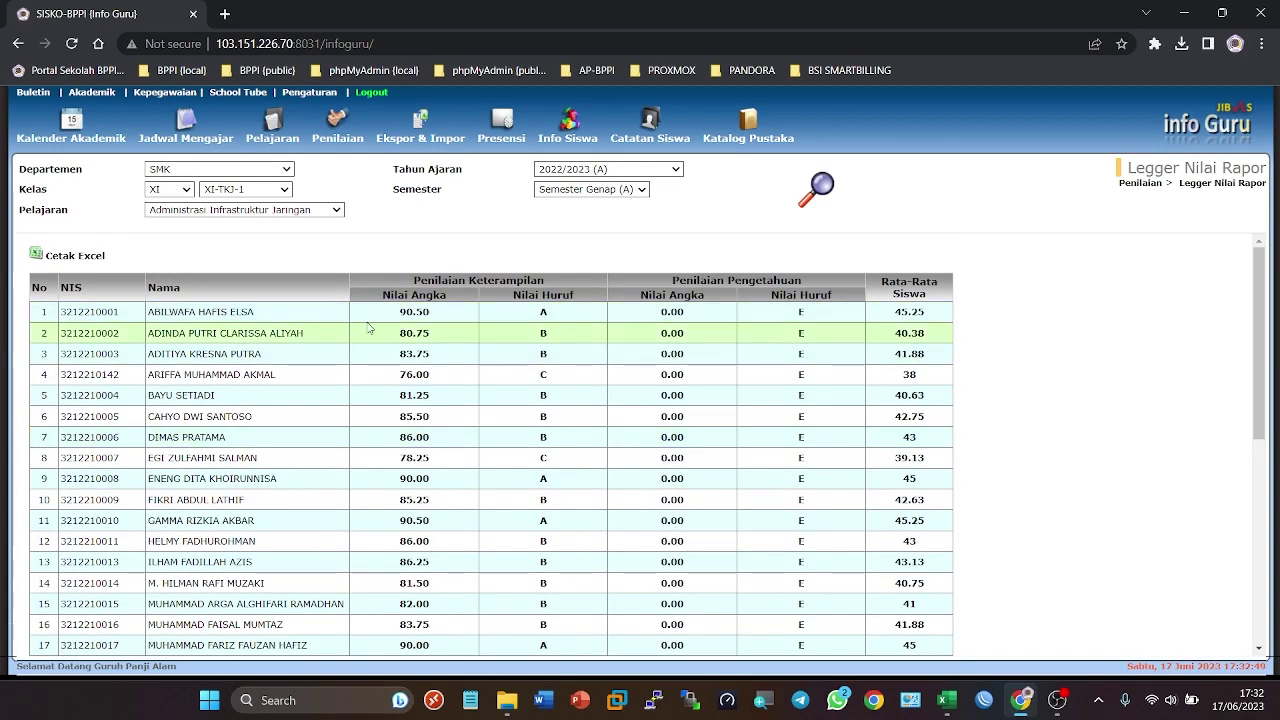
# Step: Export the ledger to Excel as "LeggerRapor Kelas 11 TKJ 1.xls" in the folder "1. FORM NILAI KELAS 11 TKJ 1"
pyautogui.click(76, 257)
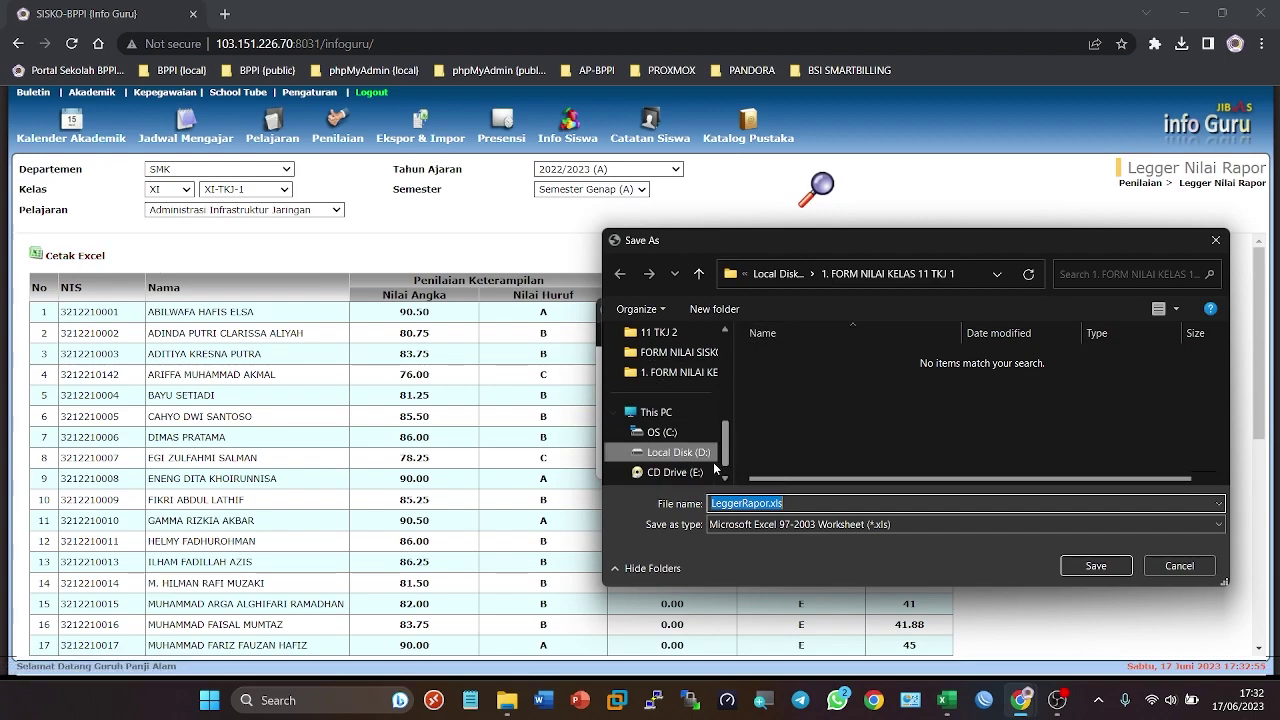
pyautogui.click(723, 505)
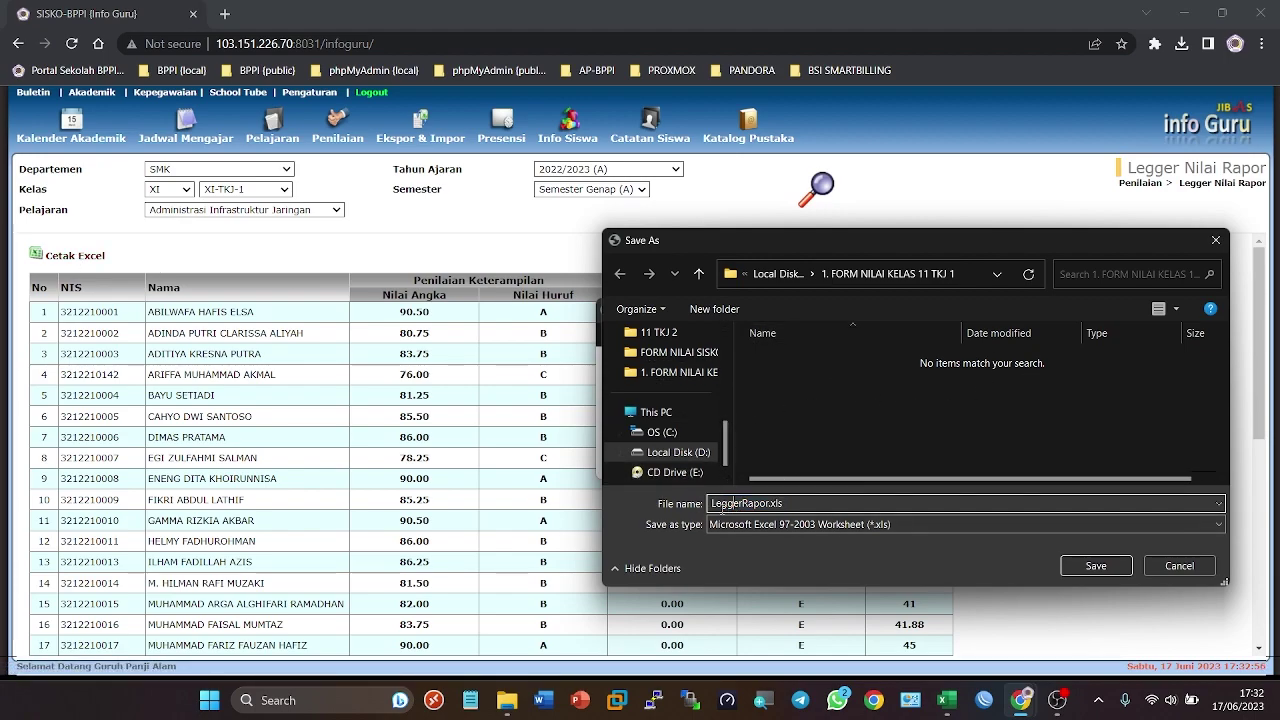
pyautogui.doubleClick(766, 503)
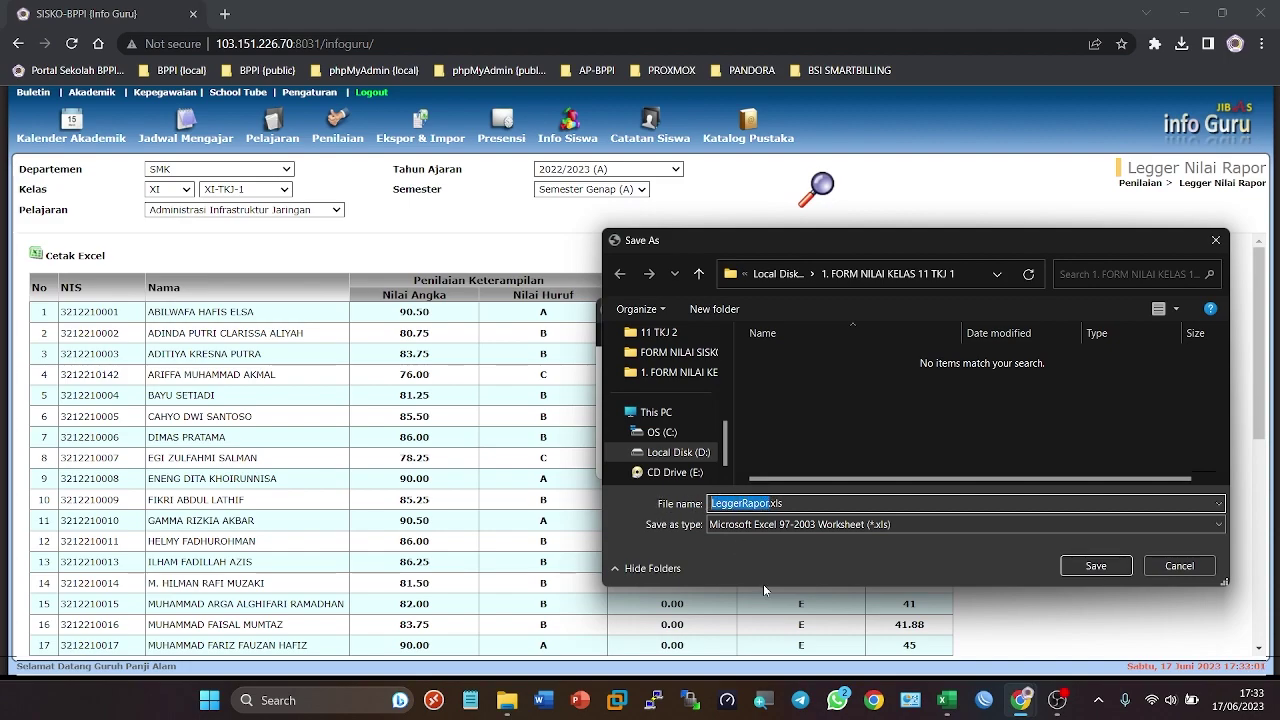
pyautogui.press('Right')
pyautogui.write('Kelas 11 TKJ 1')
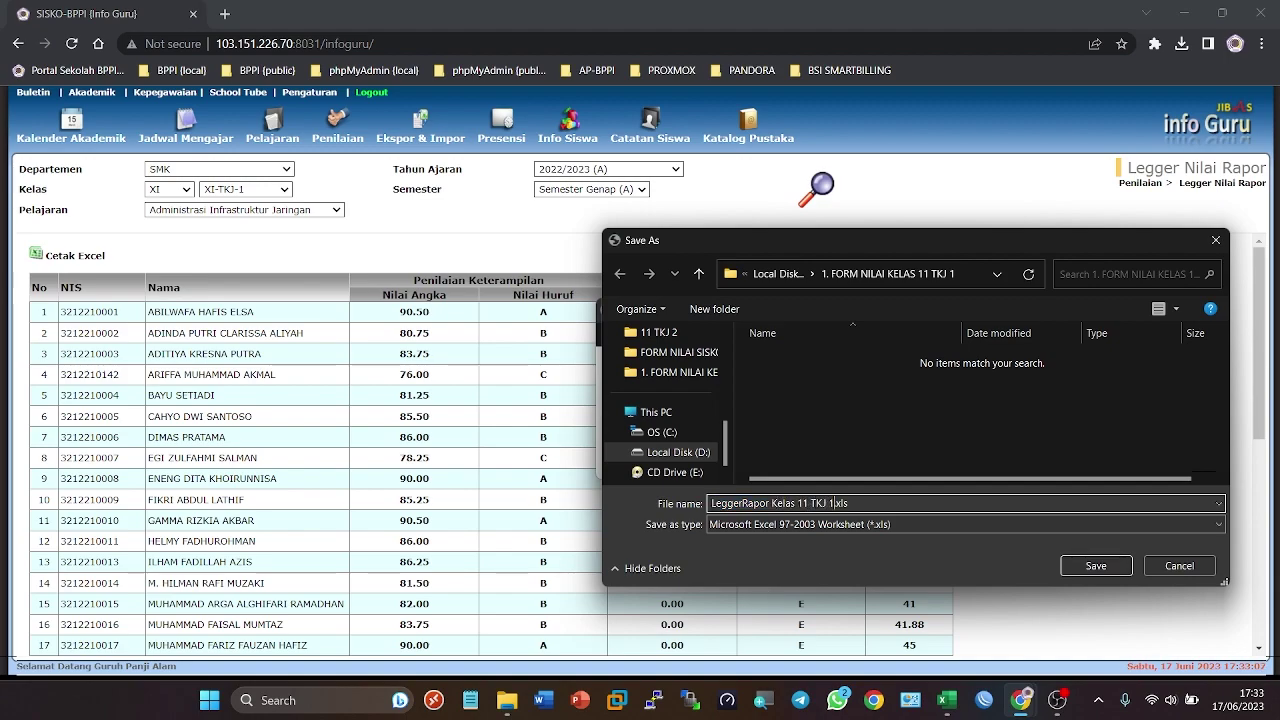
pyautogui.click(1083, 568)
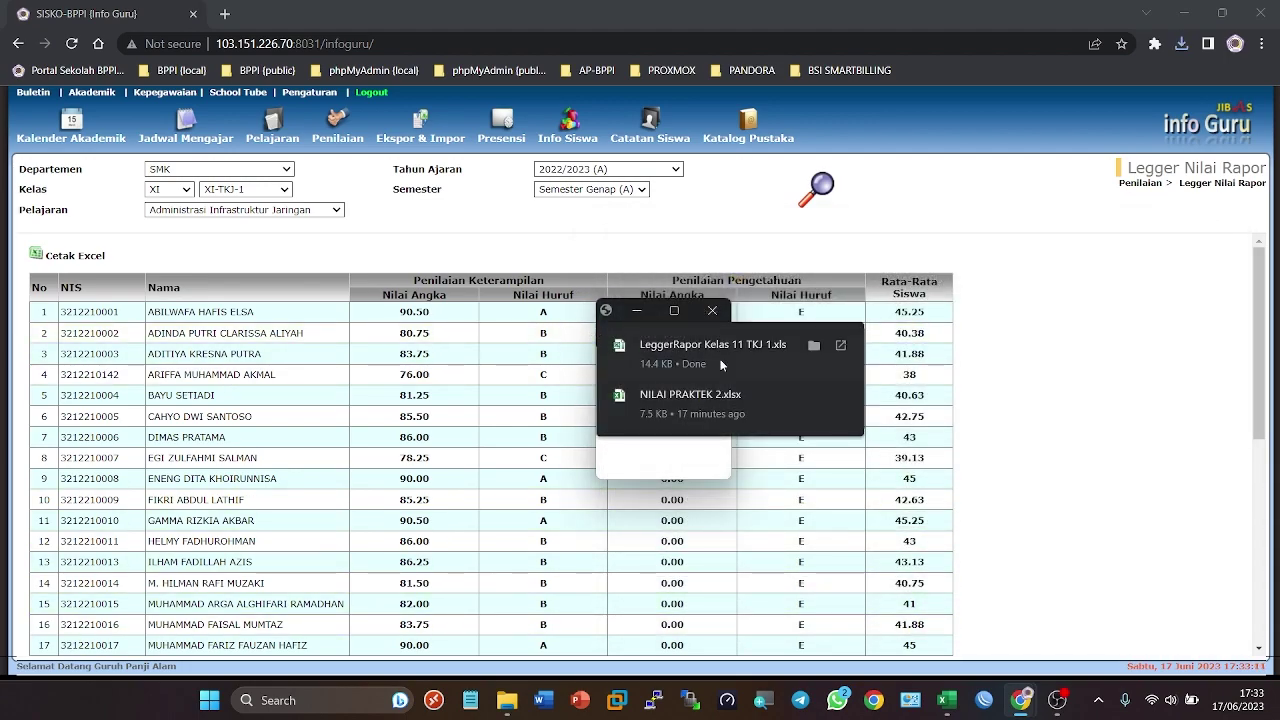
pyautogui.click(711, 314)
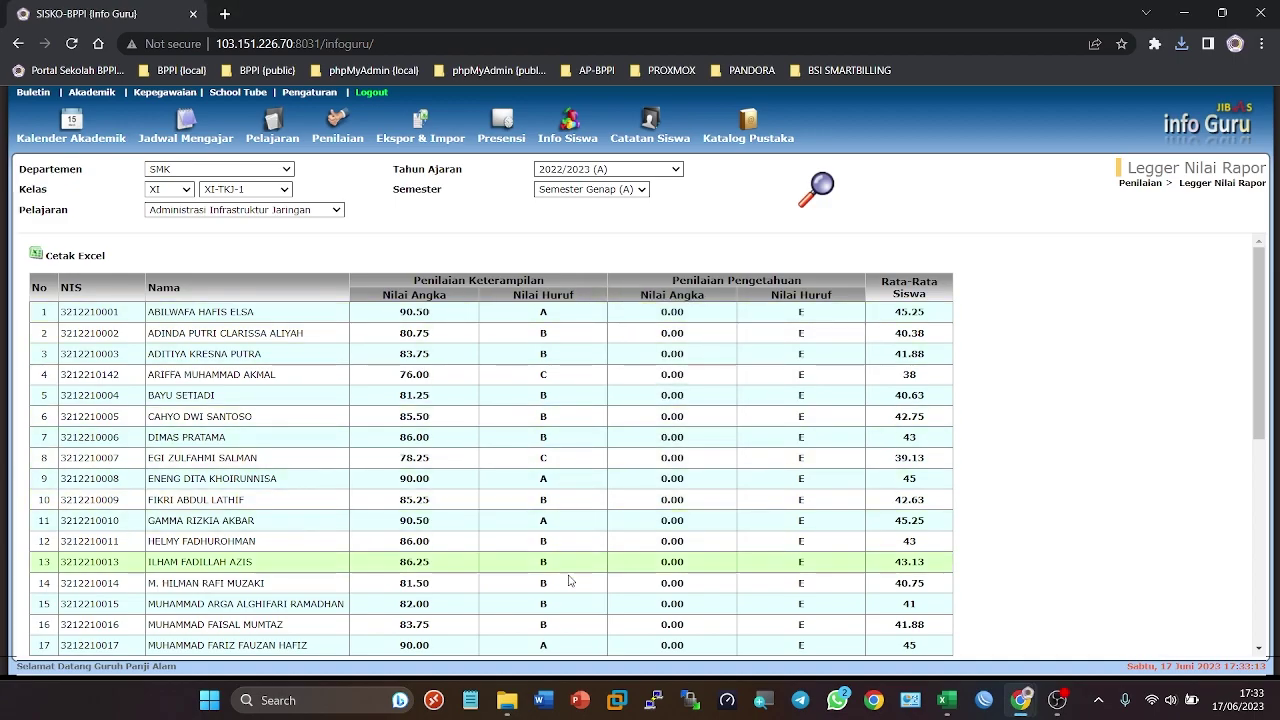
# Step: Switch to File Explorer and open "LeggerRapor Kelas 11 TKJ 1.xls" from "1. FORM NILAI KELAS 11 TKJ 1" on Local Disk (D:), accepting the format mismatch
pyautogui.click(508, 703)
pyautogui.click(378, 351)
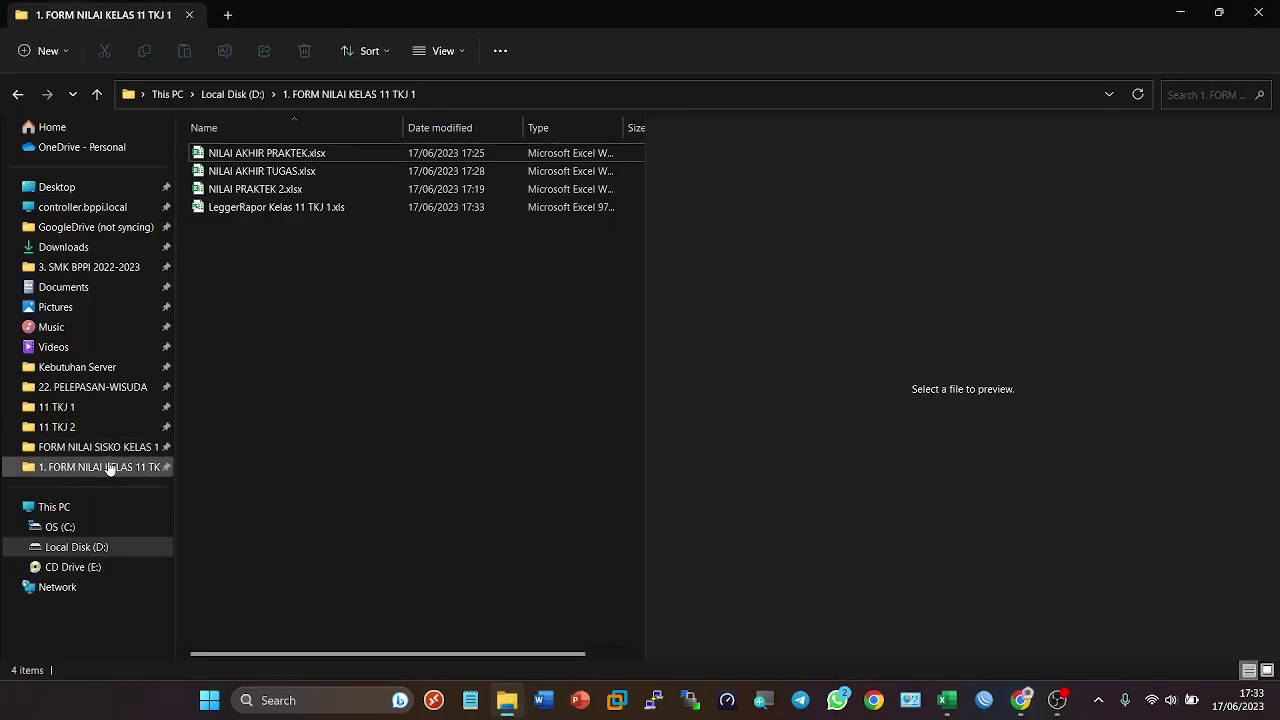
pyautogui.click(76, 550)
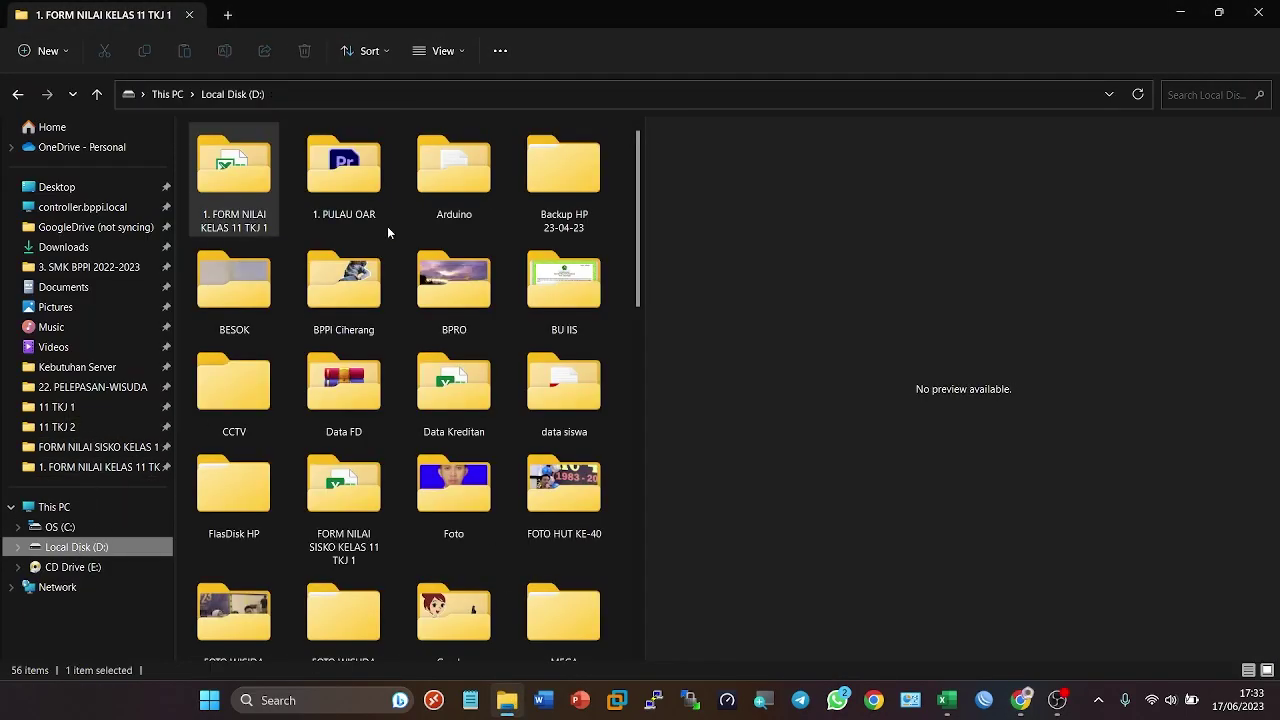
pyautogui.doubleClick(248, 189)
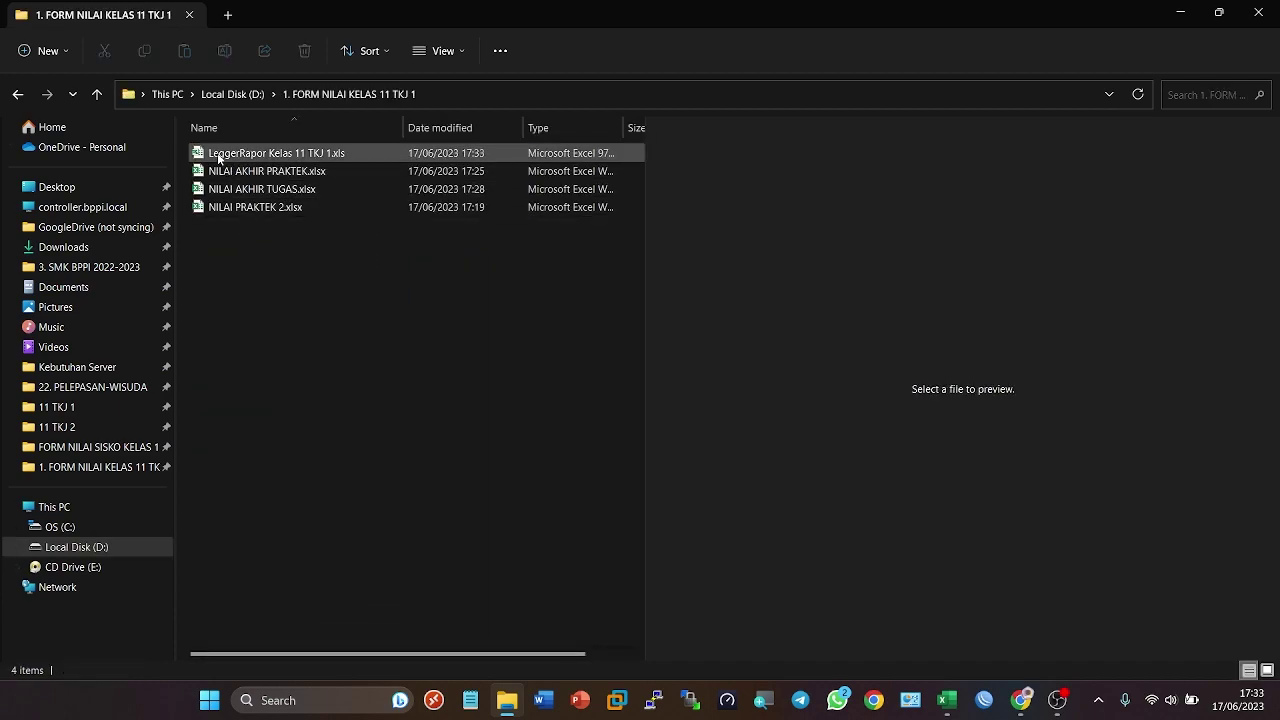
pyautogui.click(307, 158)
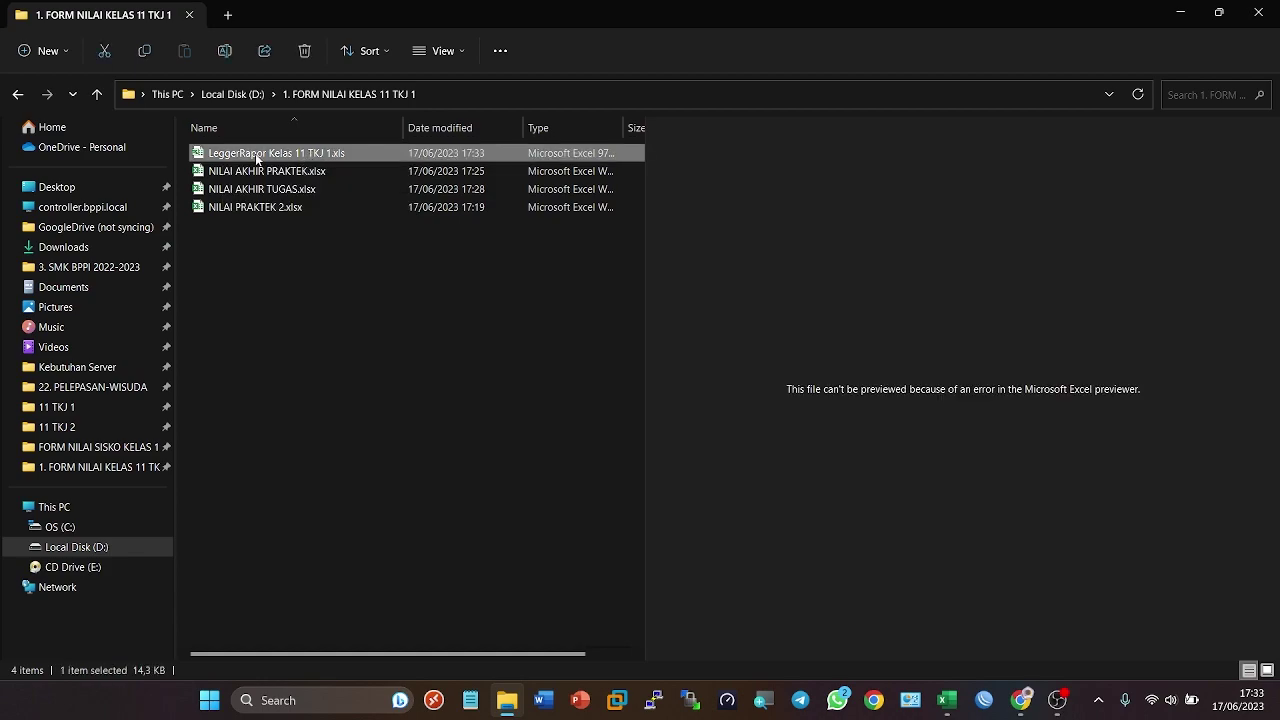
pyautogui.doubleClick(258, 158)
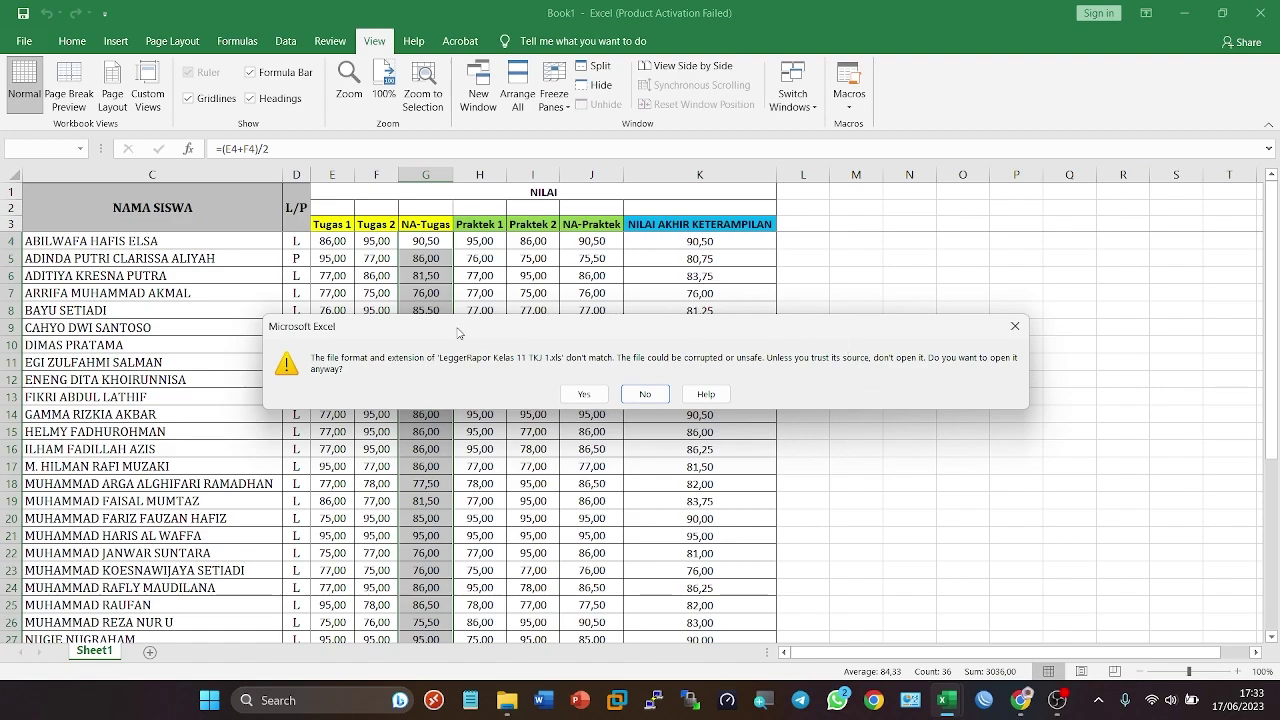
pyautogui.click(585, 394)
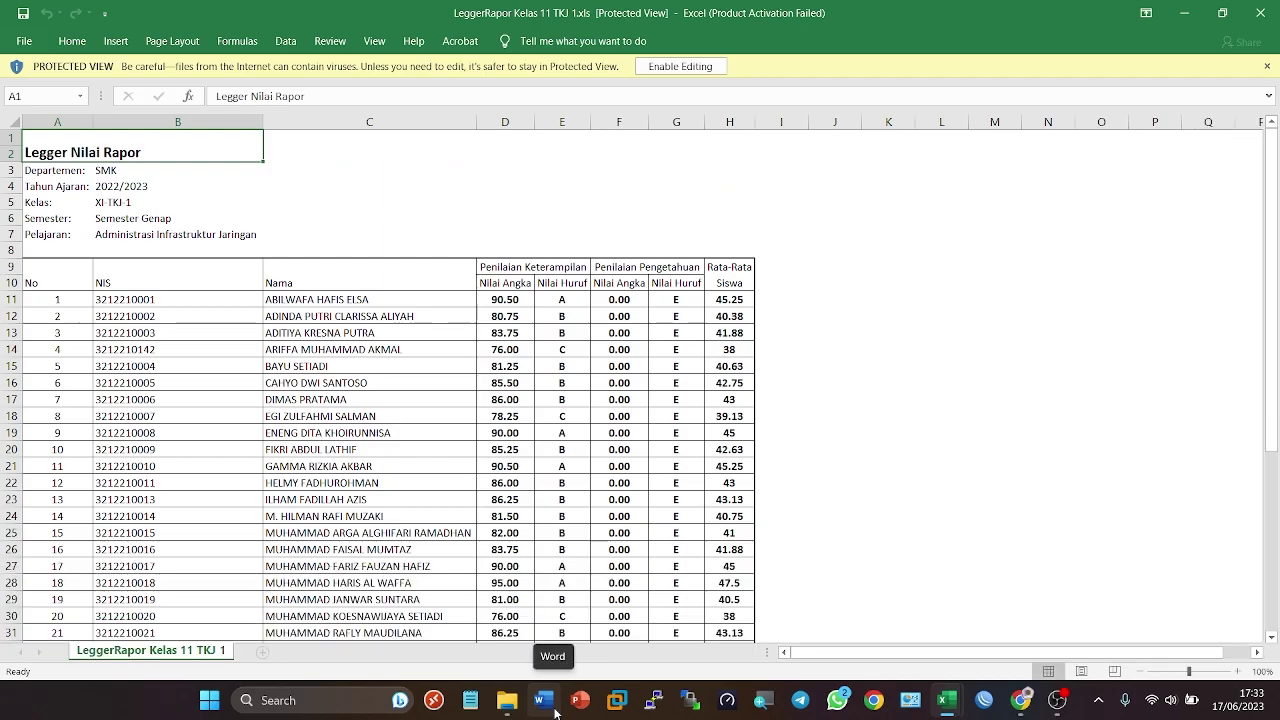
# Step: Look over the exported ledger in Protected View and enable editing of the workbook
pyautogui.click(958, 385)
pyautogui.scroll(-7, 944, 367)
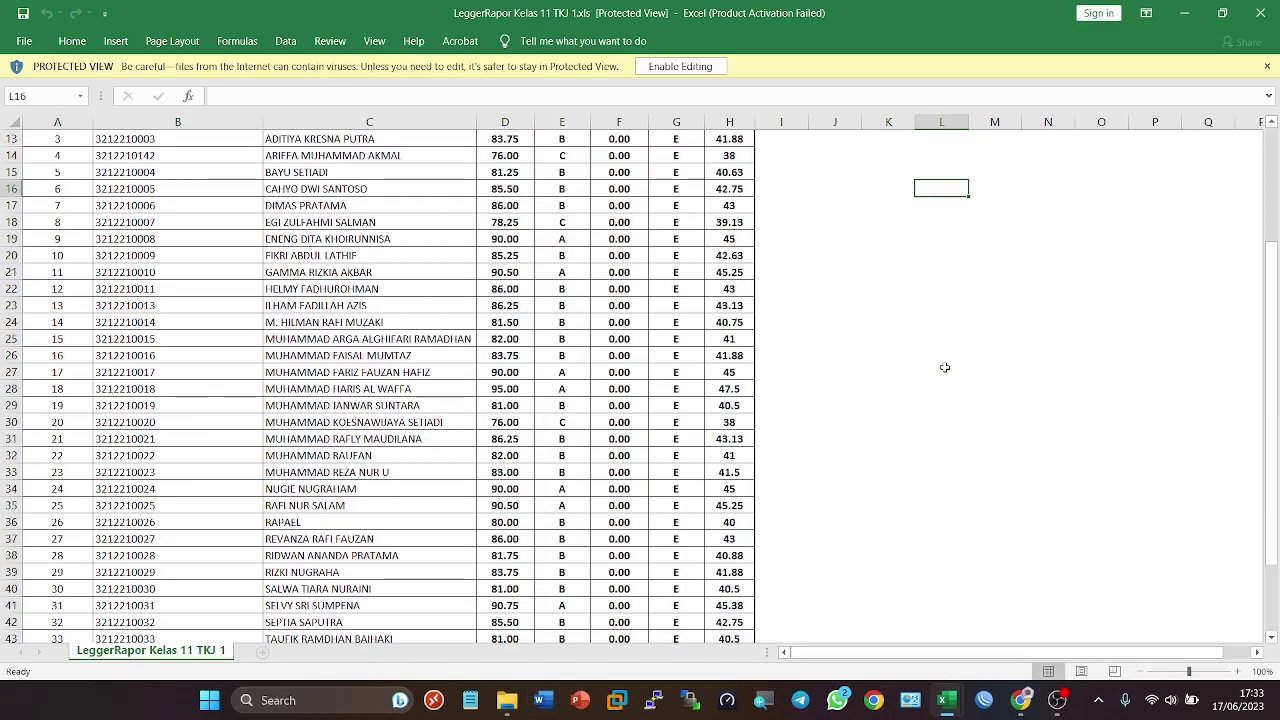
pyautogui.scroll(6, 944, 367)
pyautogui.scroll(1, 944, 367)
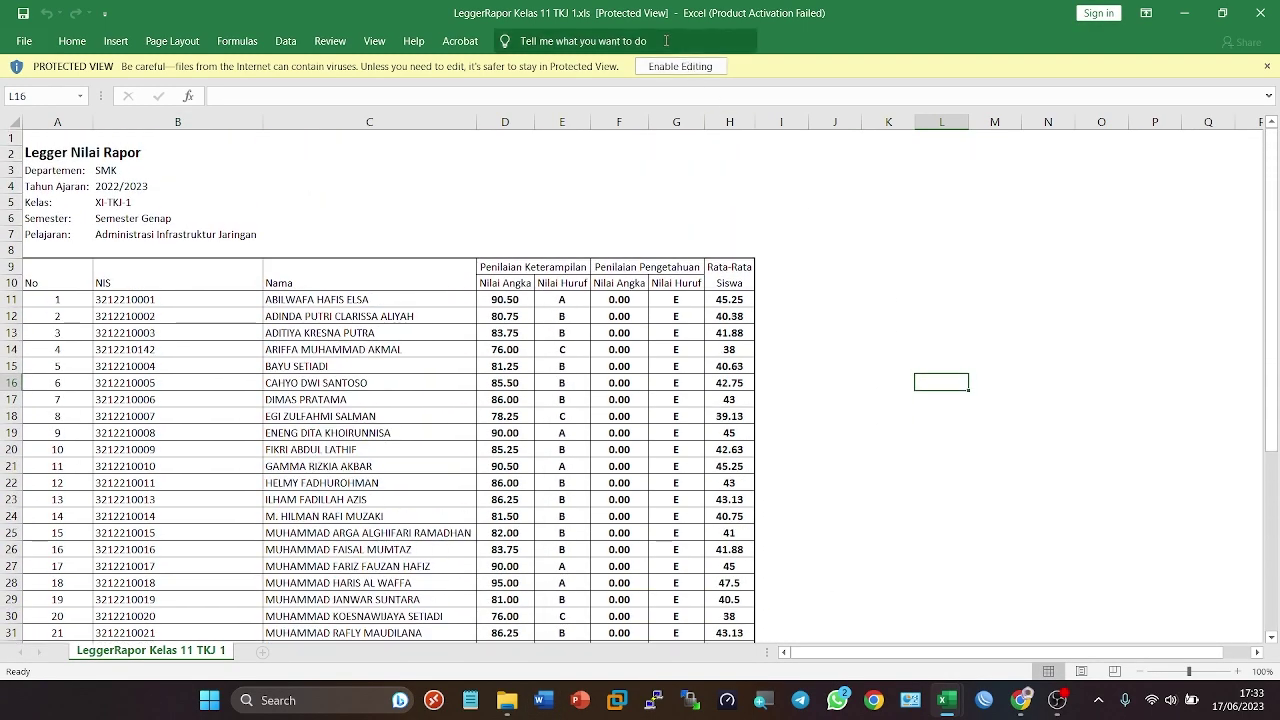
pyautogui.click(680, 66)
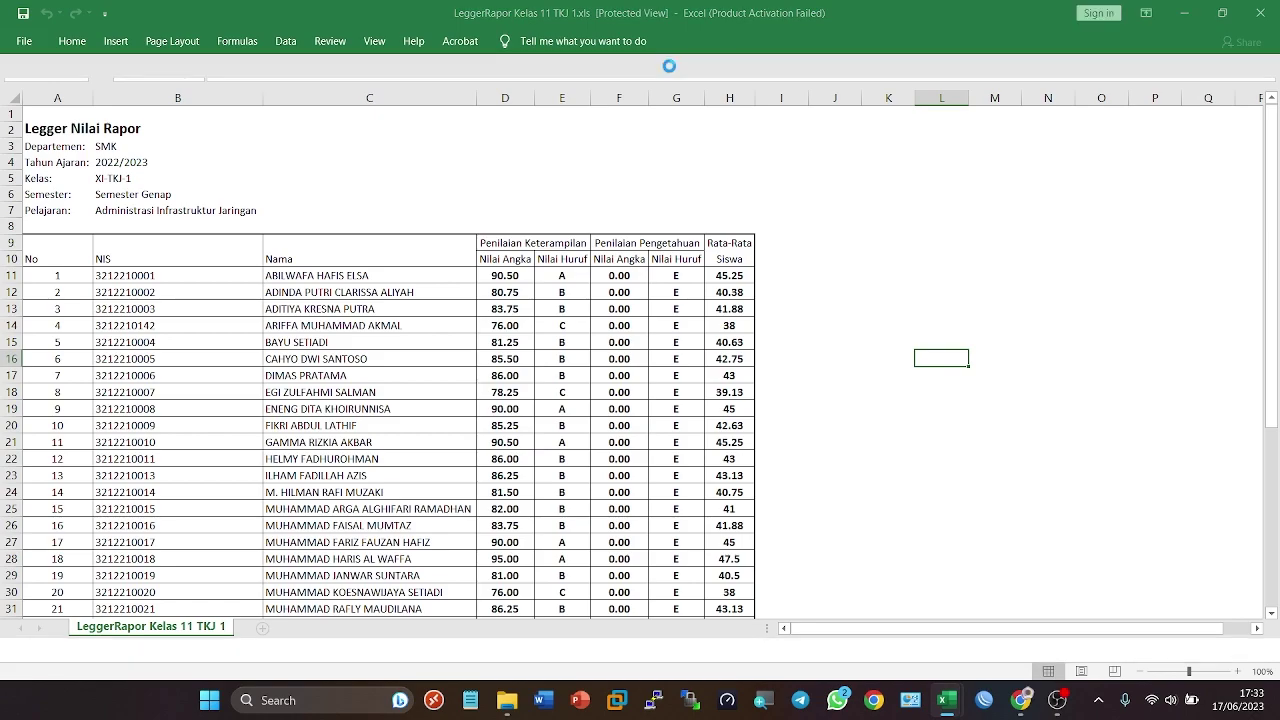
# Step: Compare the exported workbook with the web ledger and check its student rows down to the Rata-Rata row
pyautogui.scroll(-2, 736, 340)
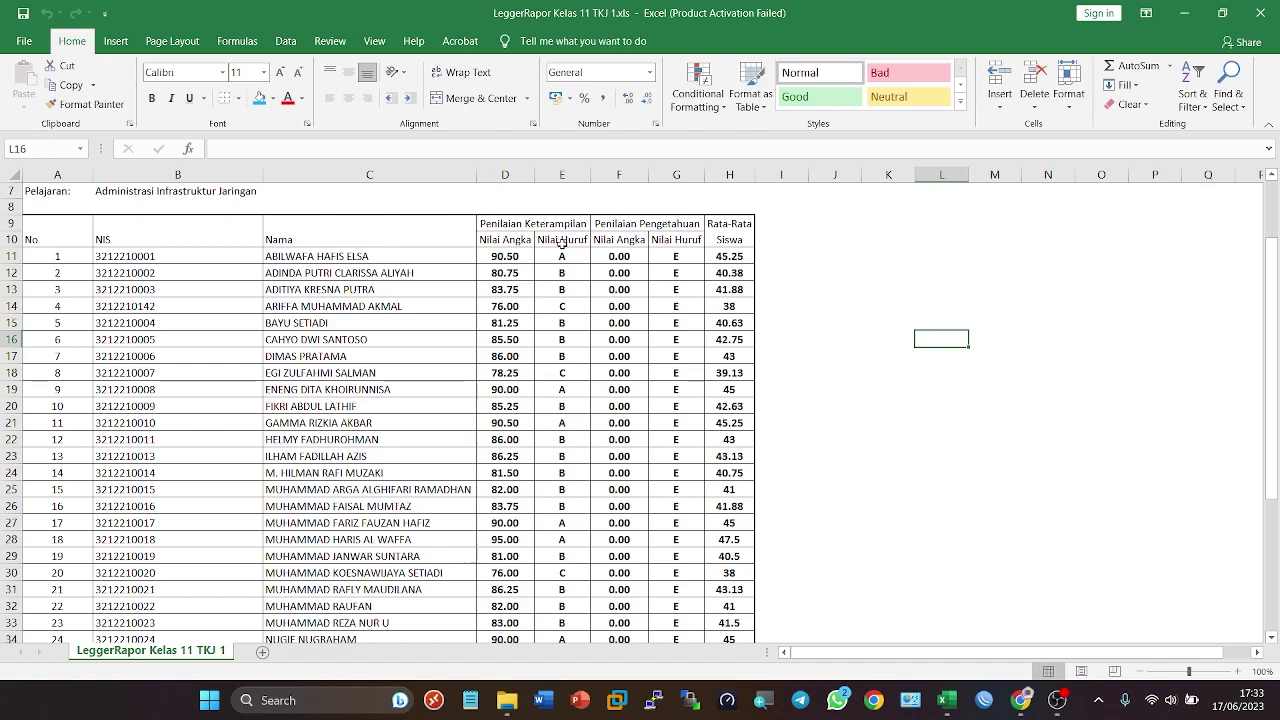
pyautogui.click(1020, 700)
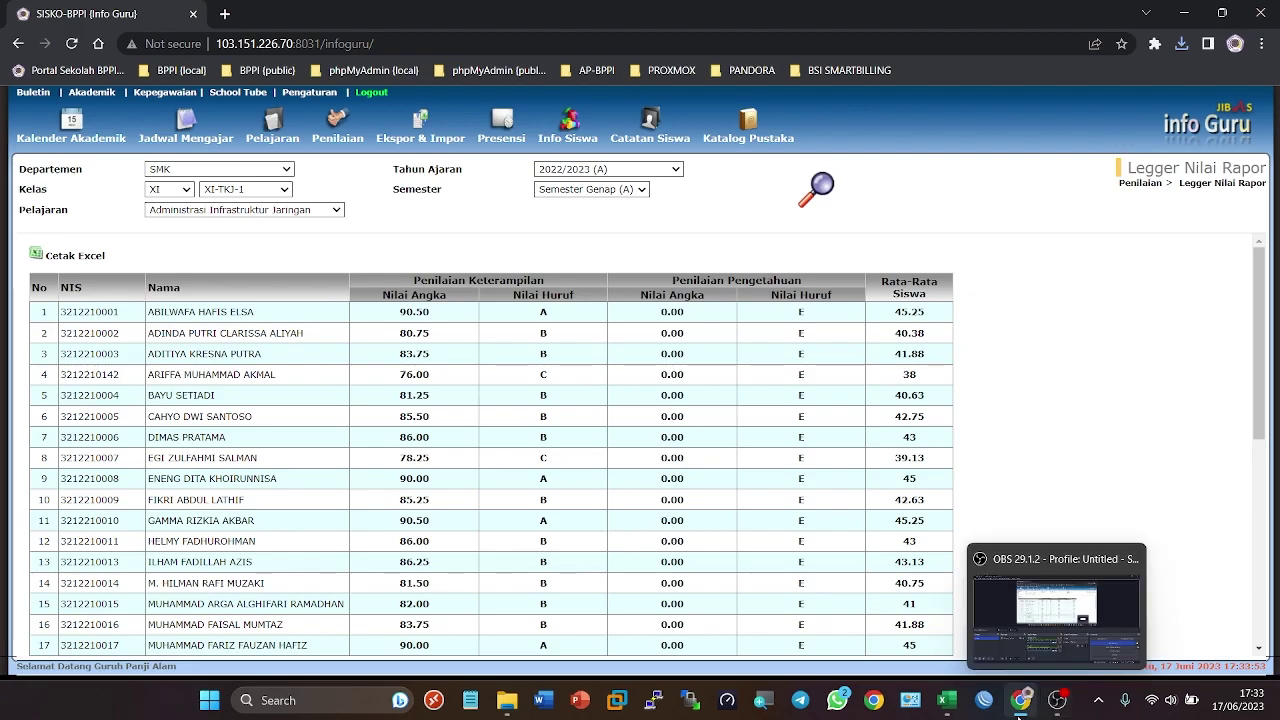
pyautogui.click(946, 700)
pyautogui.click(645, 399)
pyautogui.scroll(-6, 868, 400)
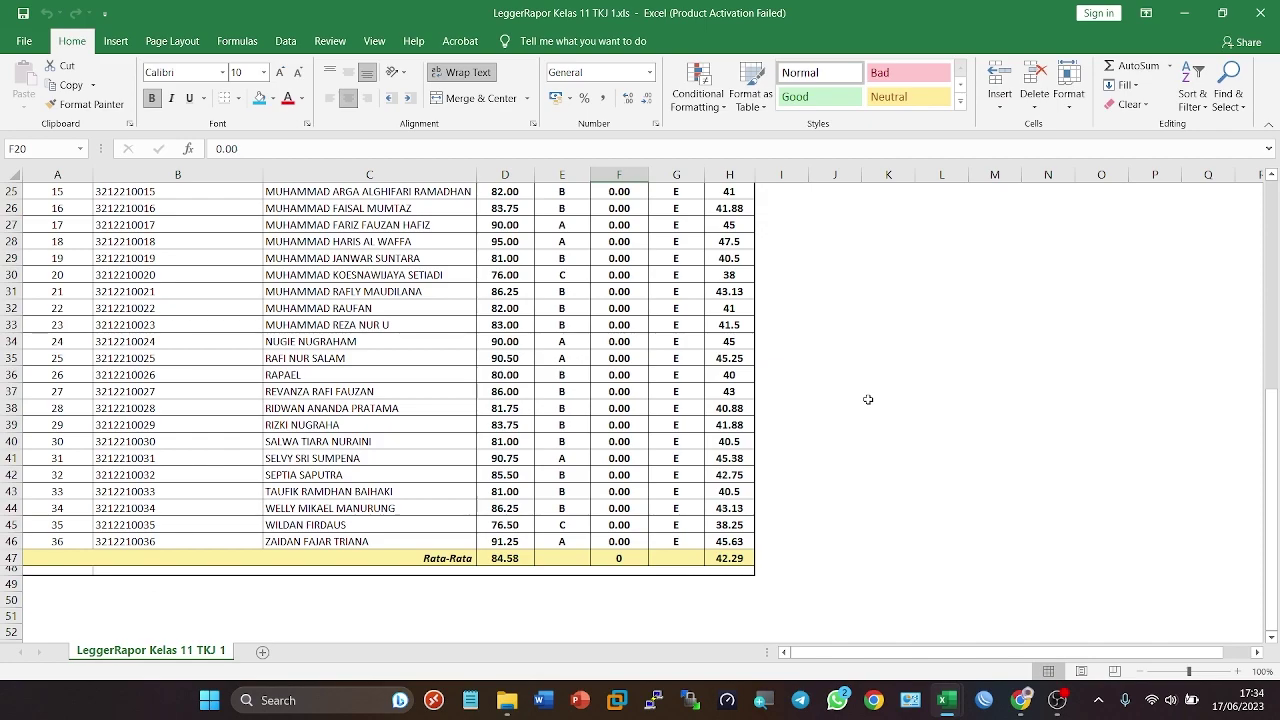
pyautogui.scroll(6, 868, 400)
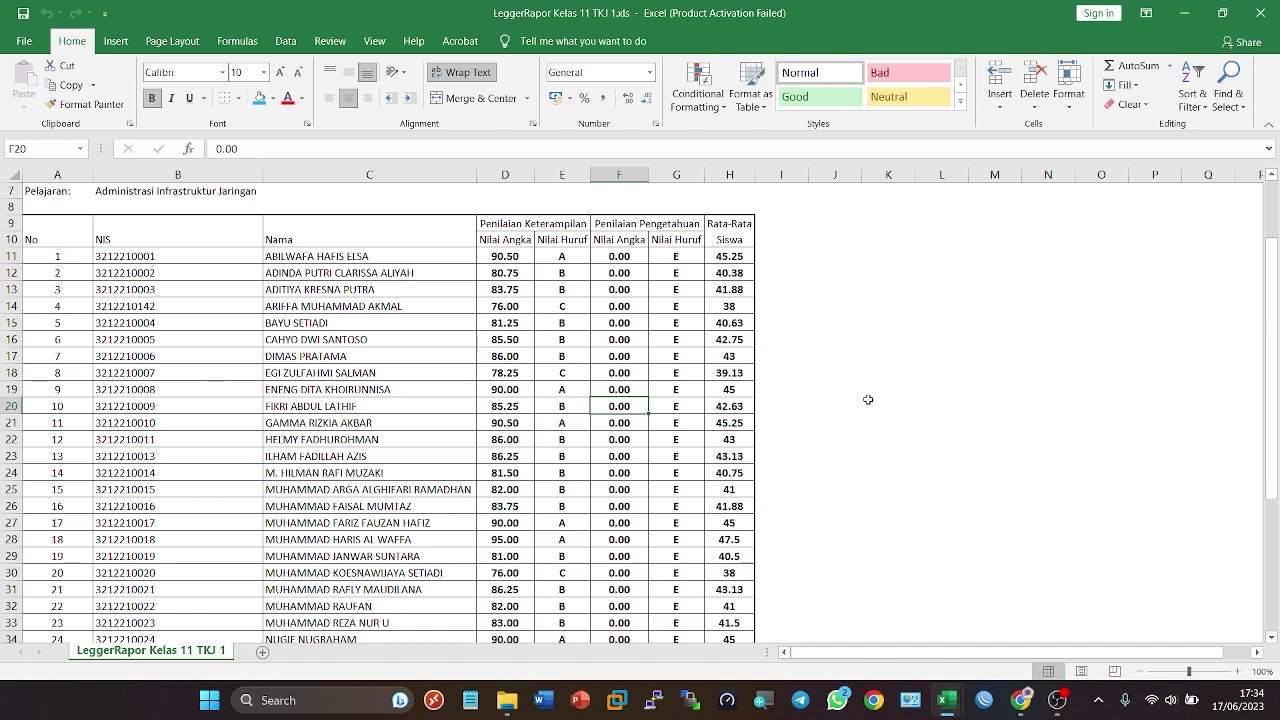
pyautogui.moveTo(1057, 700)
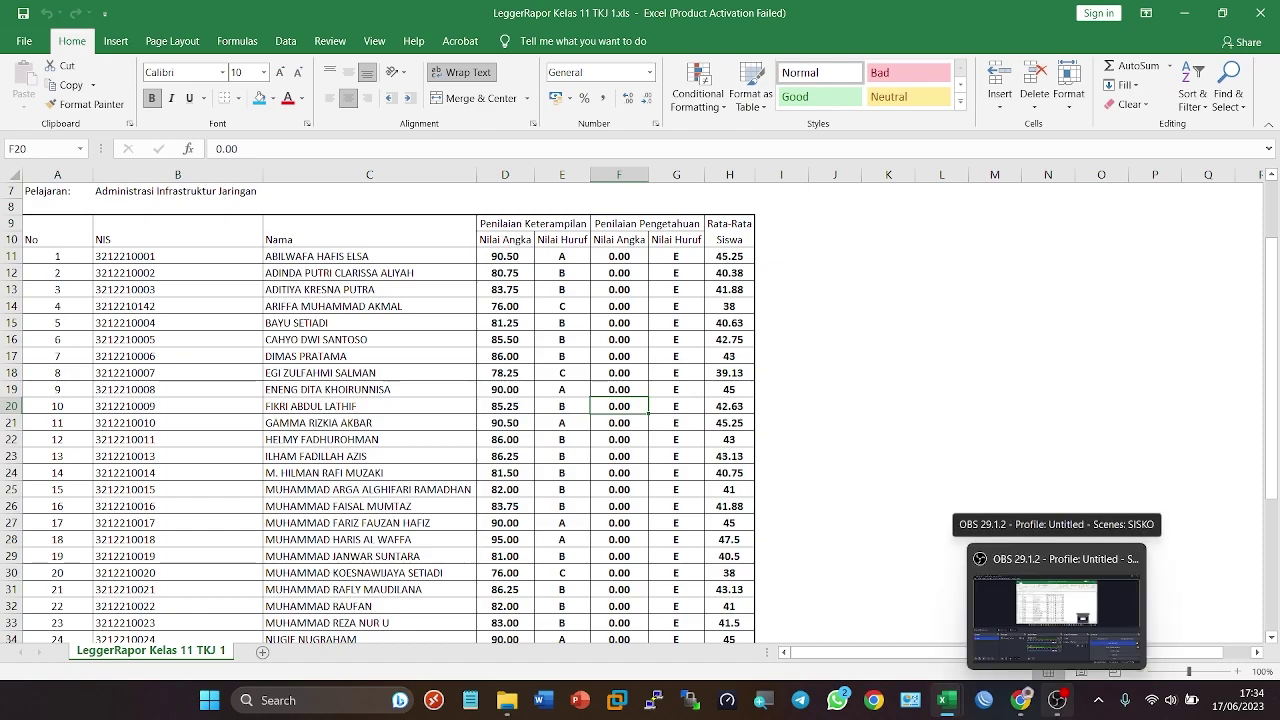